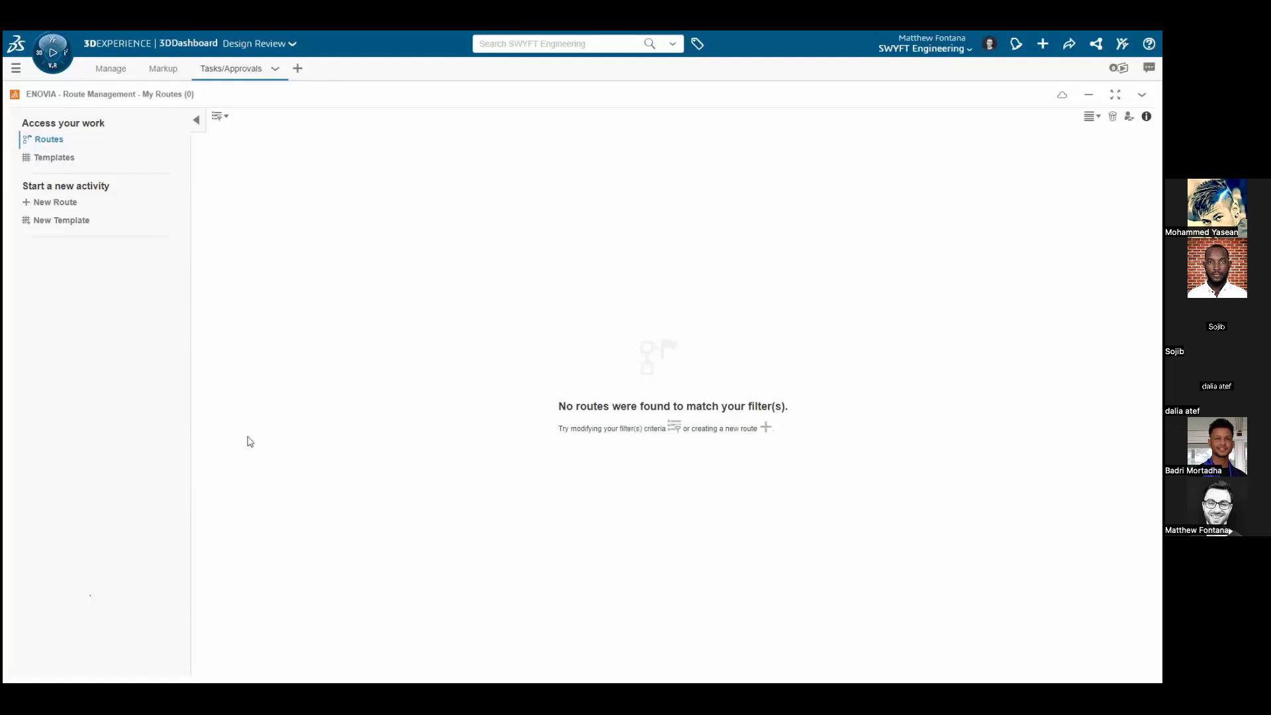
Create a new route titled "Update the Lever Design"
click(66, 202)
click(420, 303)
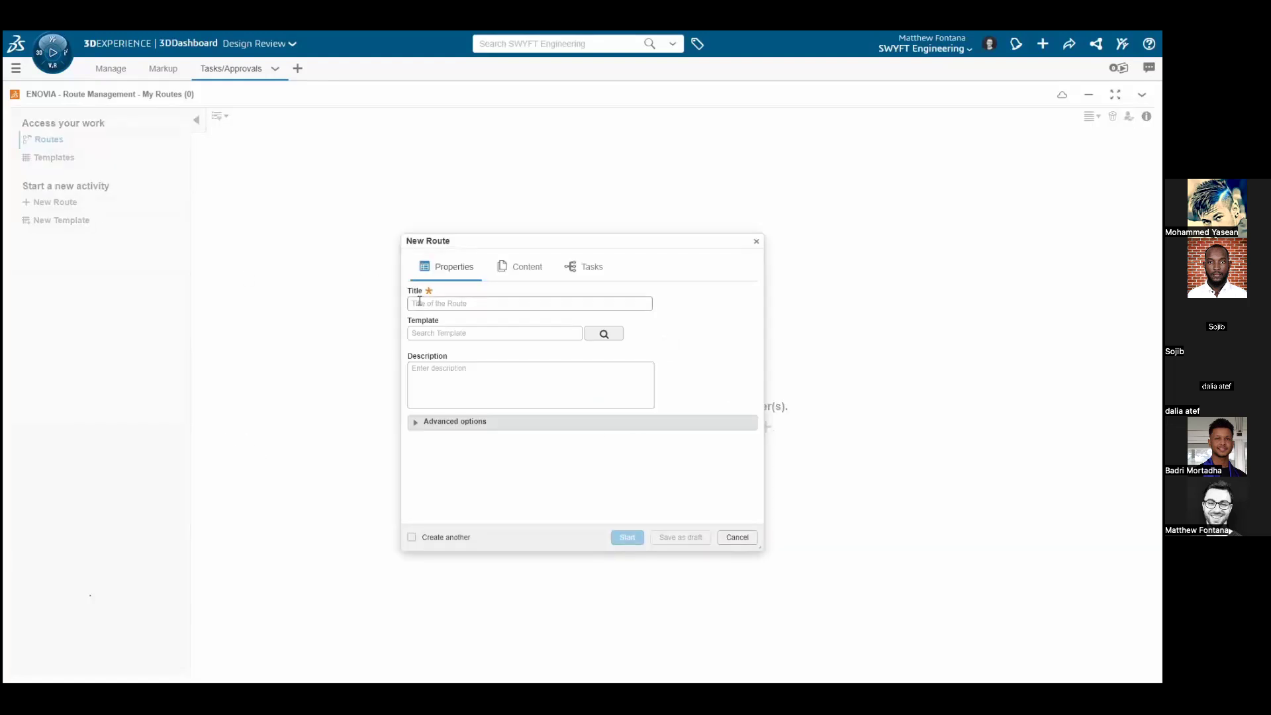
text(Update the Lever Design)
Describe the route as "Review the attached lever model and reference the associated markup to determine updated needed to the model."
click(441, 379)
text(Review the)
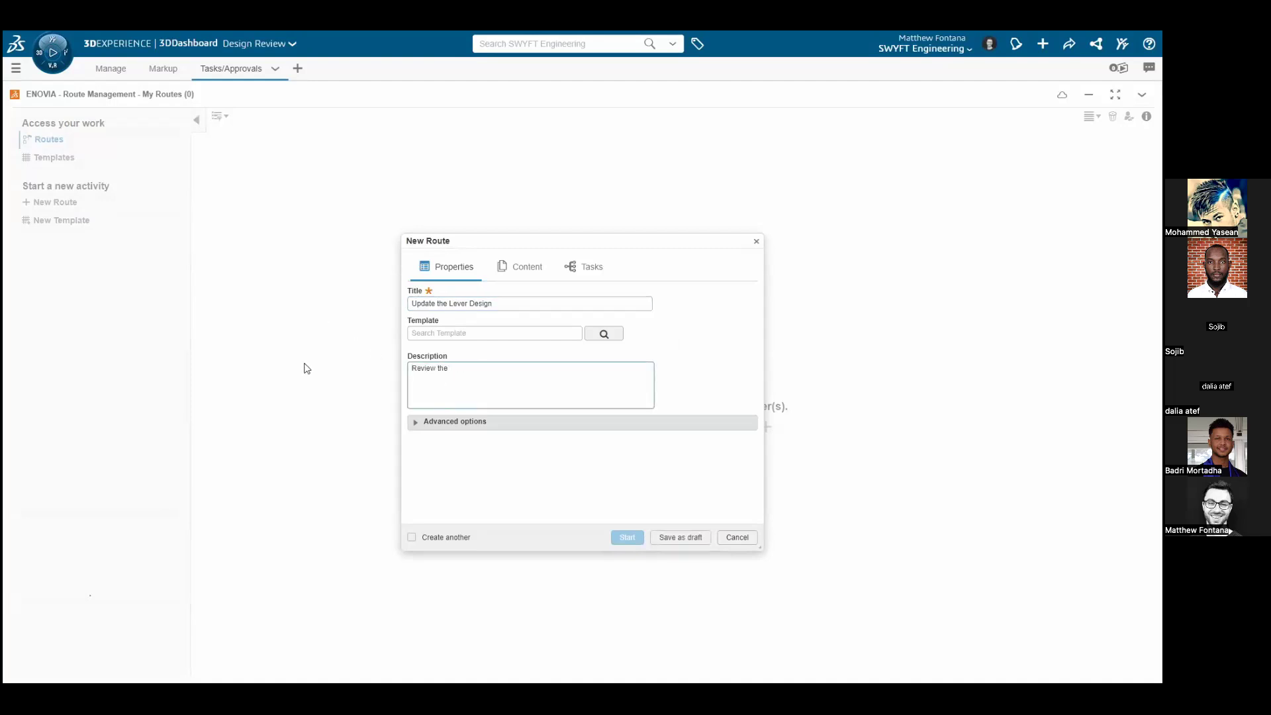
text( attached lever model and reference the associated)
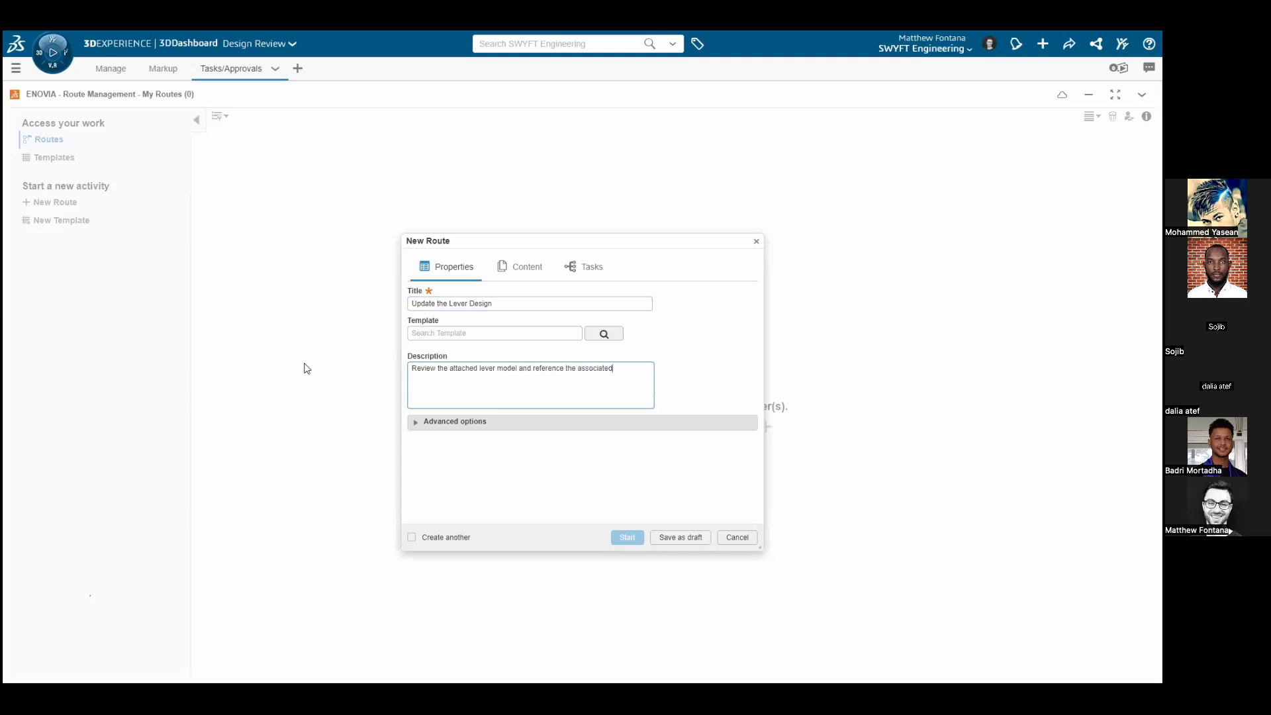
text( markup to determine updated needed to the model)
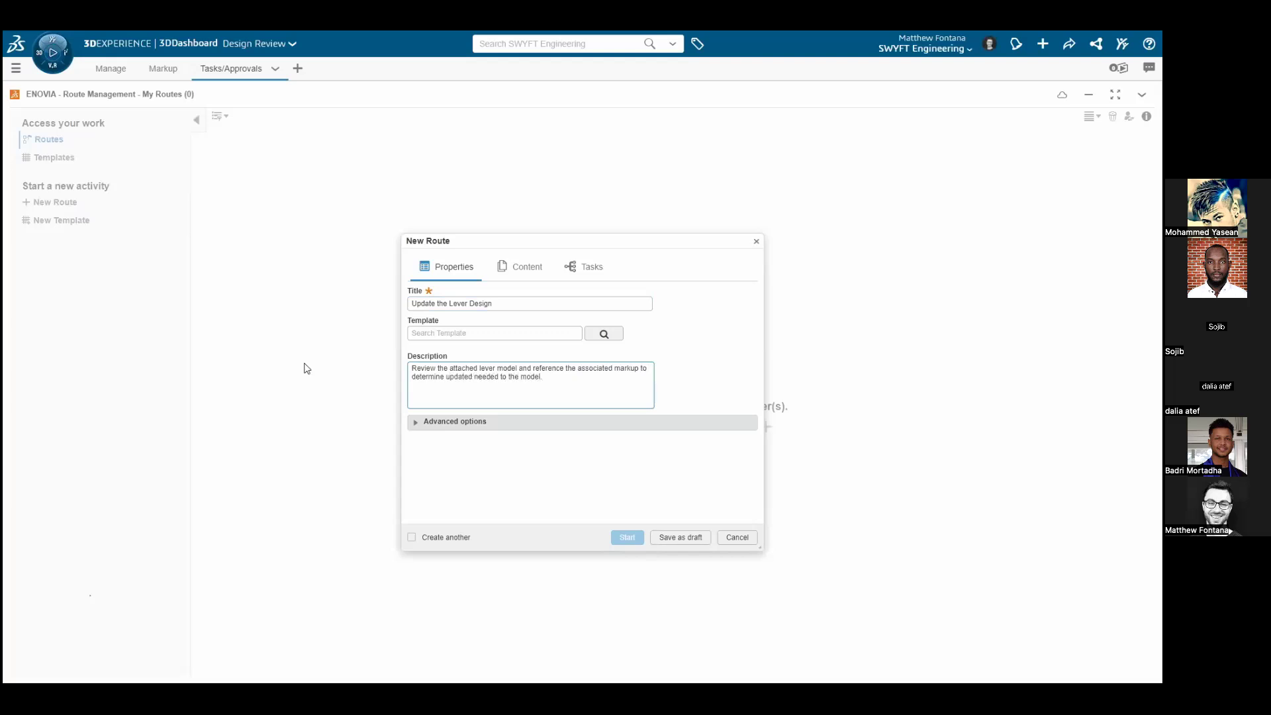
In the route's advanced options, keep the Standard base purpose and set the completion action to Promote Connected Object
click(415, 423)
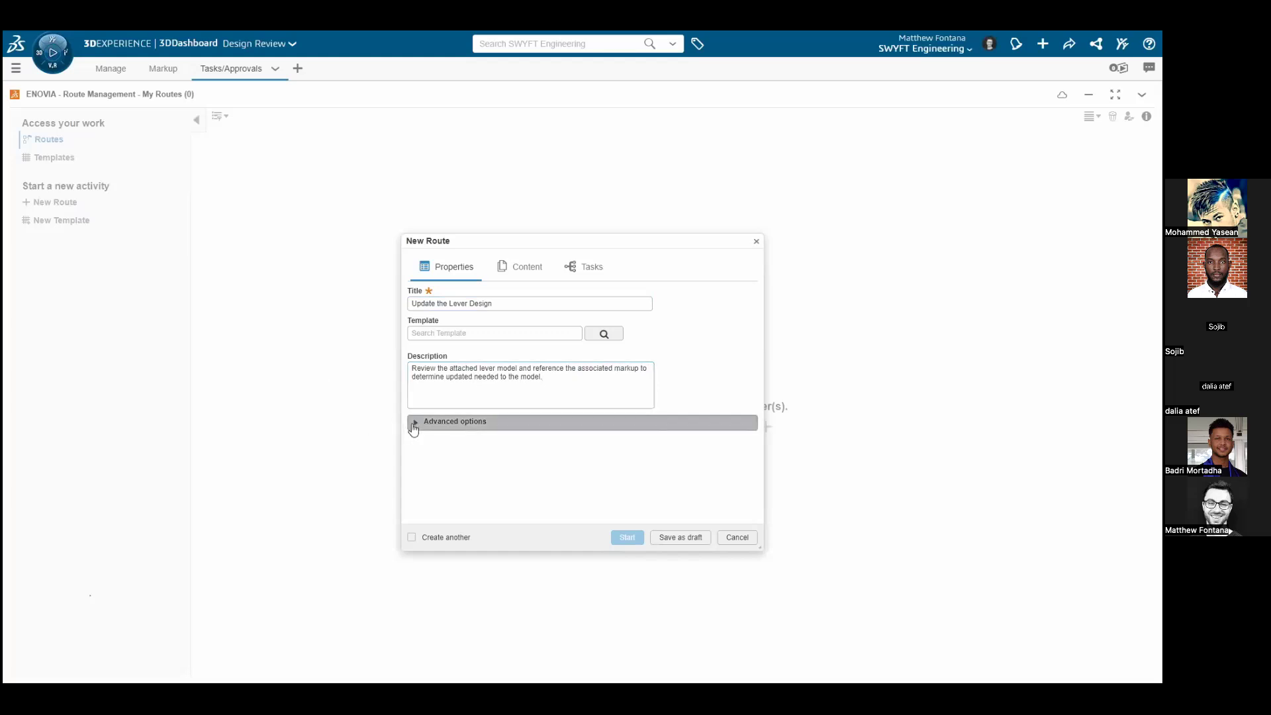
drag(757, 398, 760, 503)
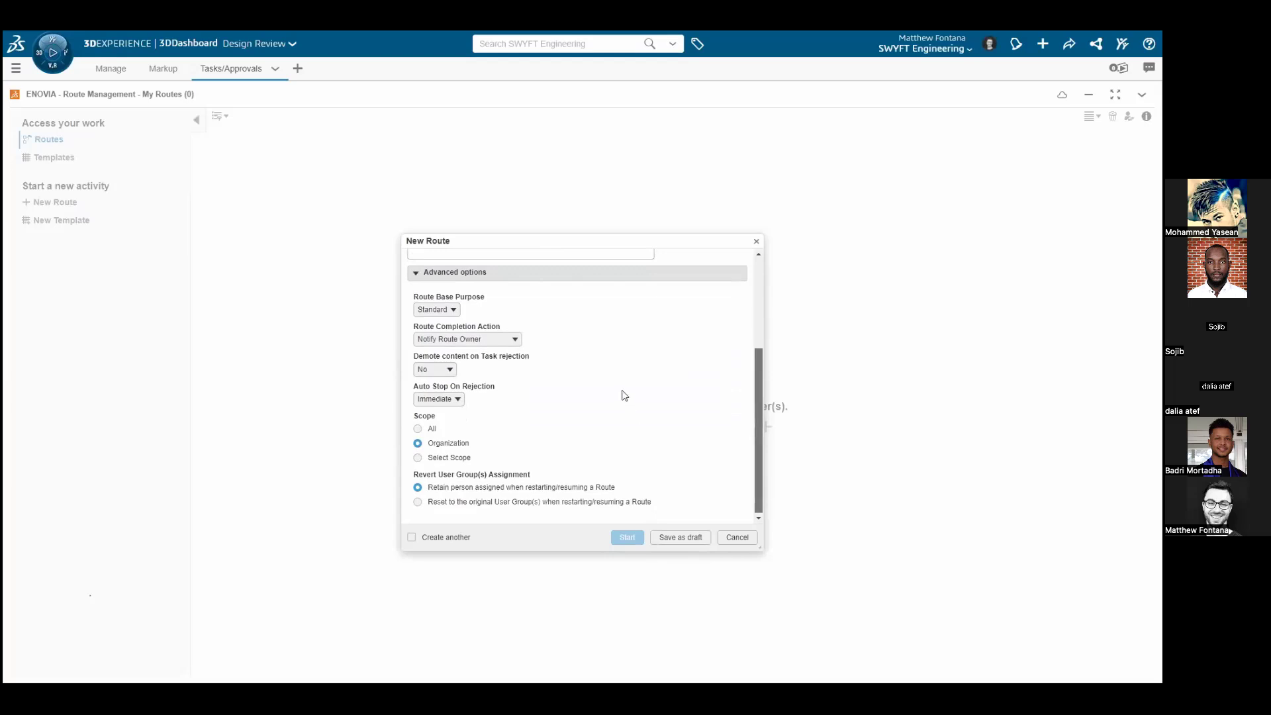
click(457, 311)
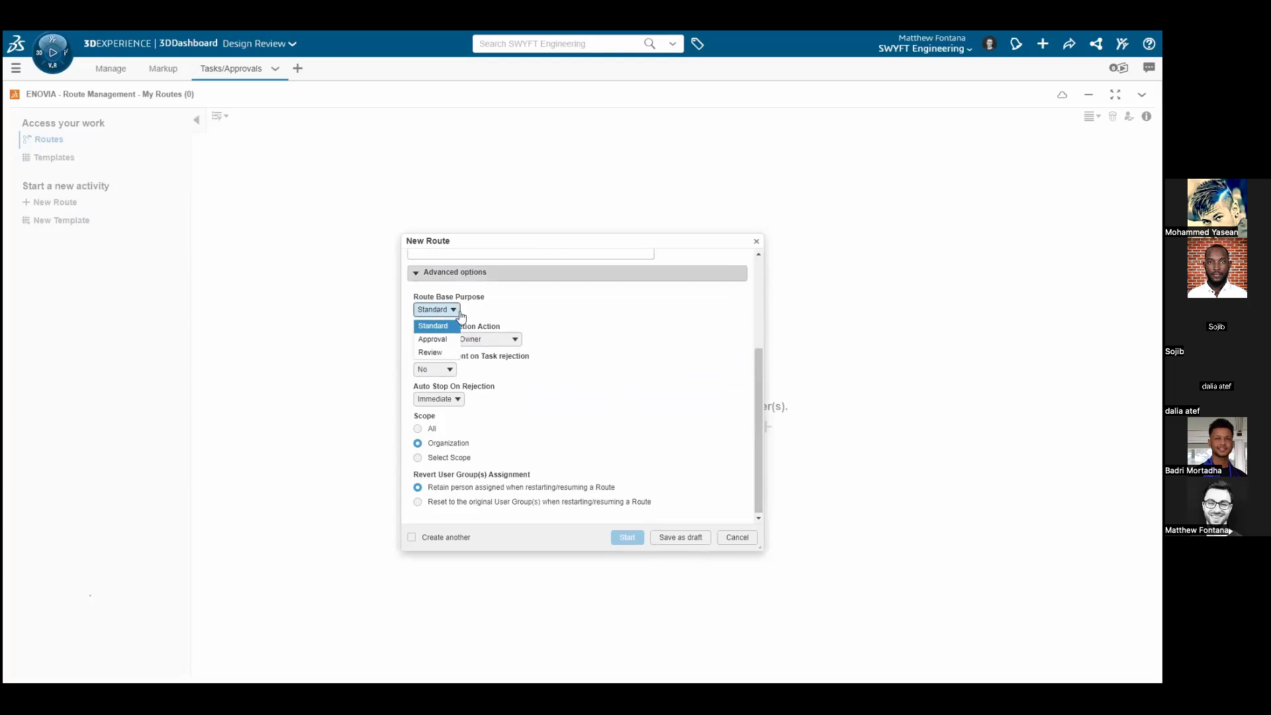
click(460, 313)
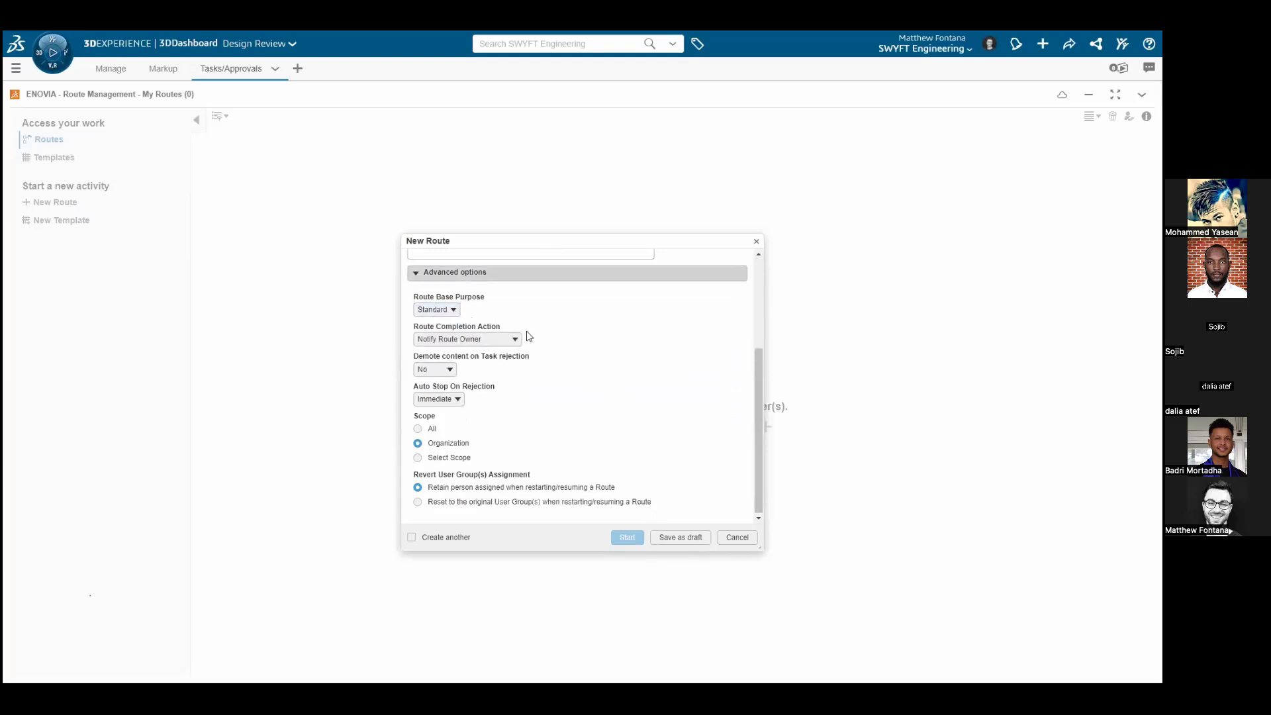
click(517, 339)
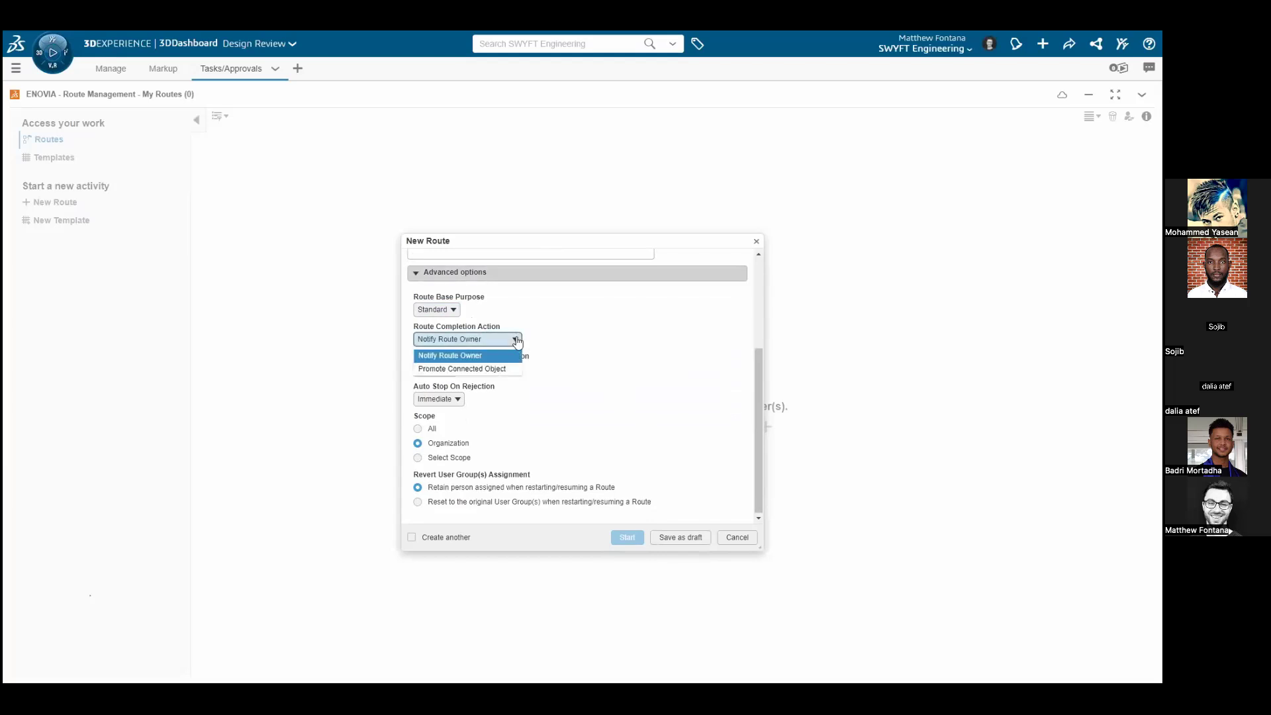
click(520, 370)
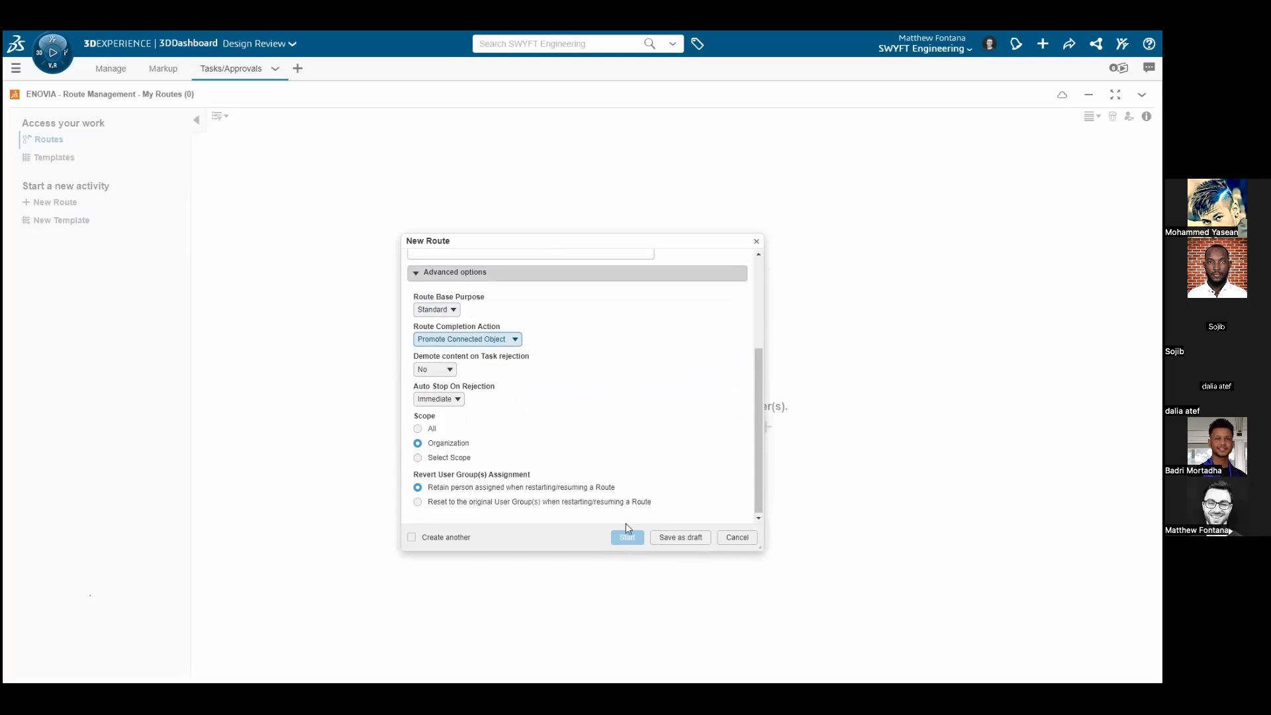
drag(761, 434, 758, 329)
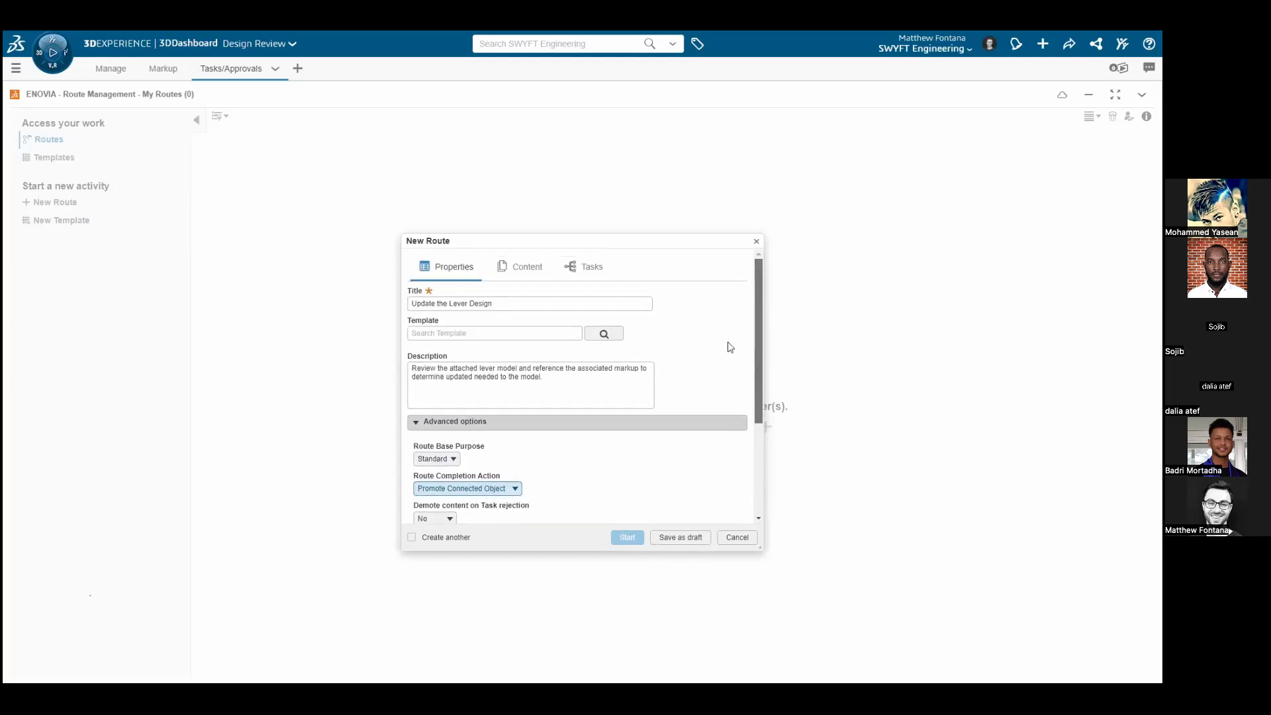
Attach the Lever - Miter Detent1_3DX CA physical product from the Miter Saw_3DX CA bookmark as the route's content
click(516, 269)
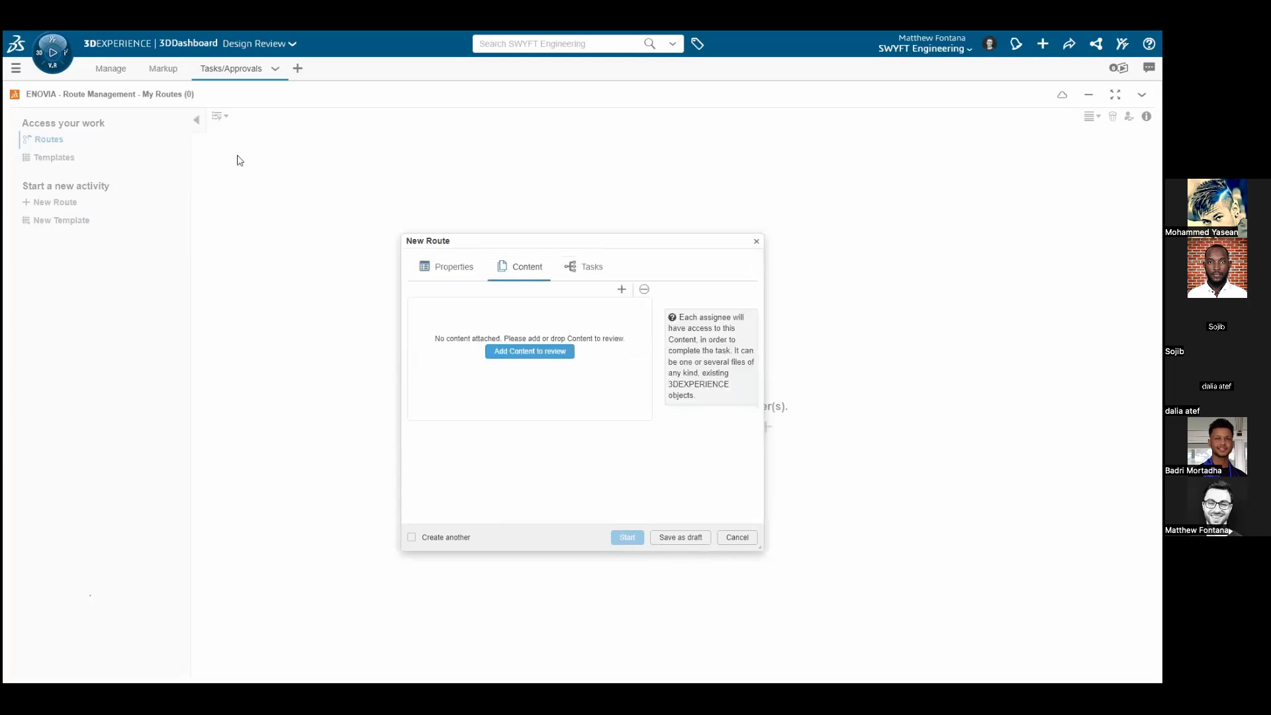
click(120, 75)
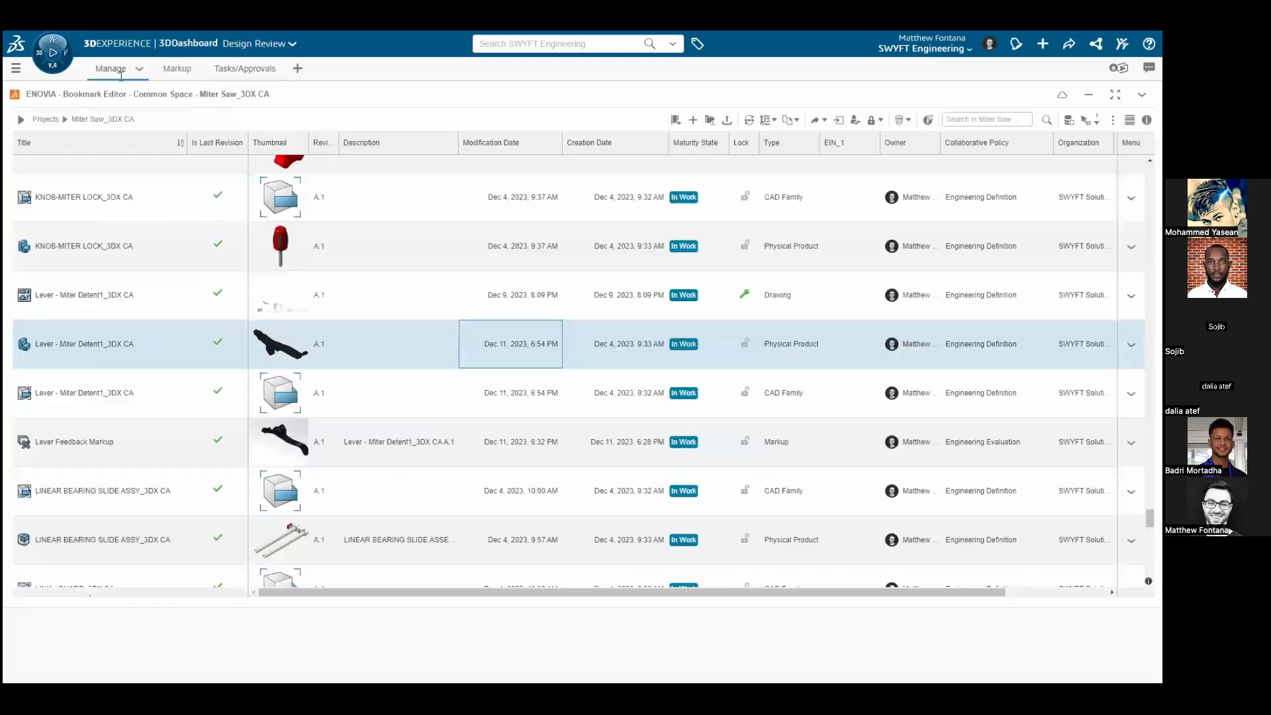
drag(109, 349, 448, 357)
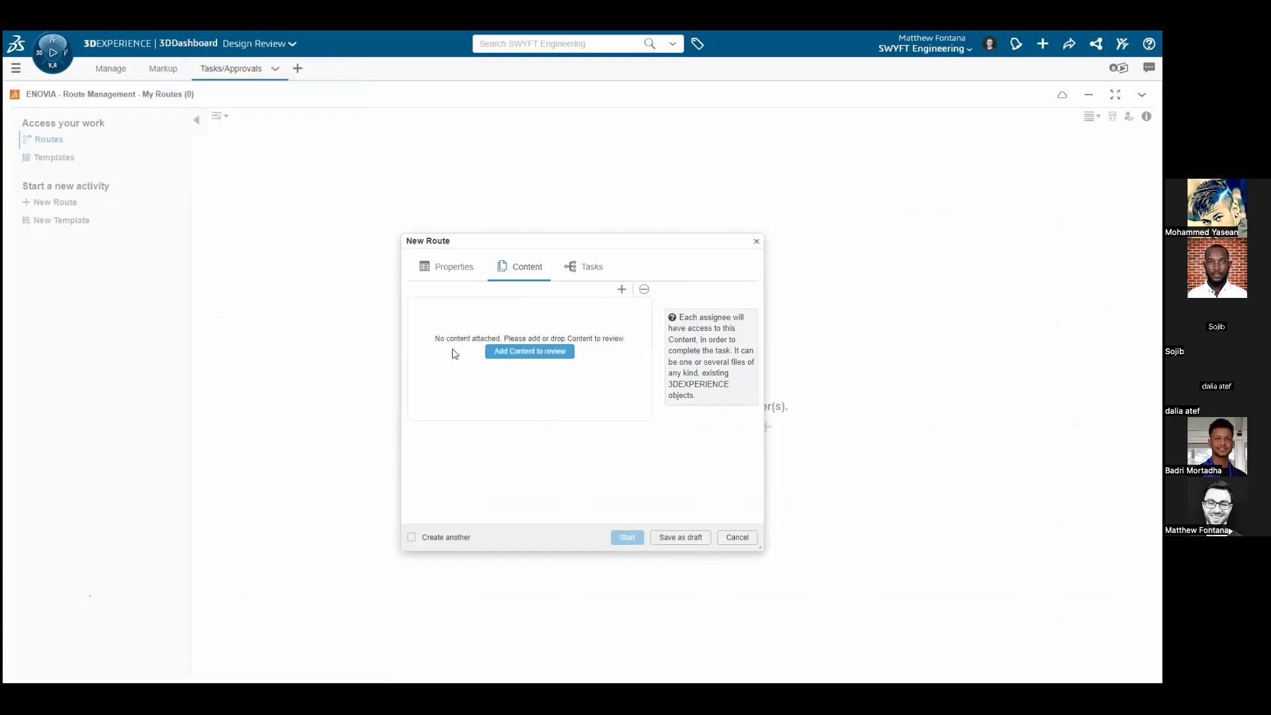
Set the target maturity of the attached lever to Released
drag(476, 417, 564, 419)
click(568, 335)
click(563, 331)
click(559, 360)
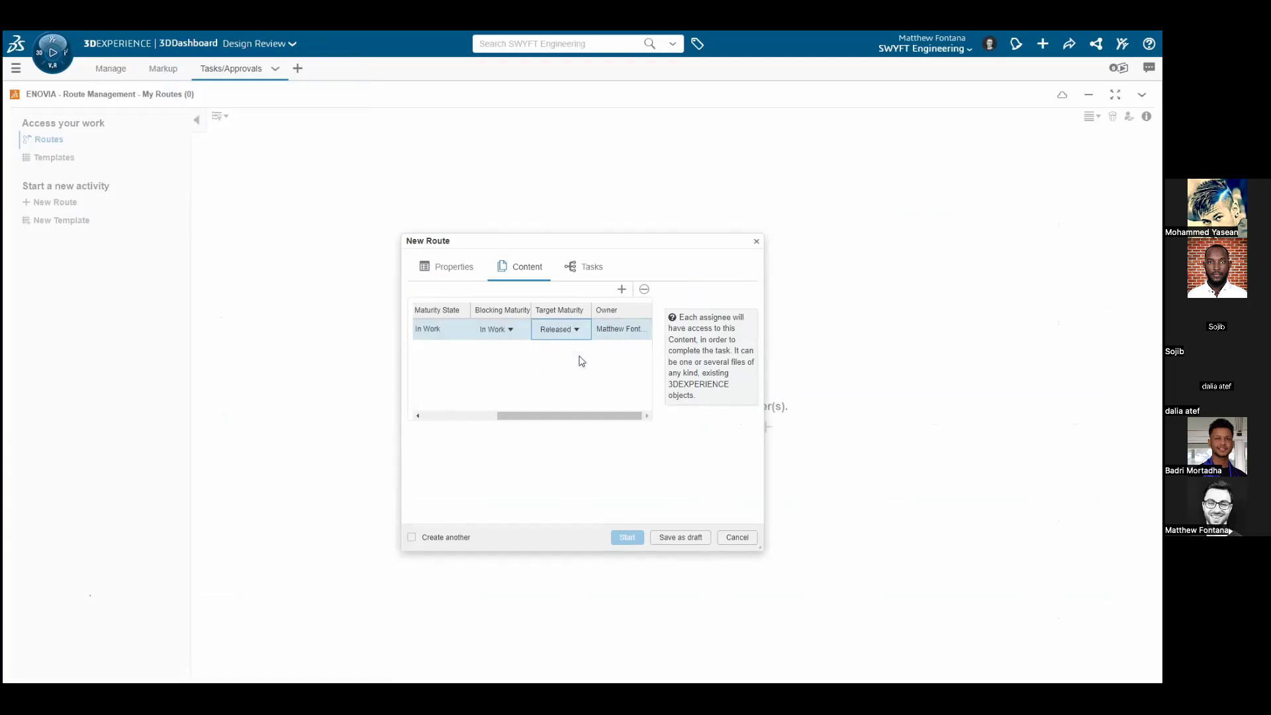
Open the route's undefined first task and title it "Update the associated design."
click(586, 267)
click(582, 397)
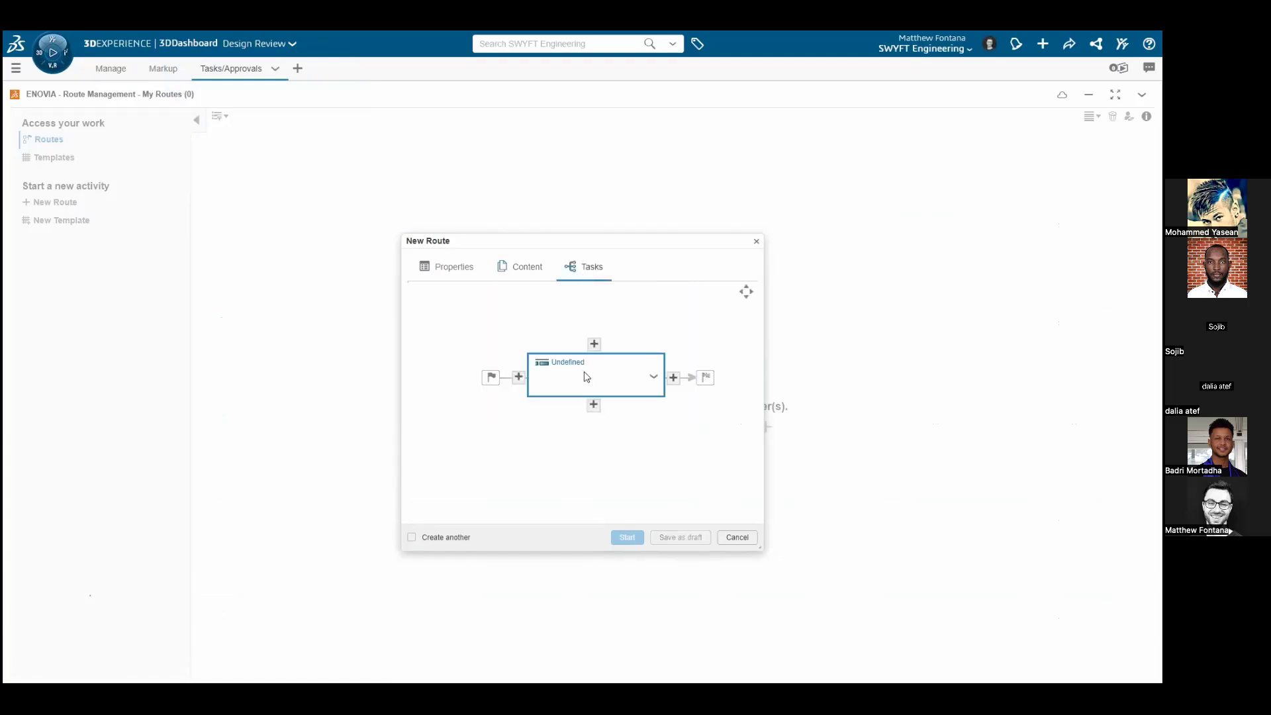
click(586, 377)
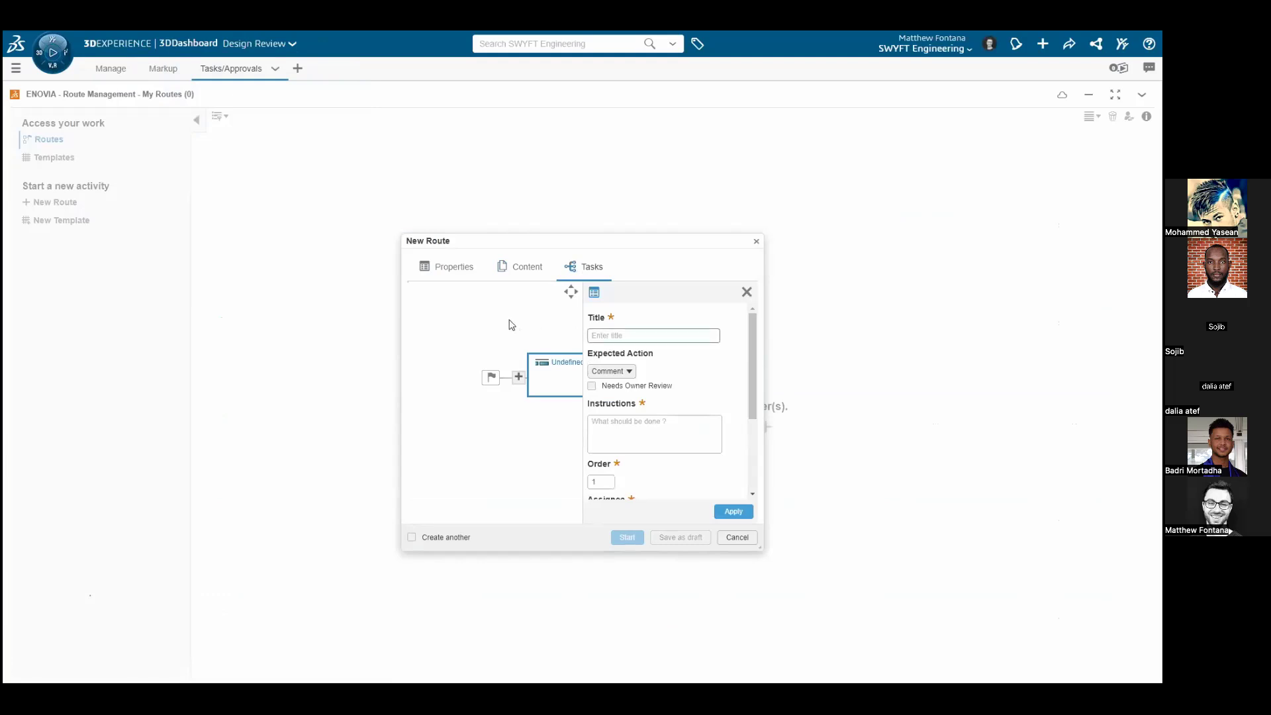
text(Update the associated design.)
key(Tab)
Enter the first task's instructions as "Review the associated markup for context on next steps"
text(Revi)
text(ew the as)
text(siociated )
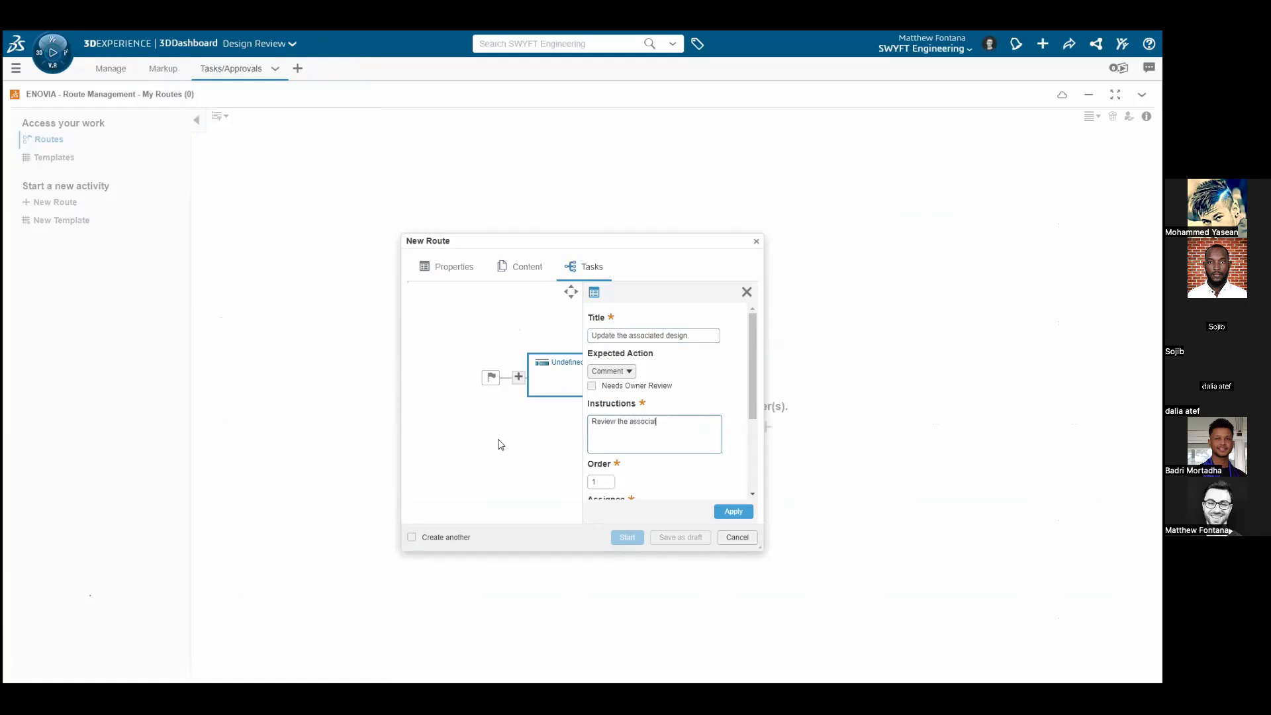
text(markup for context on next steps.)
Assign the first task to the designer by entering and choosing the designer's full name
drag(755, 400, 758, 474)
click(664, 389)
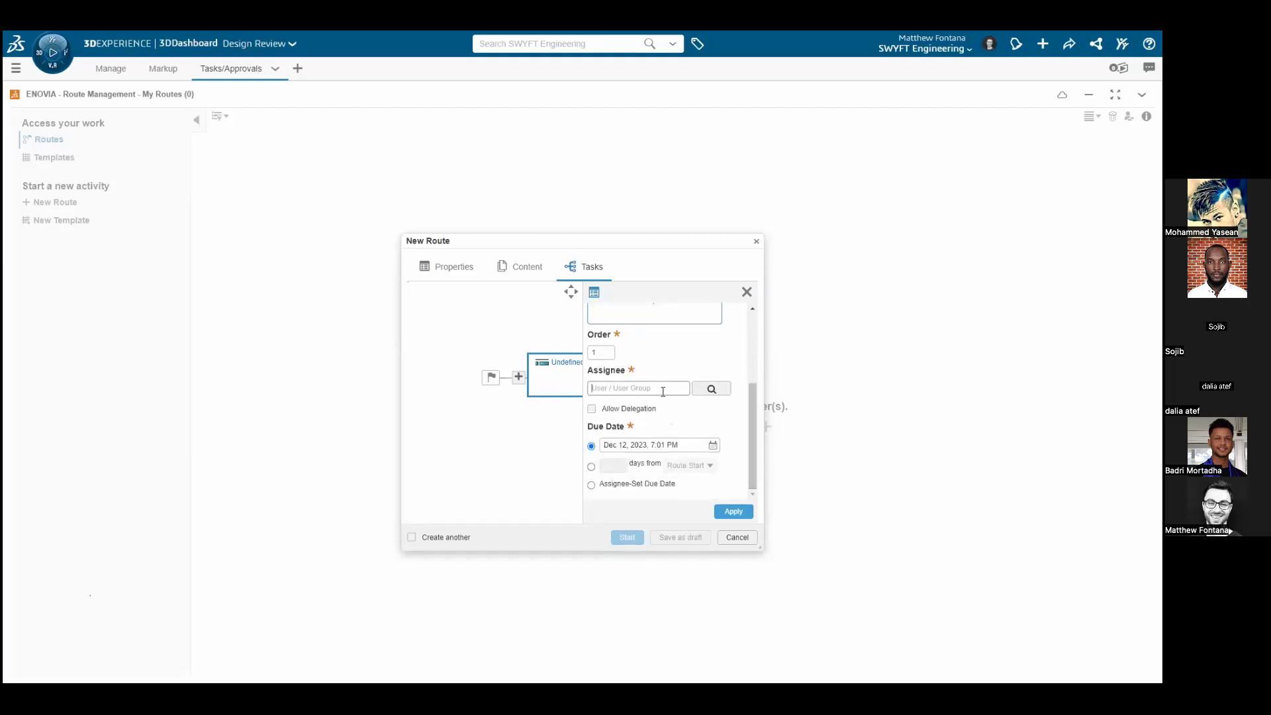
text(Jill)
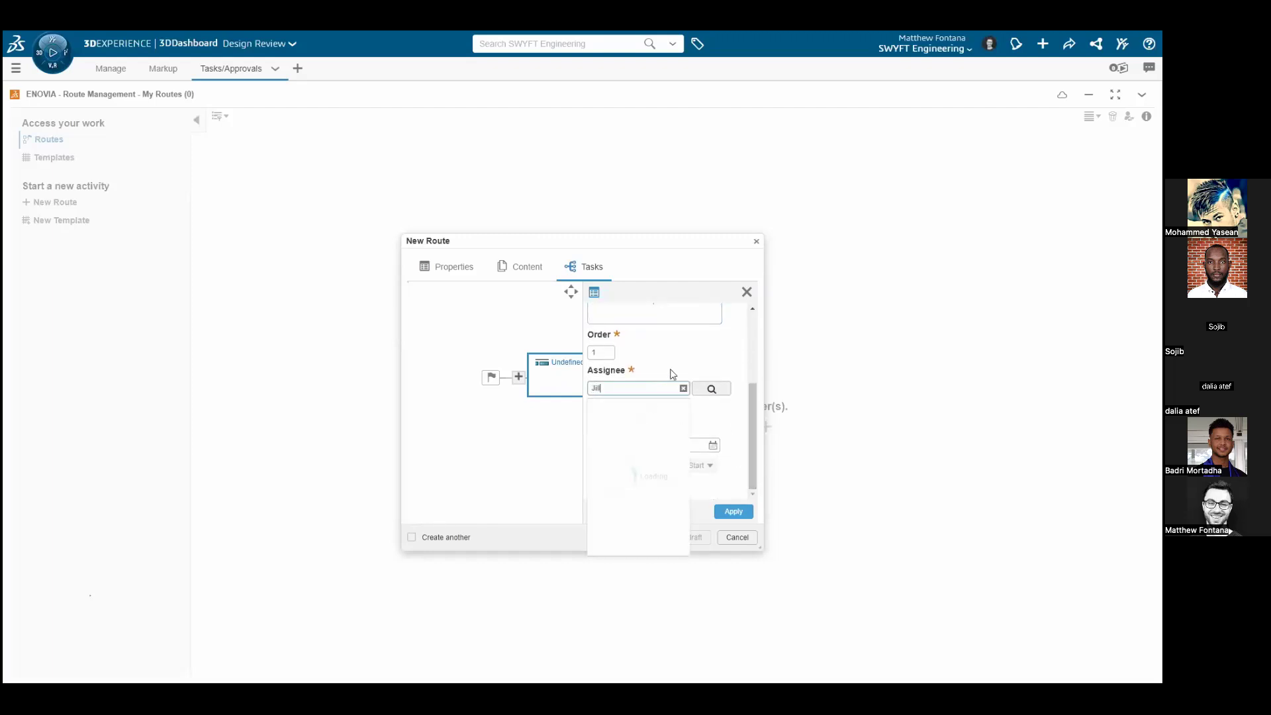
text( Designer)
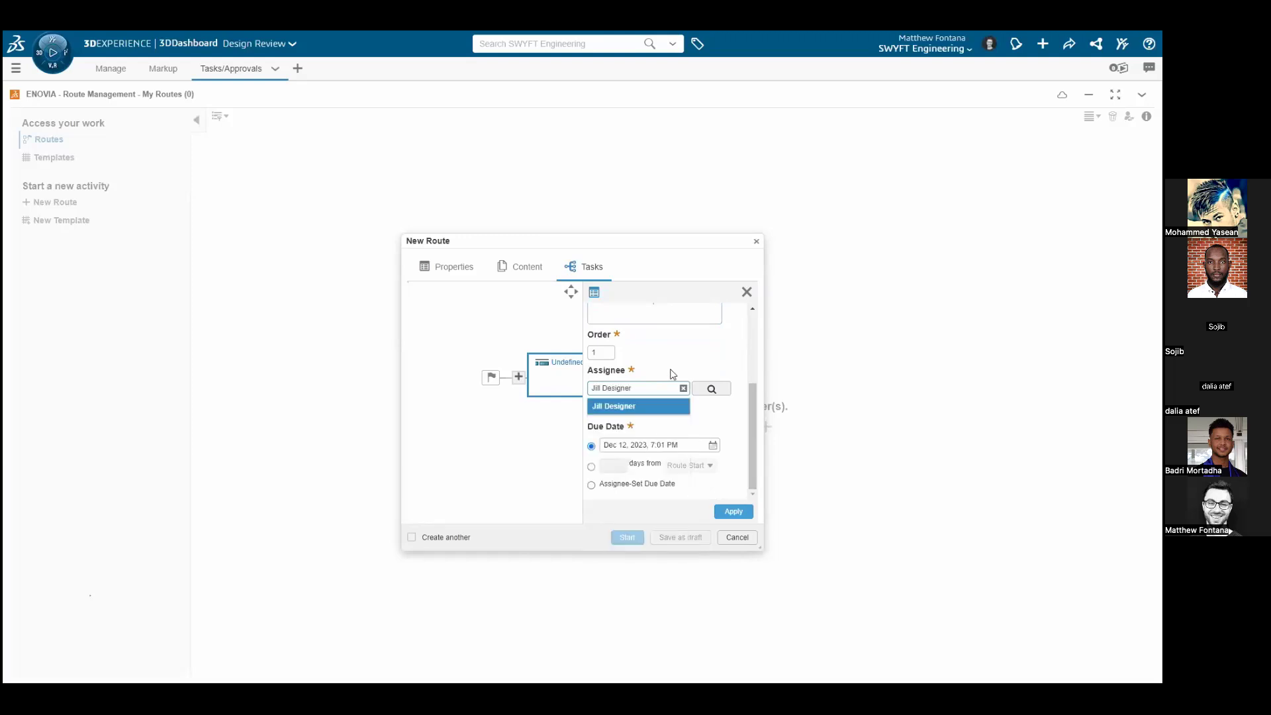
click(673, 404)
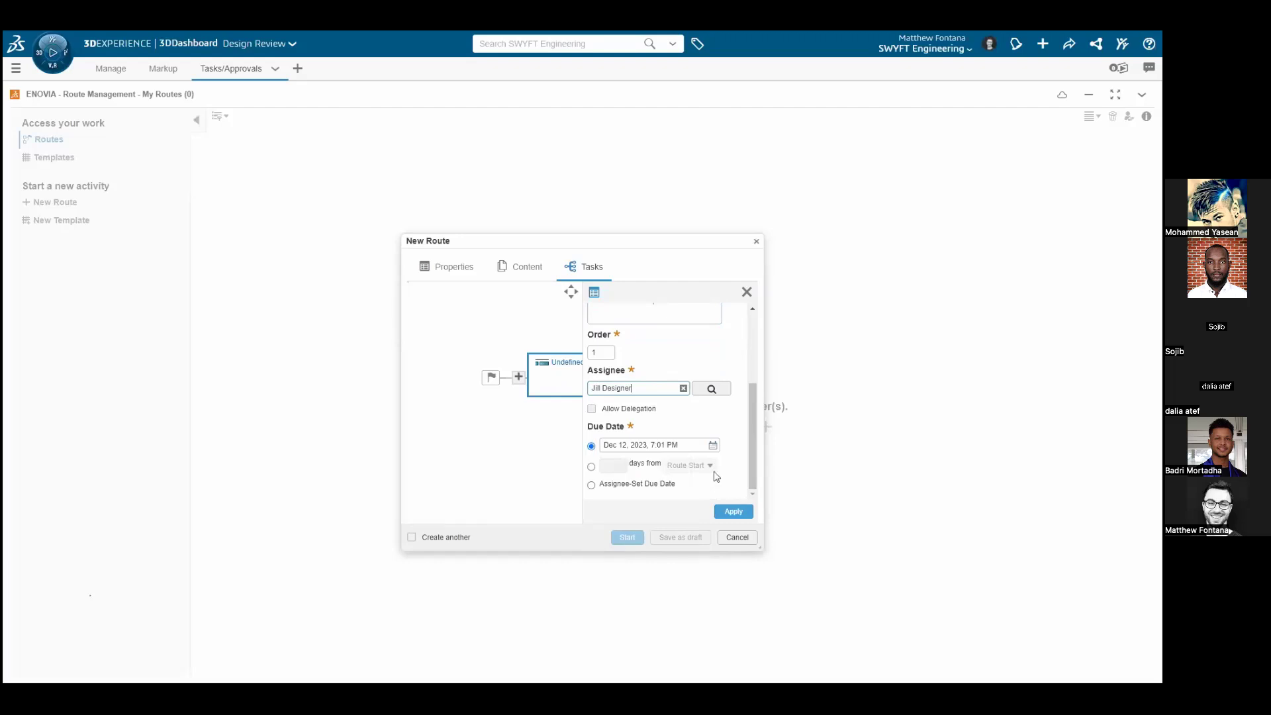
Set the first task's due date to Dec 14, 2023, 5:00 PM and apply the task settings
click(713, 446)
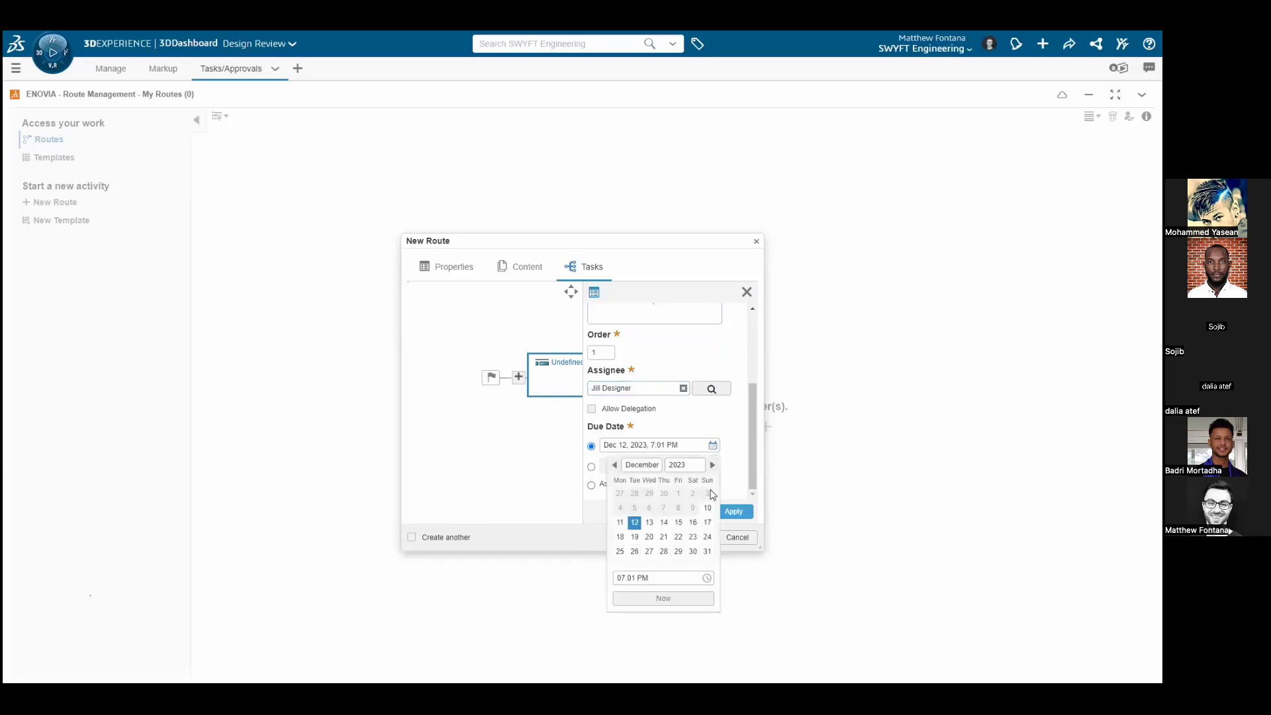
click(665, 523)
click(682, 445)
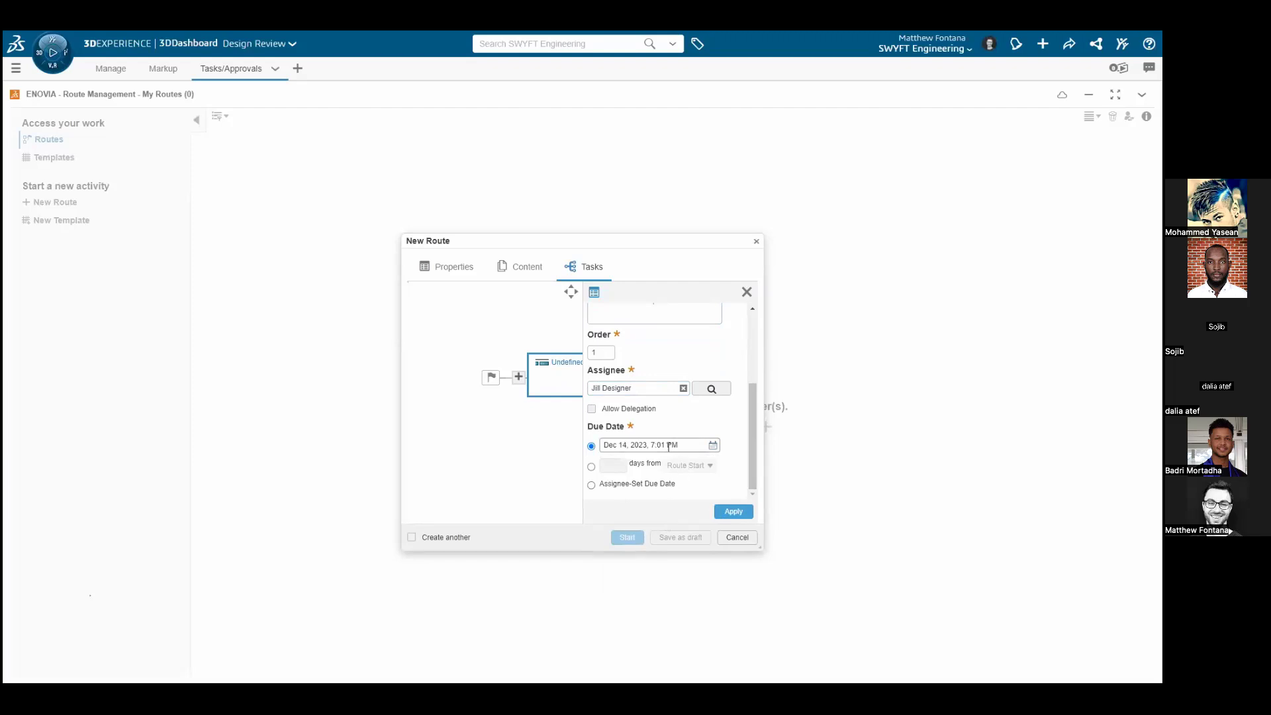
click(645, 578)
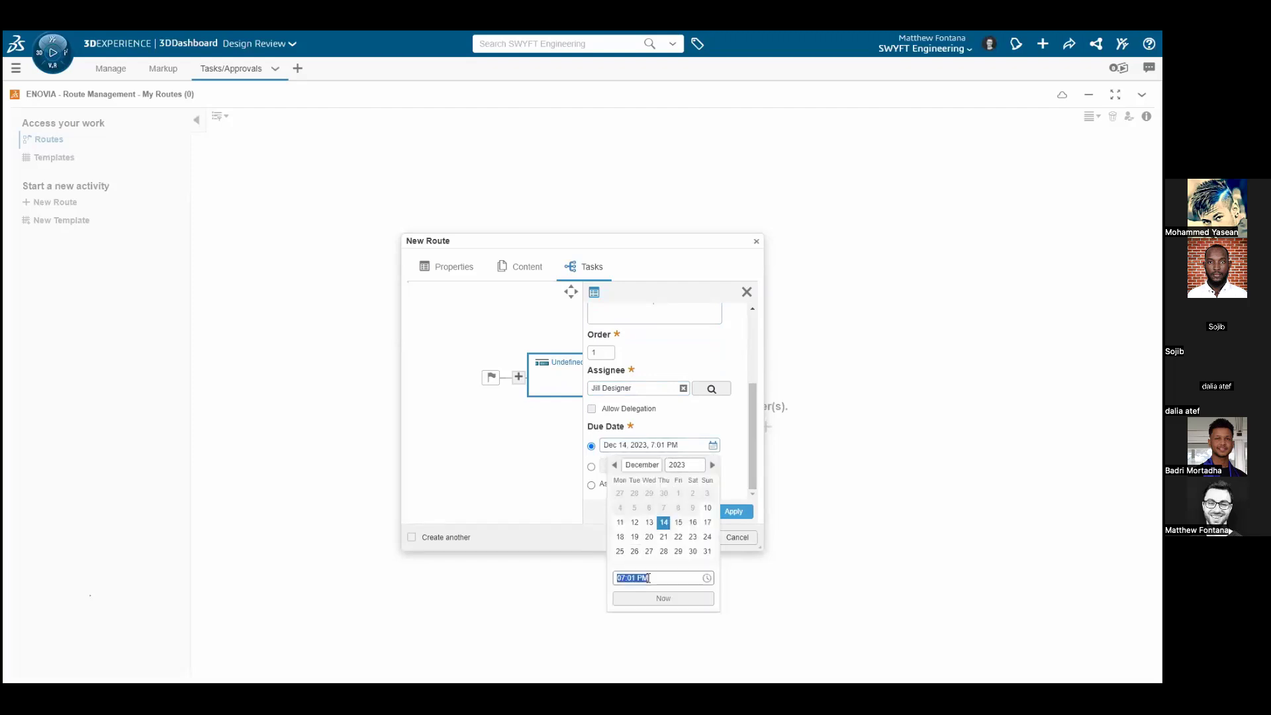
click(633, 578)
key(BackSpace)
text(5)
click(635, 579)
key(BackSpace)
text(0)
click(733, 493)
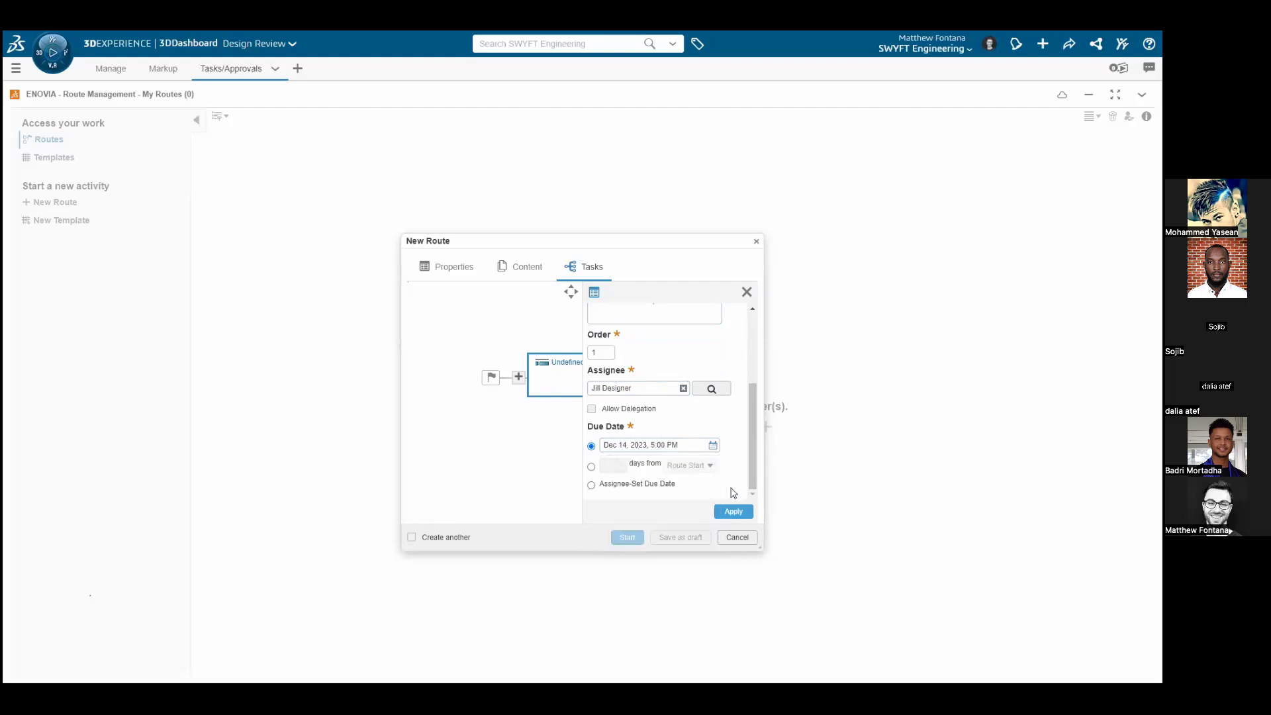
click(734, 511)
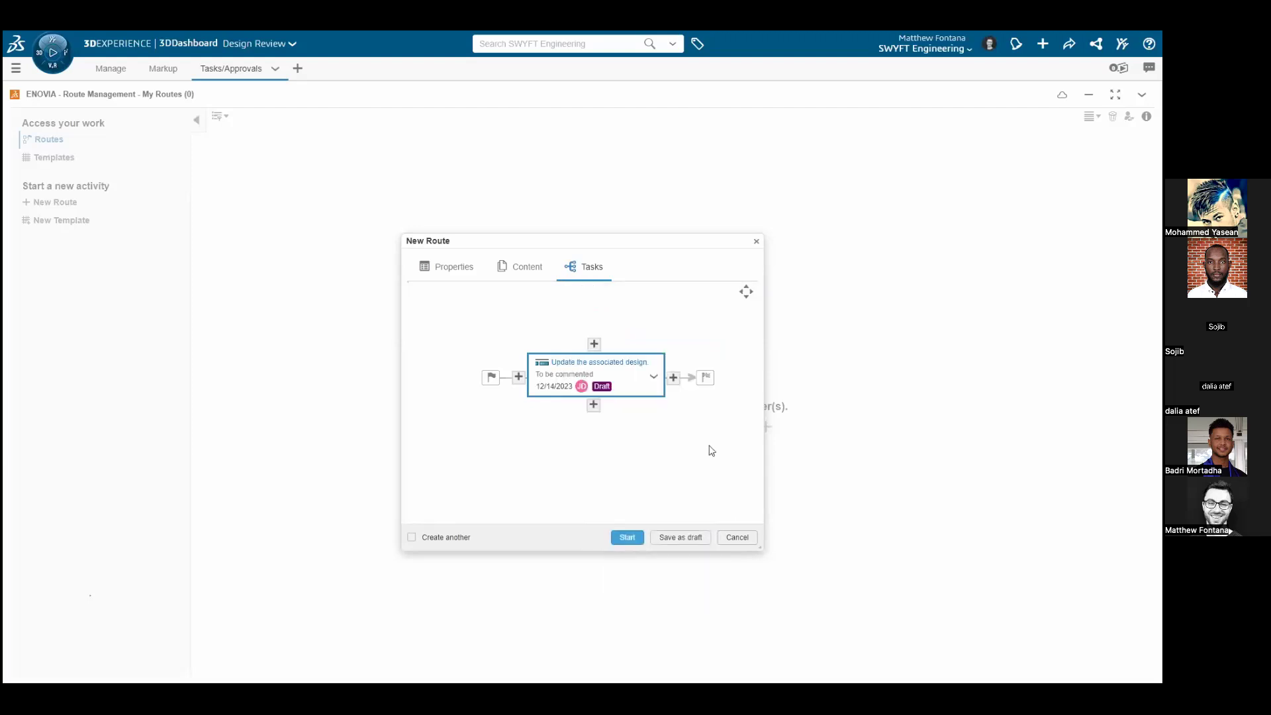
Add a second task following the design update task and title it "Review Updated Model"
click(673, 377)
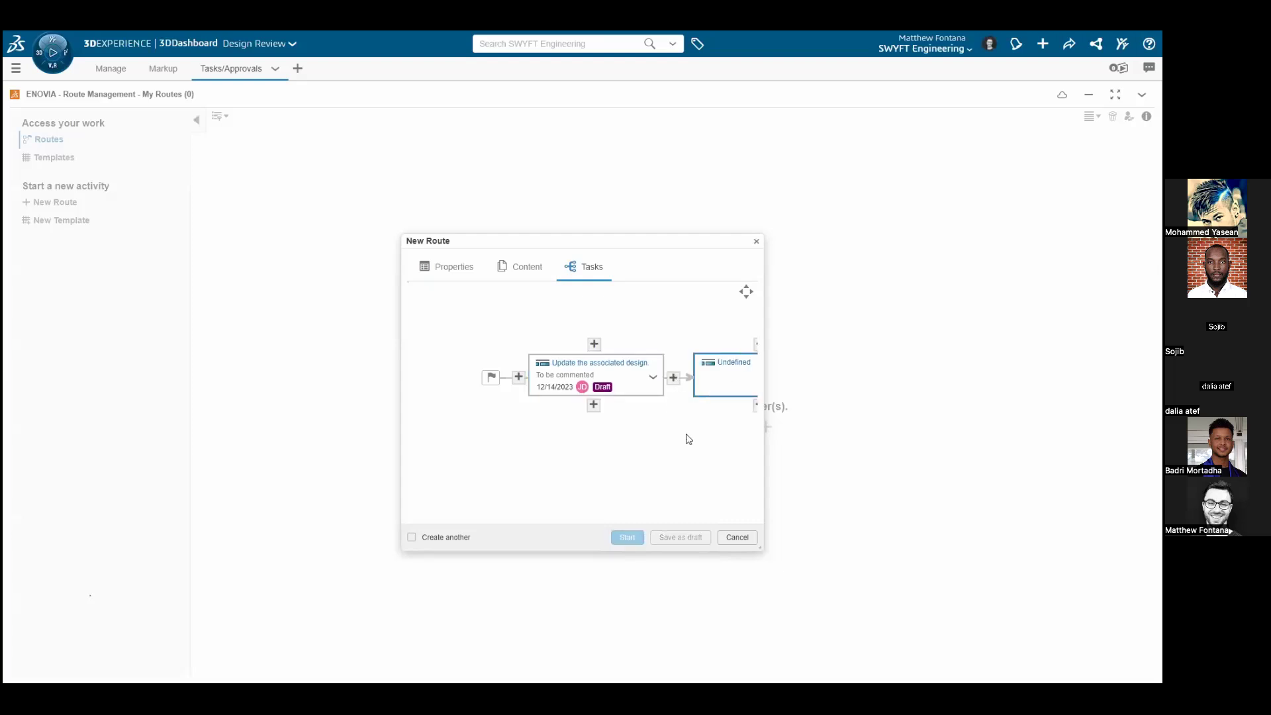
click(562, 391)
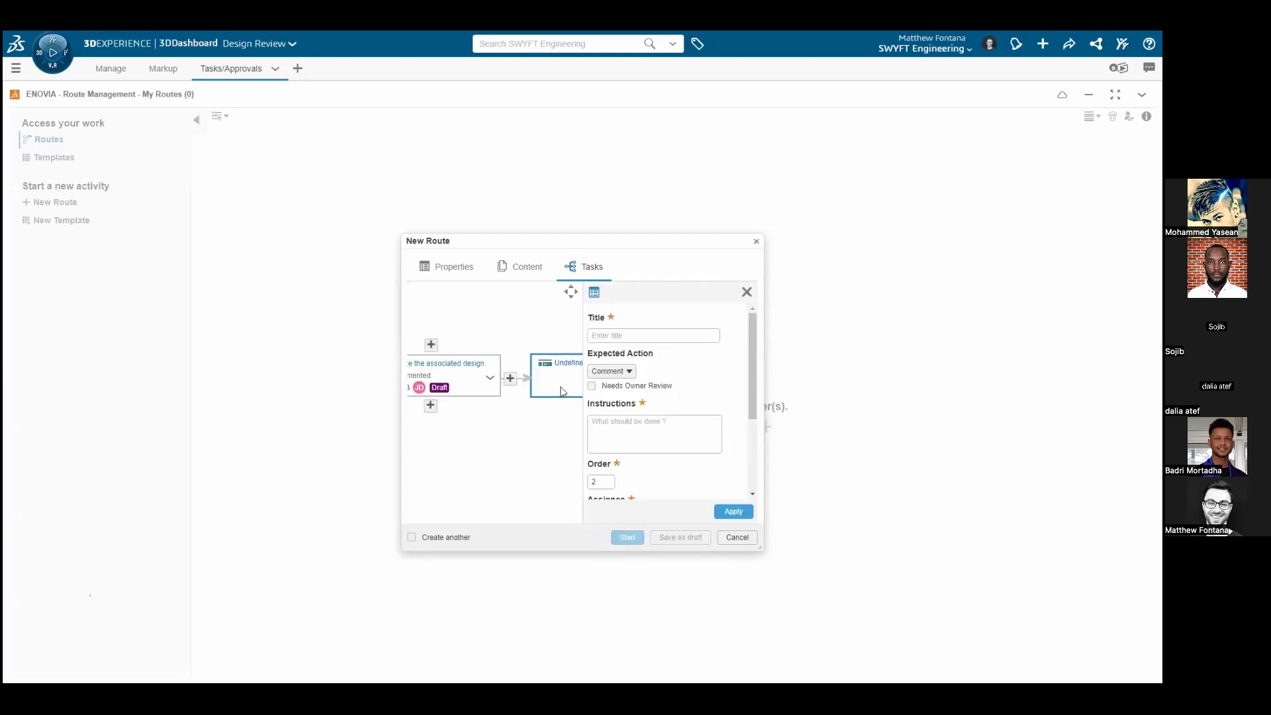
click(611, 331)
text(Review Updated Model)
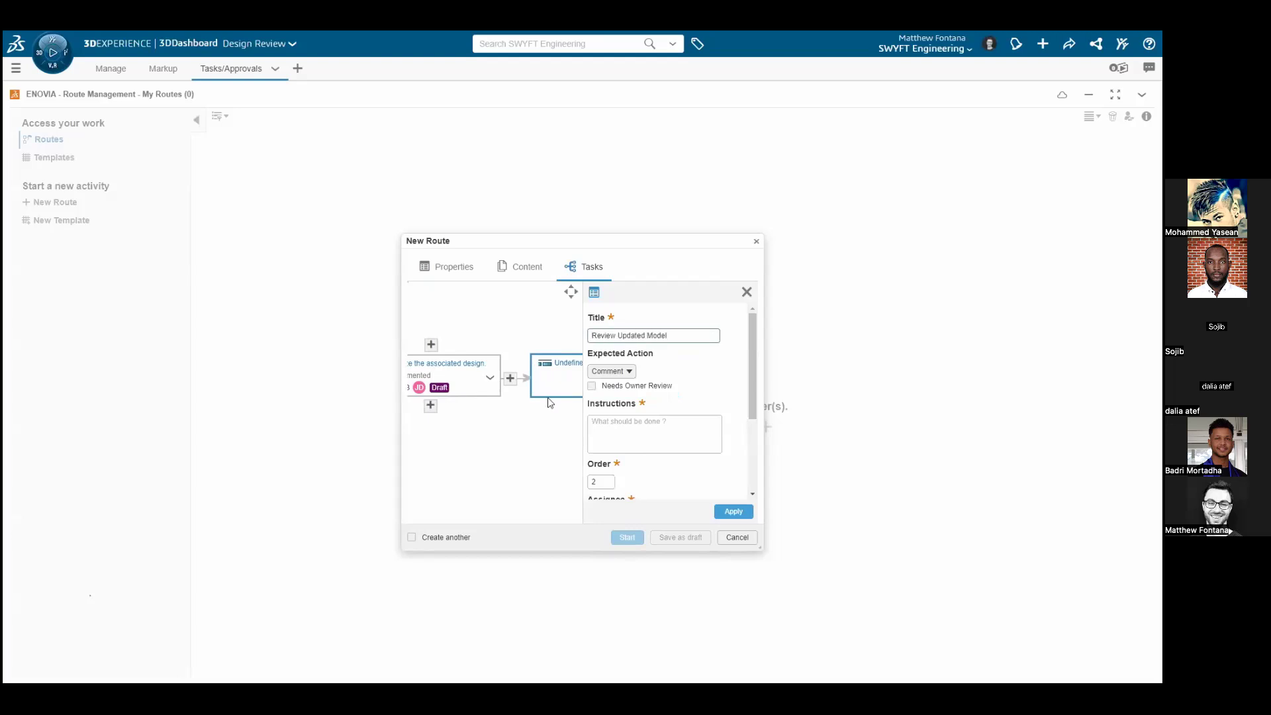
Give the review task the instructions "Approve or send back for further modifications." and set its expected action to Approve
click(606, 427)
text(Approve or send b)
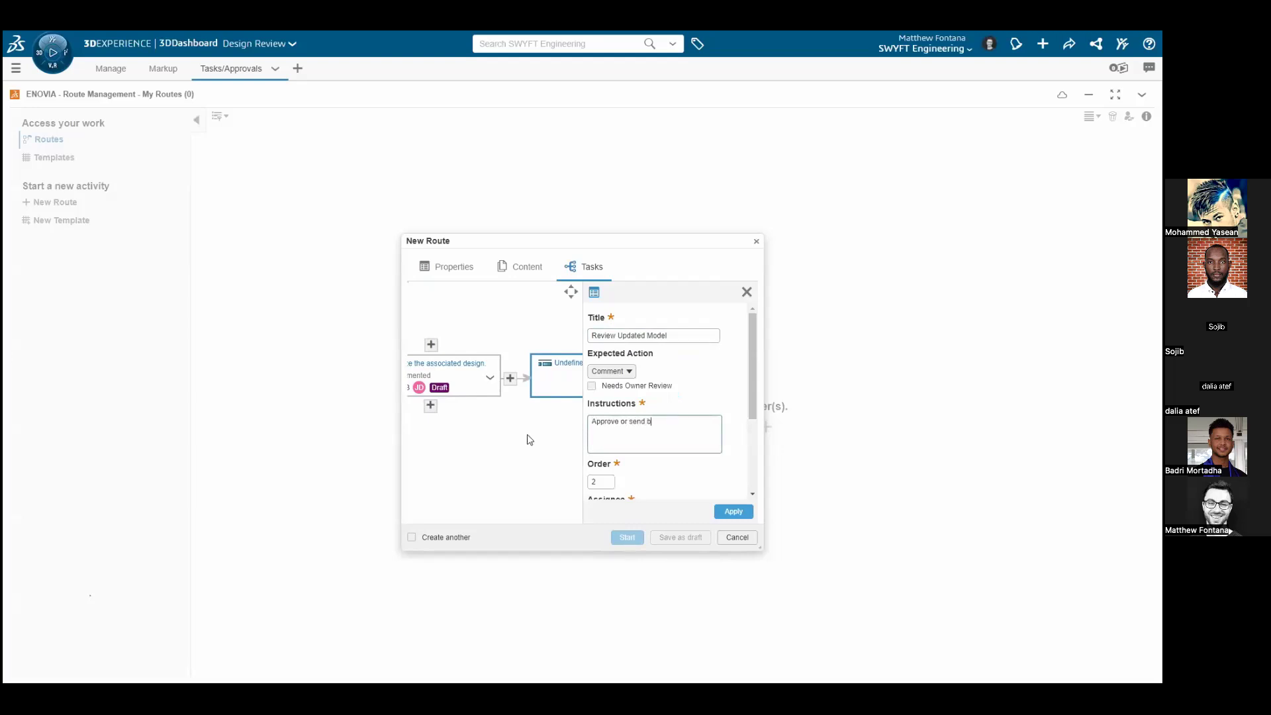
text(ack for further modifications)
click(629, 372)
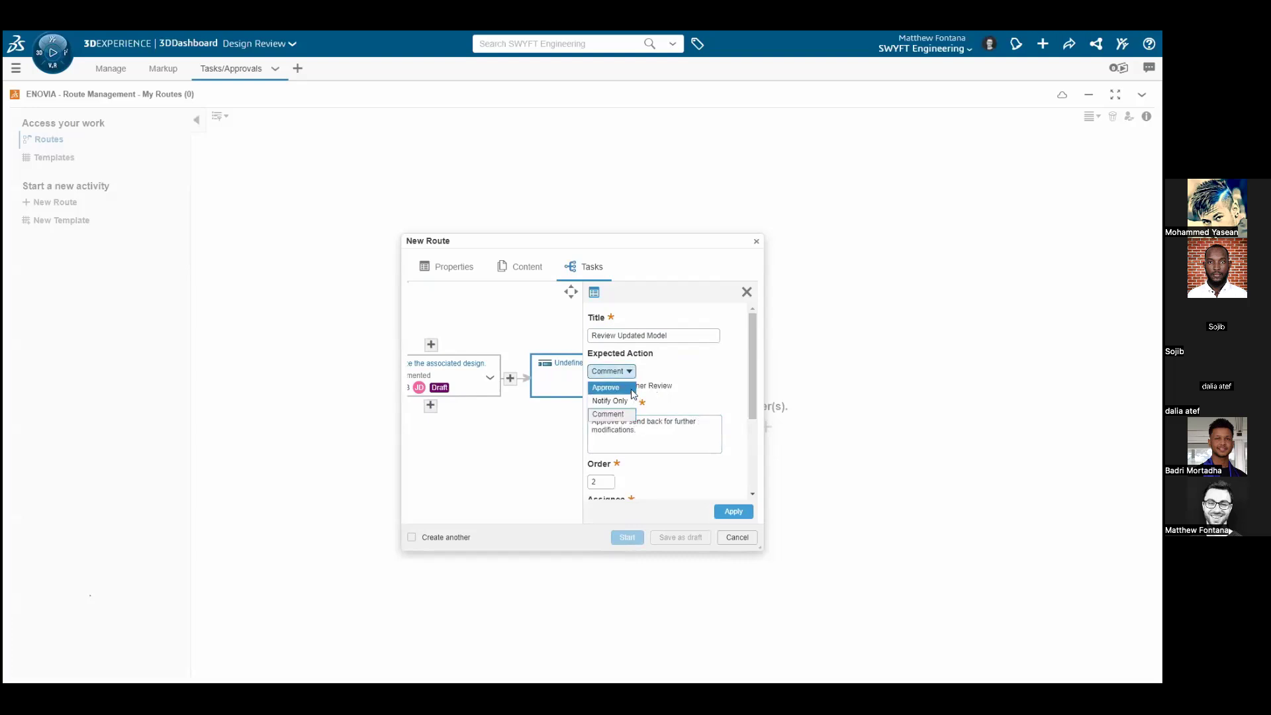
click(630, 389)
Assign the review task to the signed-in user by entering and choosing their full name
drag(748, 382, 750, 459)
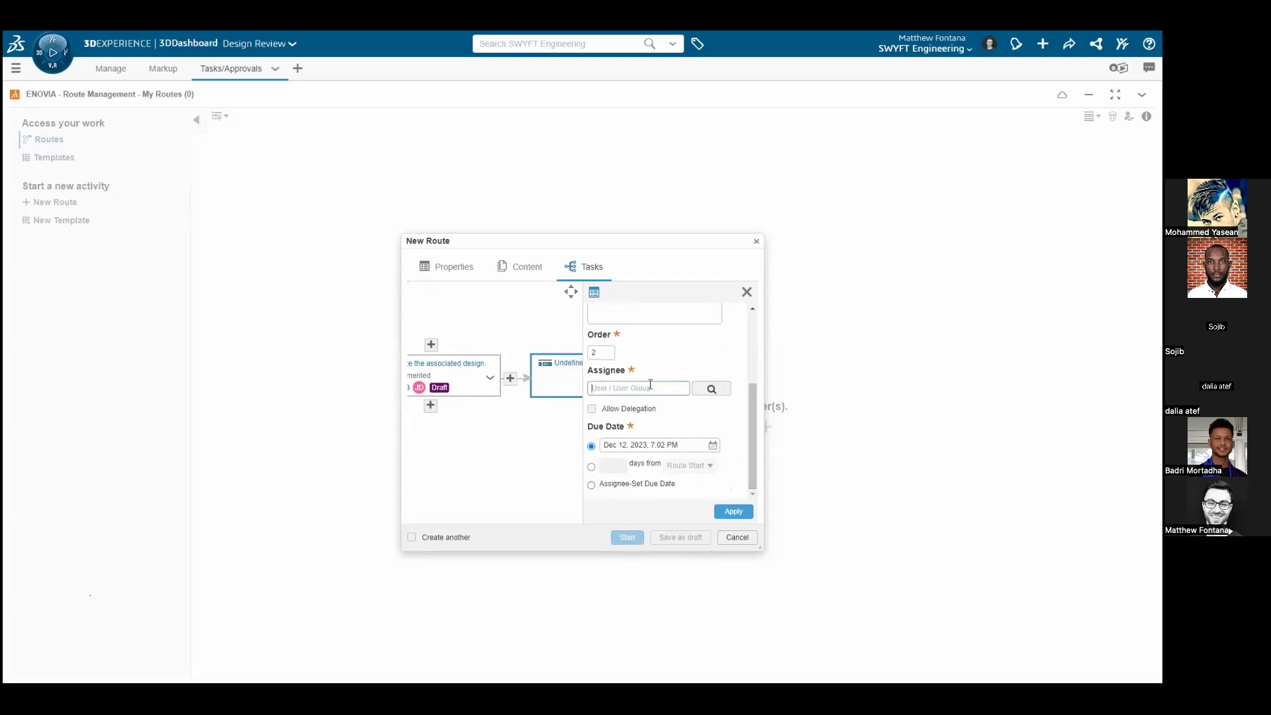
text(Matthew Fontana)
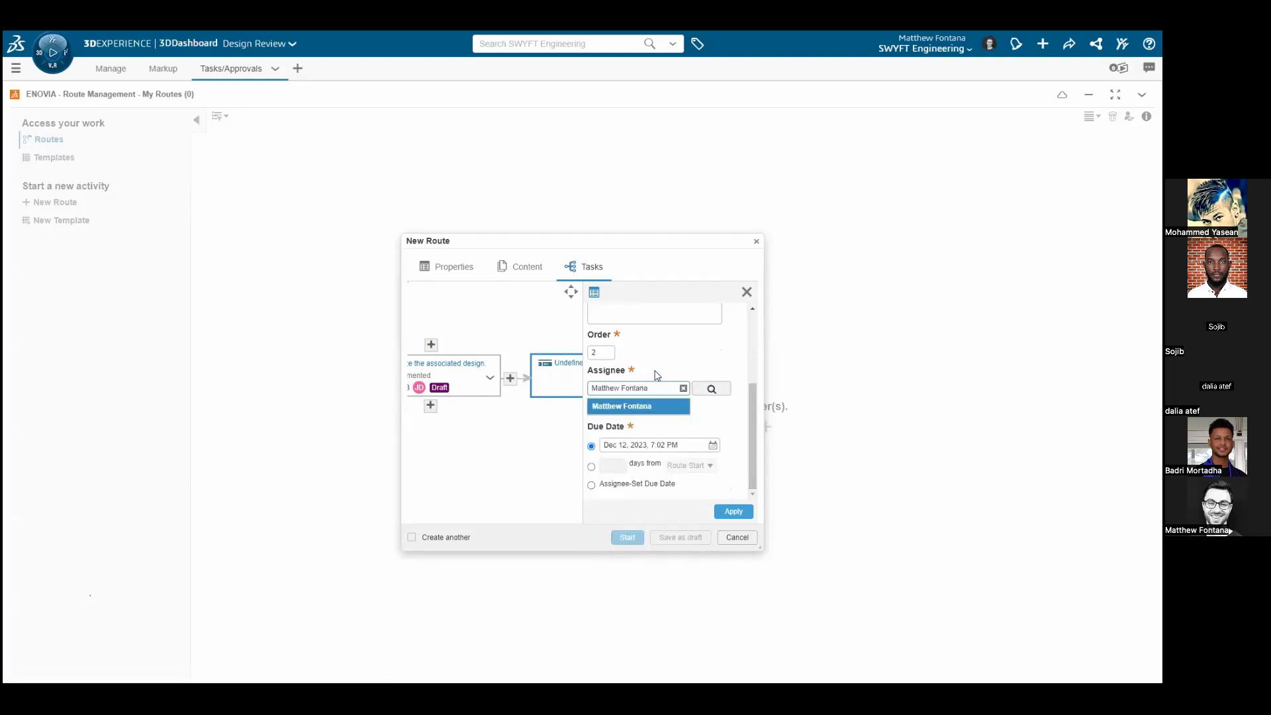
click(659, 407)
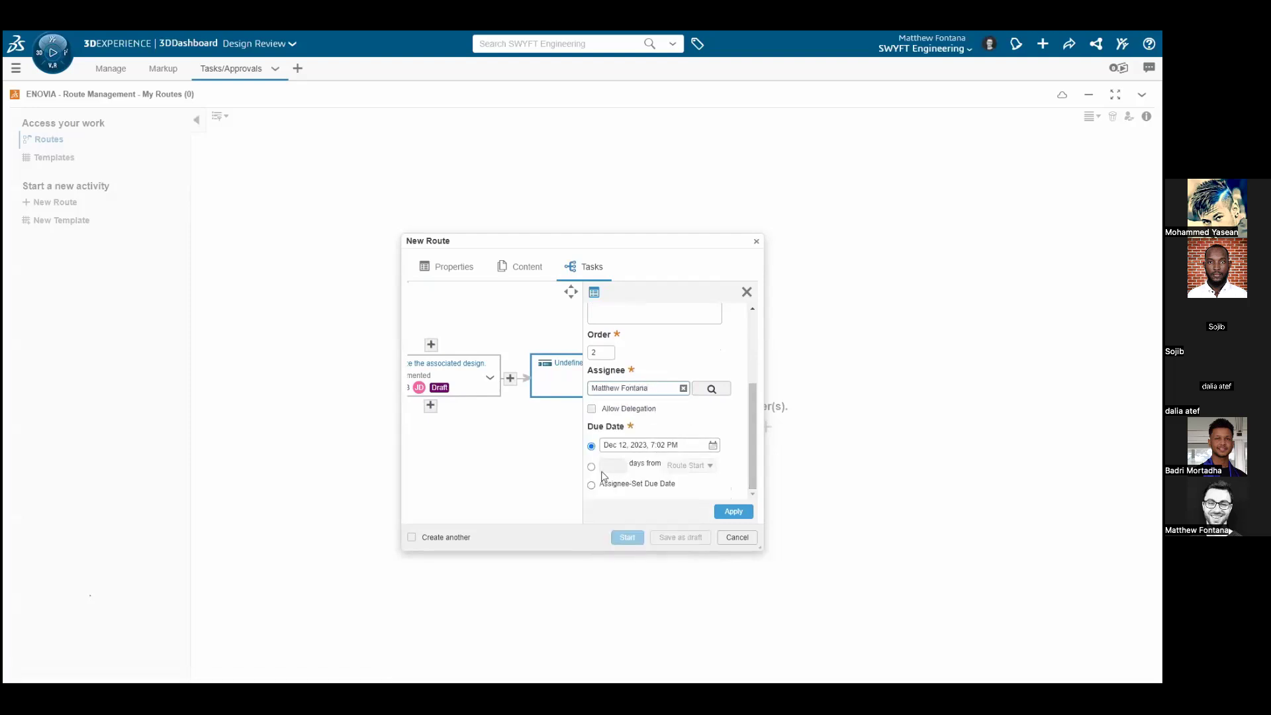
Set the review task's due date to 1 day from prior task completion, apply it, and start the route
click(592, 466)
click(606, 467)
text(1)
click(690, 465)
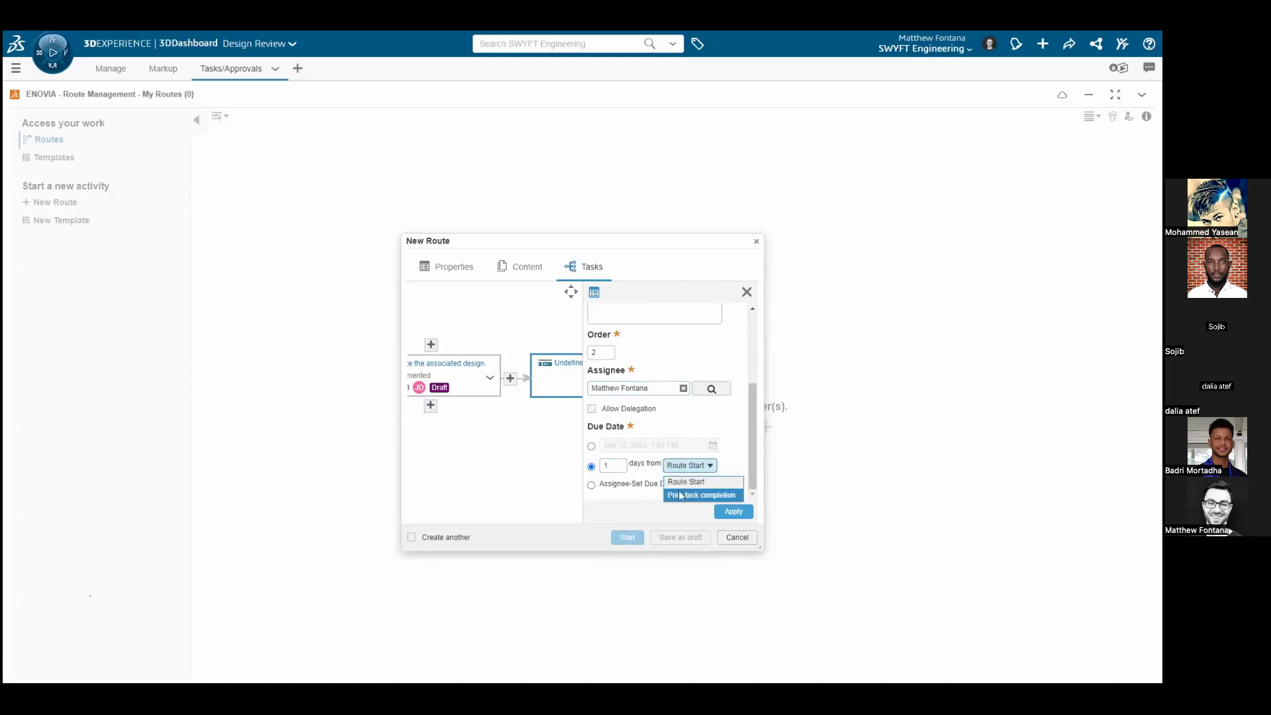
click(681, 496)
click(739, 511)
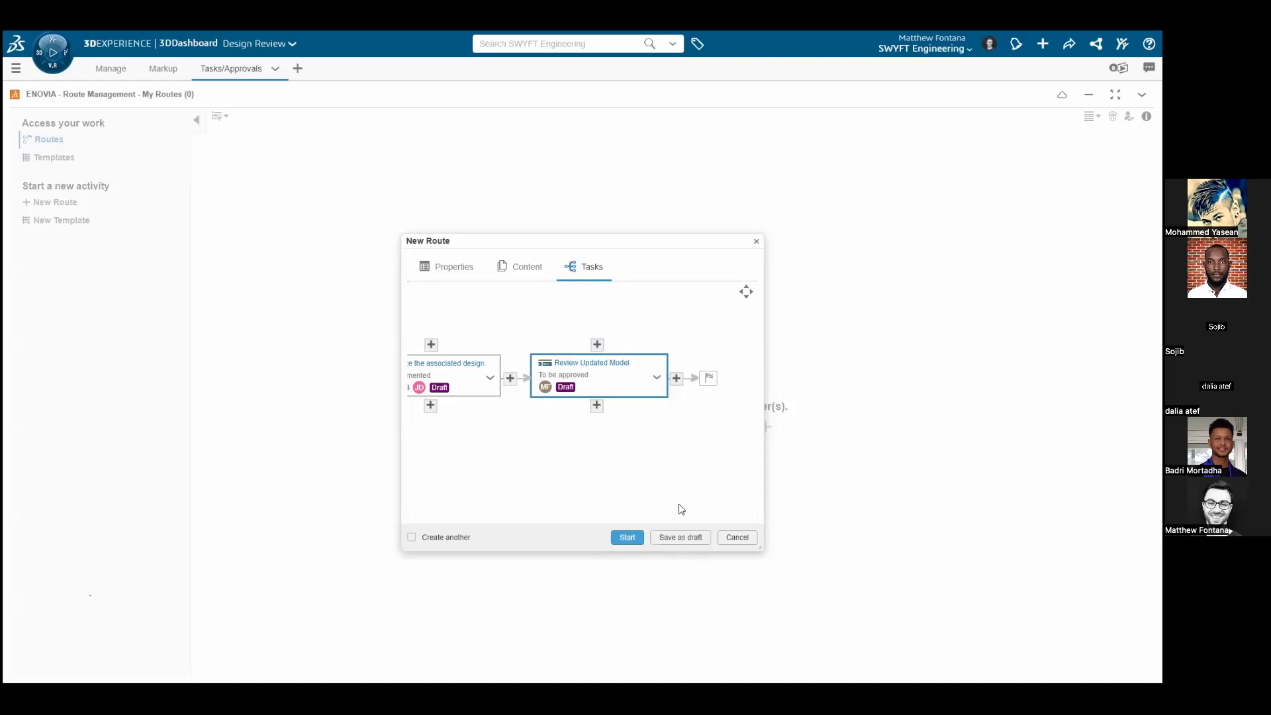
click(639, 537)
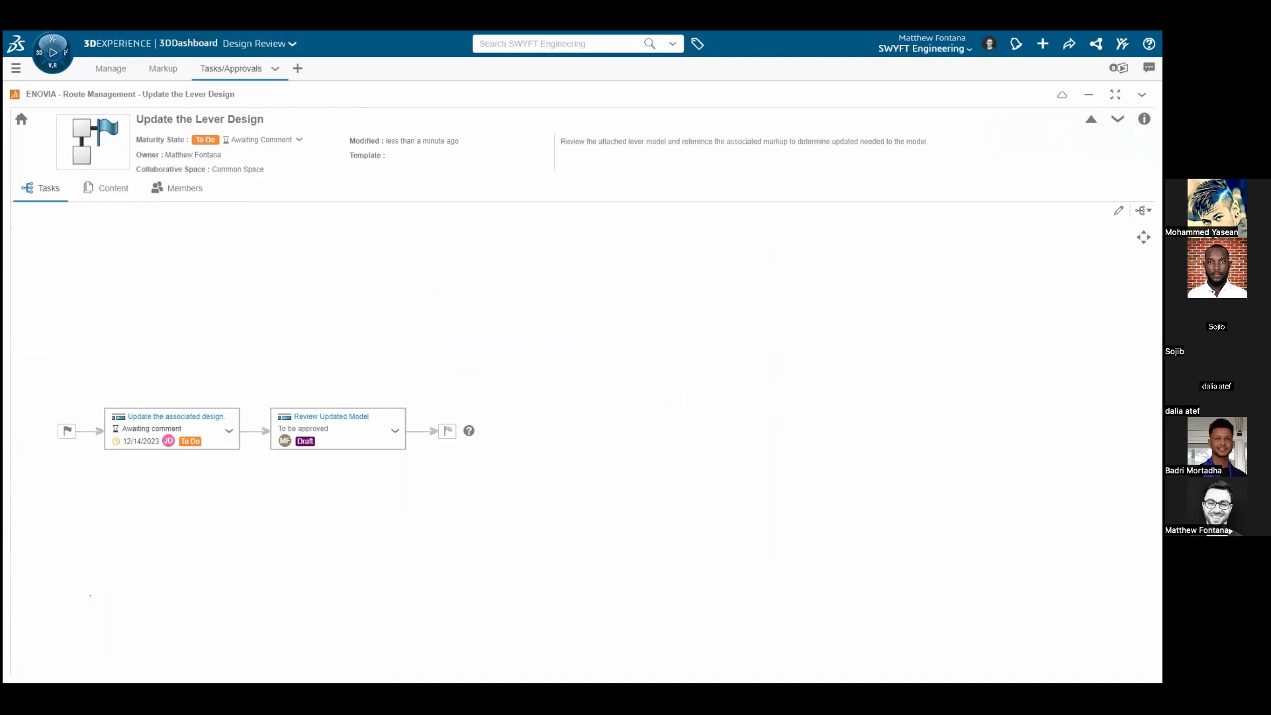
key(Right)
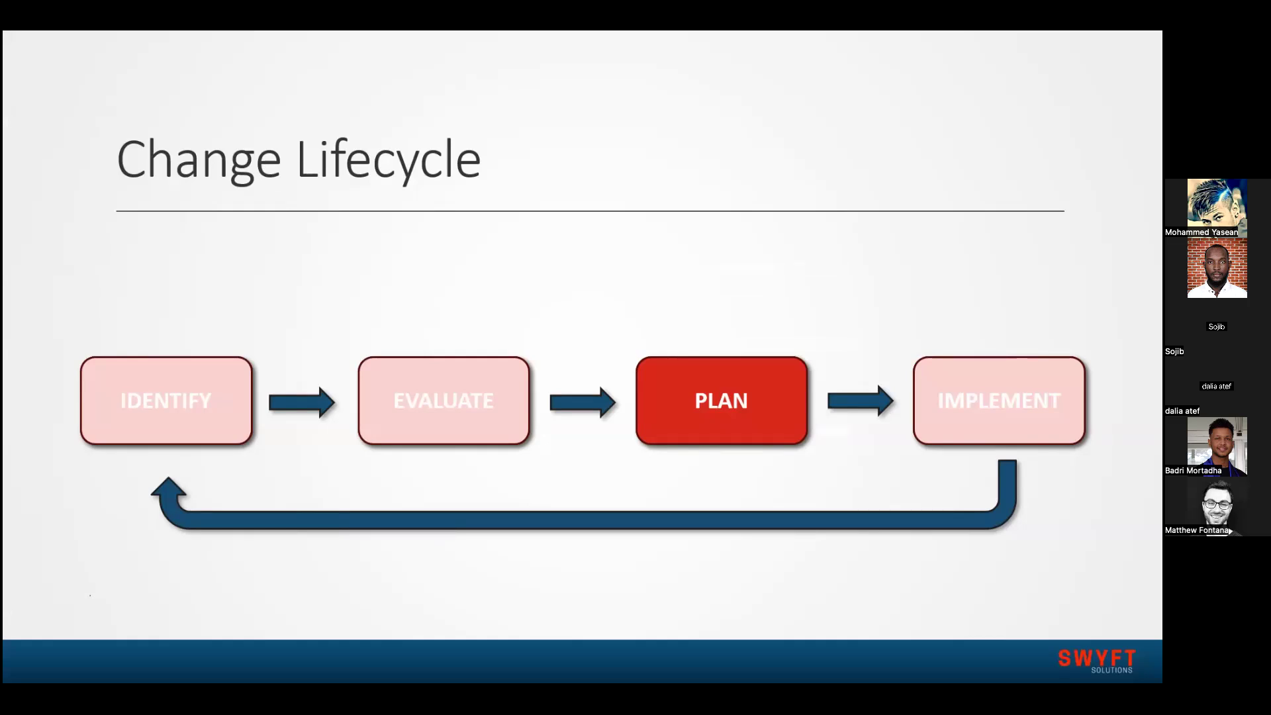
key(Right)
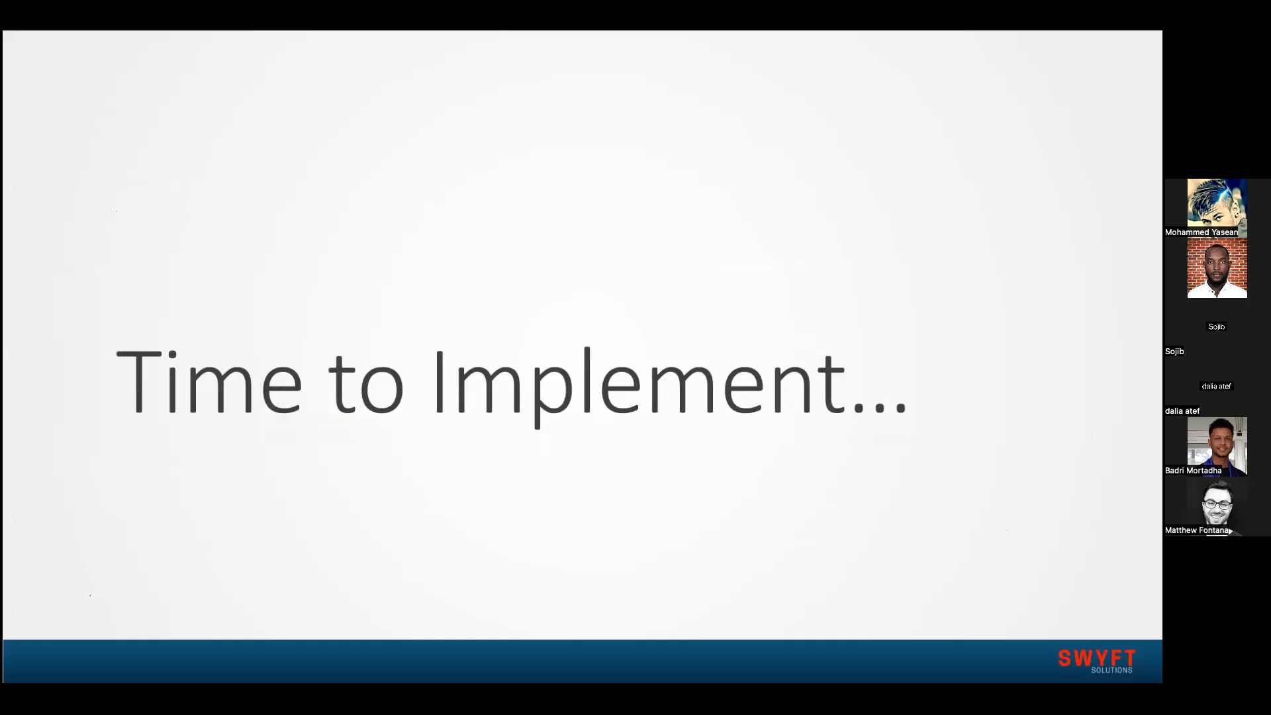
key(Right)
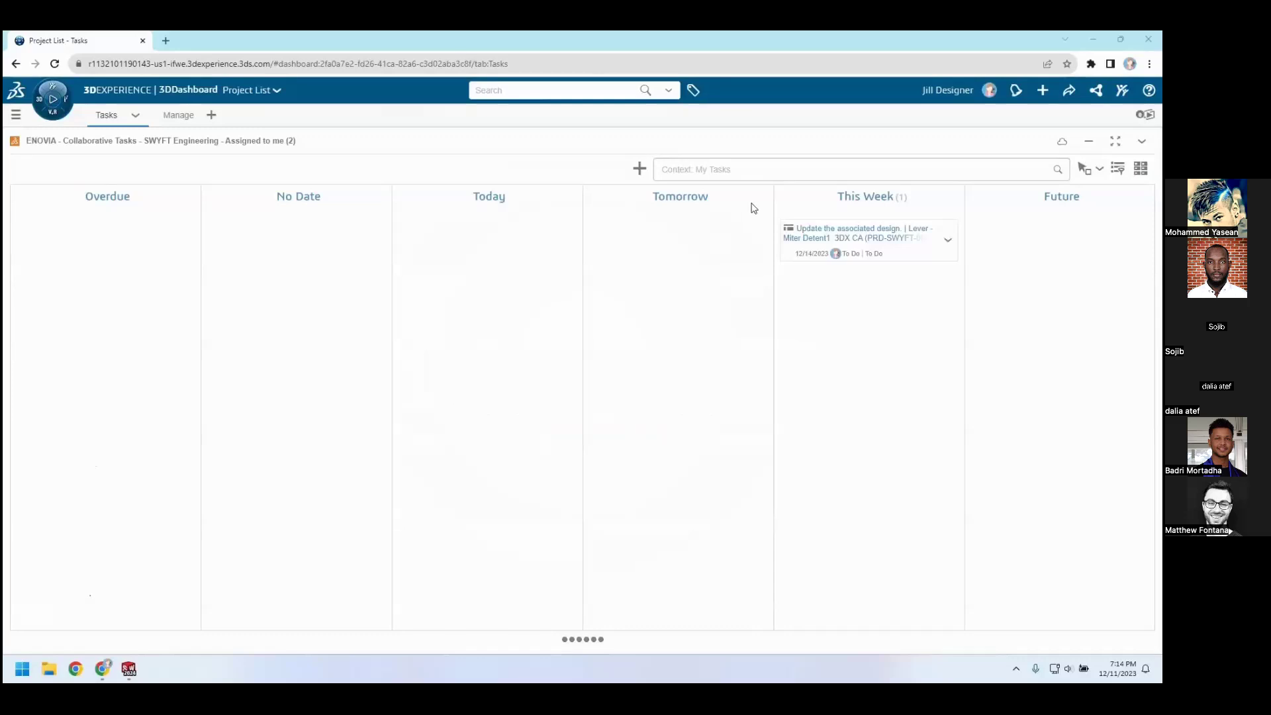
Open the "Update the associated design." task and load its content, Lever - Miter Detent1_3DX CA, into SOLIDWORKS
click(804, 245)
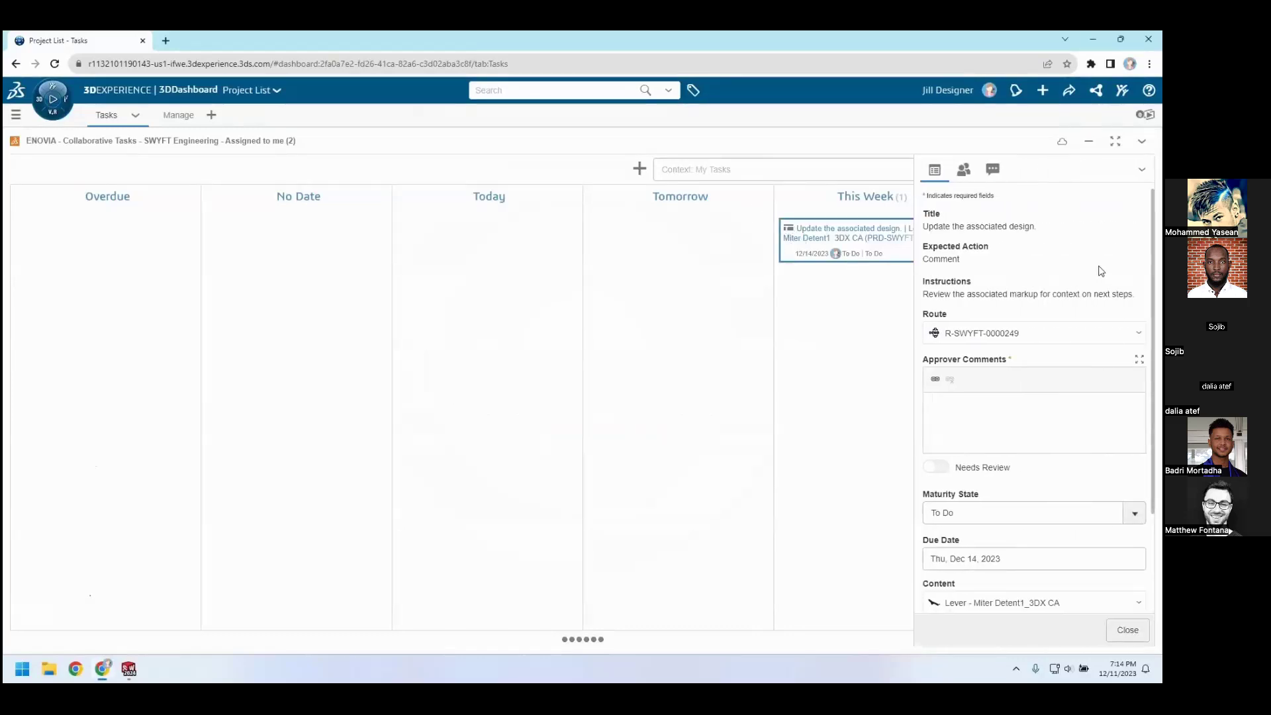
drag(1152, 259, 1149, 361)
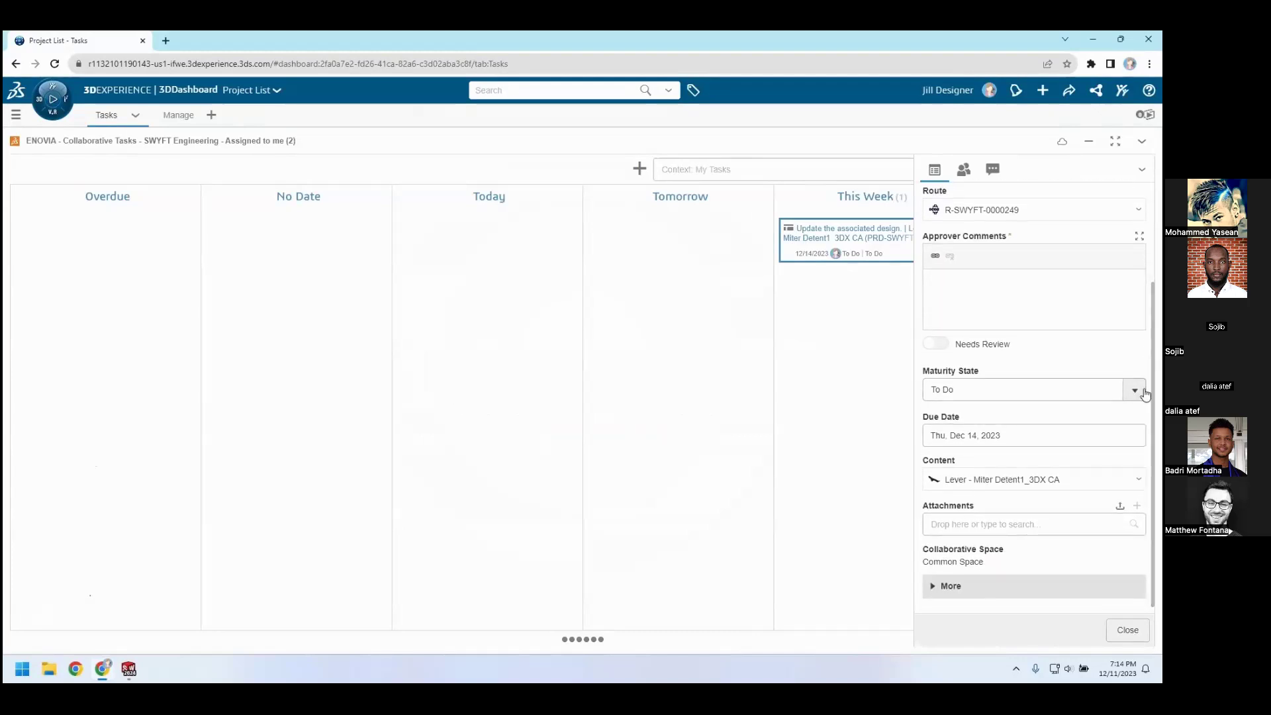
drag(1056, 490, 237, 455)
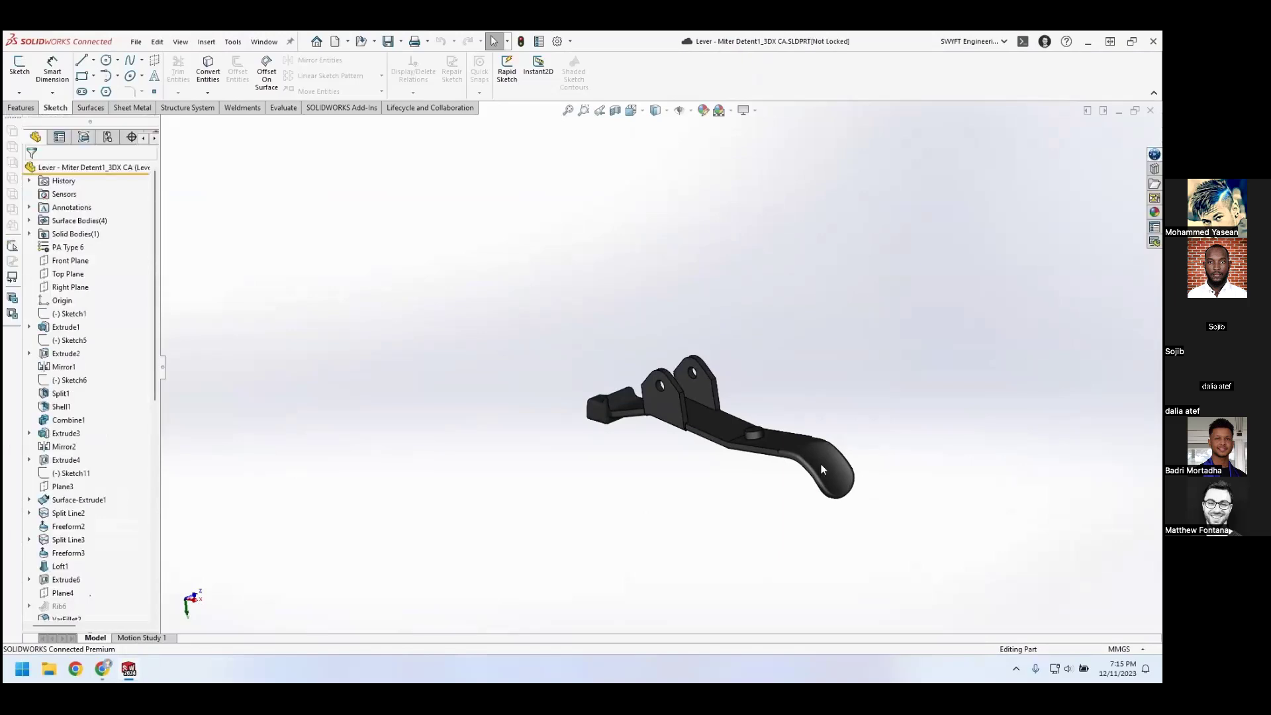
Open the relations of the lever part from the 3DEXPERIENCE session and change the relation set to All Relations
click(1155, 154)
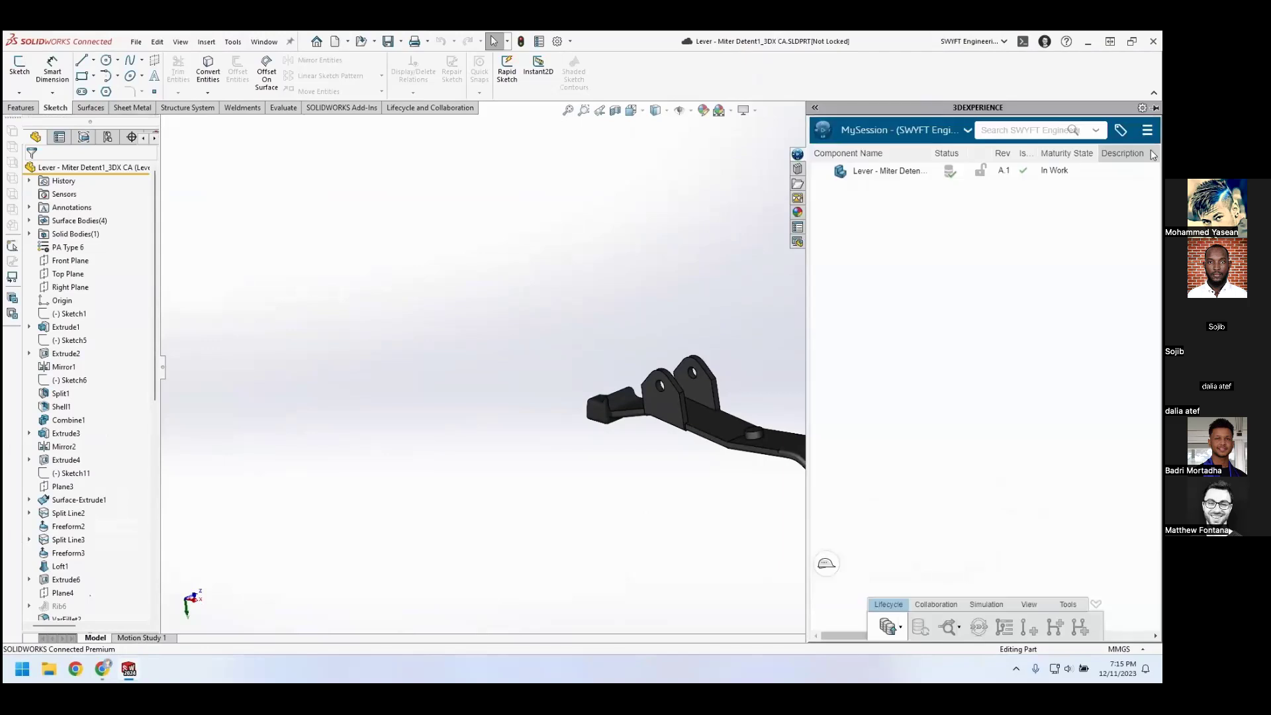
right_click(904, 173)
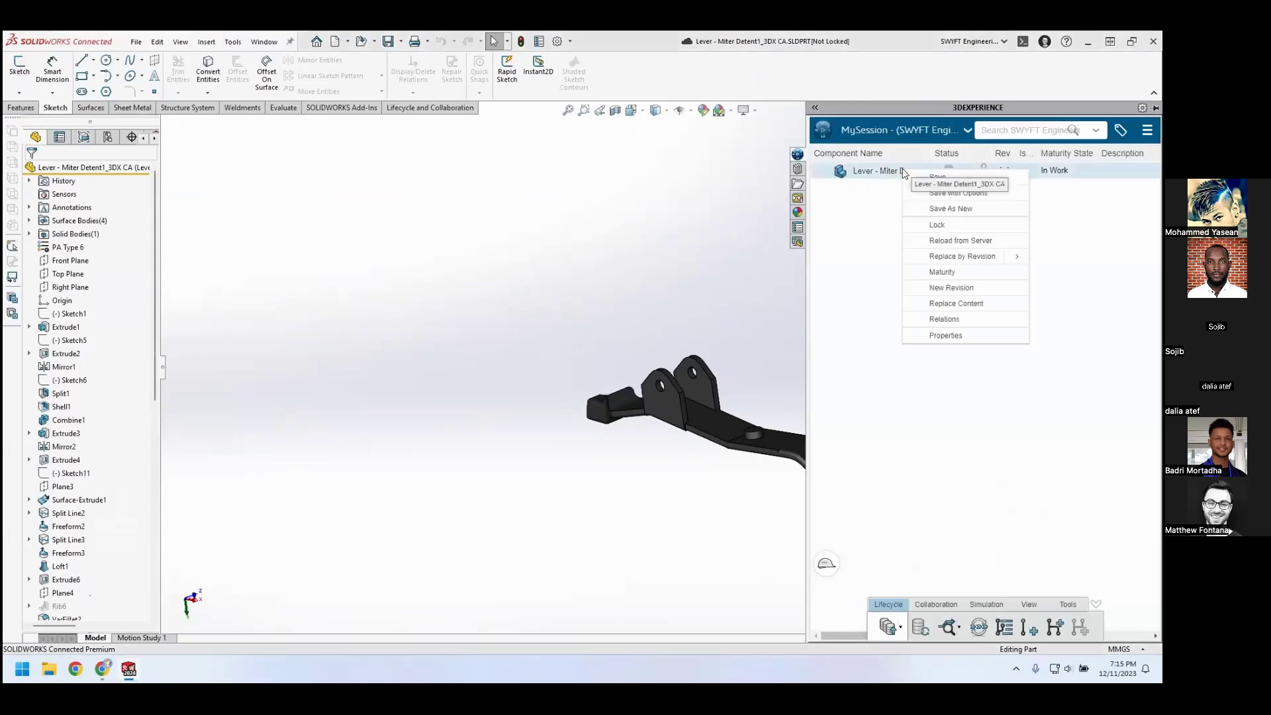
click(959, 322)
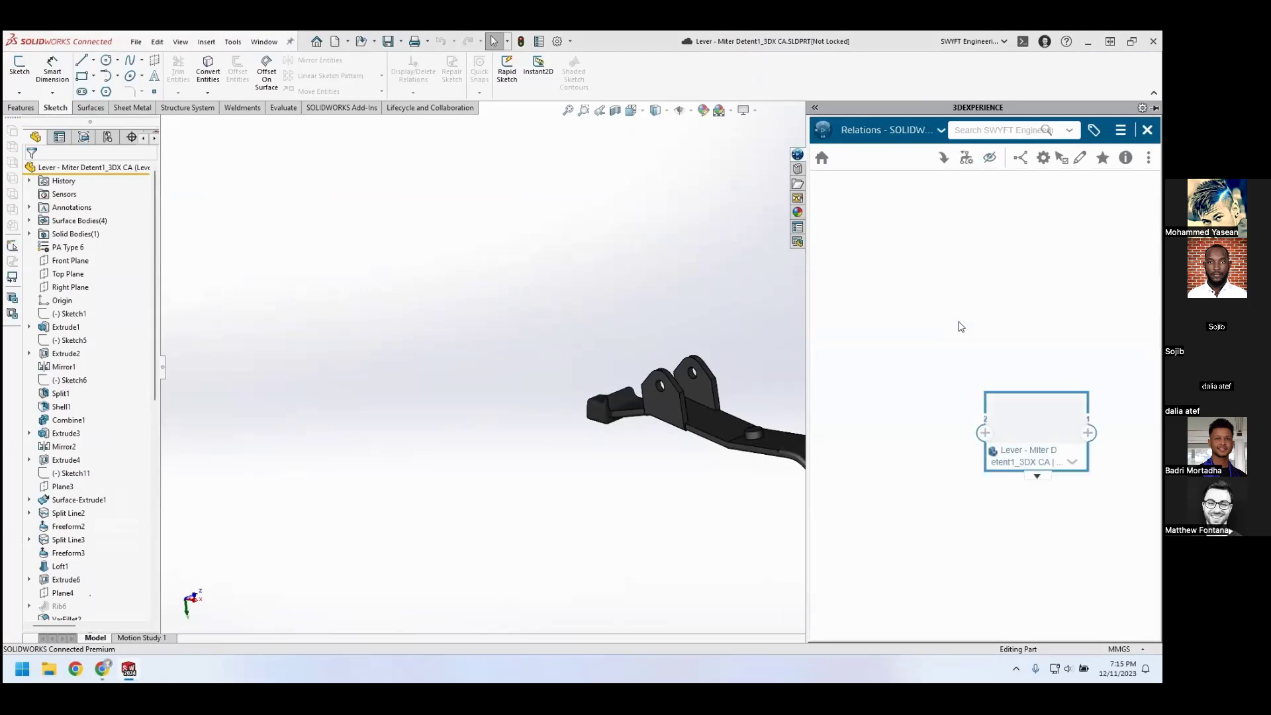
click(1043, 159)
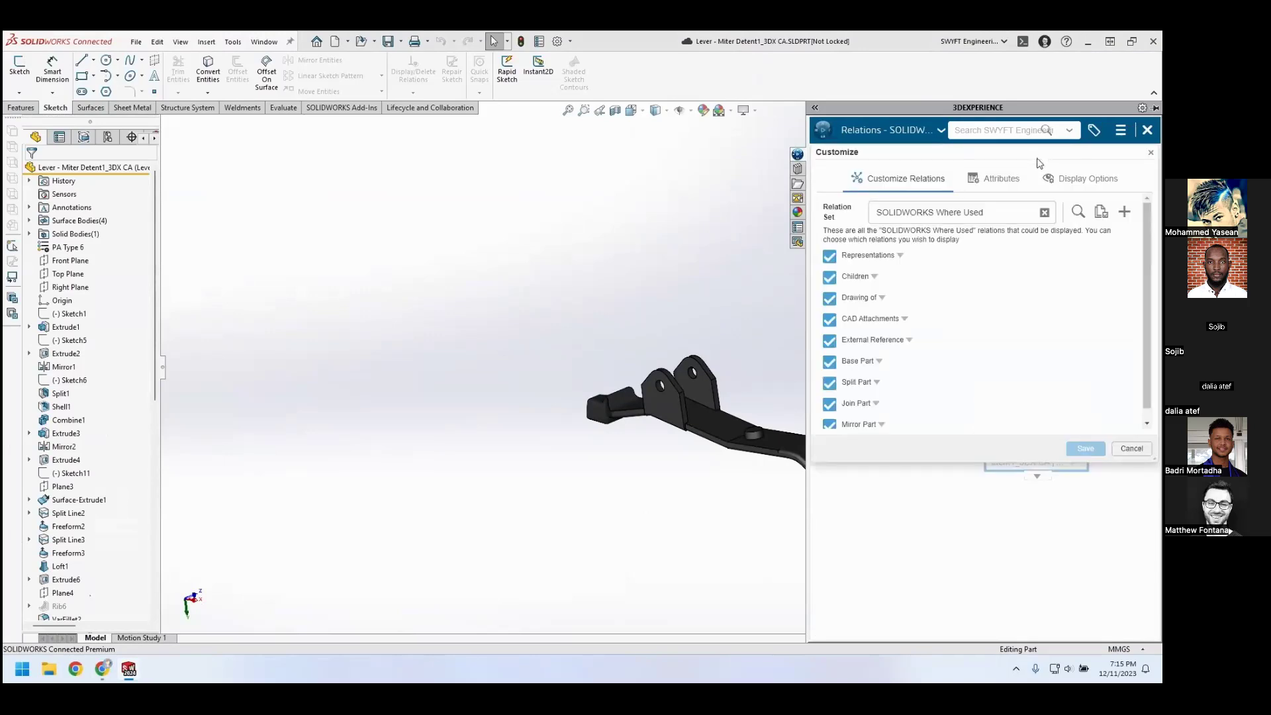
click(1044, 212)
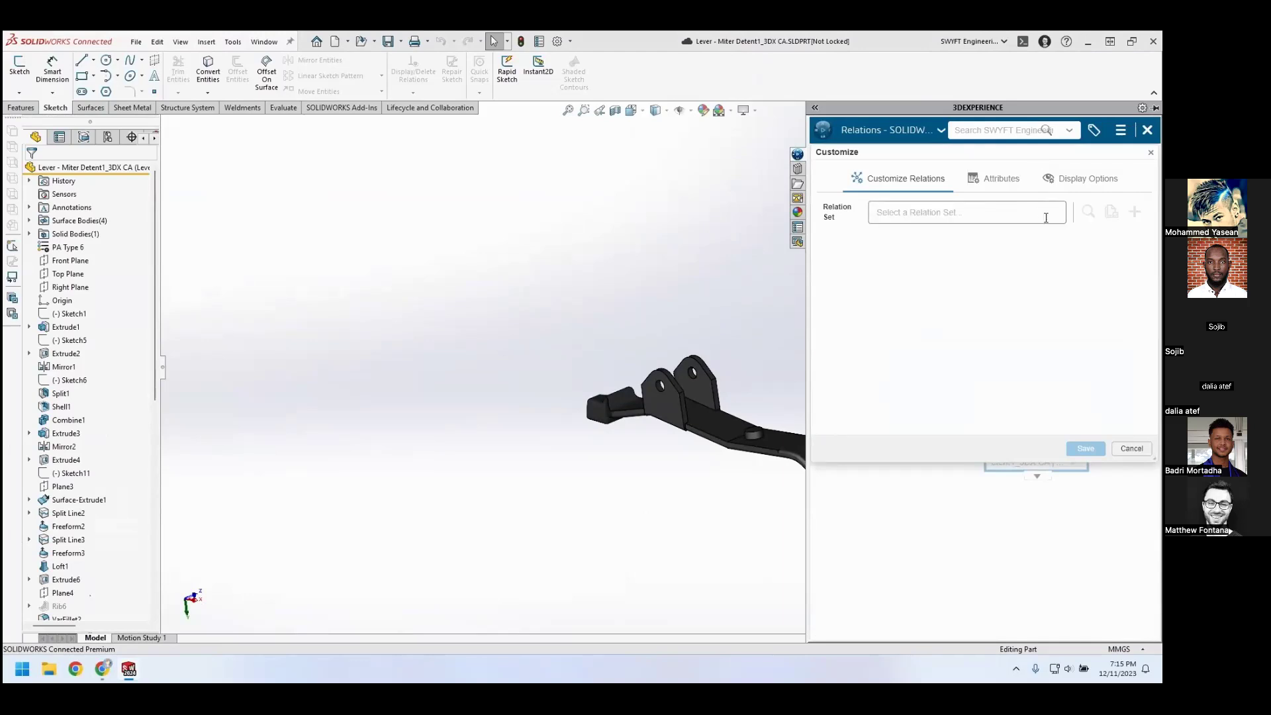
click(1046, 217)
click(1040, 239)
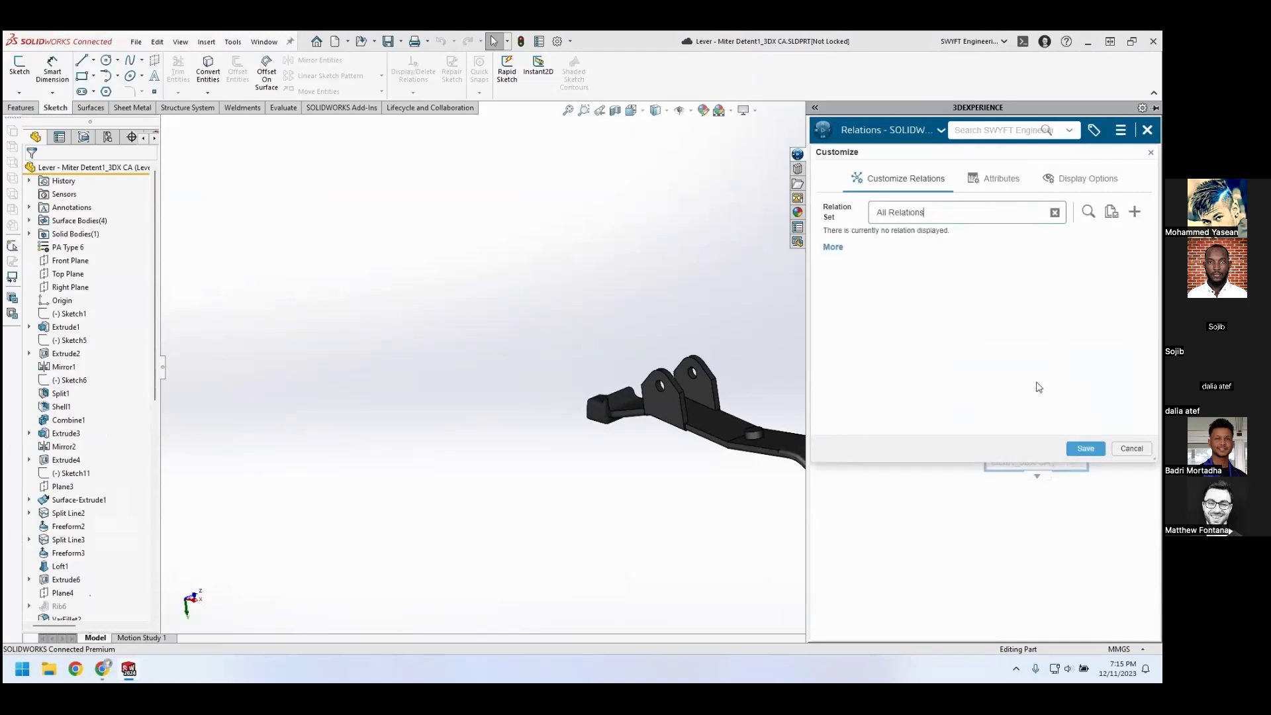
click(1080, 449)
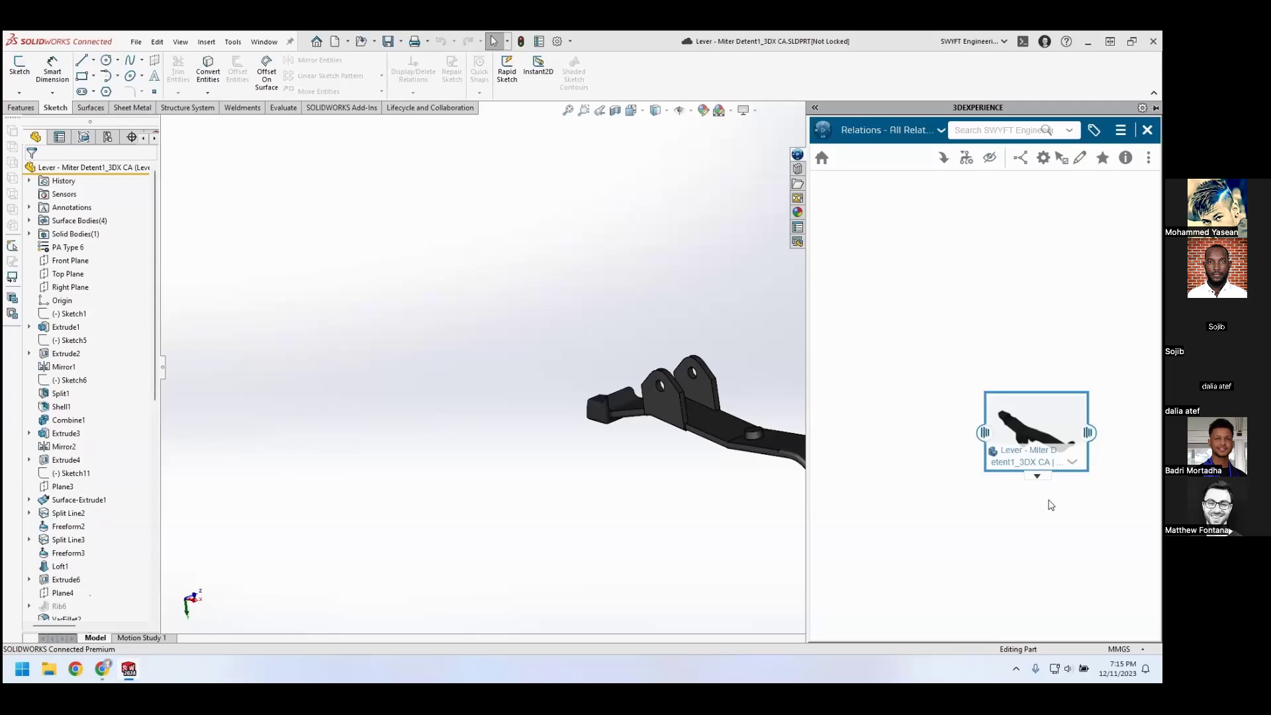
Expand the lever's upstream relations, open the Lever Feedback Markup with 3DPlay, and examine its second and first markup slides
mouse_move(985, 435)
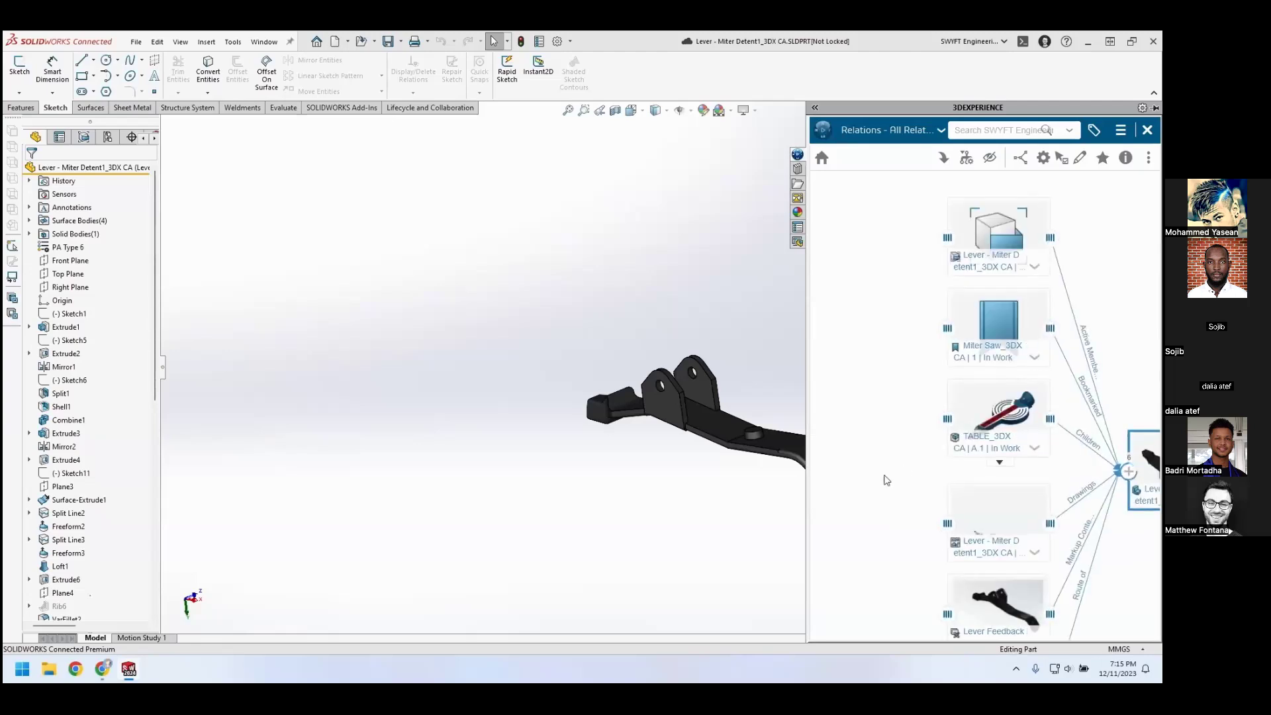
drag(898, 523, 874, 385)
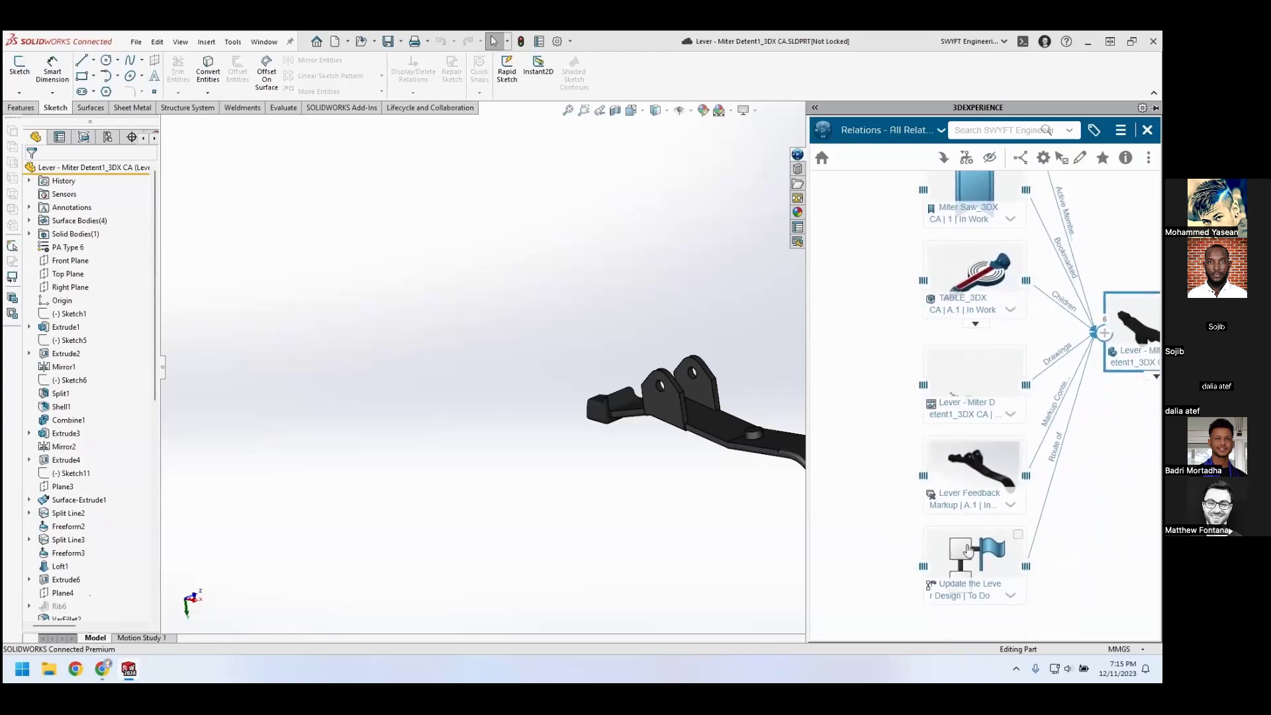
click(1011, 507)
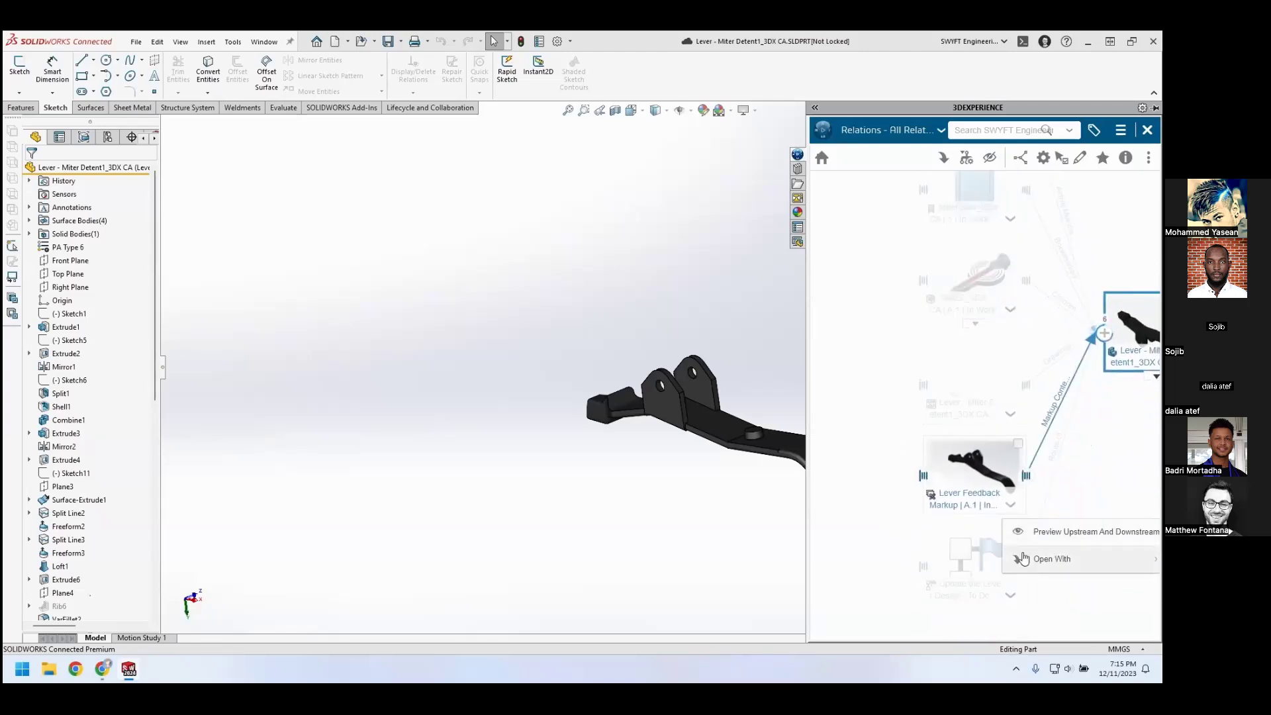
click(1040, 531)
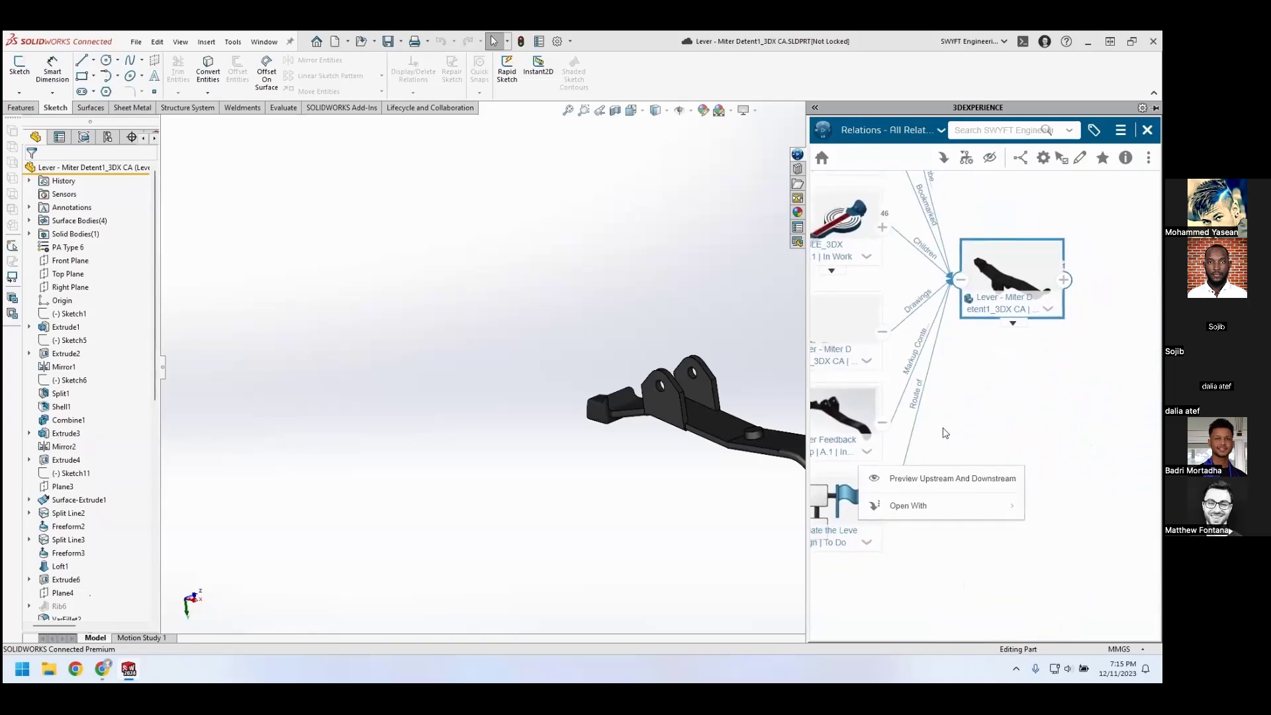
click(867, 452)
mouse_move(900, 507)
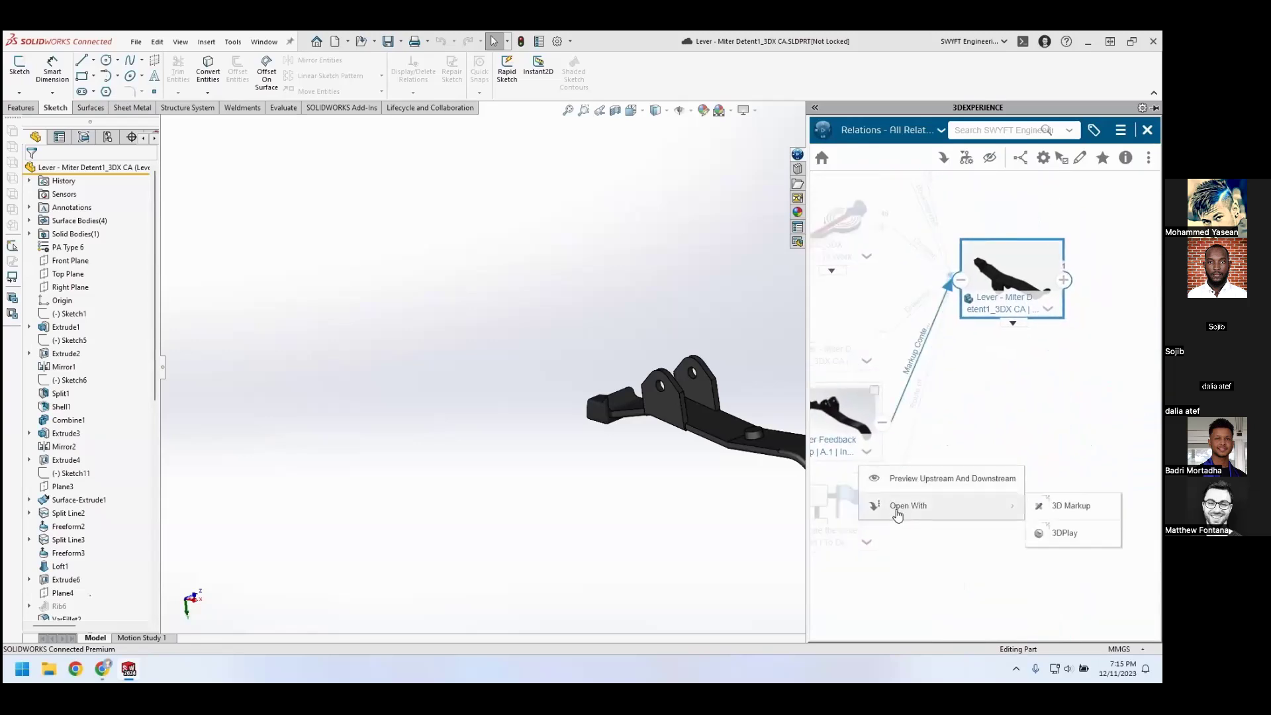
click(1076, 531)
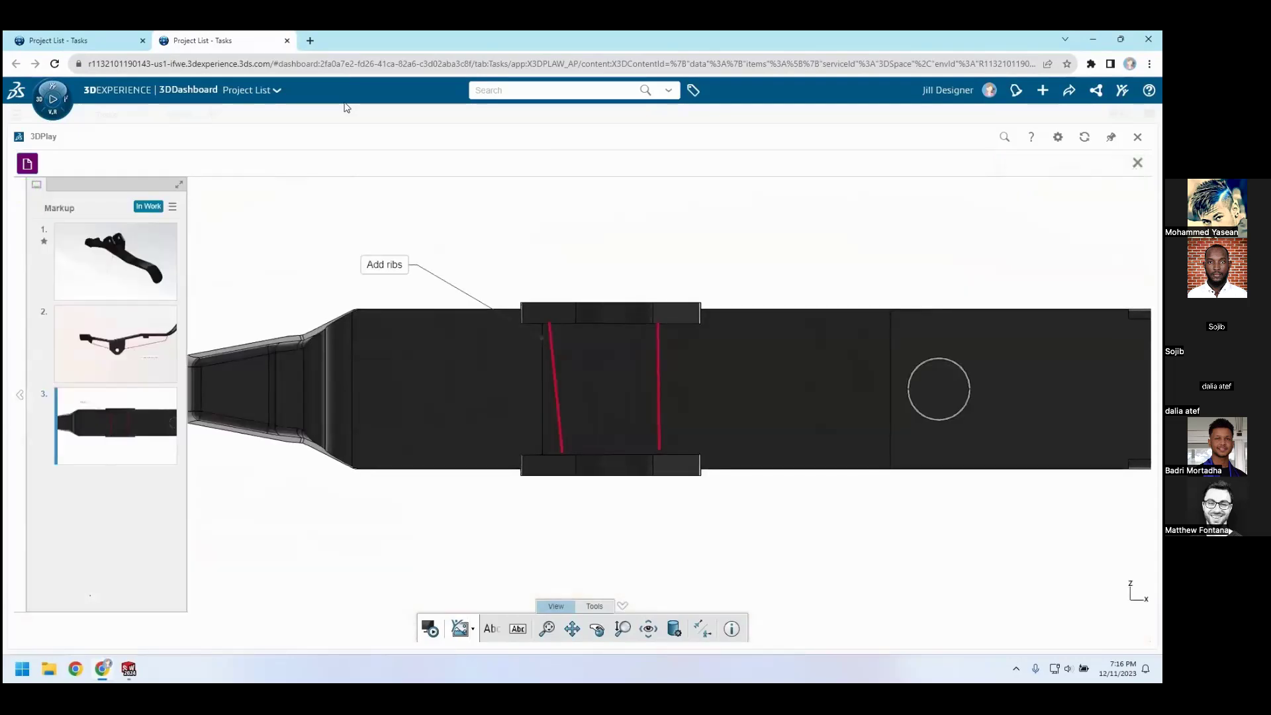
click(137, 369)
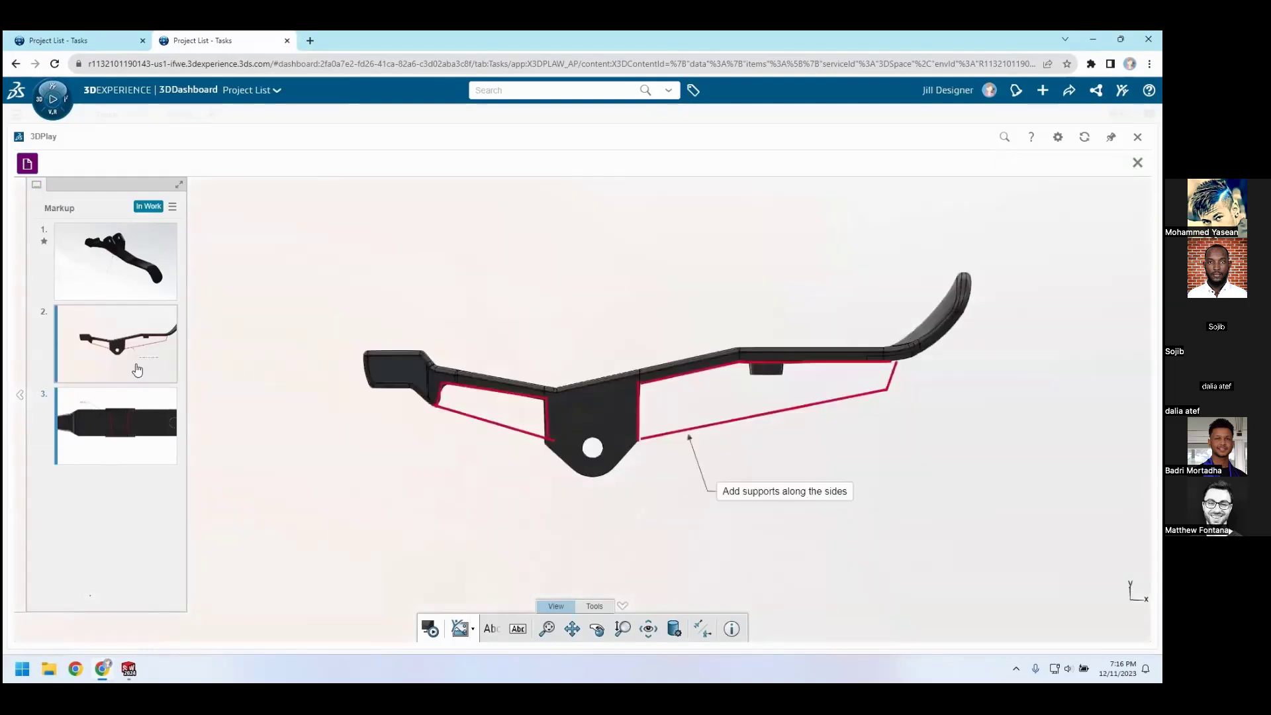
click(106, 294)
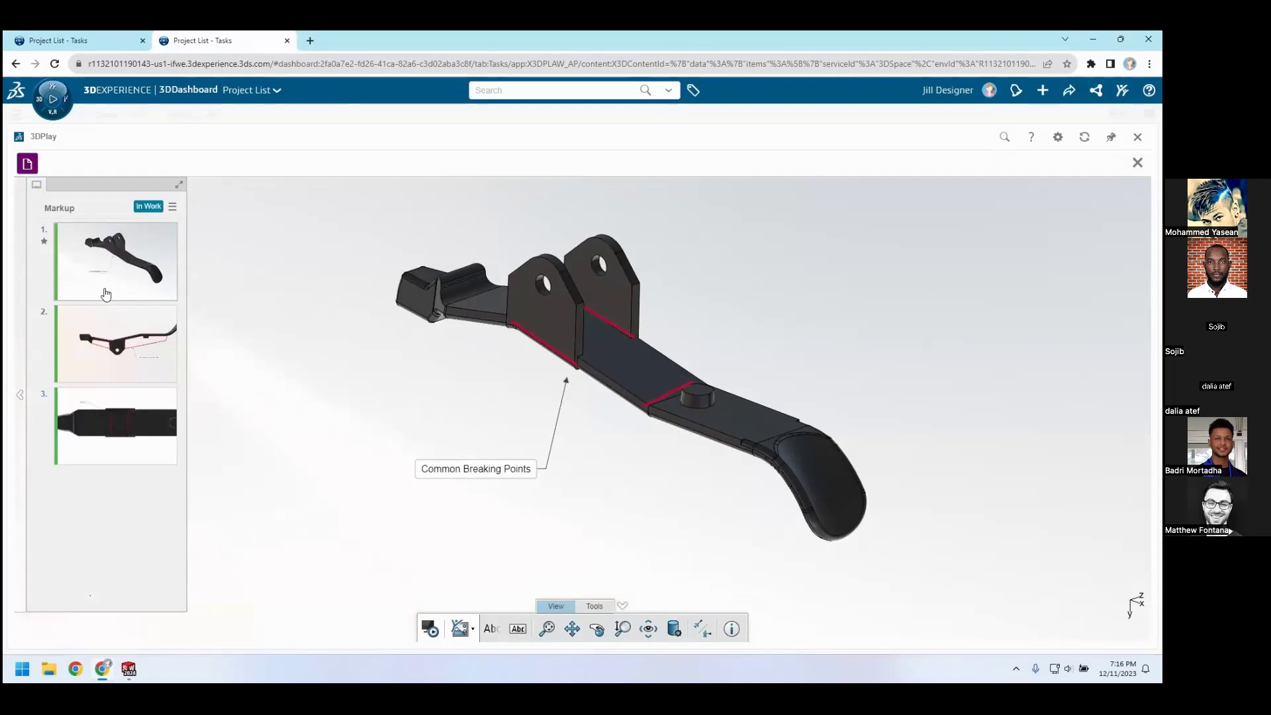
Switch back to SOLIDWORKS, close the lever's relations view, and lock the lever part for editing
click(133, 665)
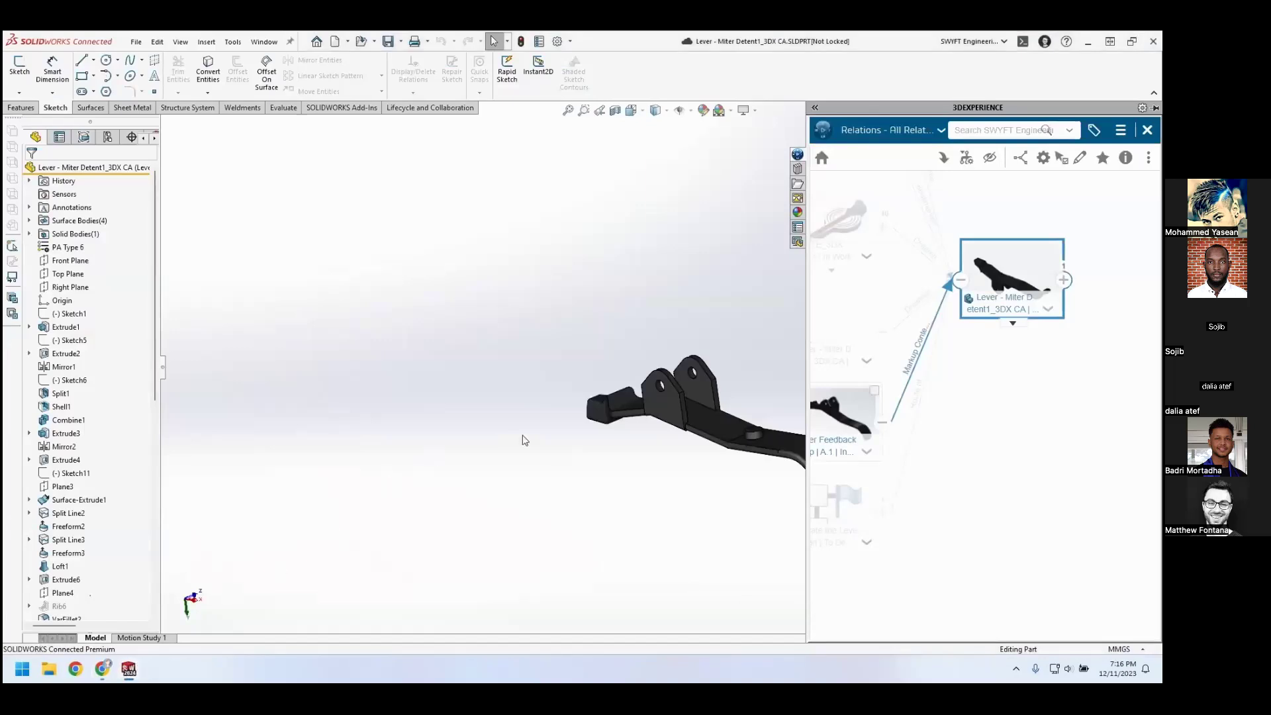
click(1148, 130)
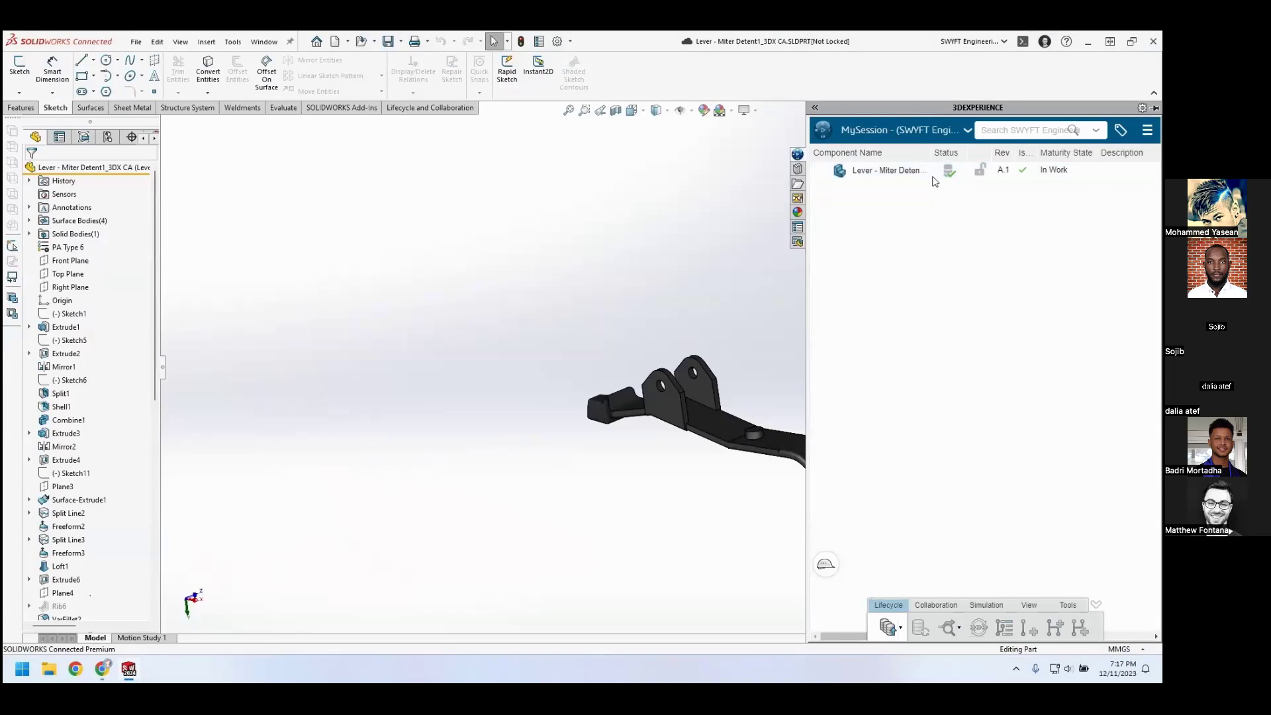
right_click(935, 175)
click(980, 226)
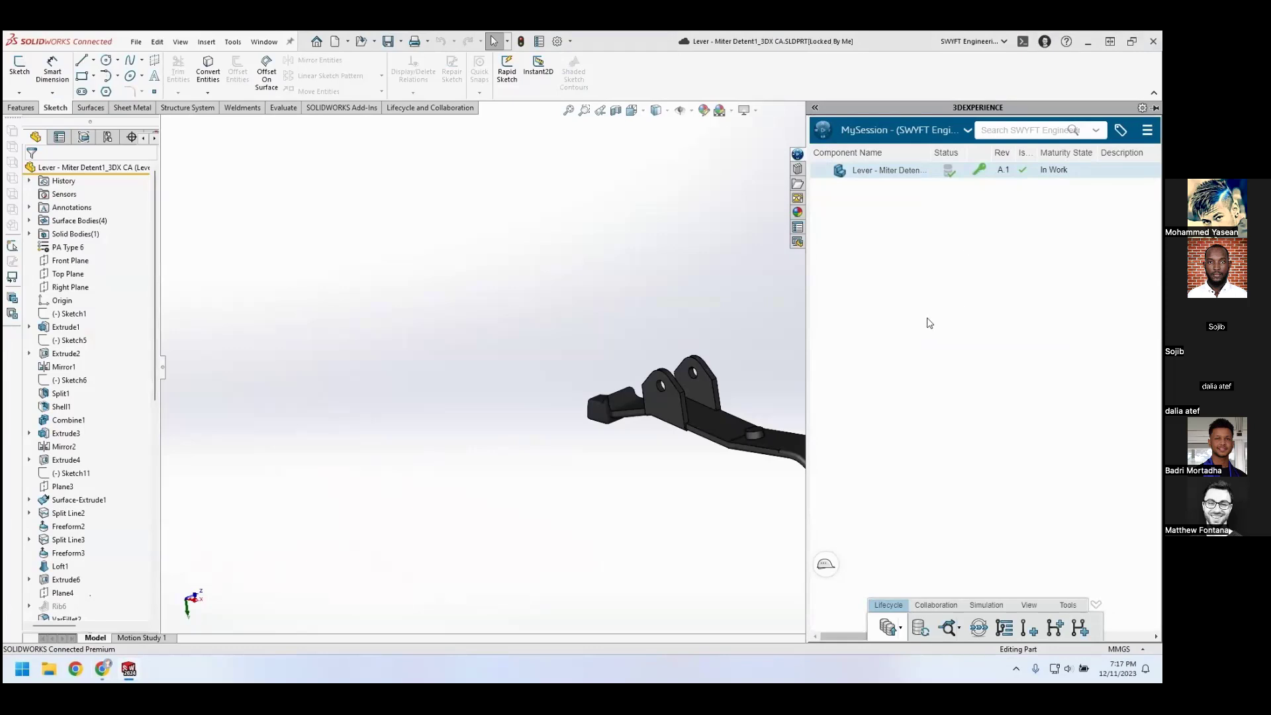
click(733, 293)
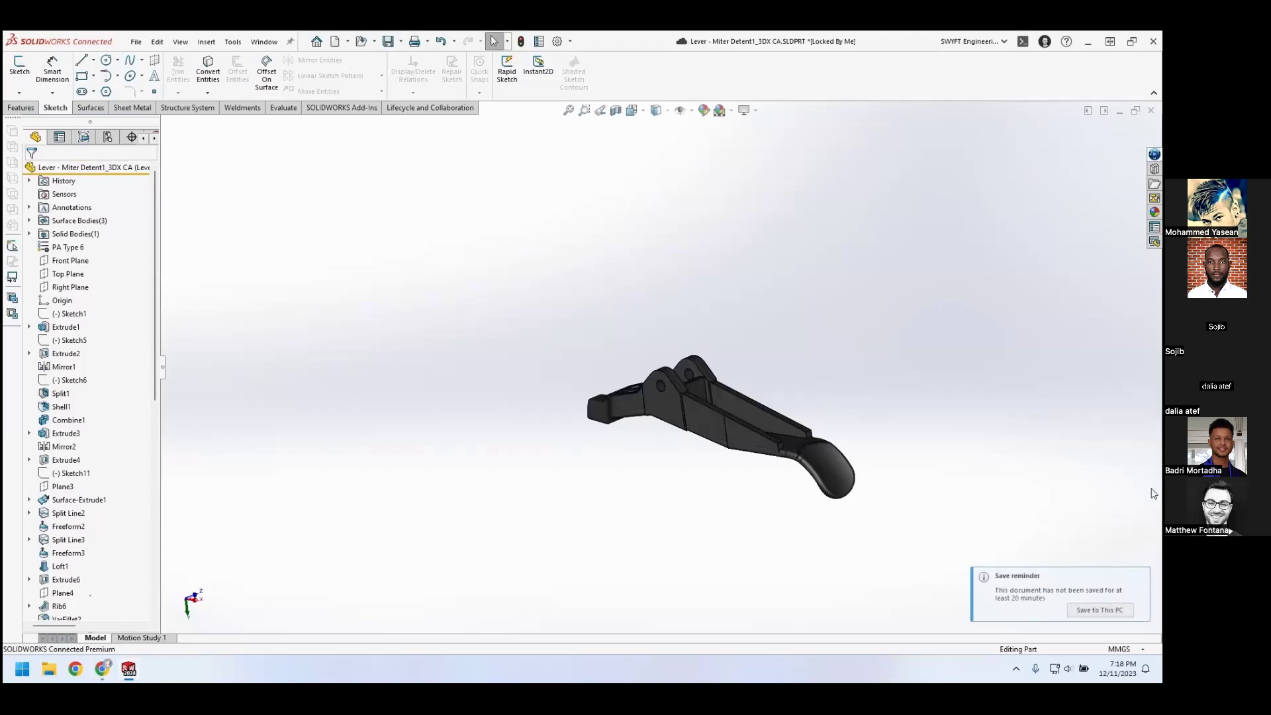
Dismiss the save reminder and save the modified lever part to the 3DEXPERIENCE platform
click(1139, 583)
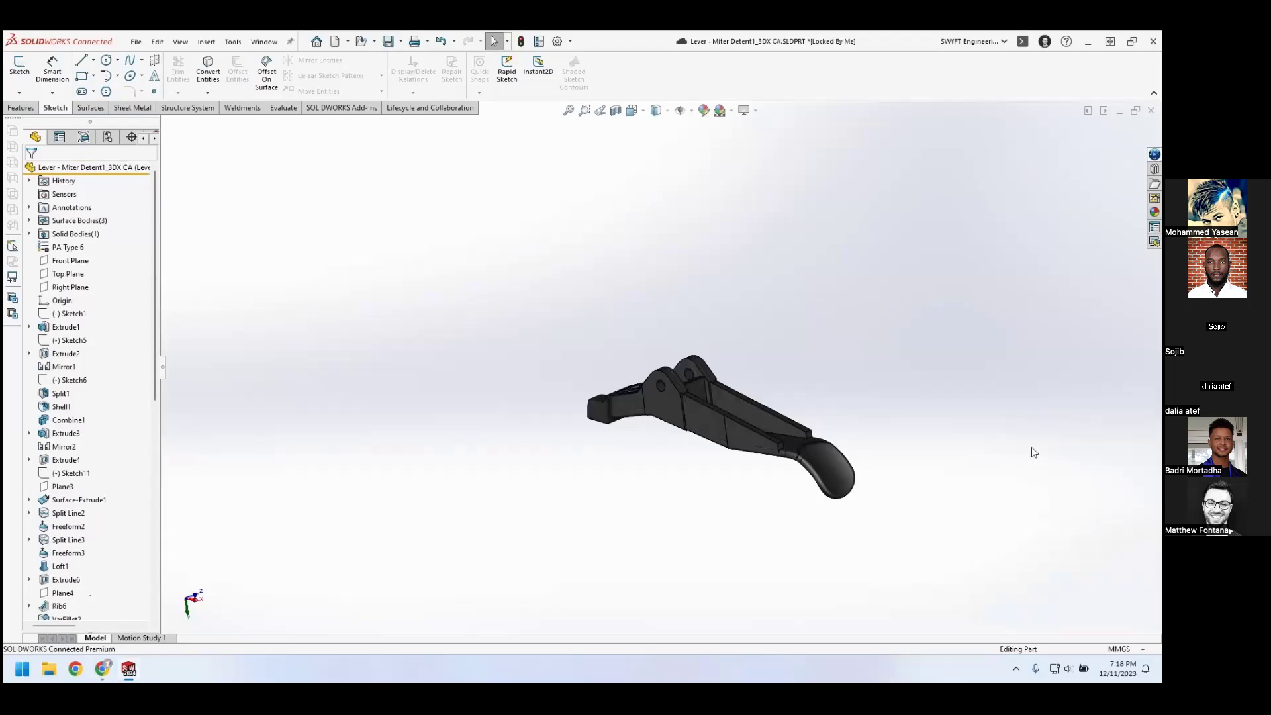
click(1154, 154)
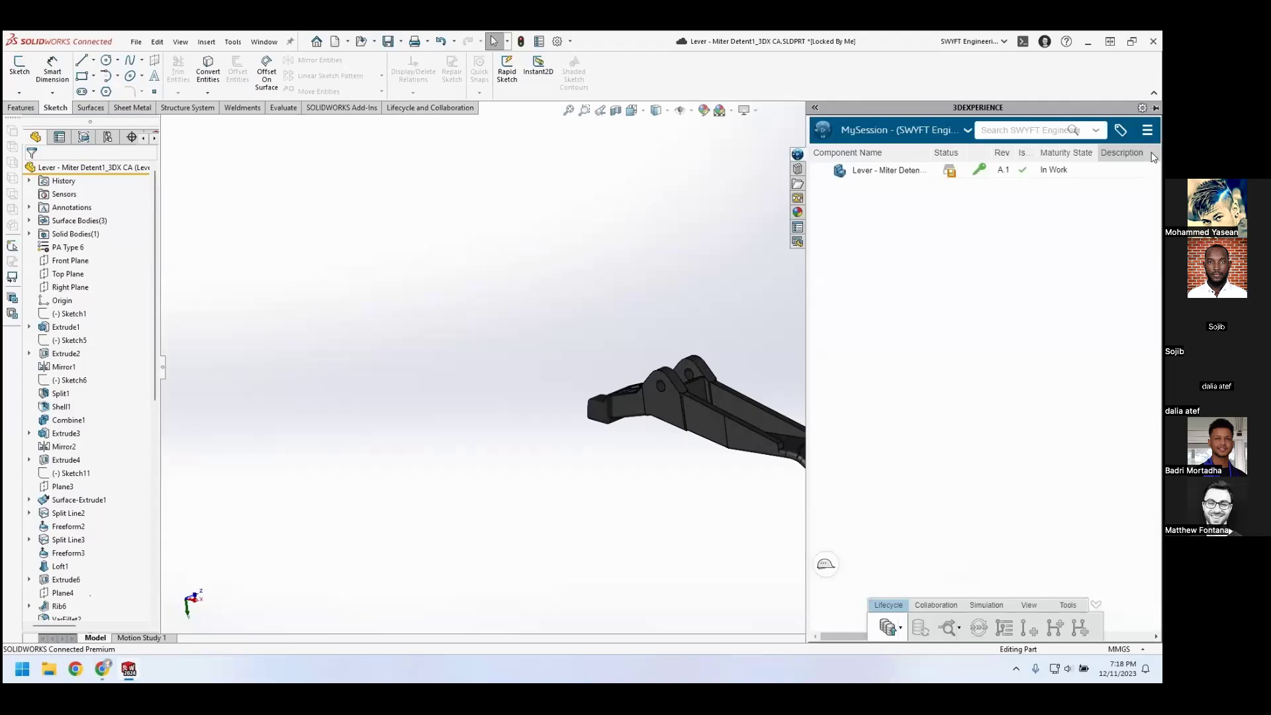
right_click(926, 172)
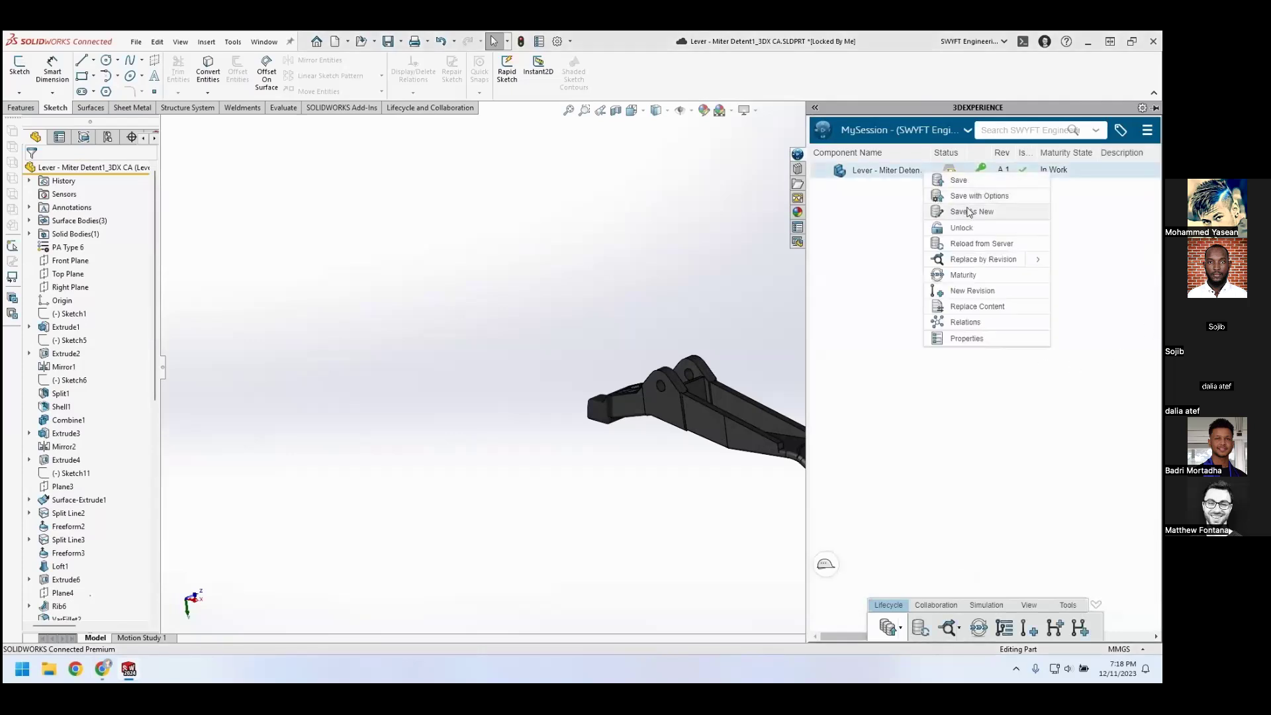
click(1010, 184)
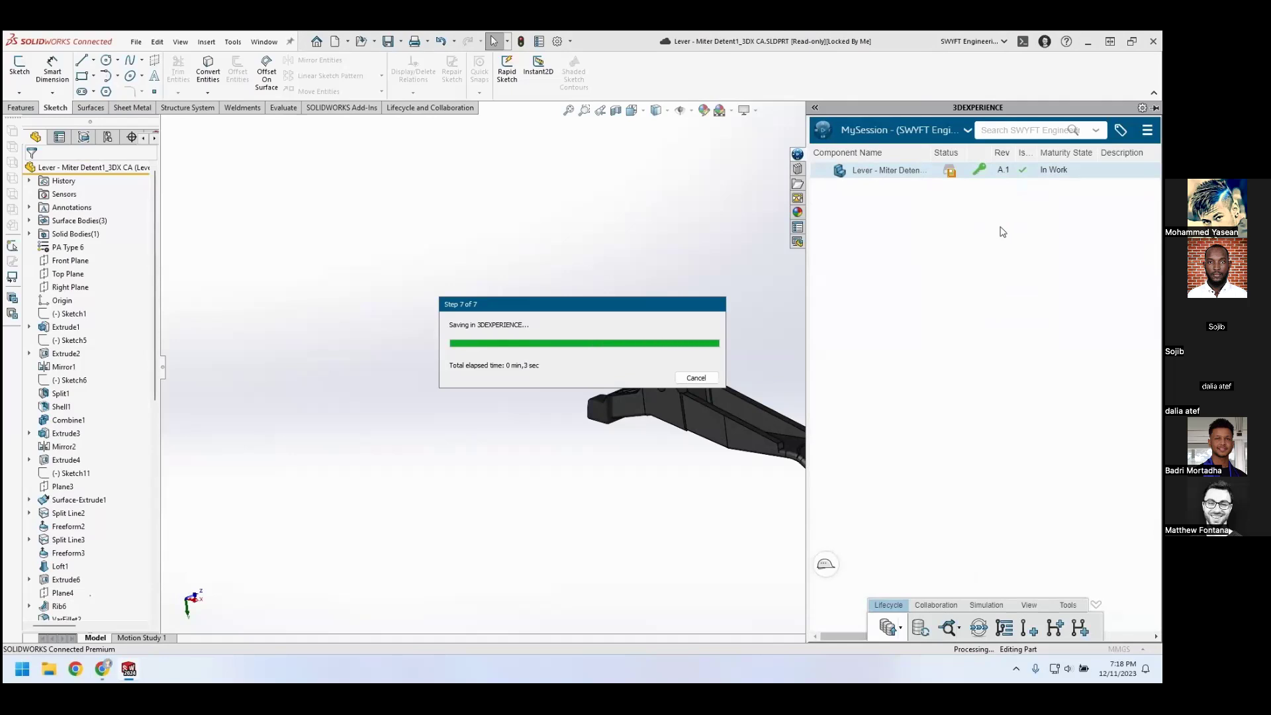
key(Right)
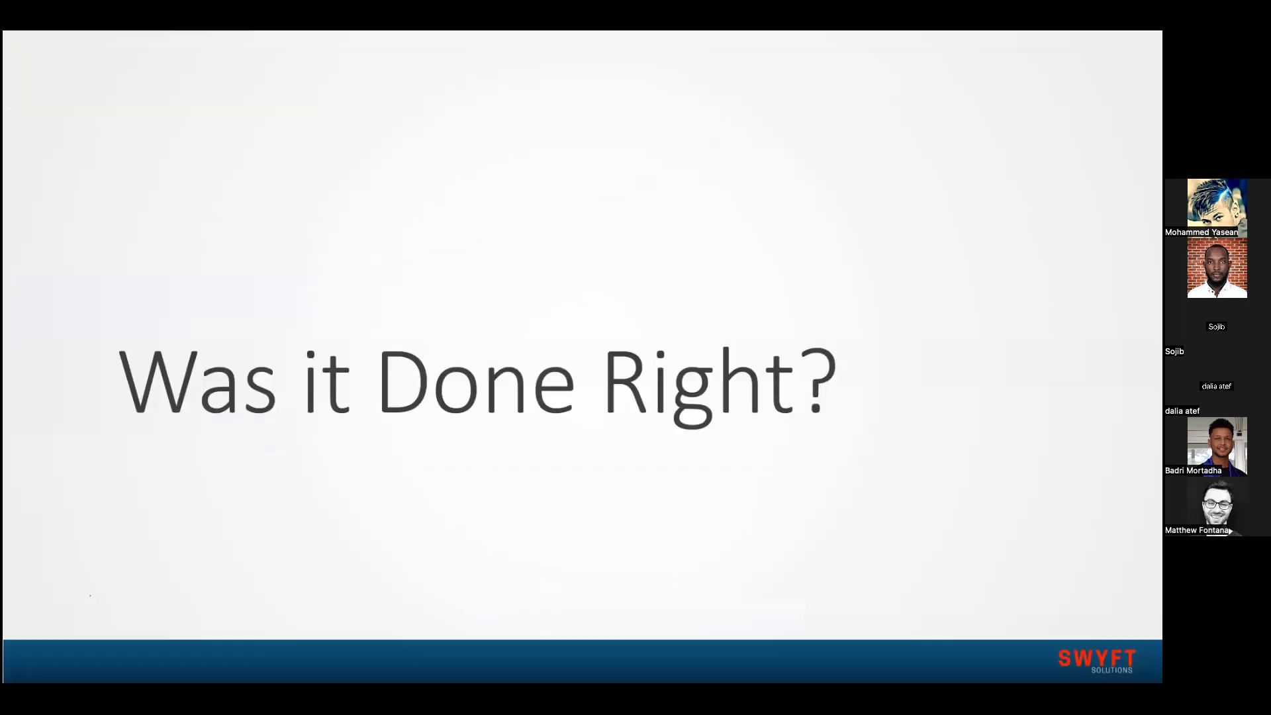
key(Right)
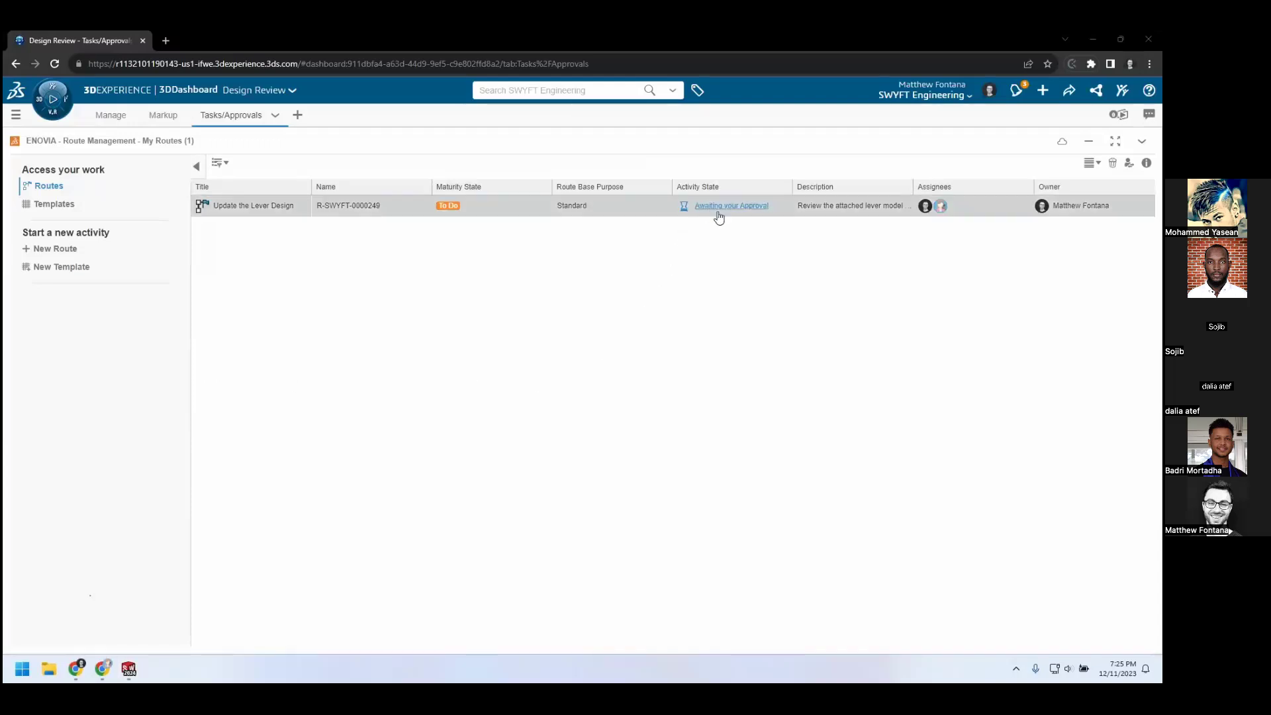
Locate the lever part in the Miter Saw_3DX CA bookmark and check its approval status
click(113, 117)
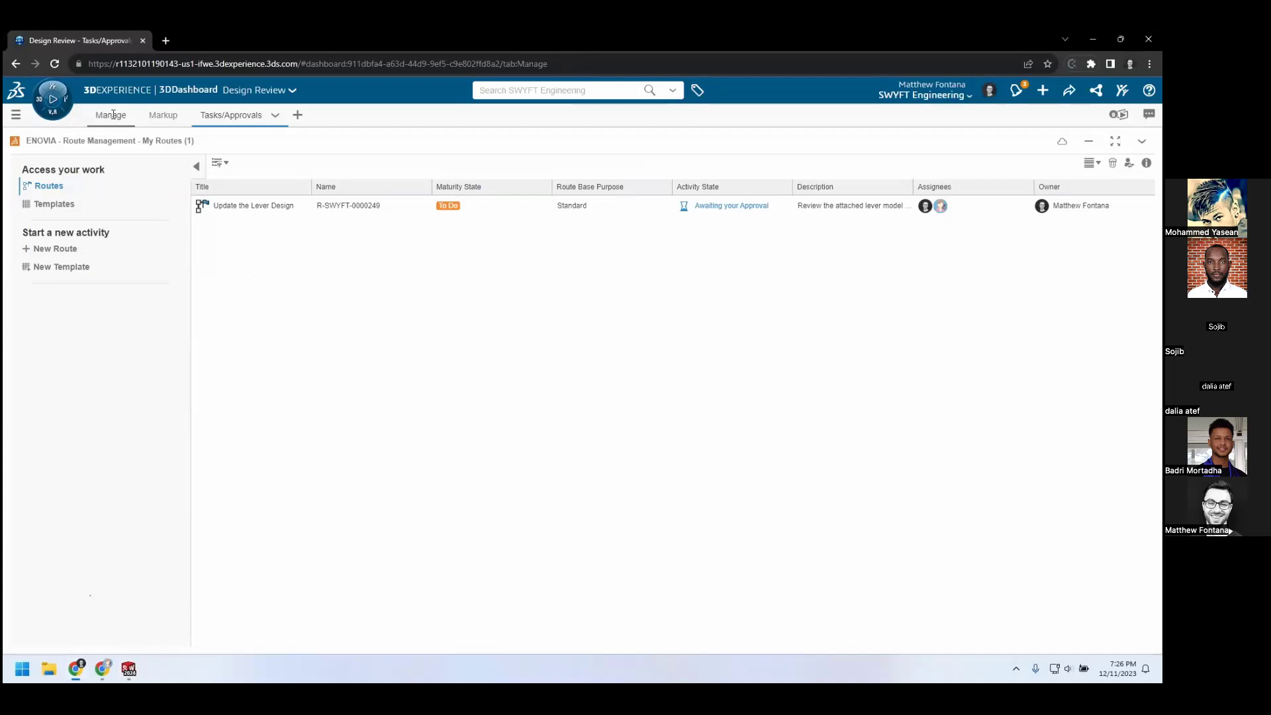
scroll(534, 312, down, 15)
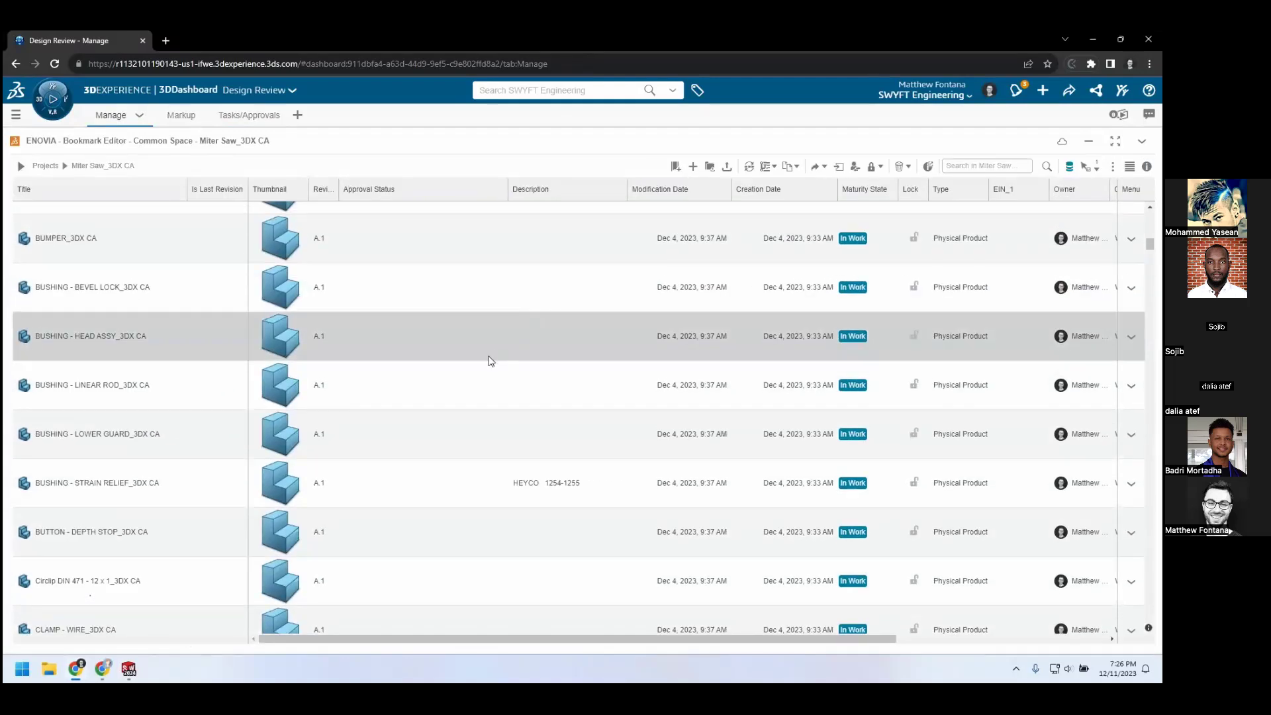
scroll(491, 362, down, 20)
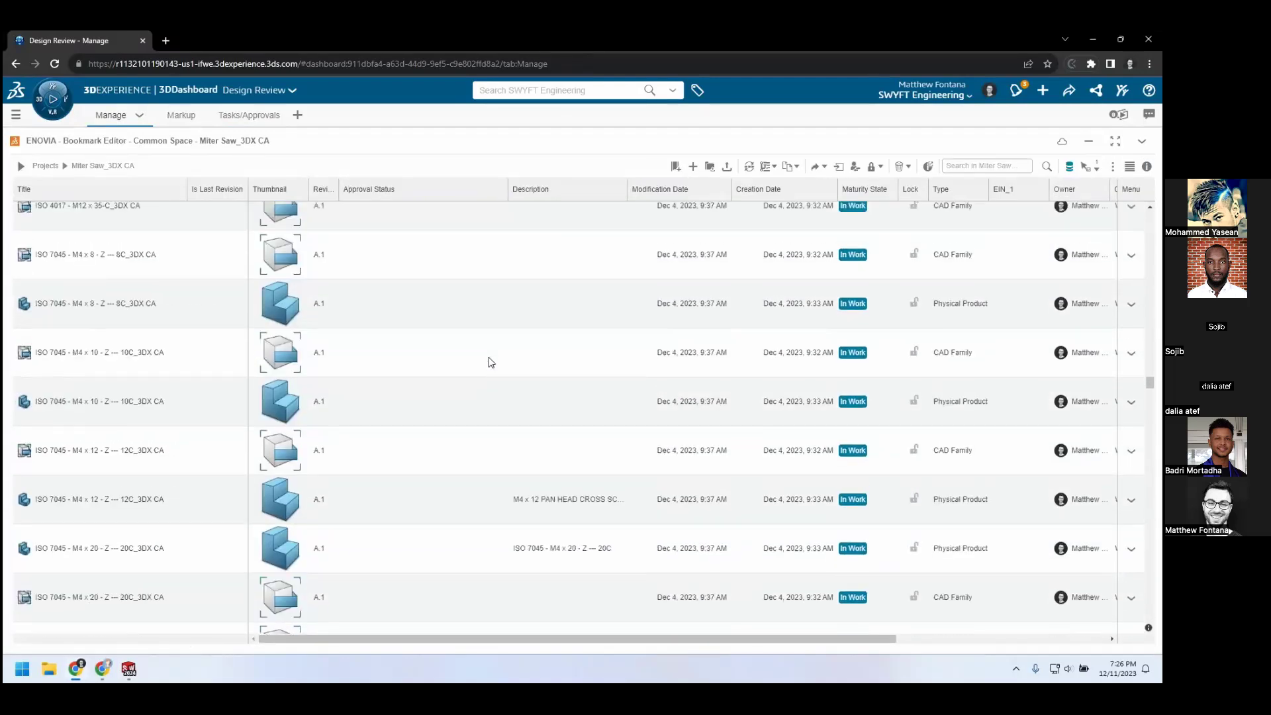
scroll(491, 363, down, 10)
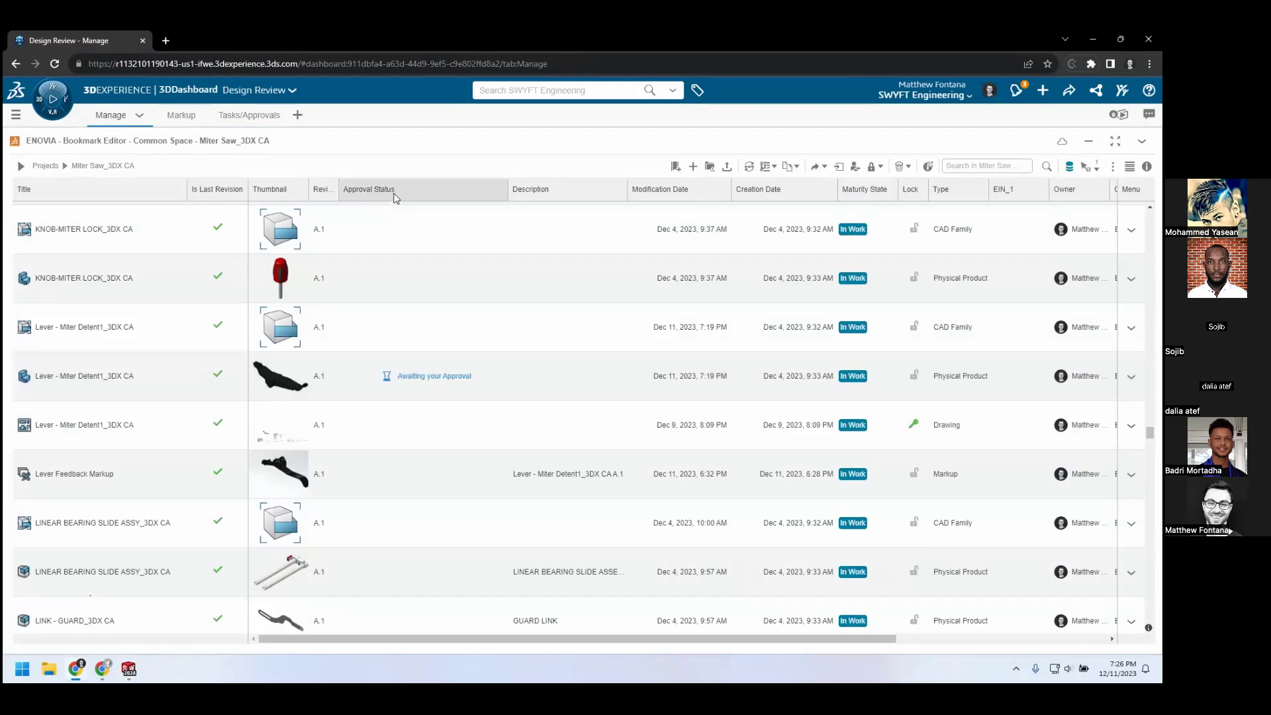
Open the pending approval task of the Update the Lever Design route and view its lever content in 3D Navigate
click(255, 116)
double_click(663, 199)
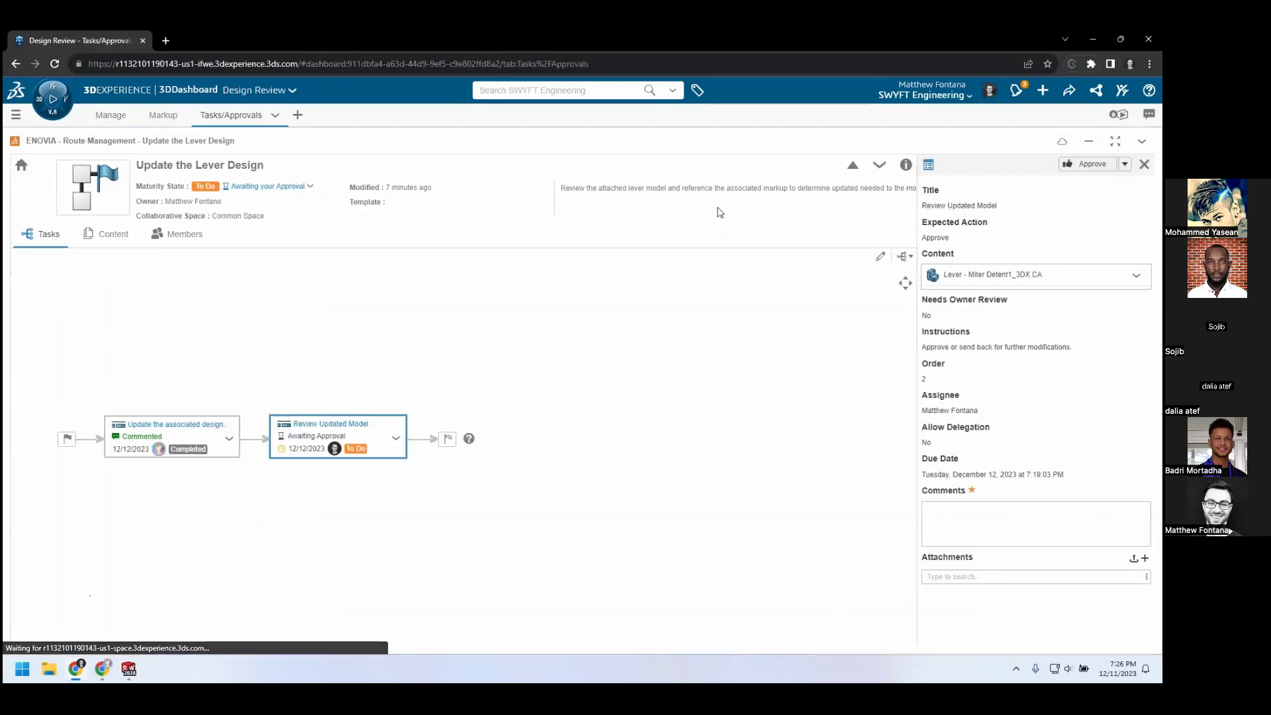
click(1138, 279)
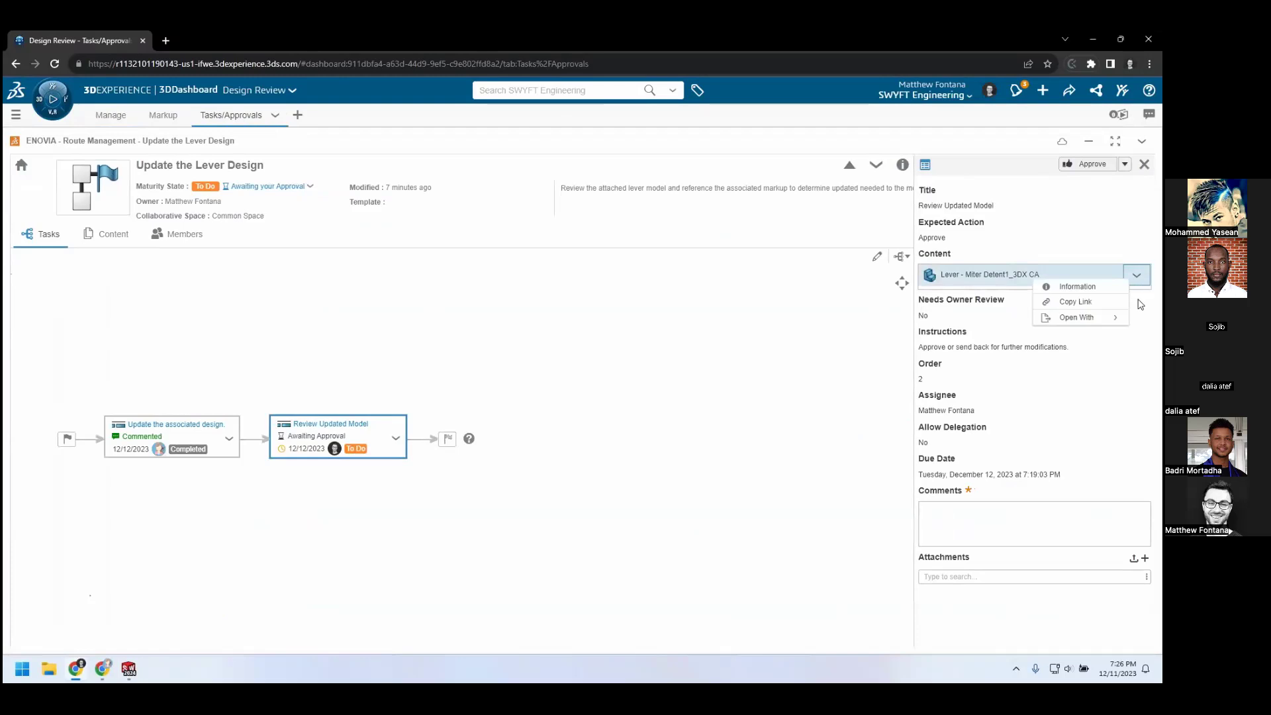
mouse_move(1119, 320)
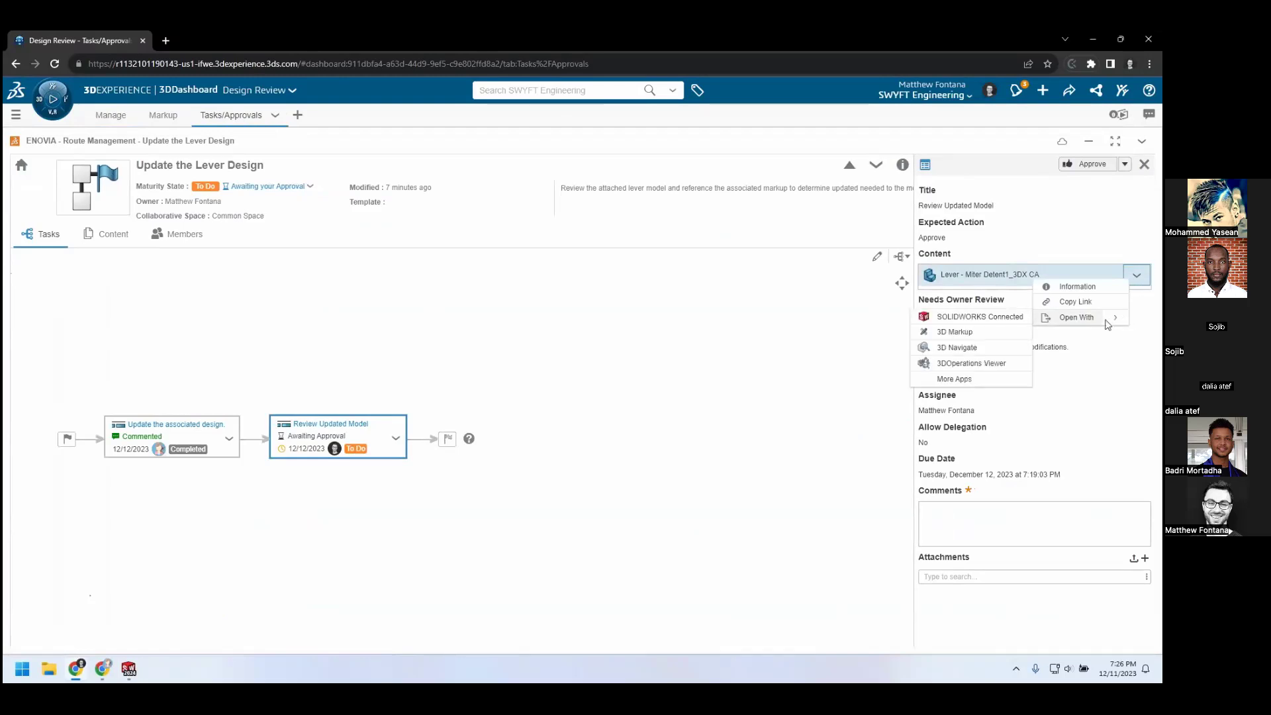
click(957, 348)
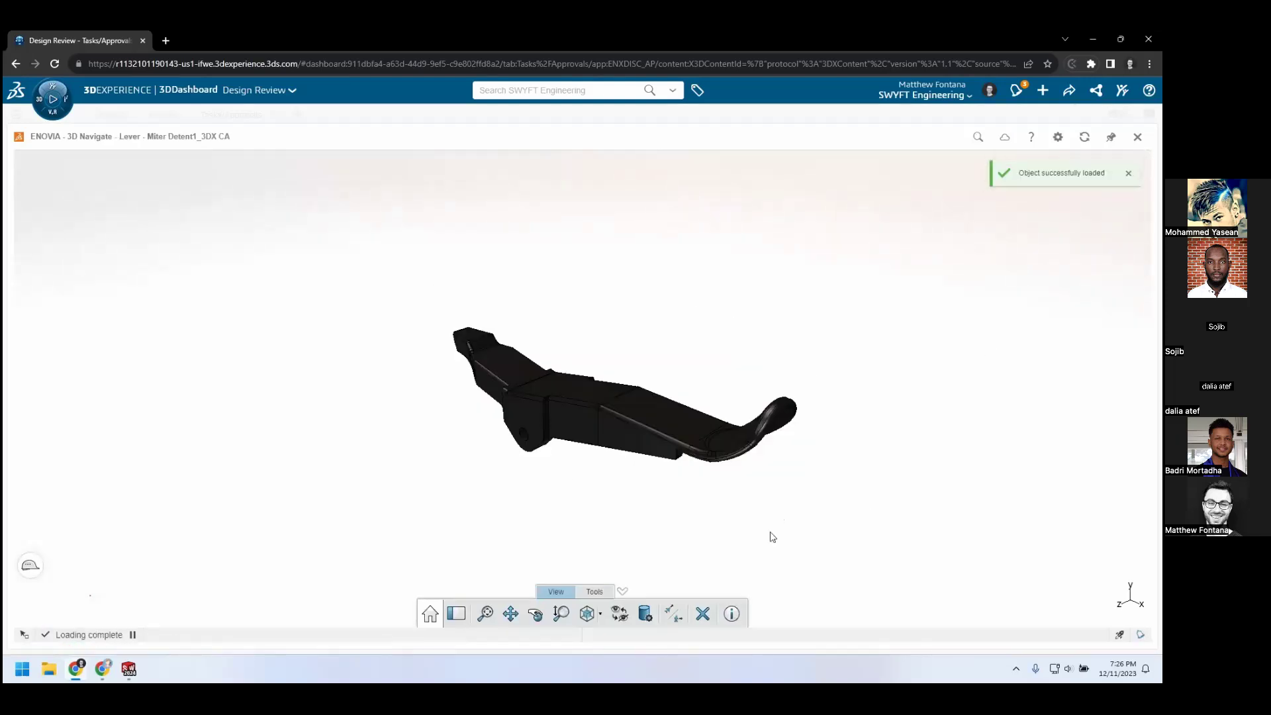
Examine the updated lever model from several sides, including its underside, and close the 3D view
middle_drag(538, 528, 635, 261)
middle_drag(608, 240, 539, 202)
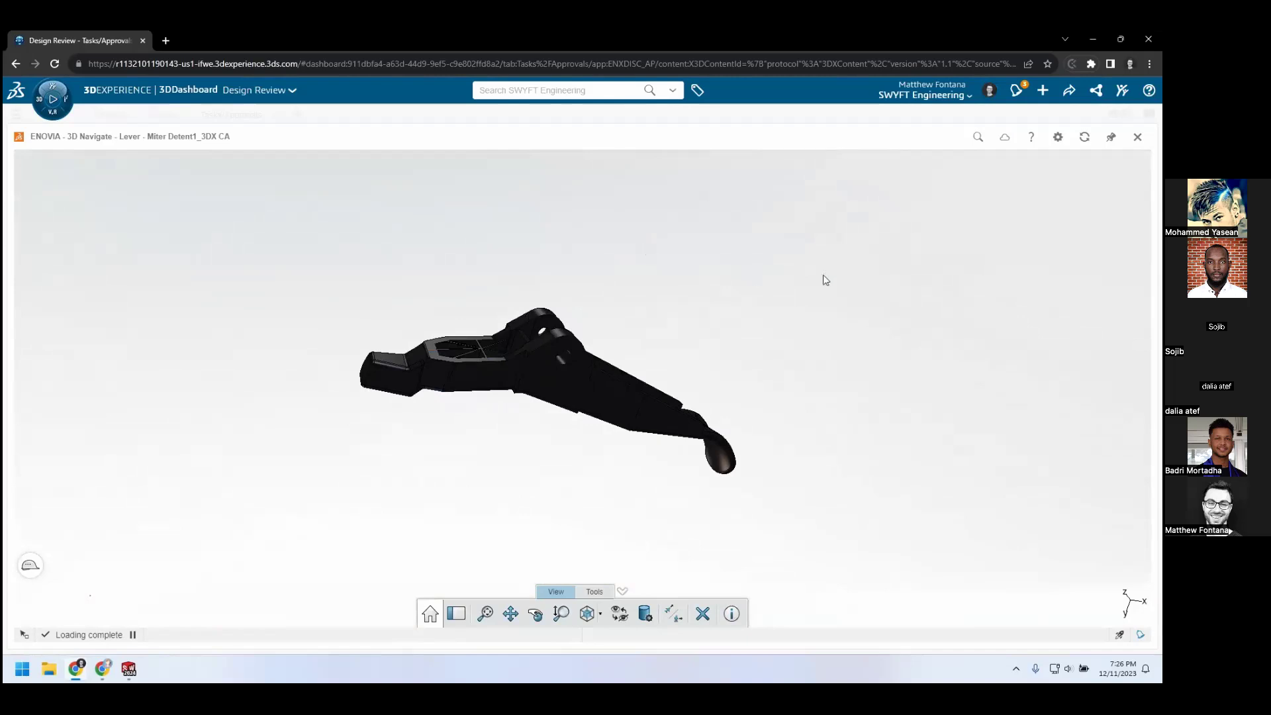
click(1137, 138)
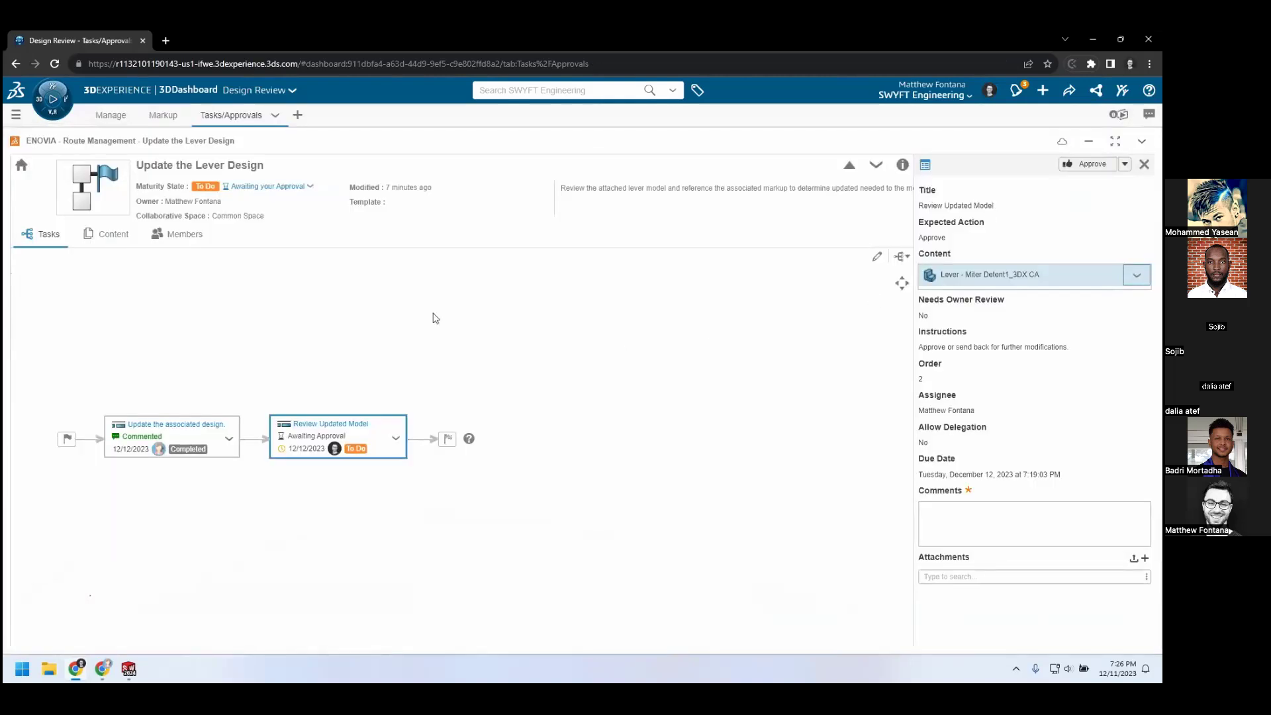
Open the _MITER SAW_3DX CA physical product from the Miter Saw bookmark with Product Explorer
click(111, 115)
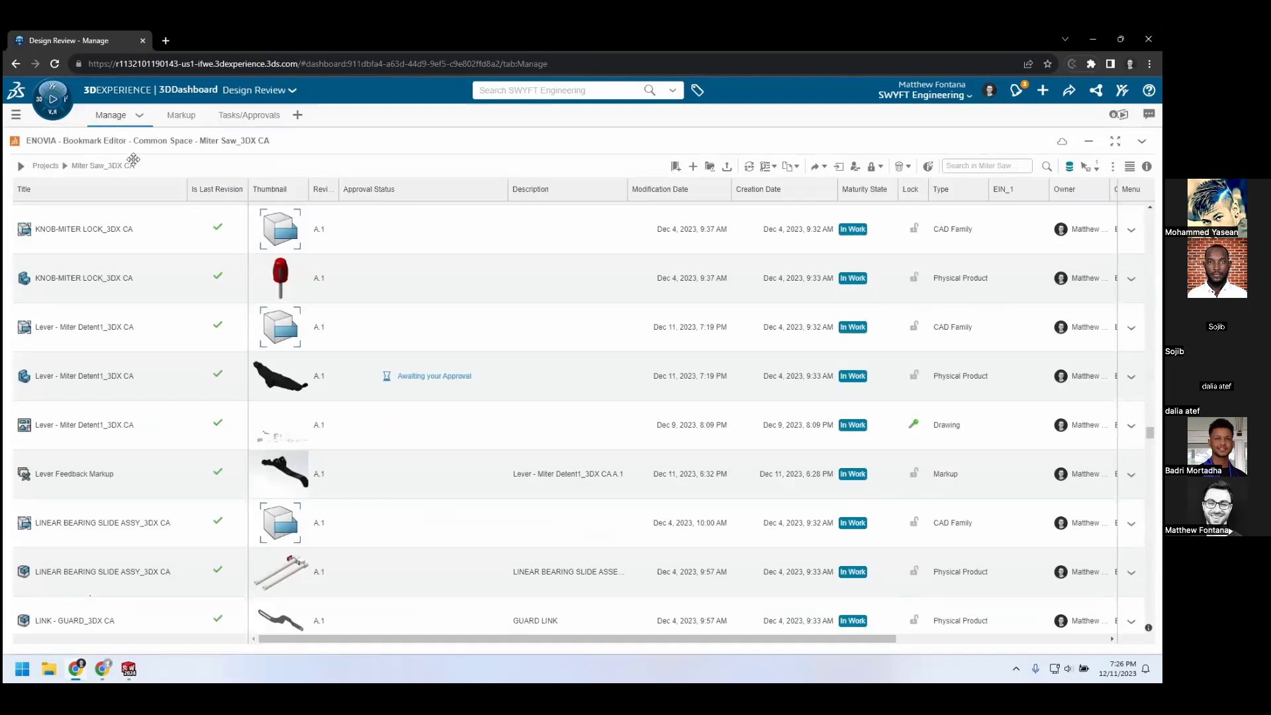
drag(1152, 433, 1137, 197)
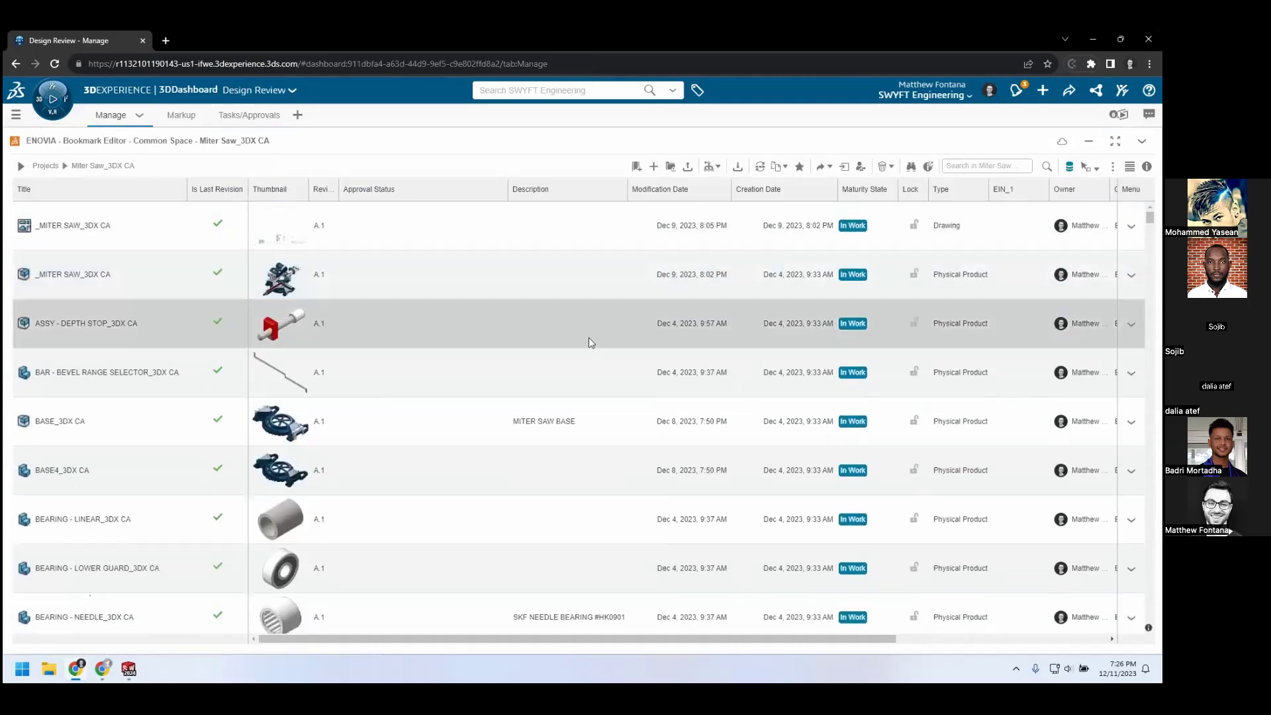
click(152, 283)
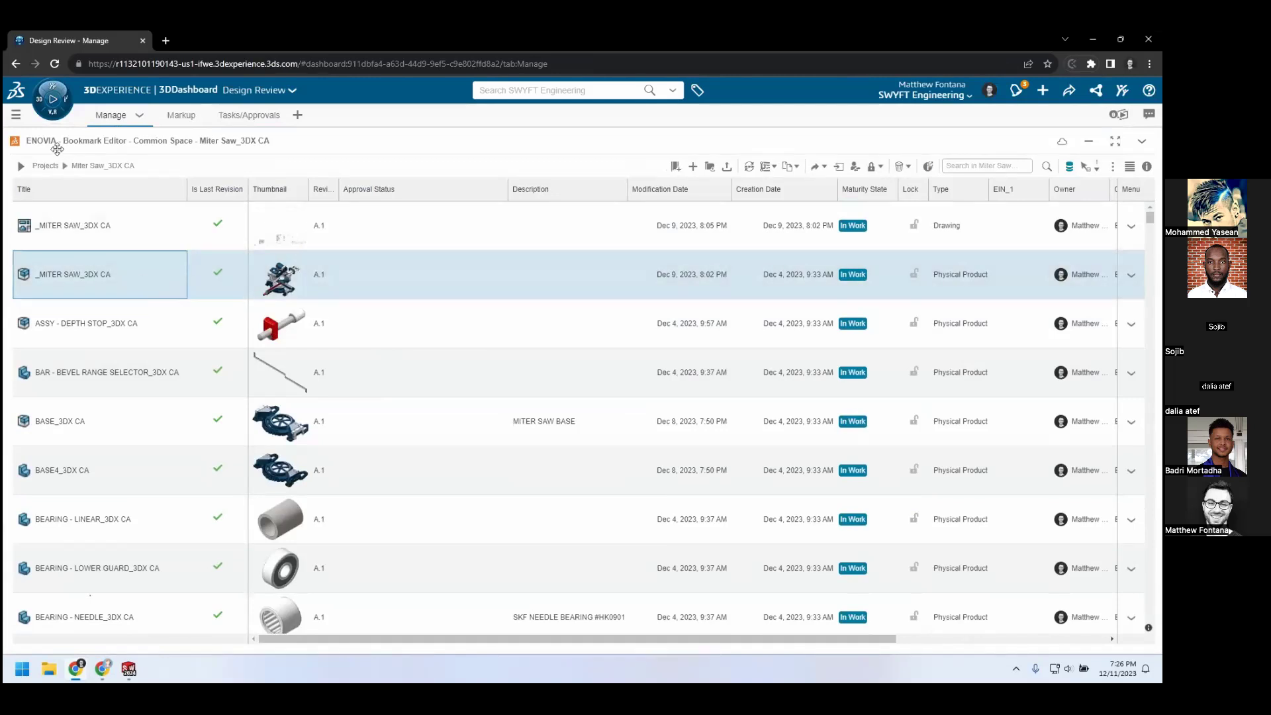
right_click(130, 287)
mouse_move(176, 294)
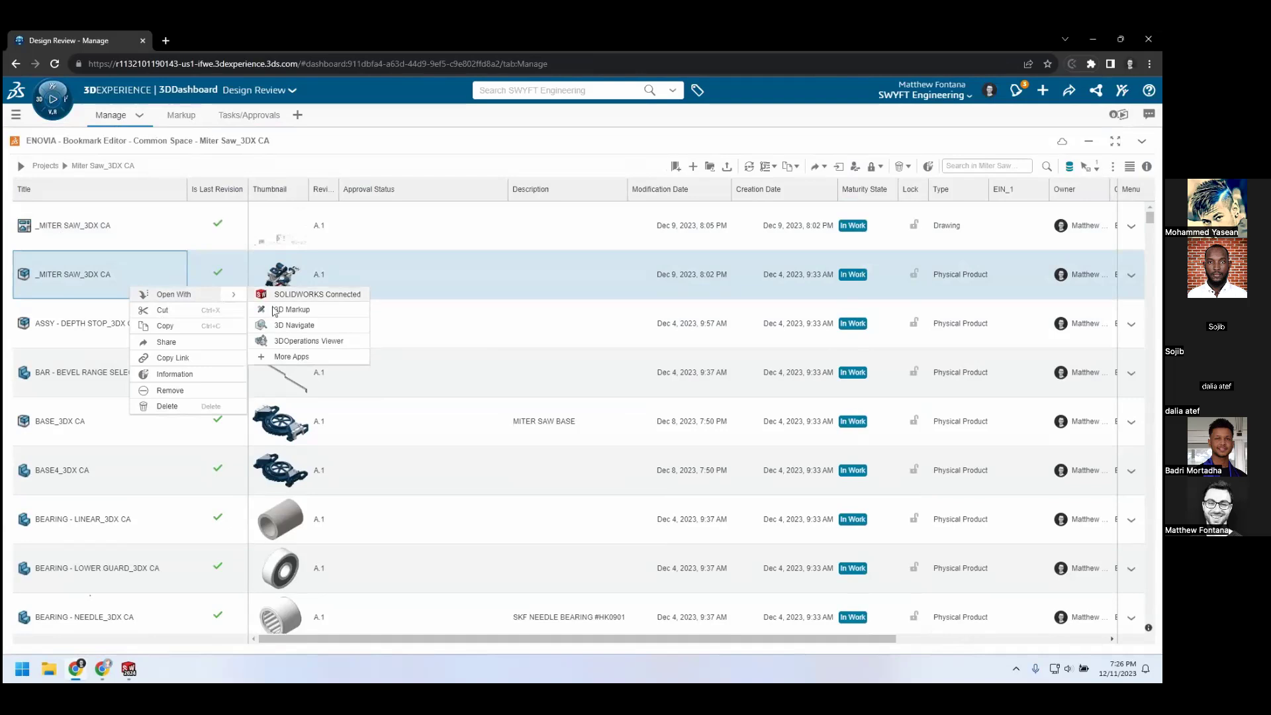
click(299, 358)
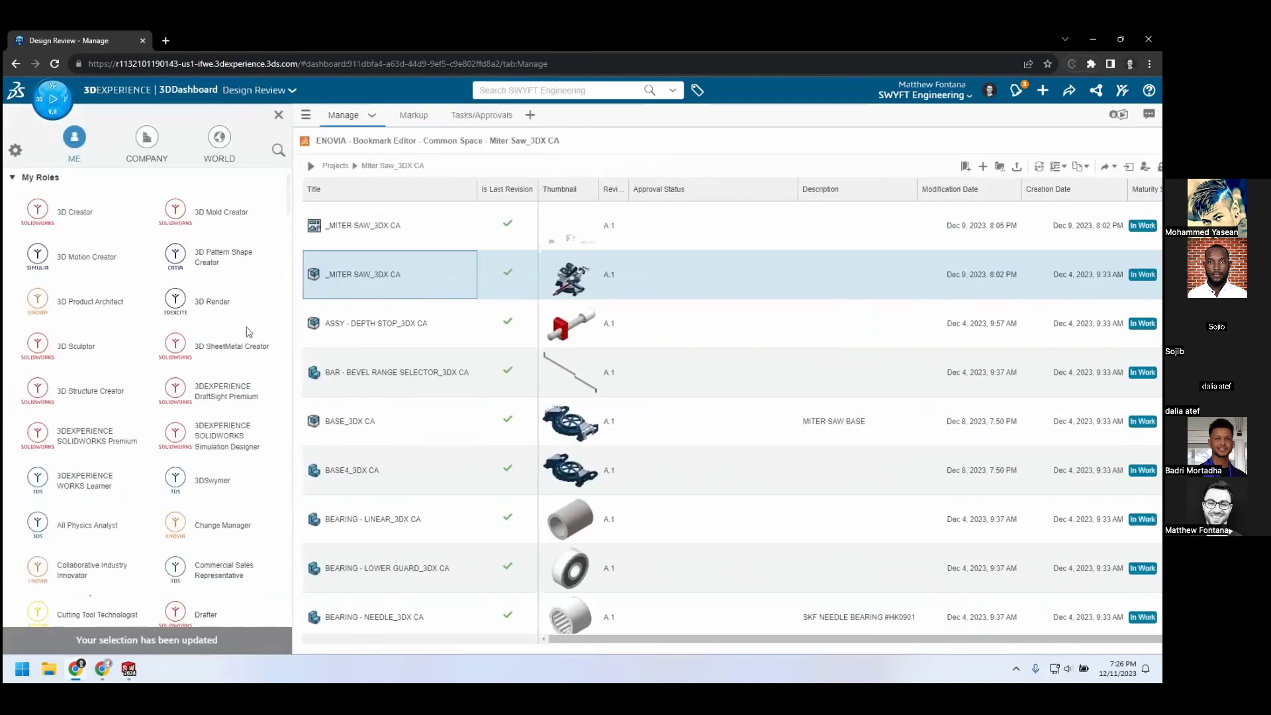
click(278, 151)
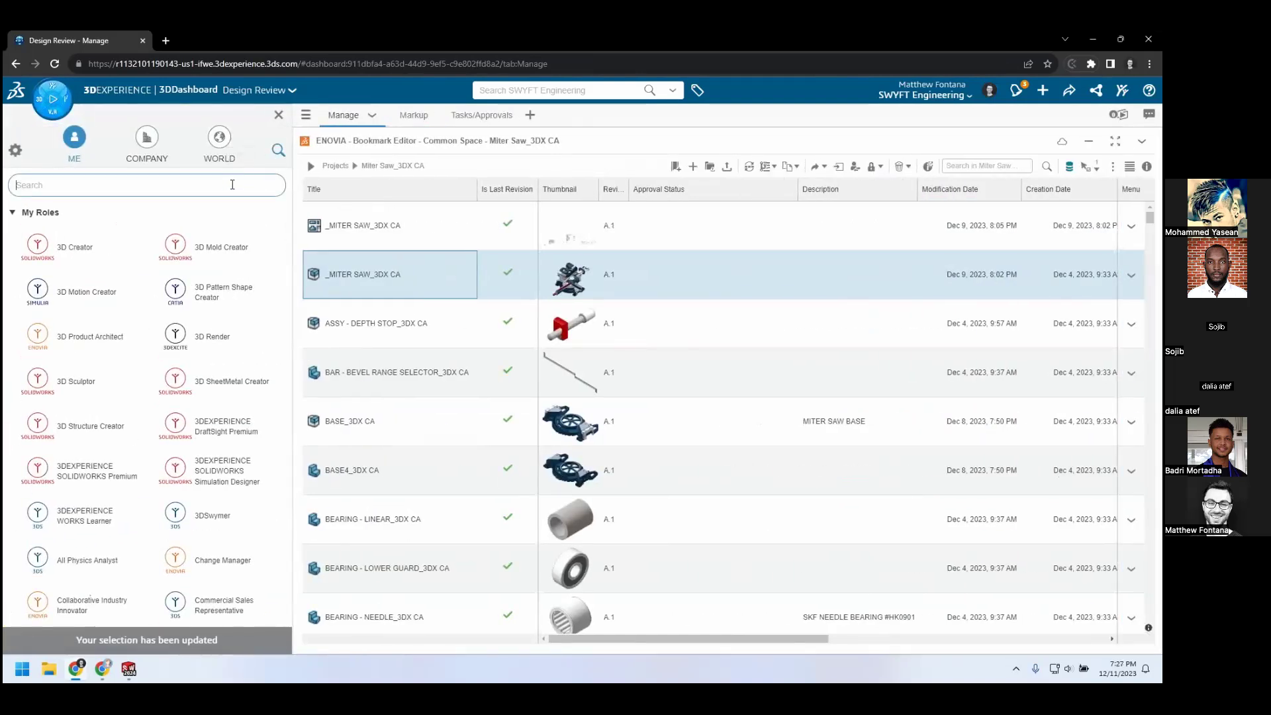
text(product explorer)
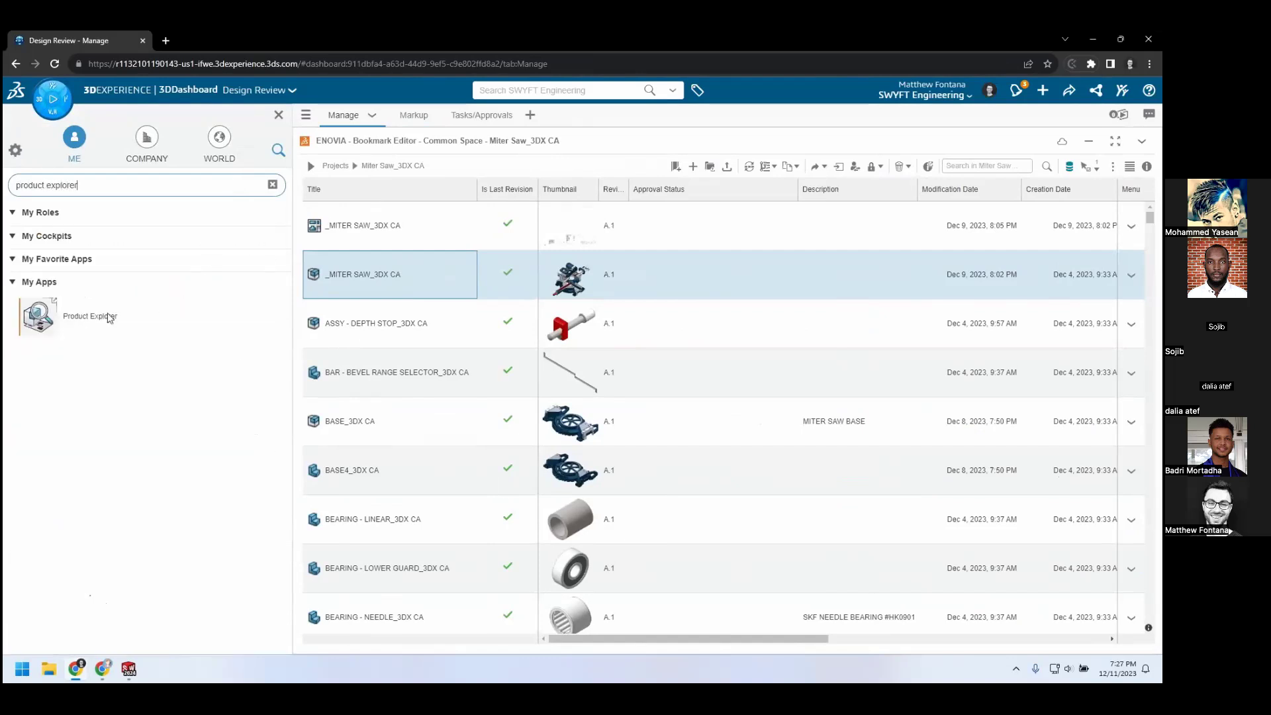
click(37, 314)
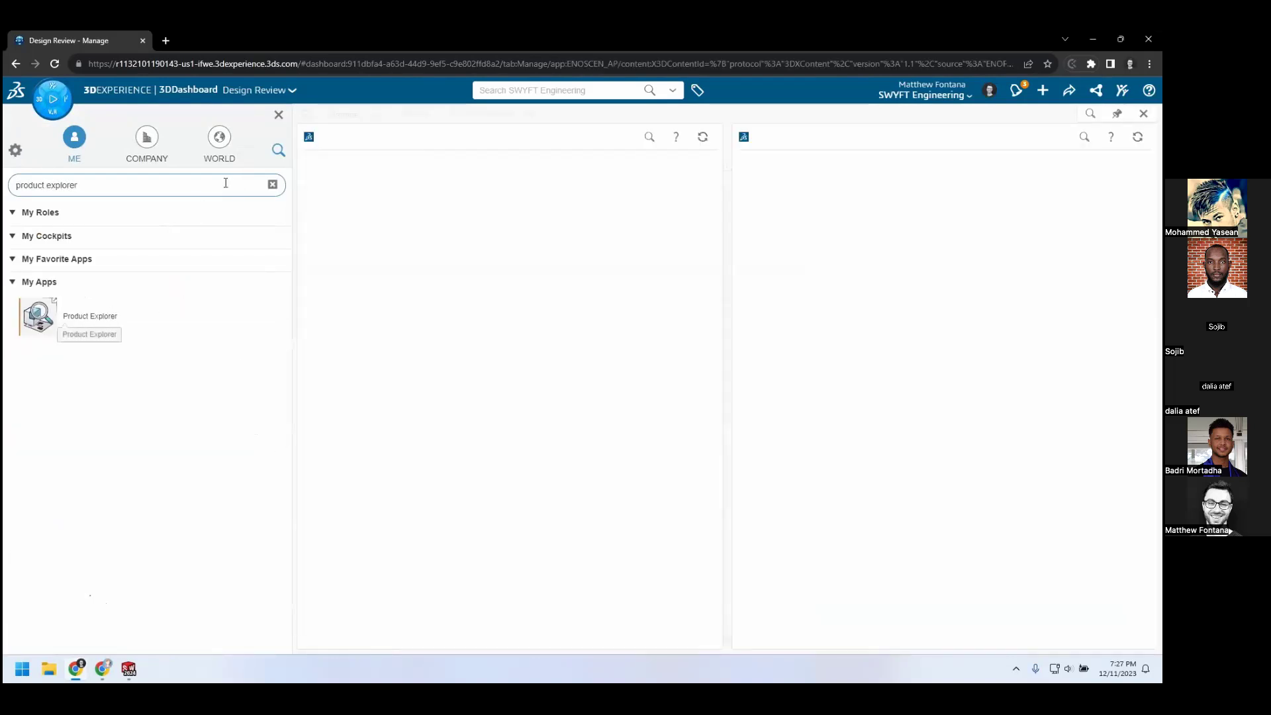
click(278, 116)
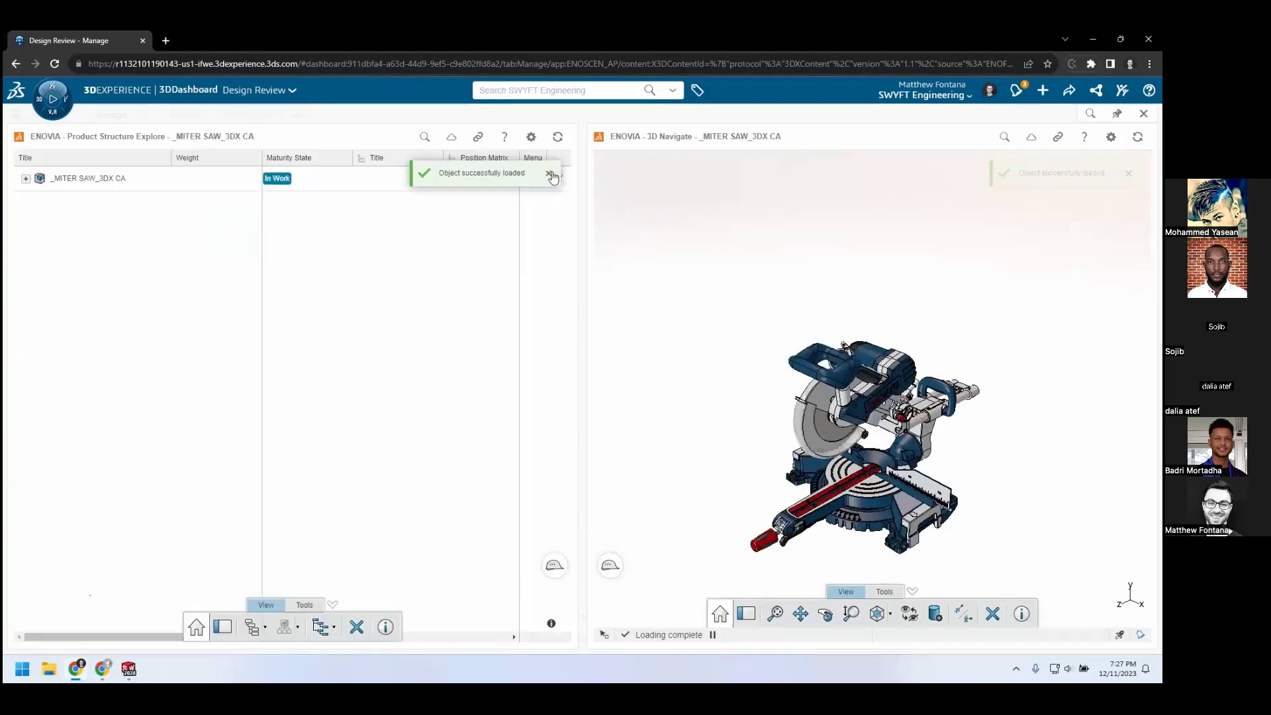
Search the miter saw structure for "Lever" and focus the 3D view on the Lever - Miter Detent1 part
click(423, 137)
text(Lever)
key(Return)
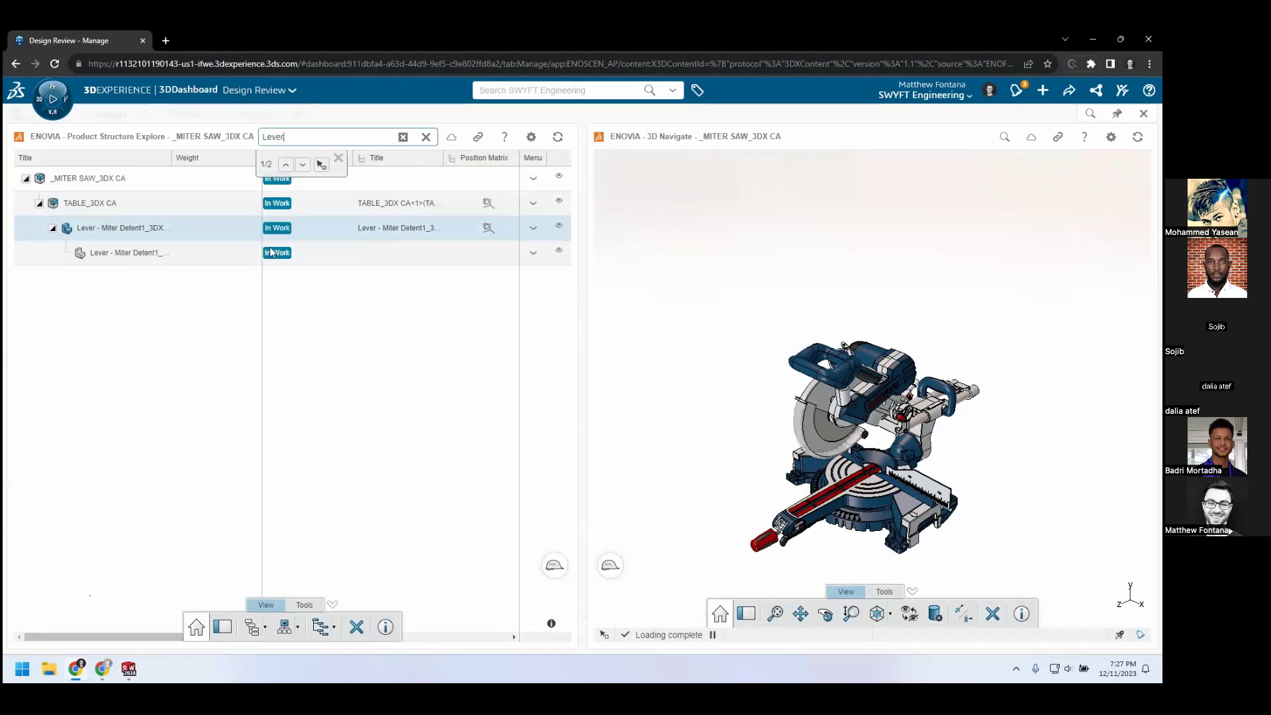
right_click(189, 229)
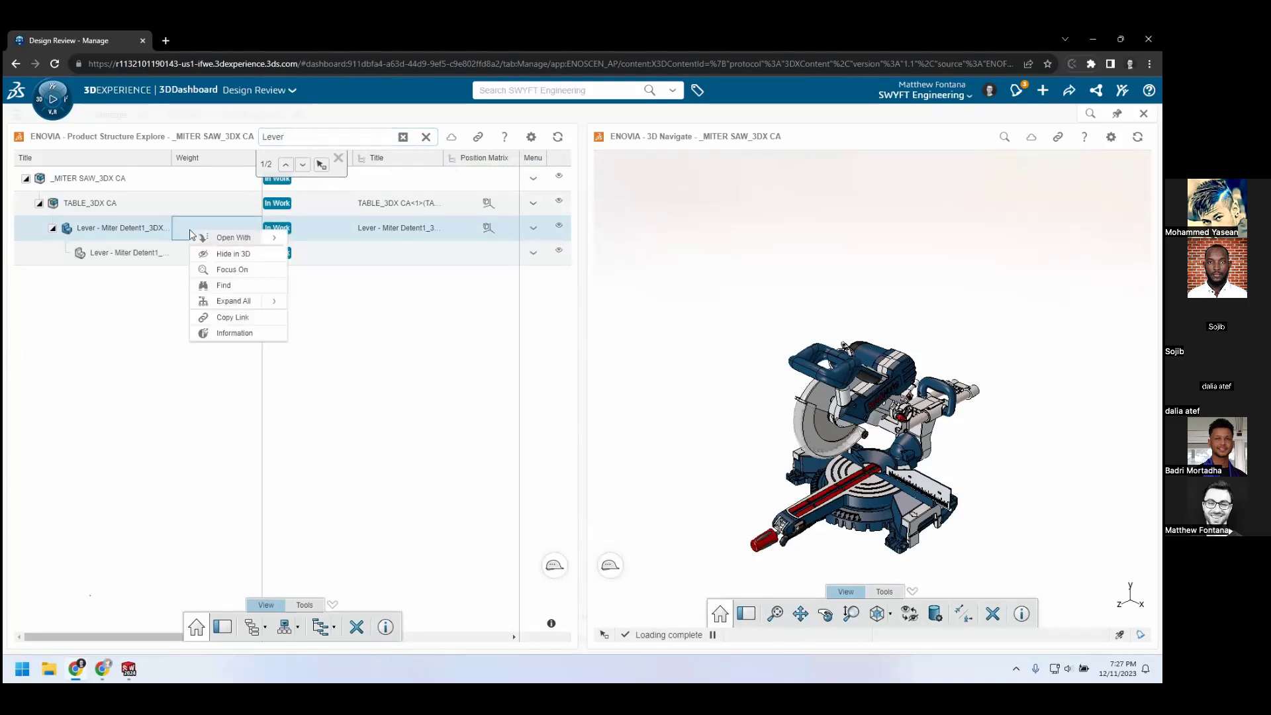
click(219, 270)
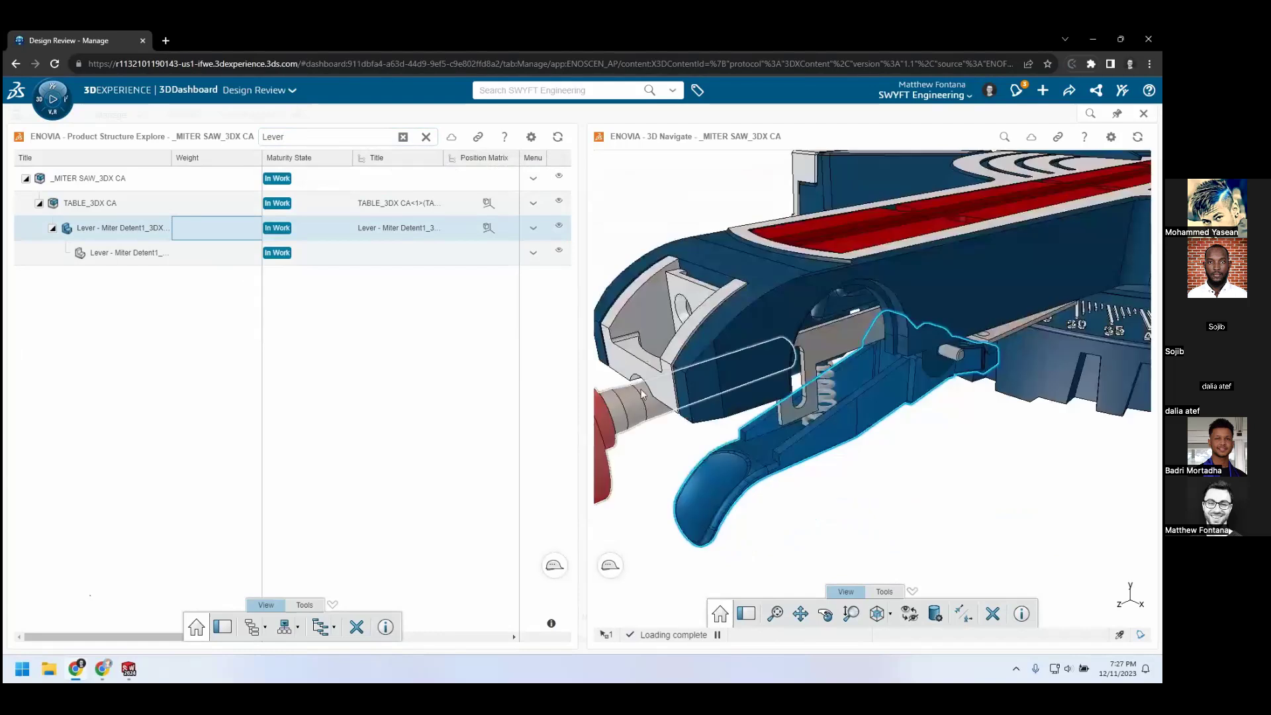
Inspect how the lever's pivot area fits between the neighbouring table tabs in the miter saw assembly
click(944, 506)
middle_drag(934, 516, 918, 449)
scroll(984, 349, down, 5)
middle_drag(984, 348, 1034, 348)
scroll(1035, 347, up, 10)
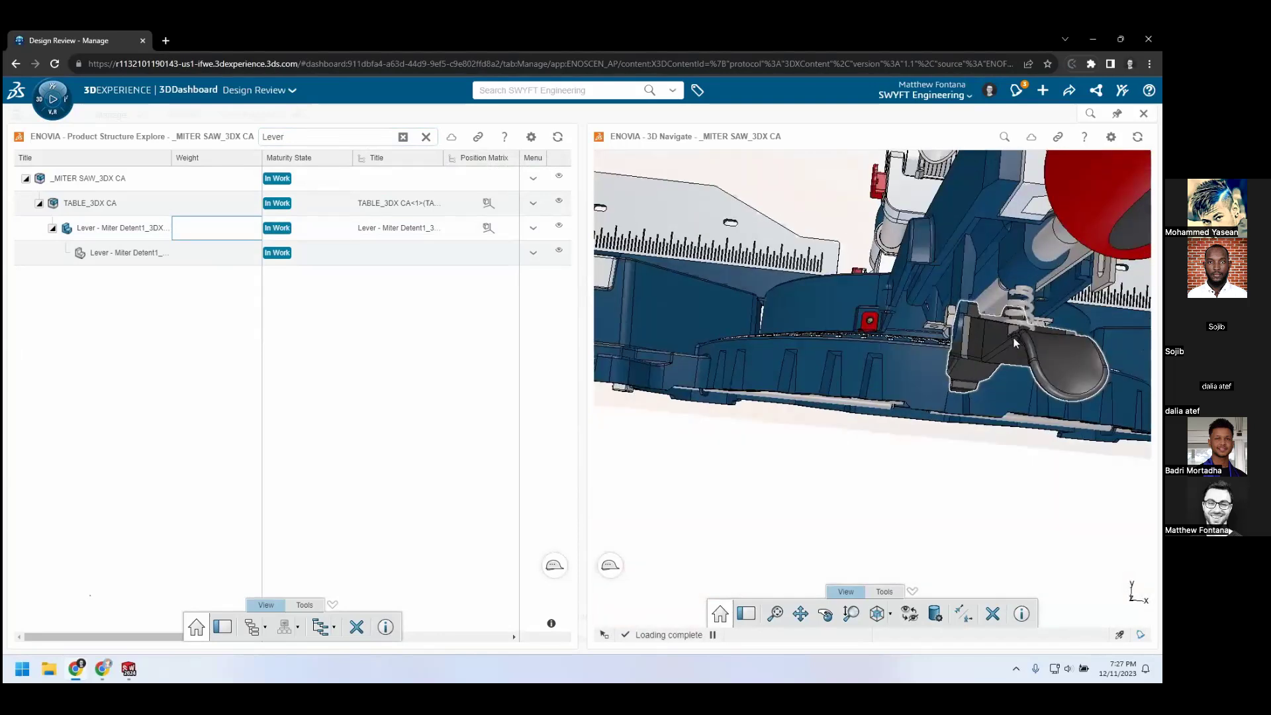
scroll(1033, 320, down, 3)
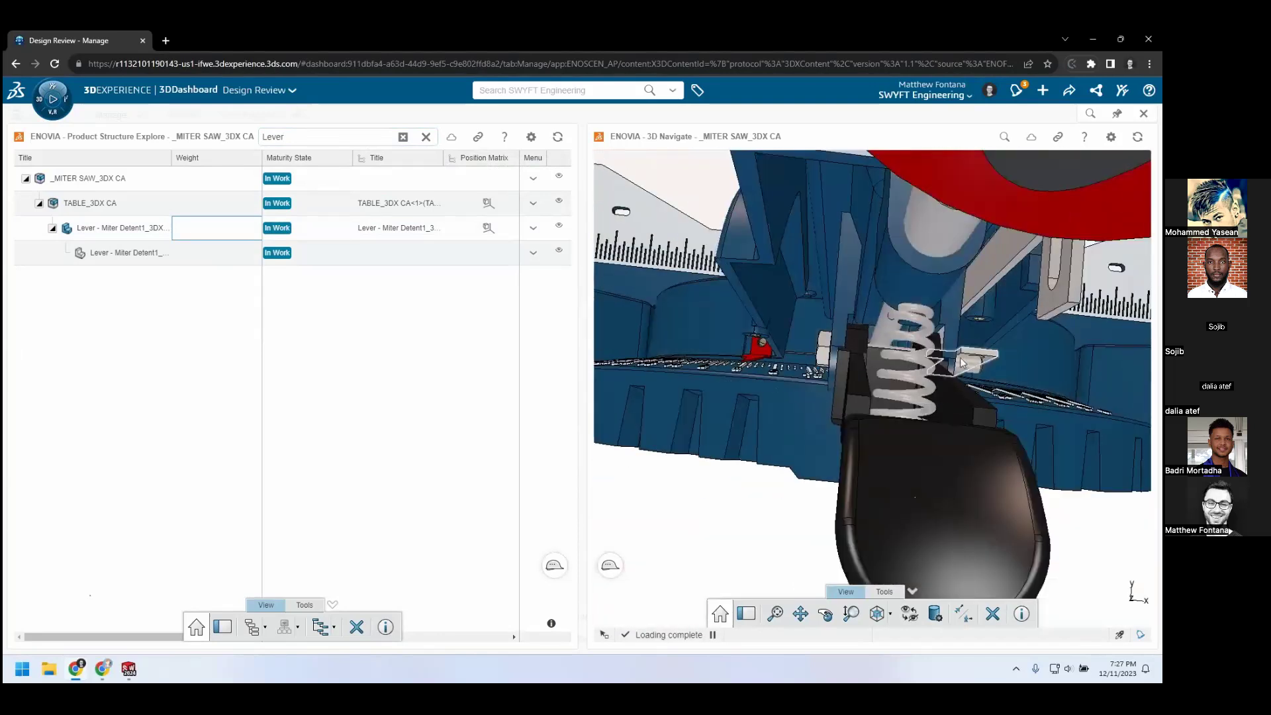
scroll(847, 348, up, 8)
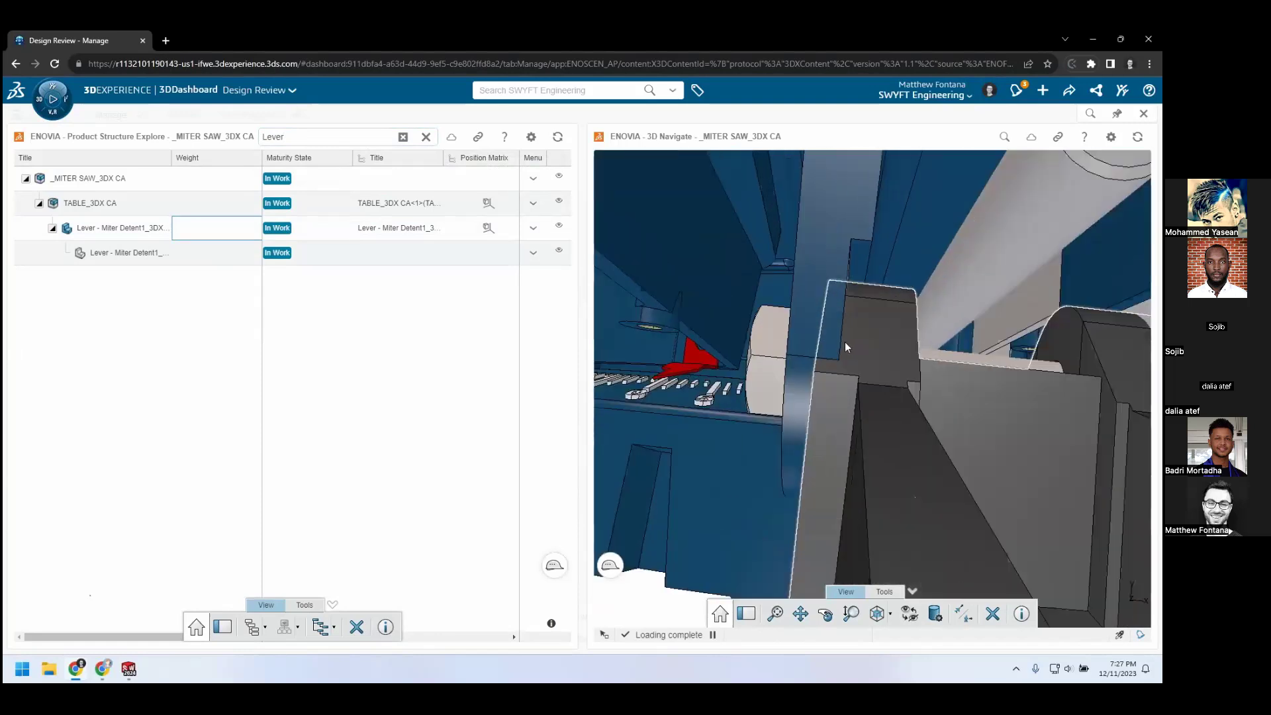
scroll(836, 427, down, 3)
scroll(836, 427, down, 5)
Measure the distance between the two table tabs holding the lever, place the dimension below them, and close Product Explorer
click(885, 591)
click(878, 614)
scroll(861, 400, up, 10)
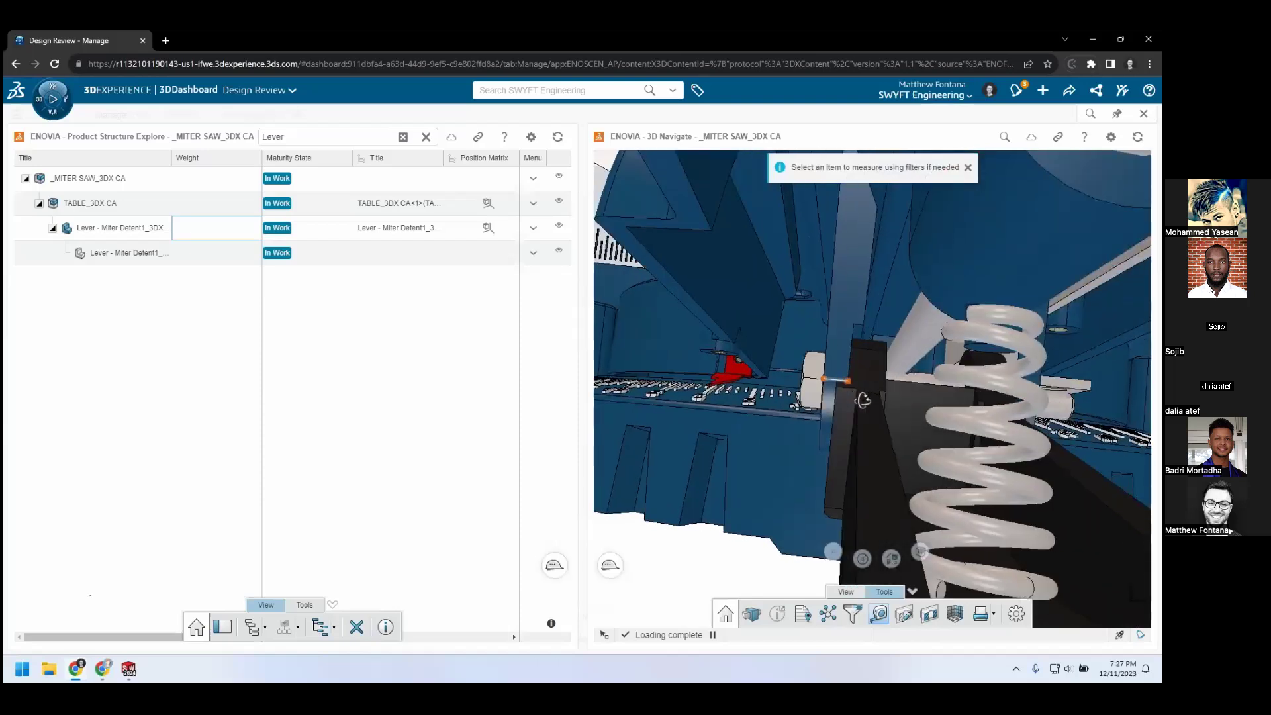
middle_drag(854, 397, 832, 367)
scroll(729, 379, up, 8)
scroll(798, 429, down, 6)
scroll(835, 394, up, 4)
click(724, 373)
click(829, 364)
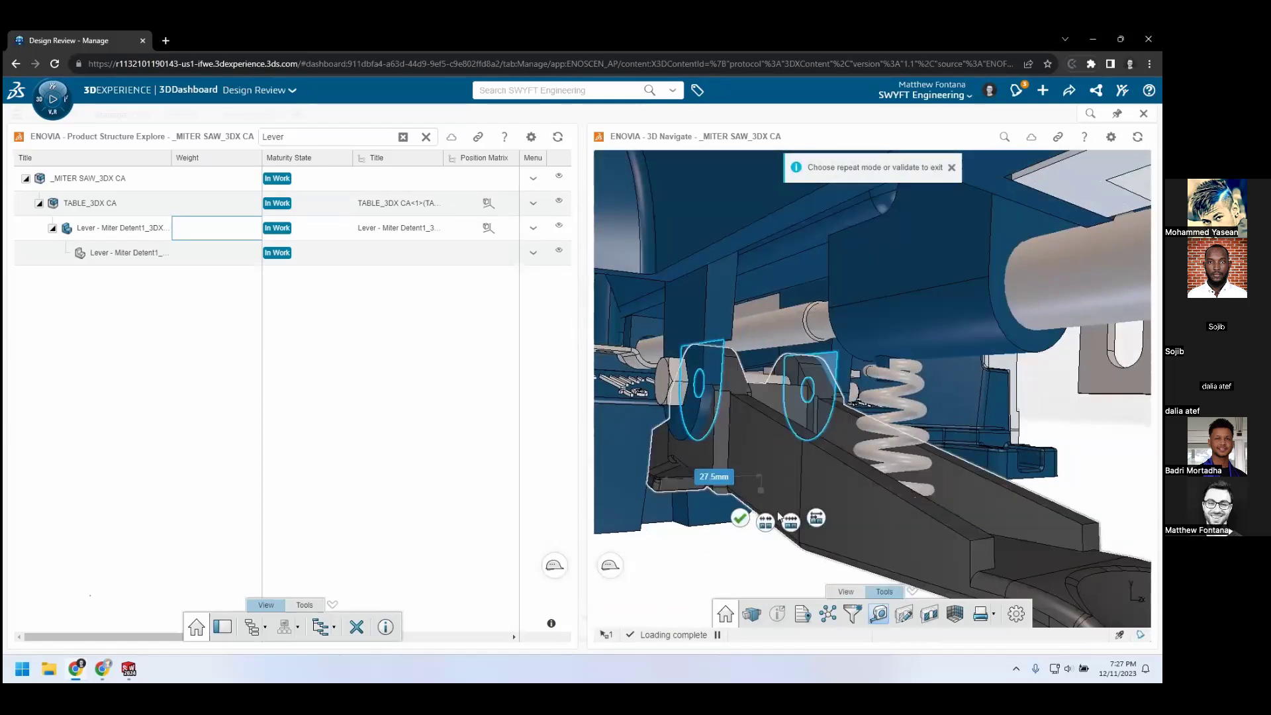
drag(714, 477, 714, 548)
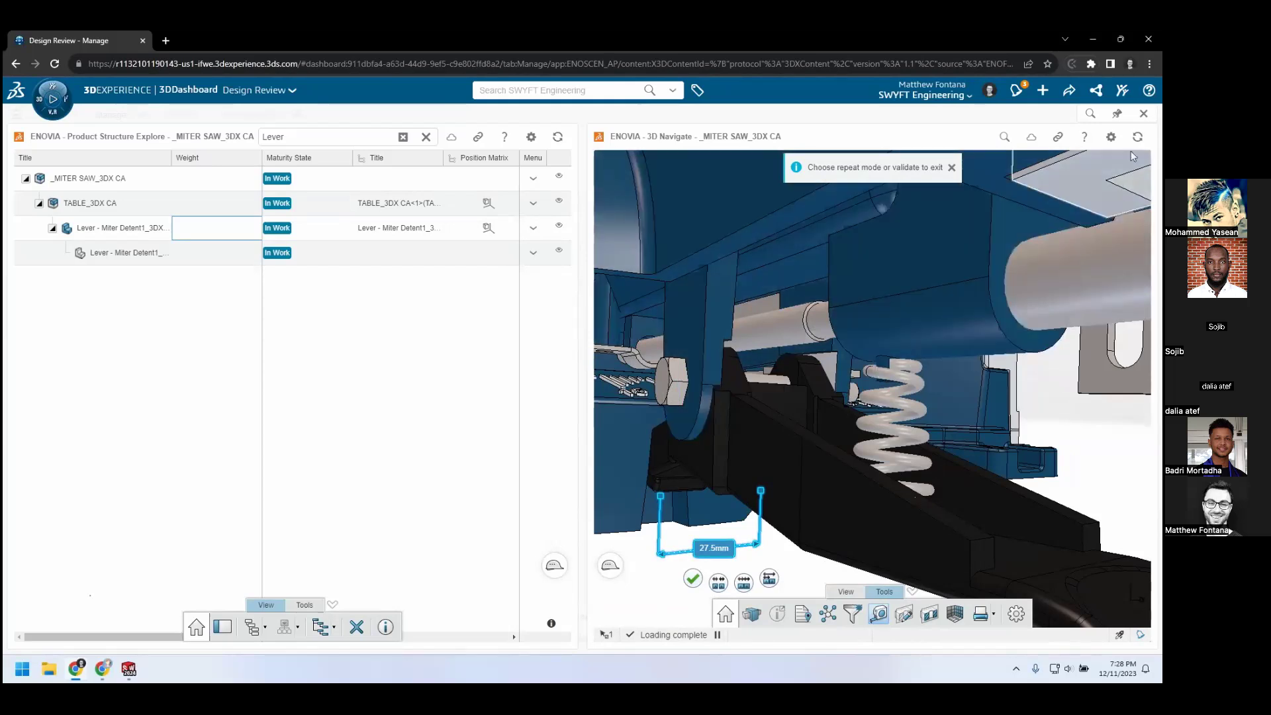
click(1144, 113)
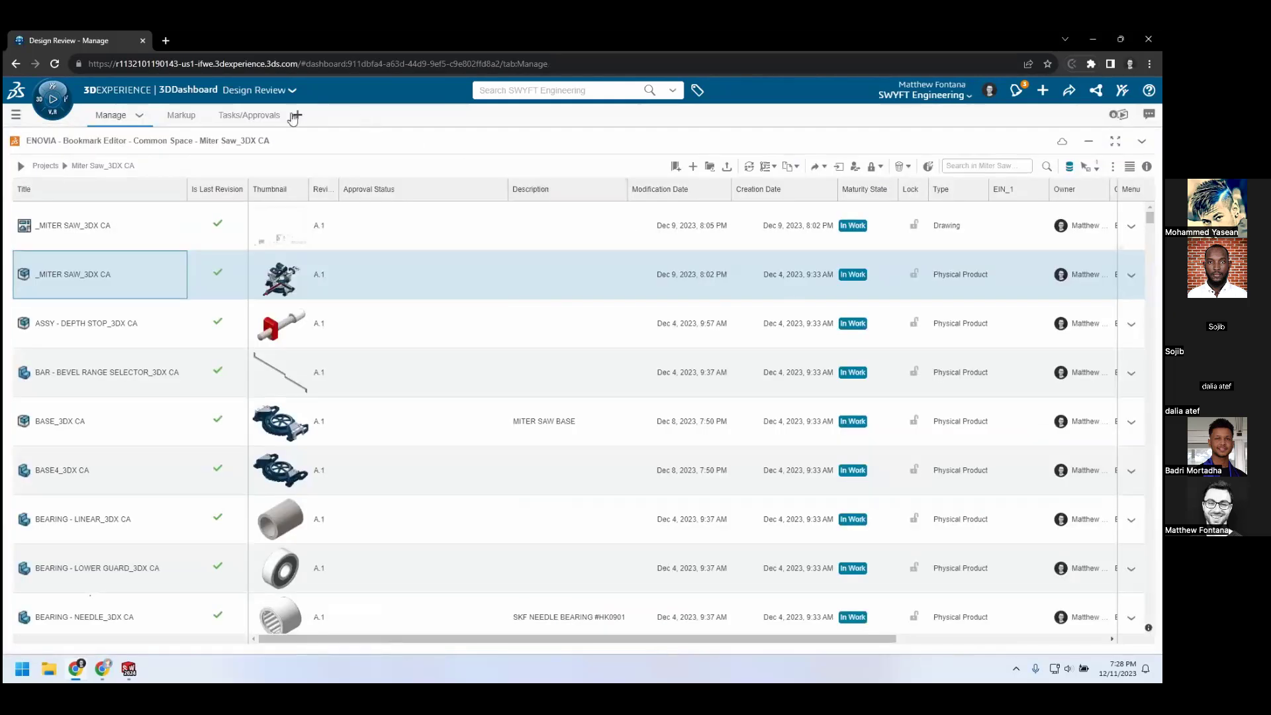
Comment "Max width between tabs is 27.5mm. Please update and allow for some clearance." on the route's Review Updated Model task
click(249, 115)
click(969, 511)
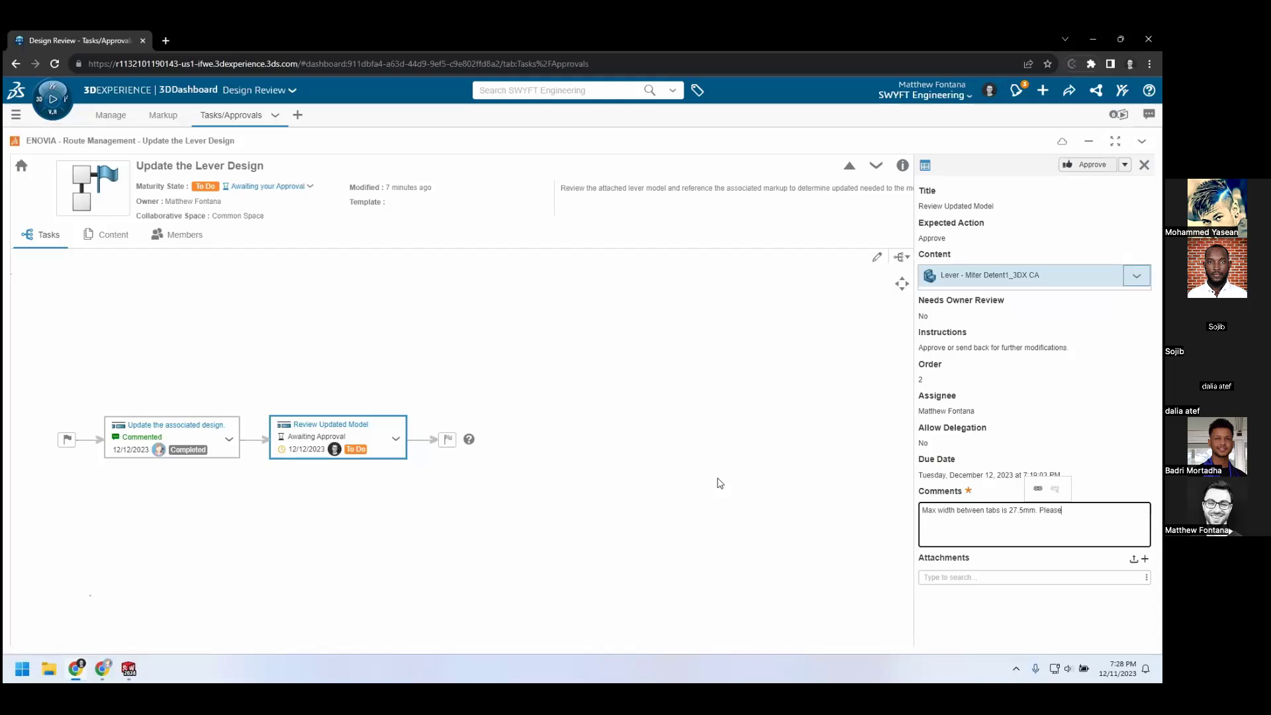
text(te and allow for some clearance.)
click(1092, 461)
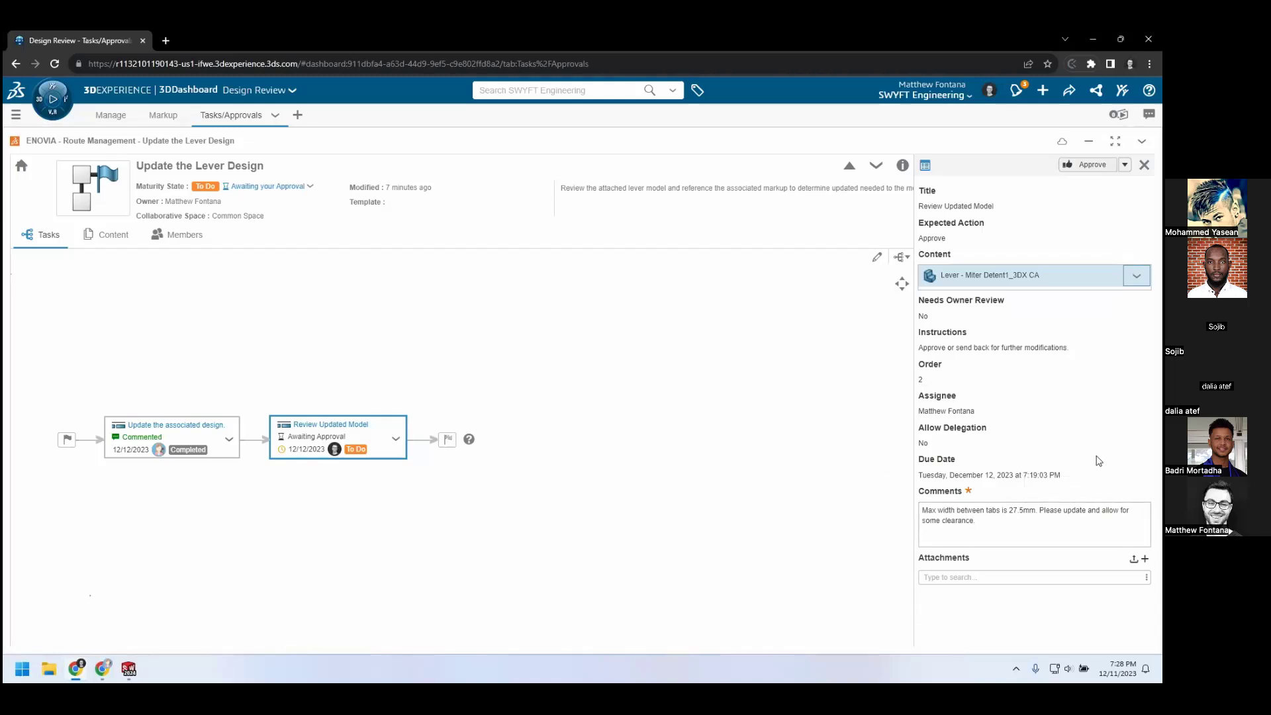
Reject the Review Updated Model task and open the options for the route's rejected state
click(1125, 165)
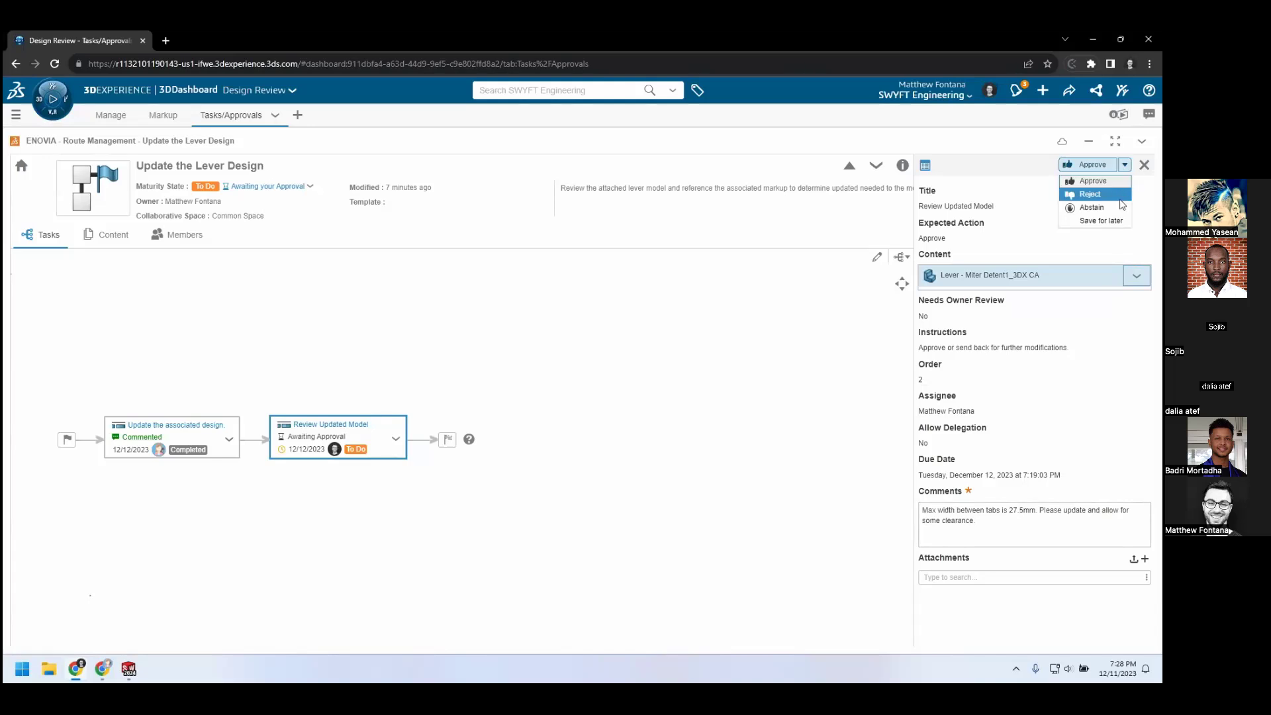
click(1117, 198)
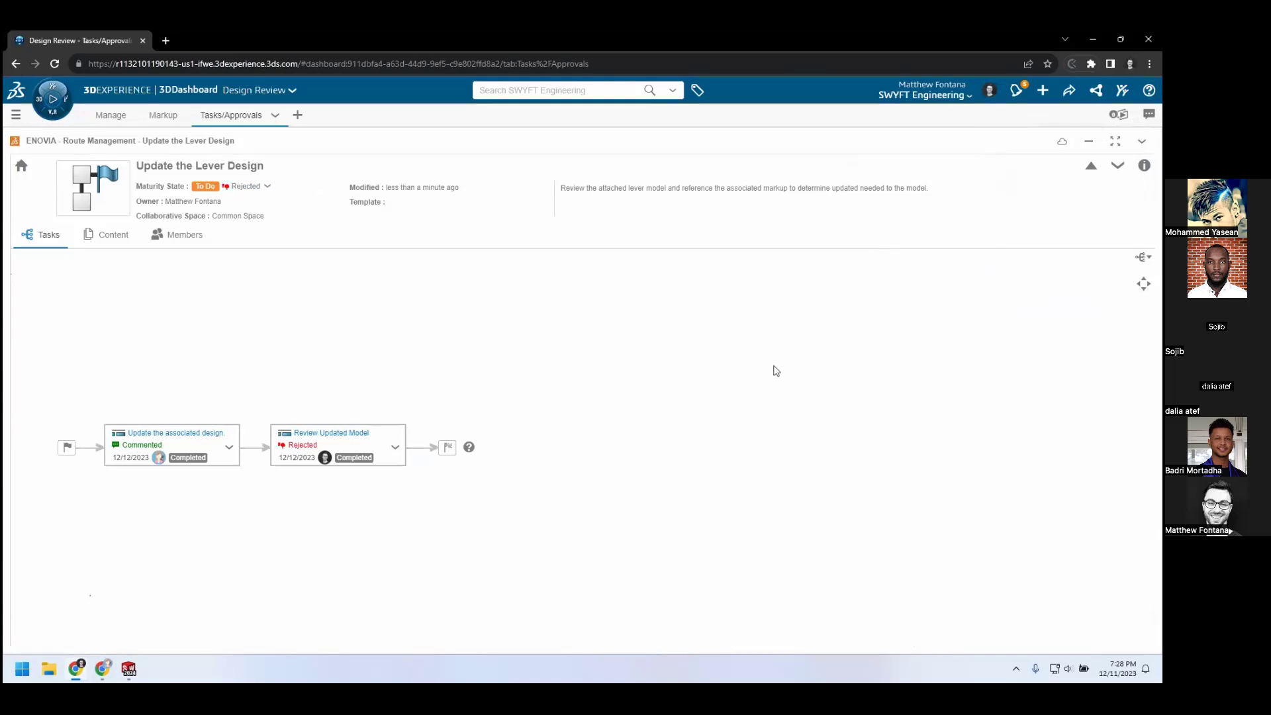
click(268, 187)
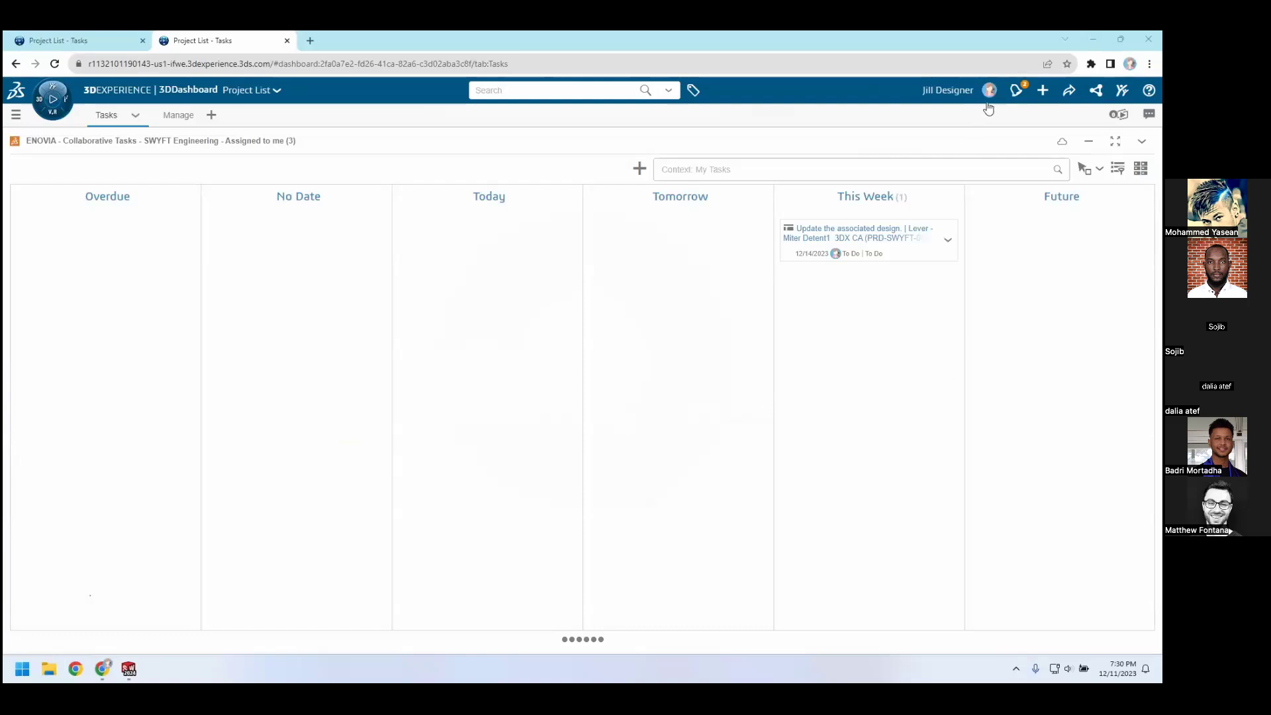
Open the designer's notifications and read the rejection comment and the reassigned design update task
click(1011, 95)
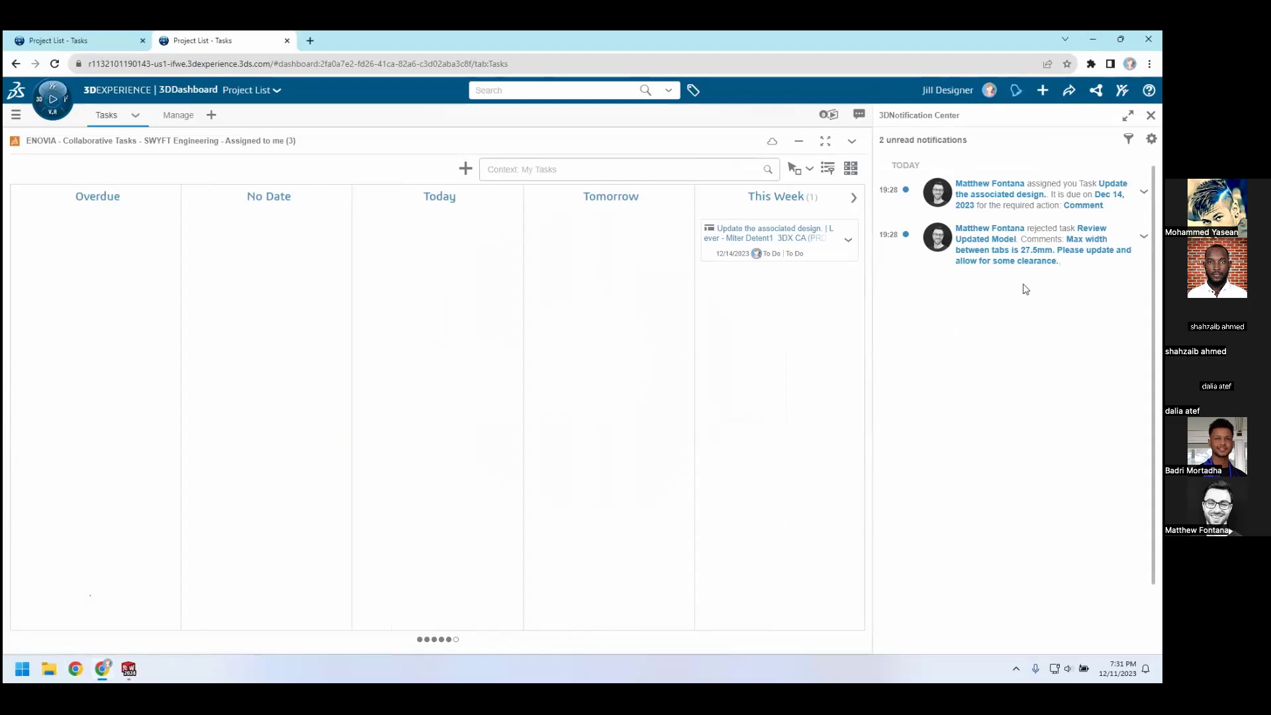
key(Right)
key(Right)
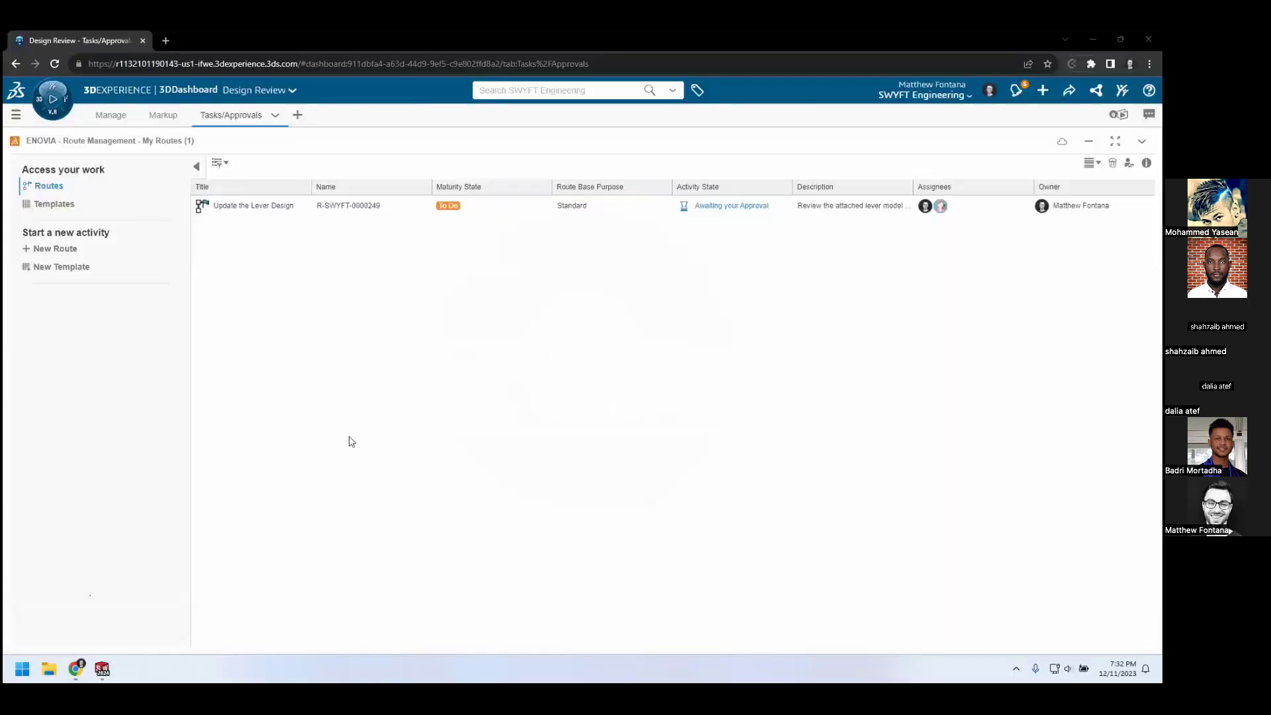
Open the Update the Lever Design route and approve its Review Updated Model task with the comment "Looks good!"
double_click(743, 211)
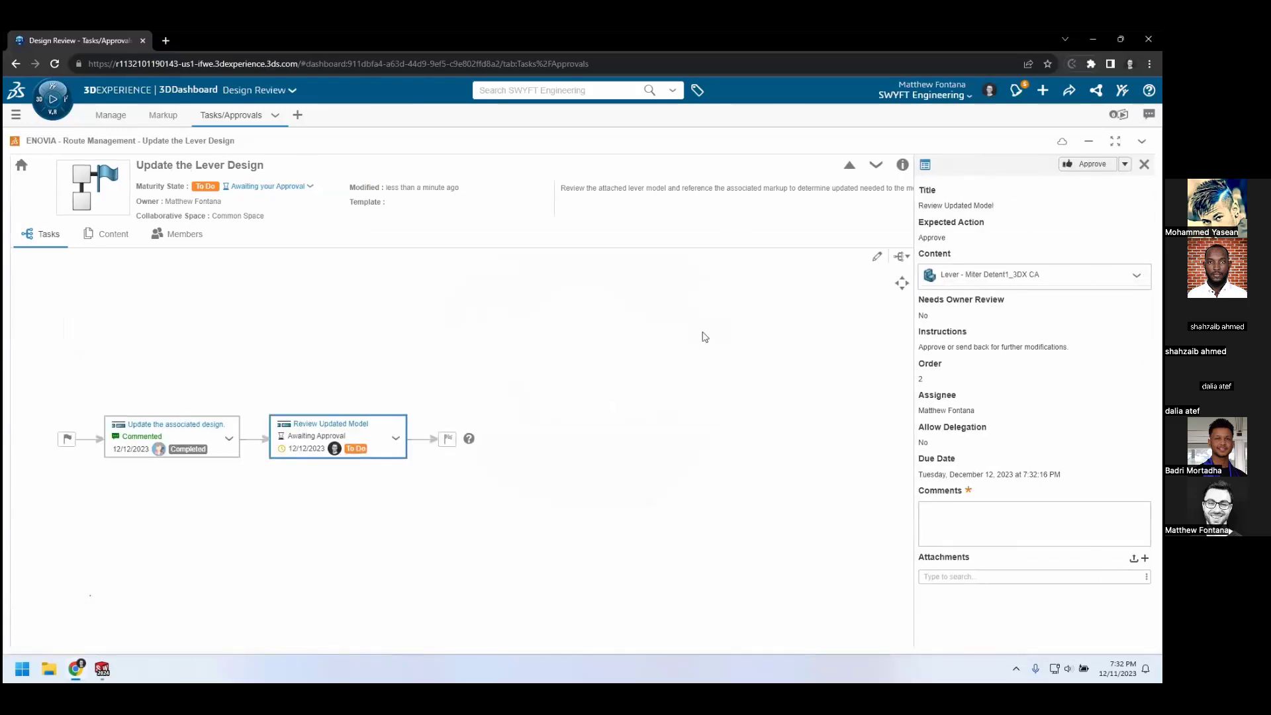
click(967, 517)
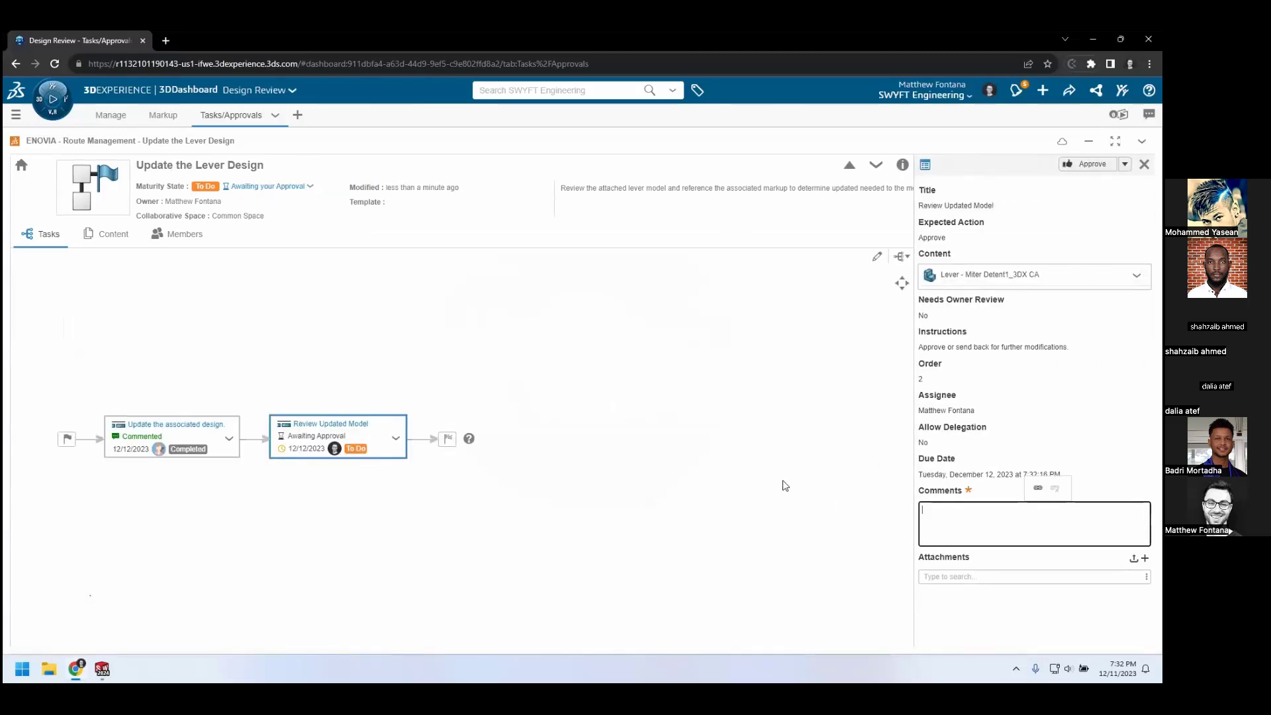
text(Looks good!)
click(1073, 165)
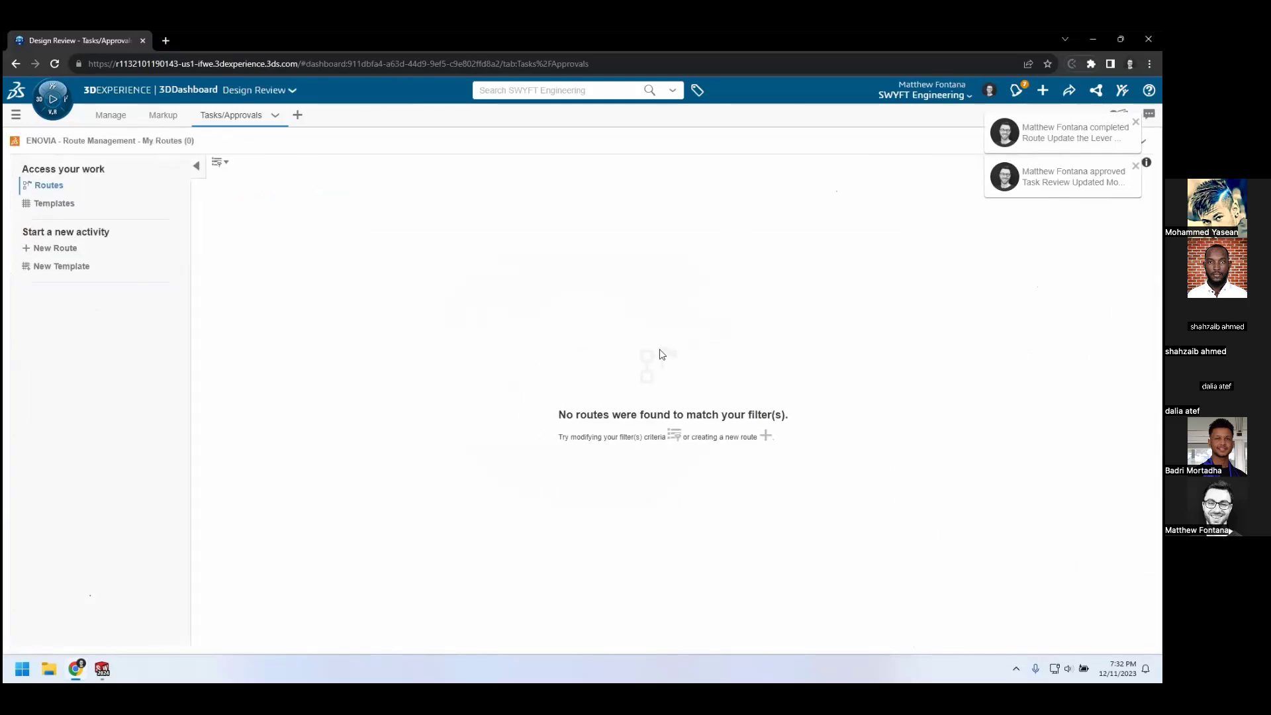
Refresh the Miter Saw_3DX CA bookmark contents and check the maturity state of the Lever - Miter Detent1_3DX CA items
click(126, 122)
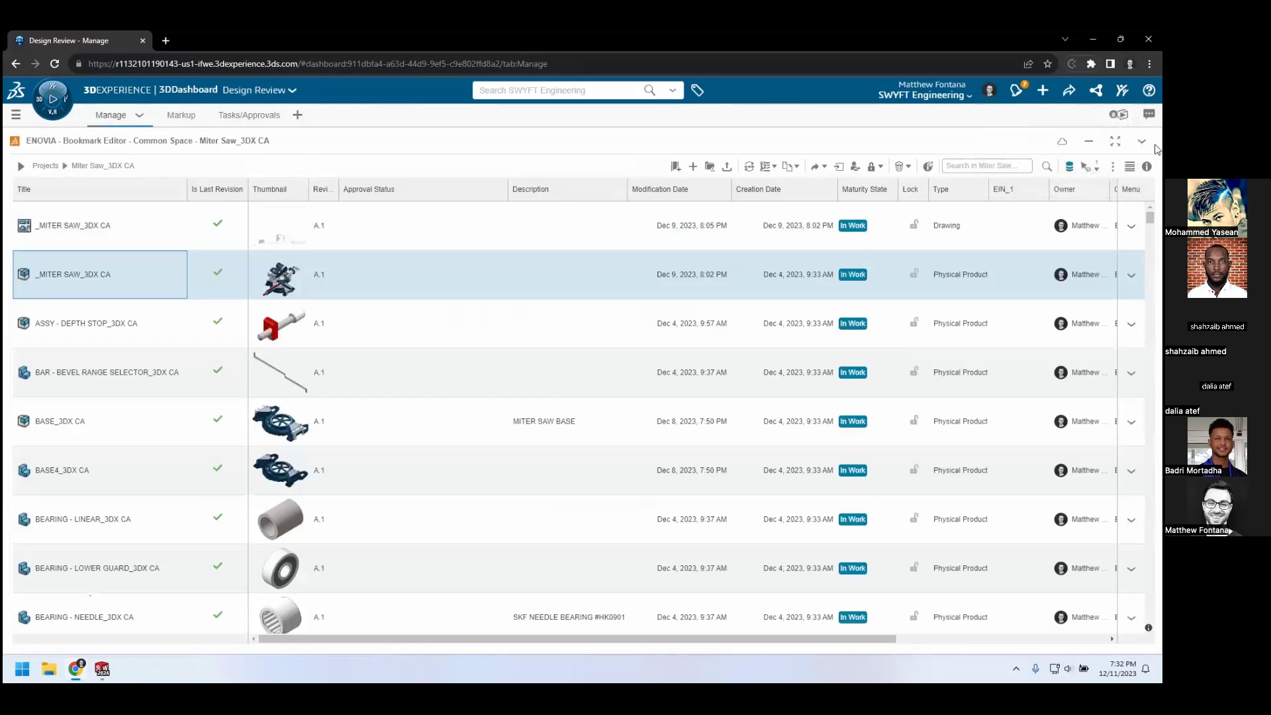
click(1143, 141)
click(1102, 297)
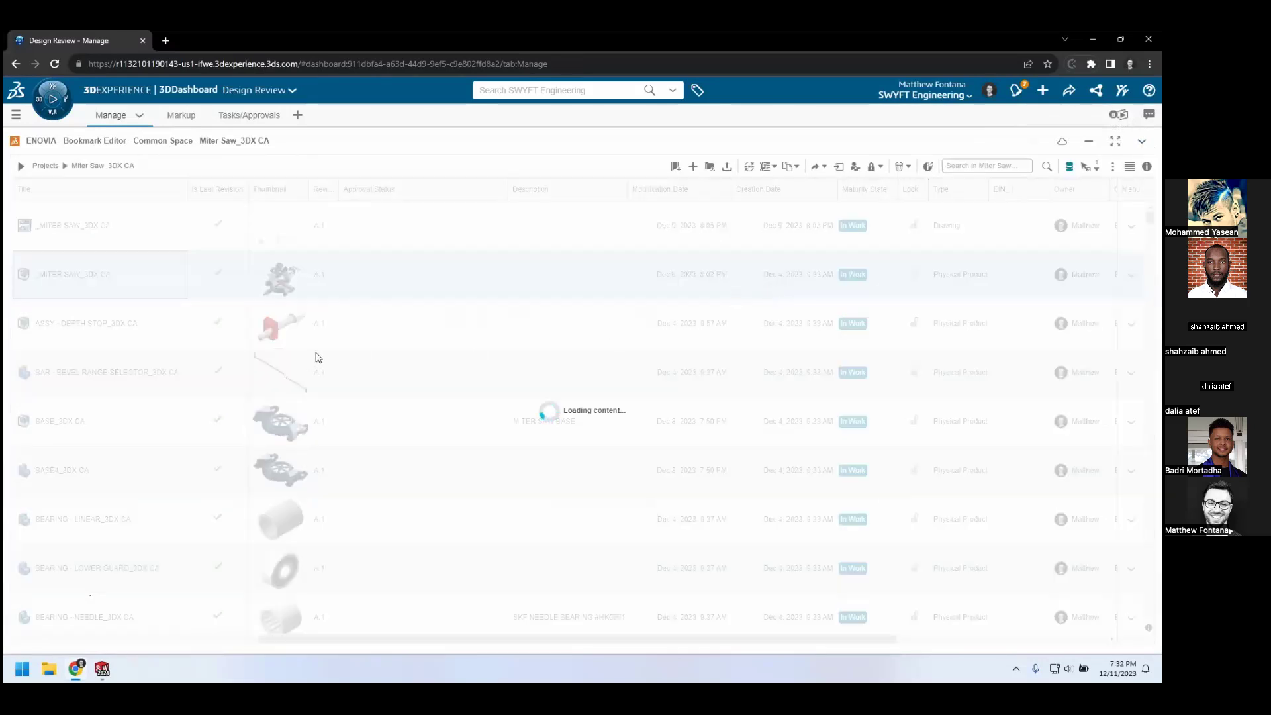
scroll(318, 358, down, 10)
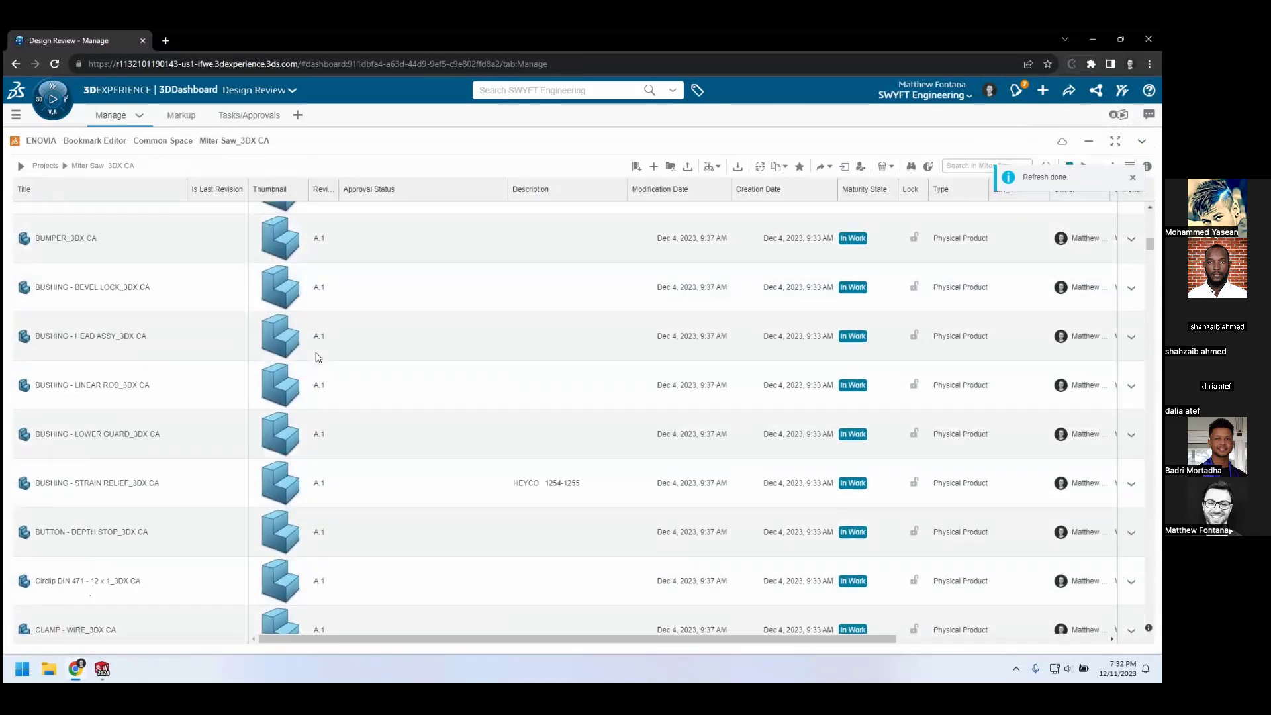
scroll(318, 358, down, 15)
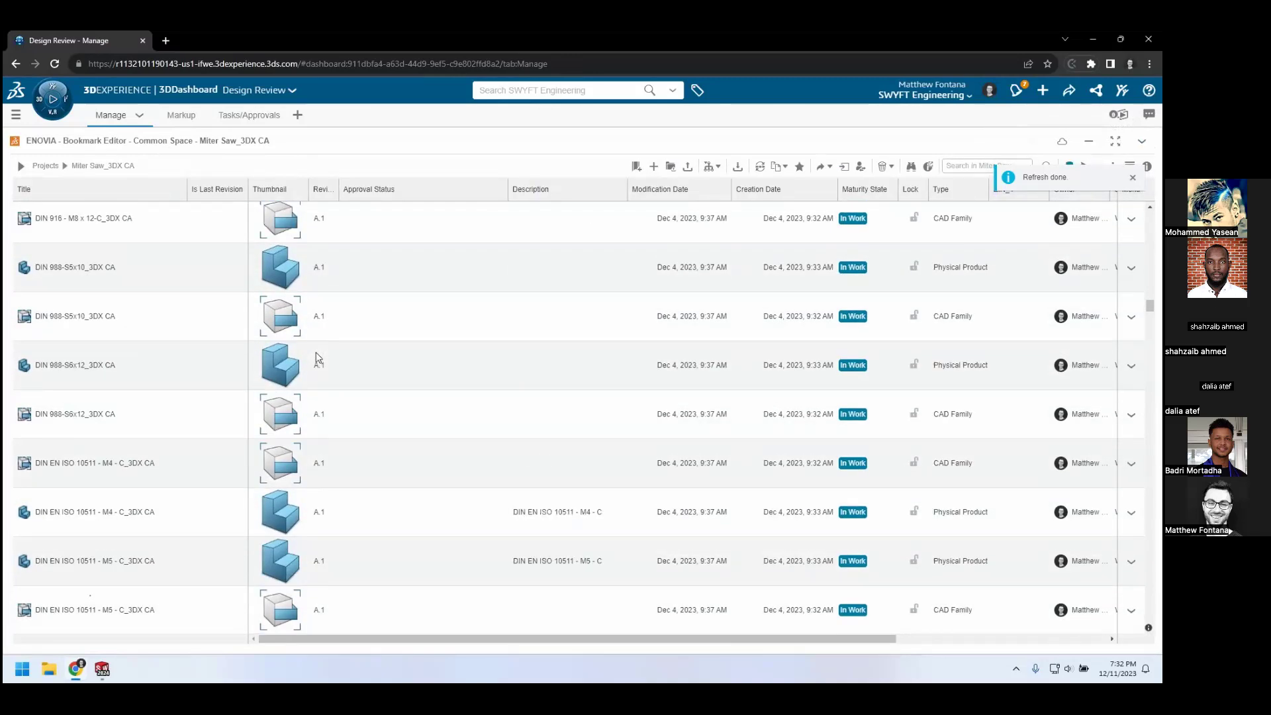
scroll(318, 357, down, 15)
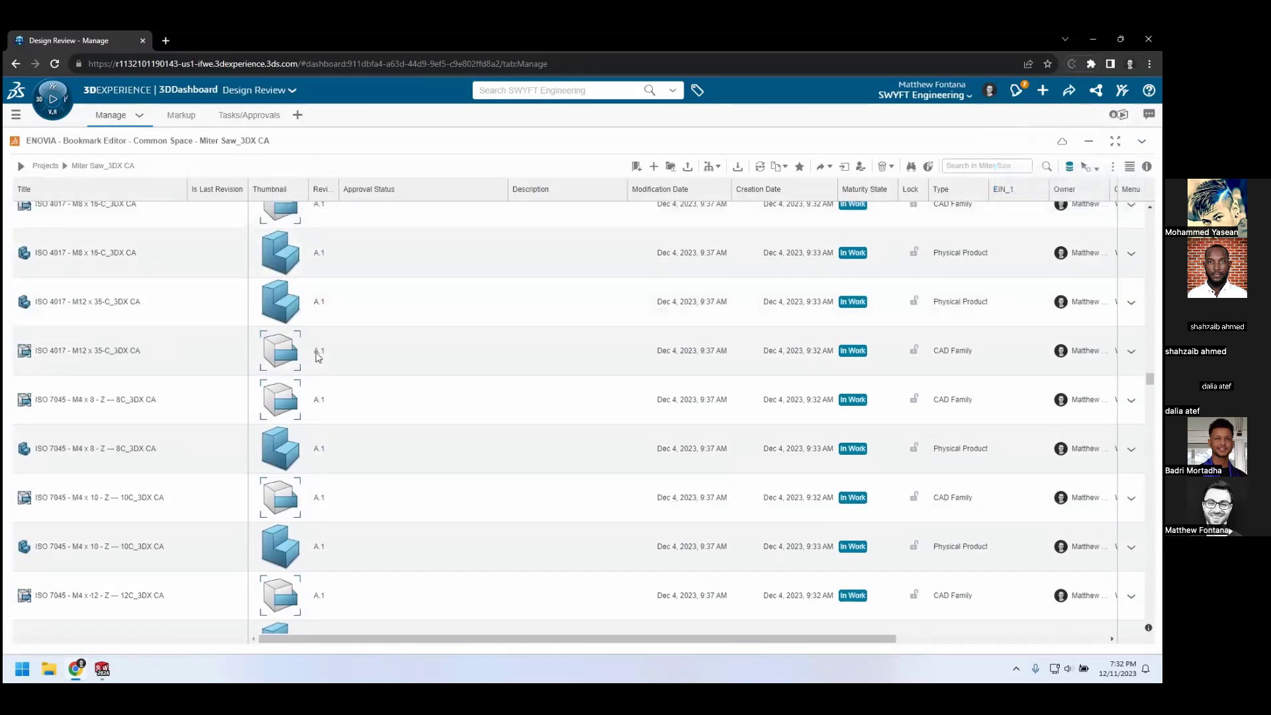
scroll(318, 358, down, 5)
scroll(319, 358, down, 5)
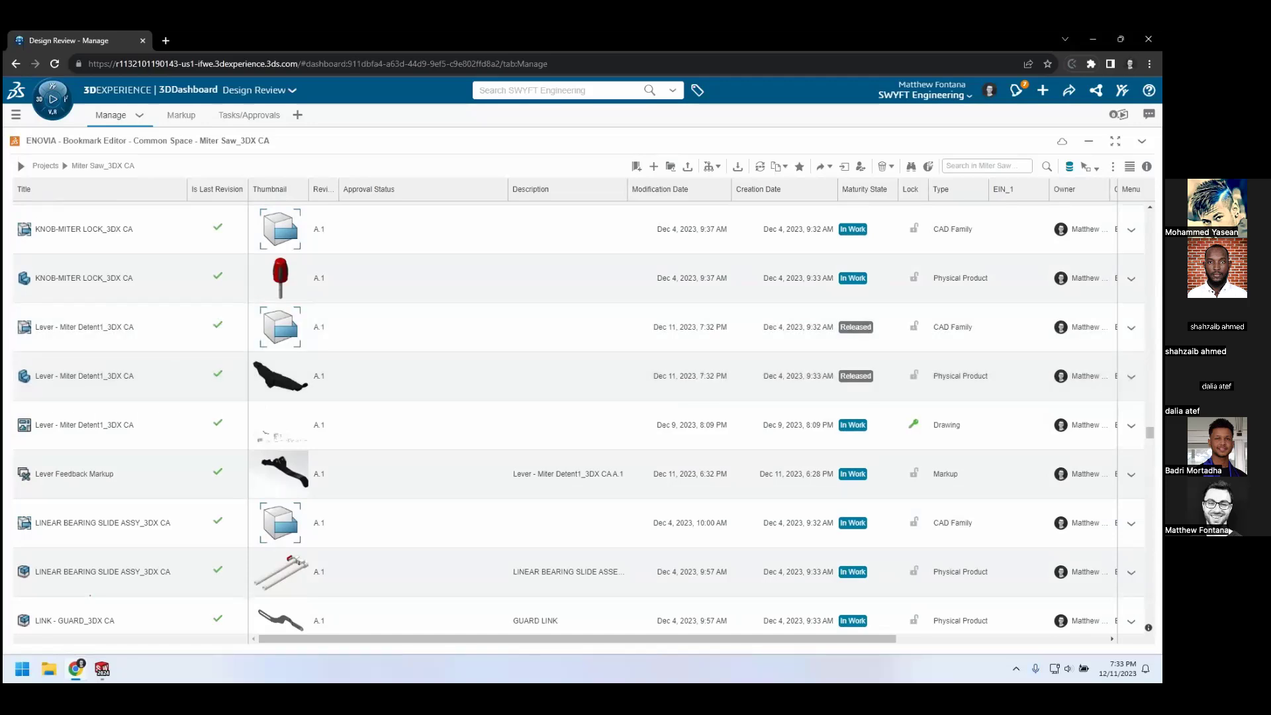
key(Right)
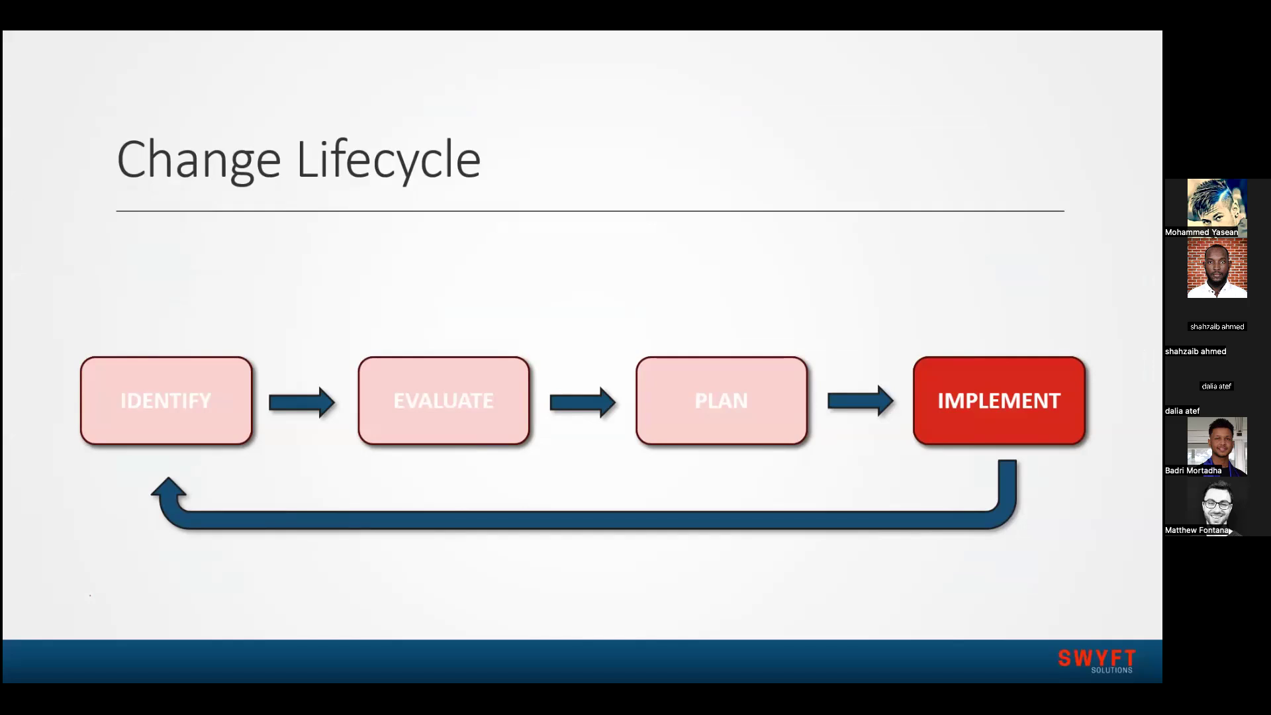
key(Right)
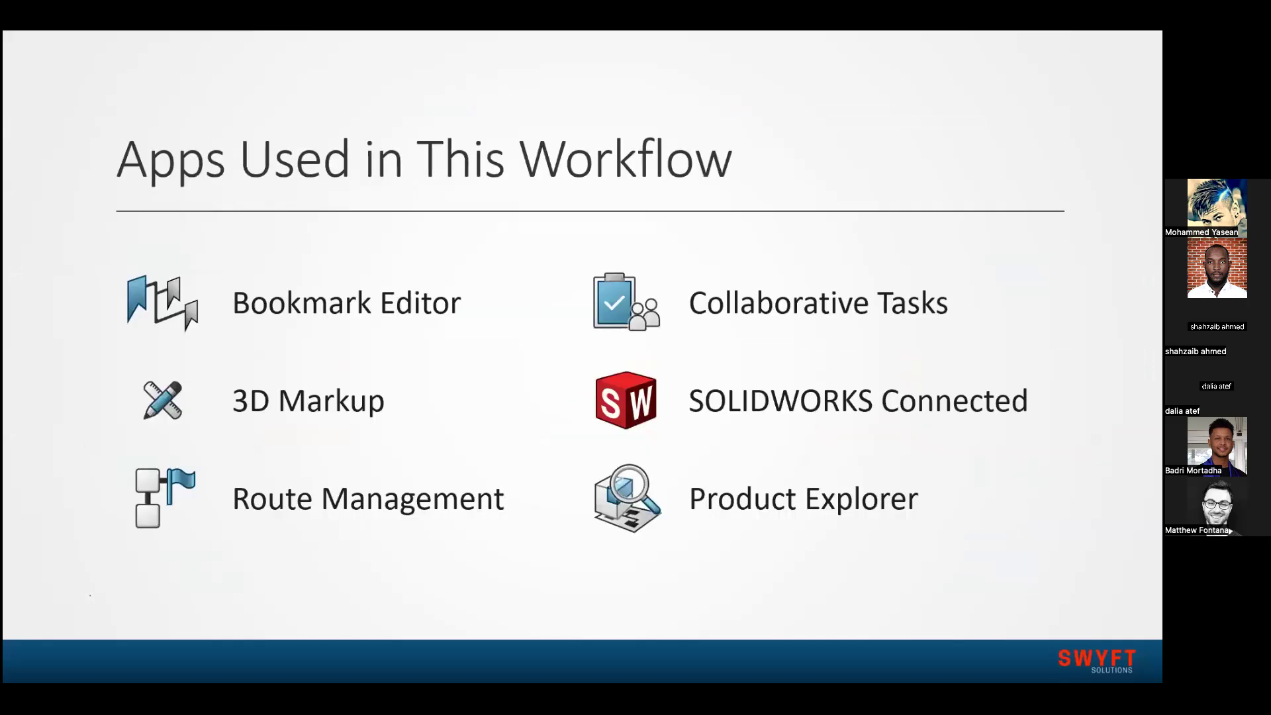
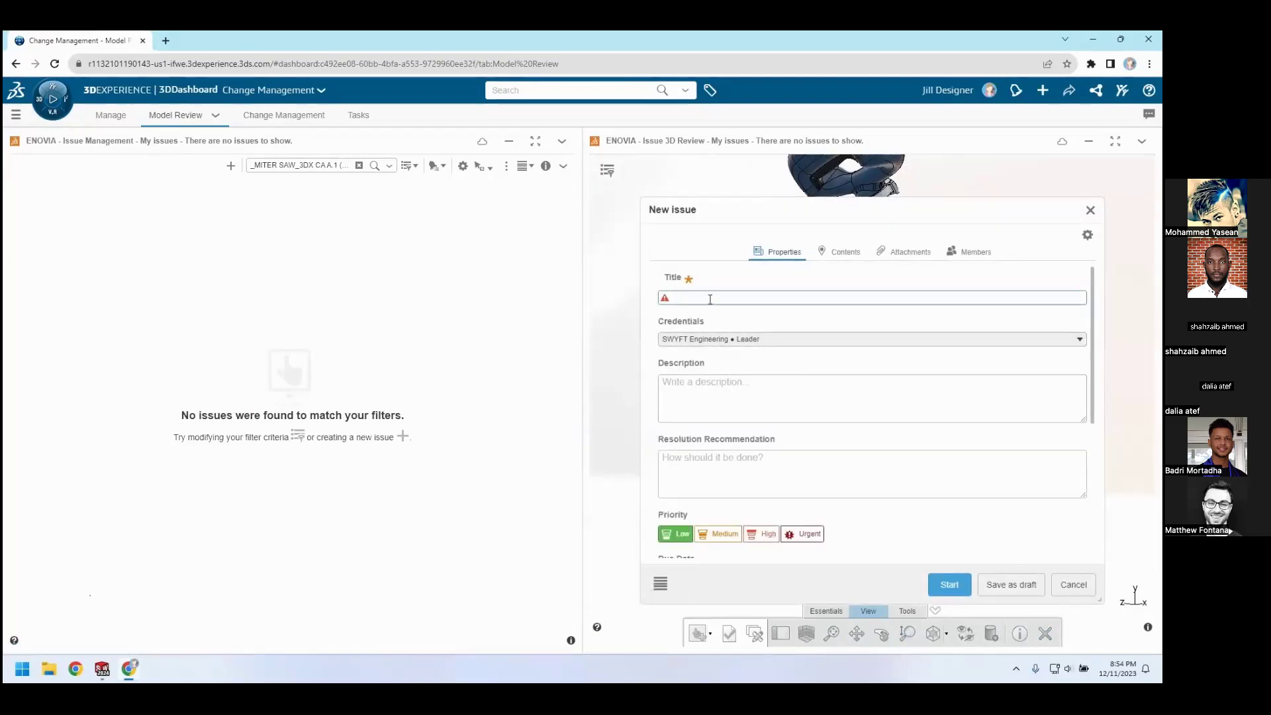
Title the new issue "Reports of Lever Breaking"
text(Reports of Lever)
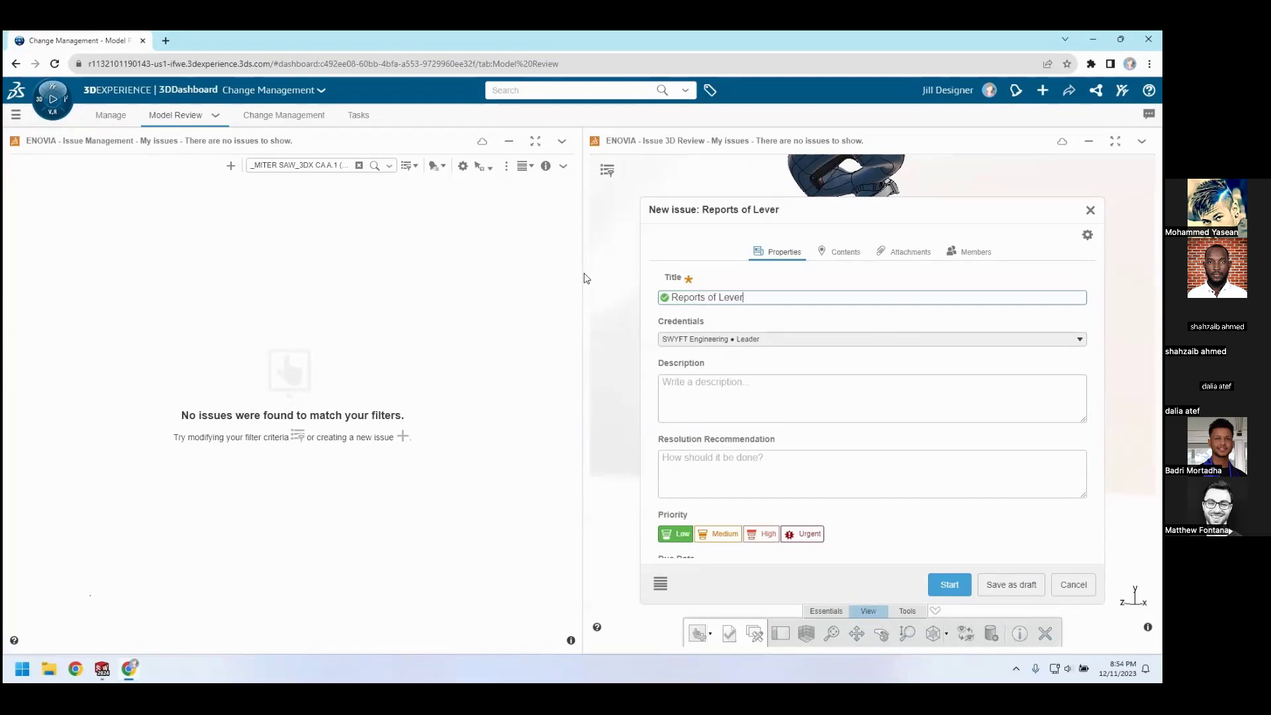
text( Breaking)
key(Tab)
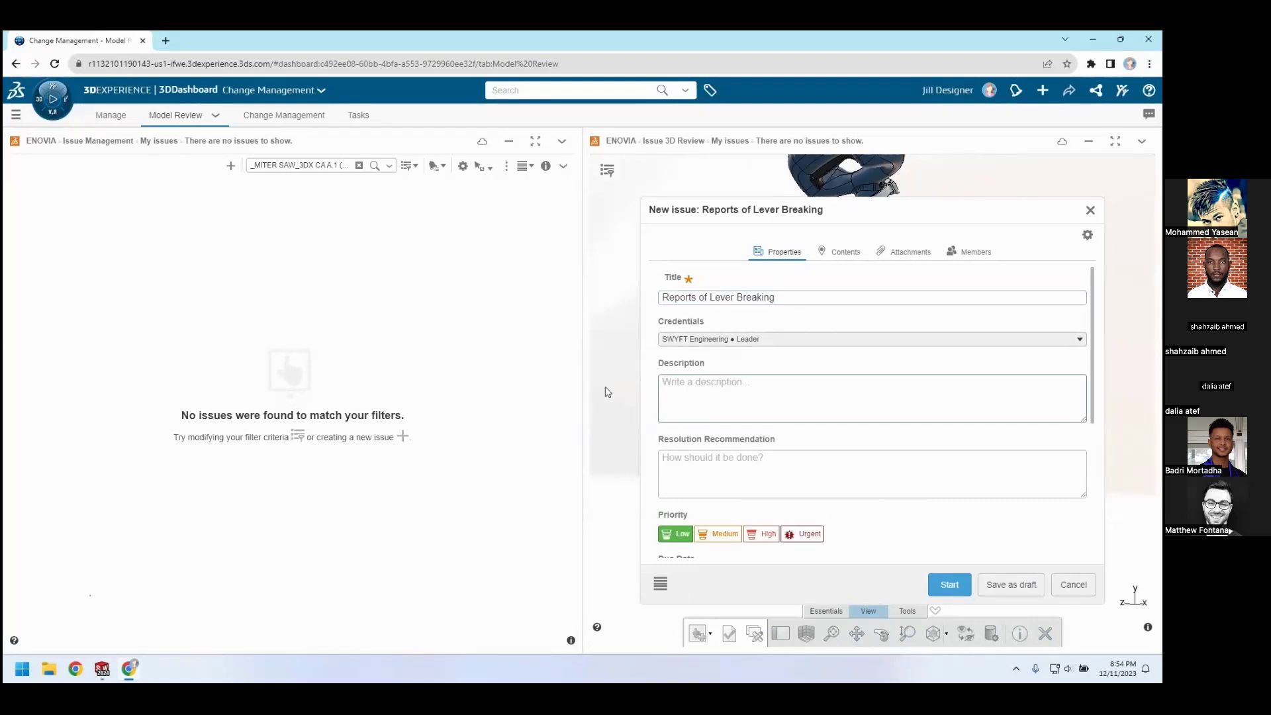
Enter the issue description "Customers have been calling and reporting the lever for the miter detent breaking in numerous locations"
text(Customers ha)
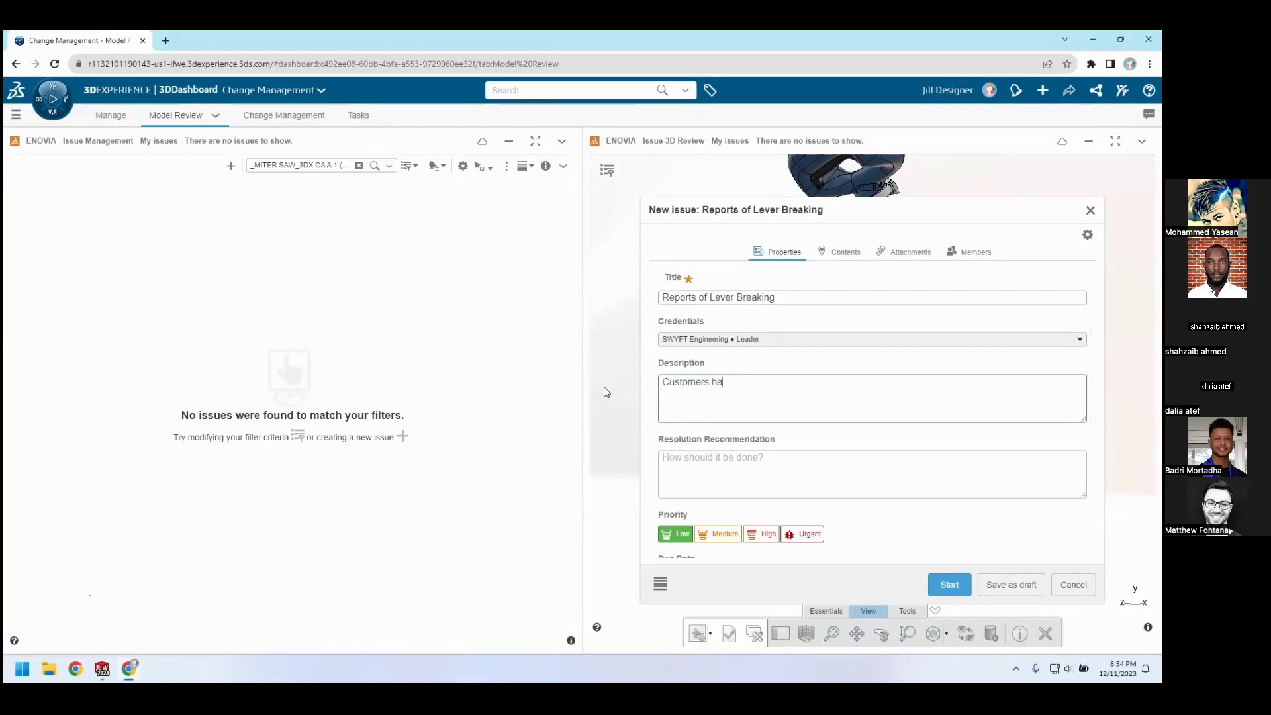
text(ve been calling and reporting the lever for the miter det)
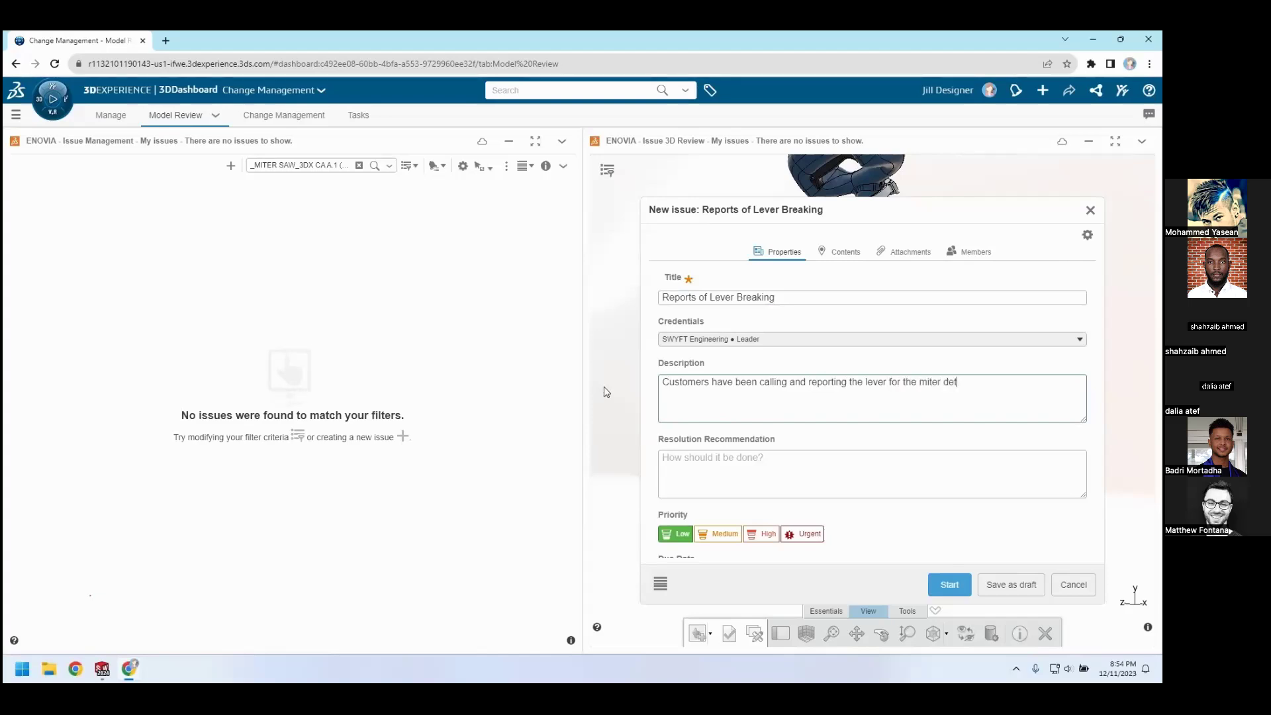
text(ent breaking in numerous locations)
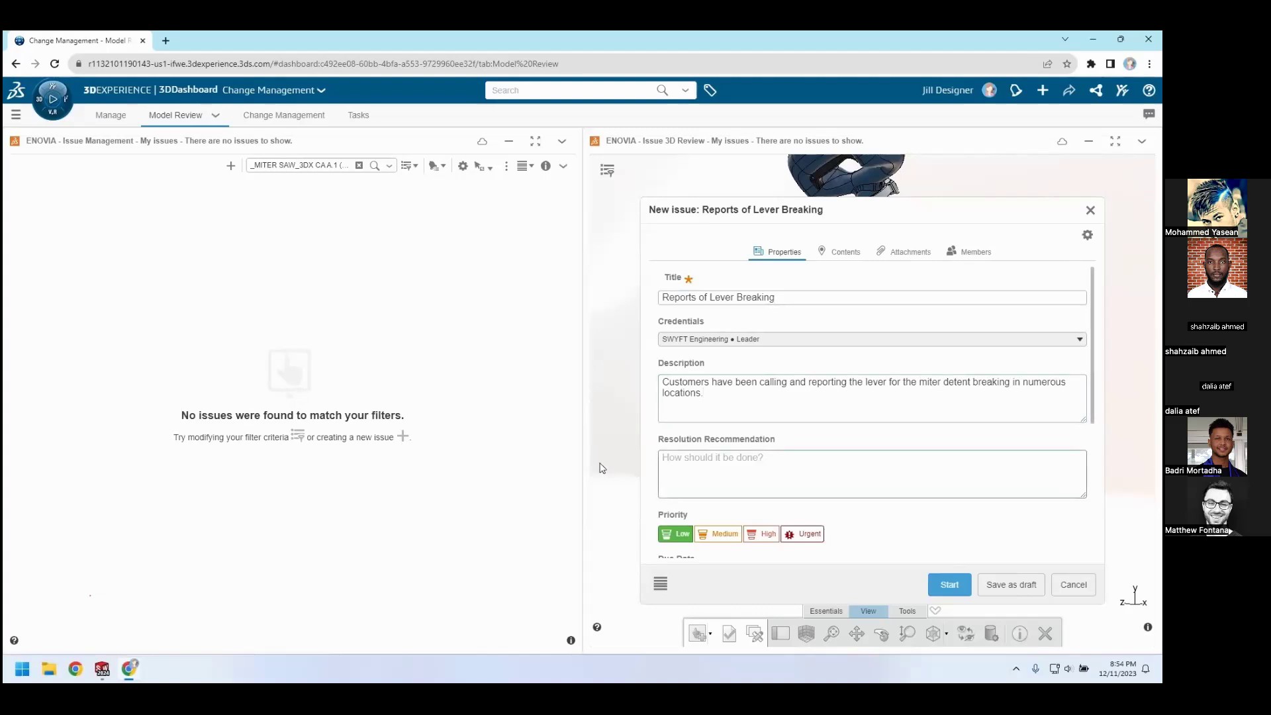
Enter "Add additional strengthening features" as the issue's resolution recommendation
key(Tab)
text(Add additional )
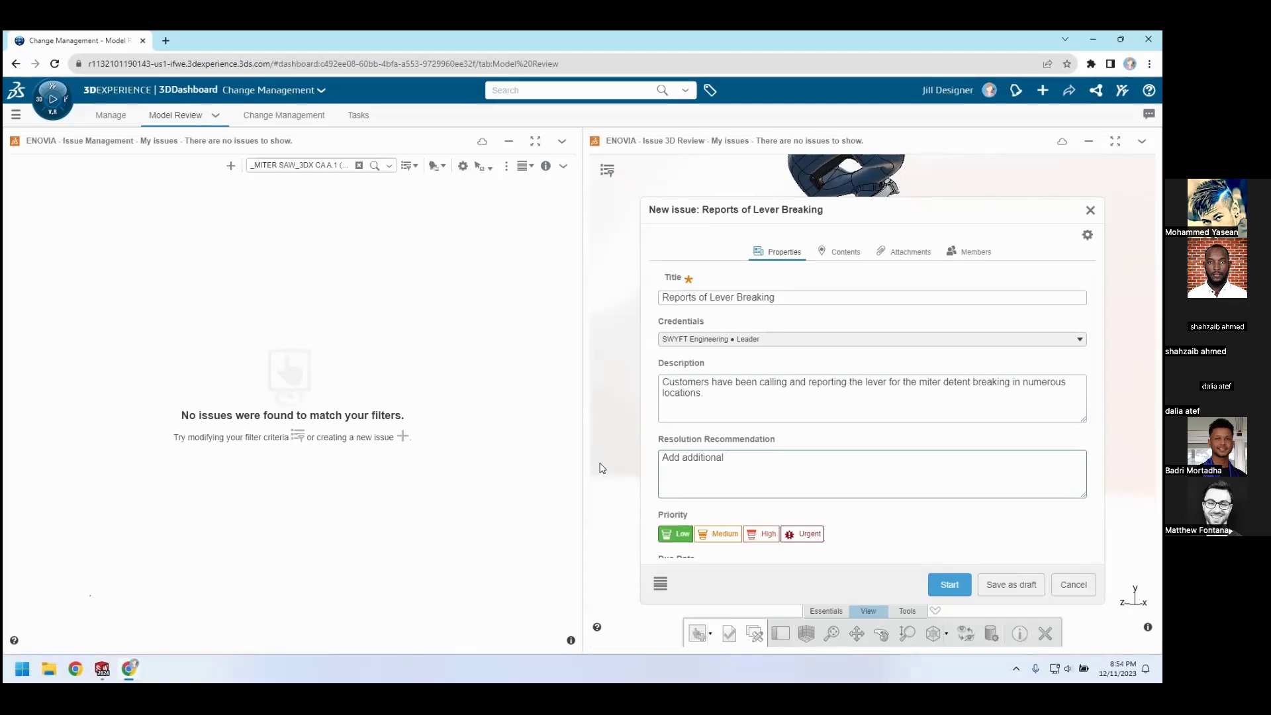
text(strengthening features.)
Set the issue's priority to High and its due date to Dec 14, 2023
click(762, 534)
scroll(1023, 521, down, 3)
scroll(1023, 521, down, 1)
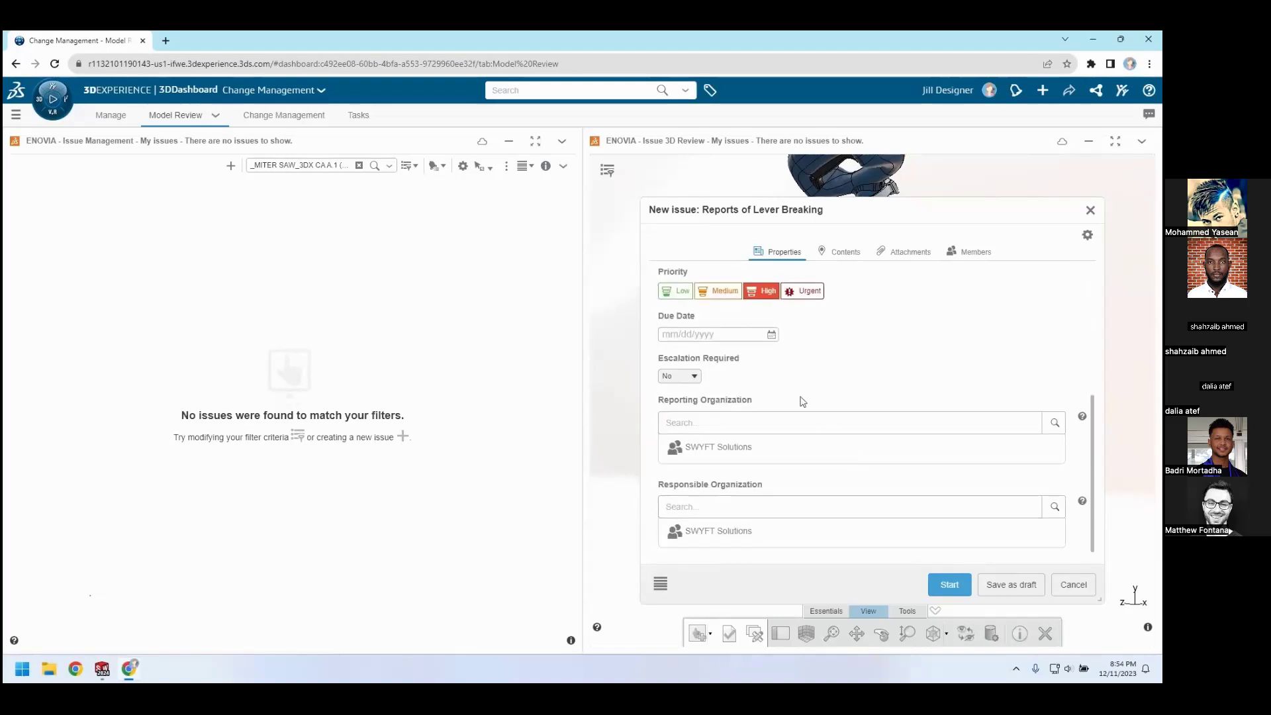
click(773, 335)
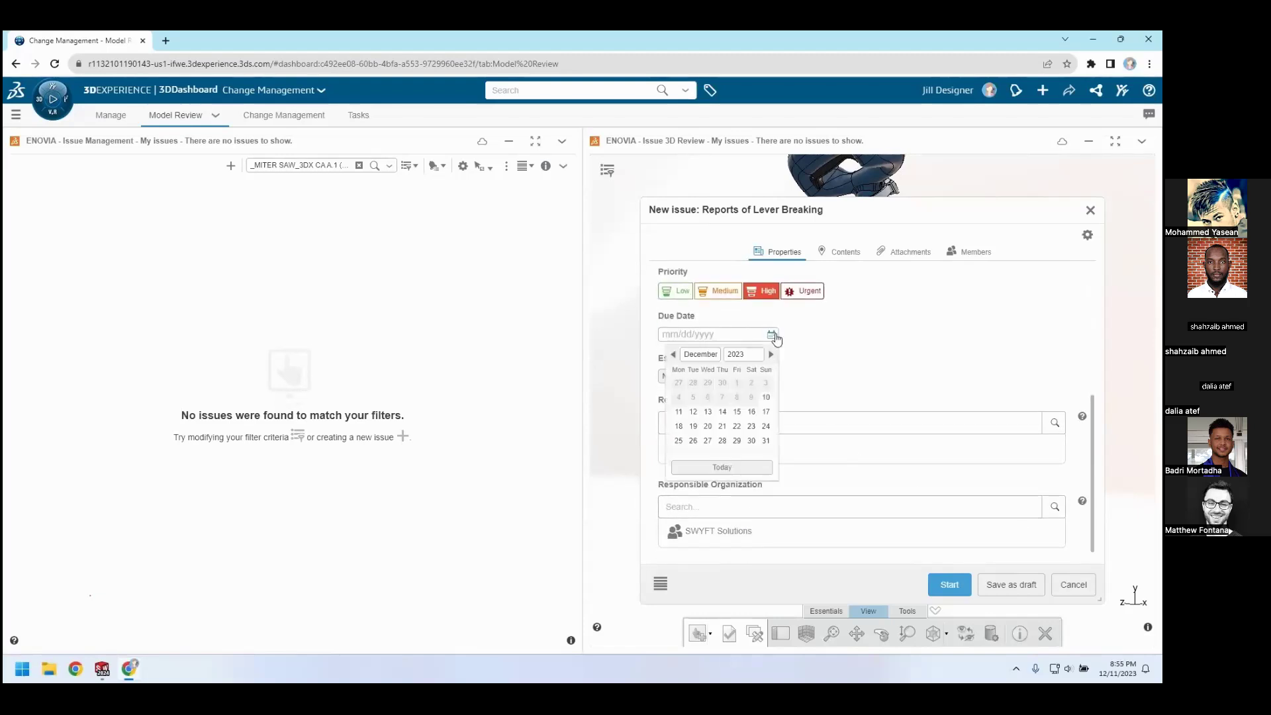
click(722, 411)
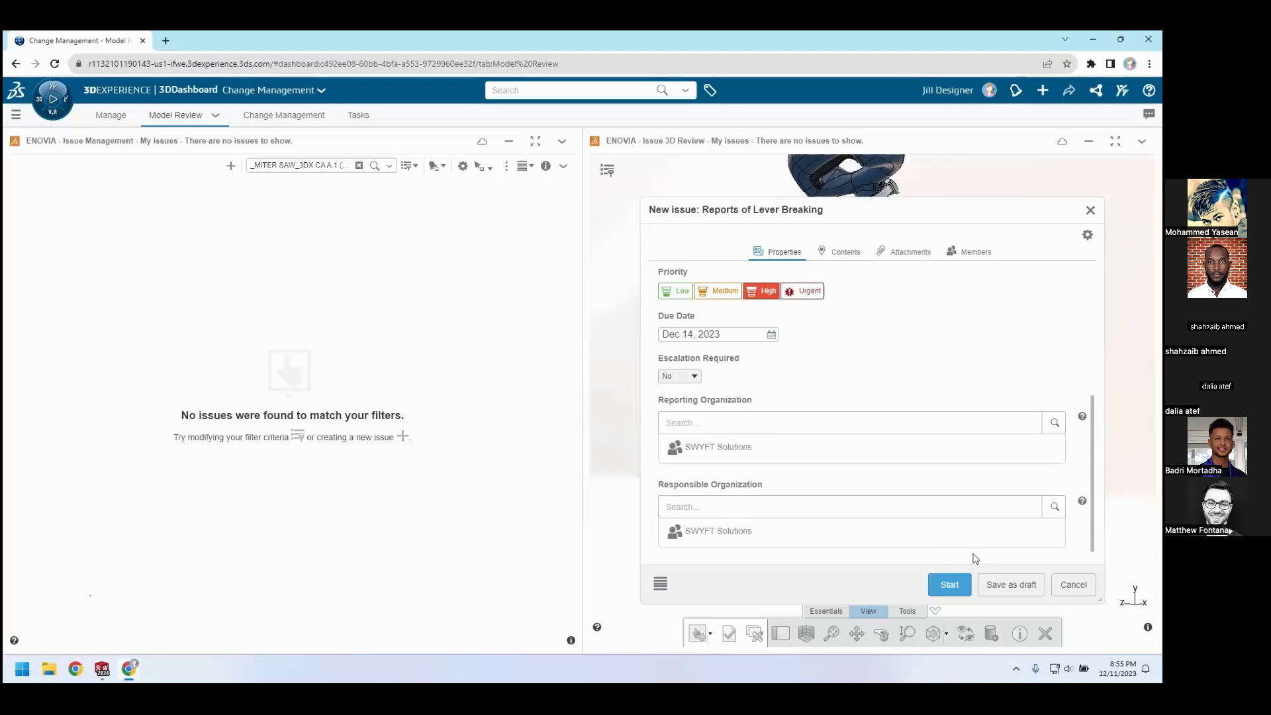
Pick the miter detent lever in the 3D model as the issue's affected item, with the miter saw assembly as context
click(855, 255)
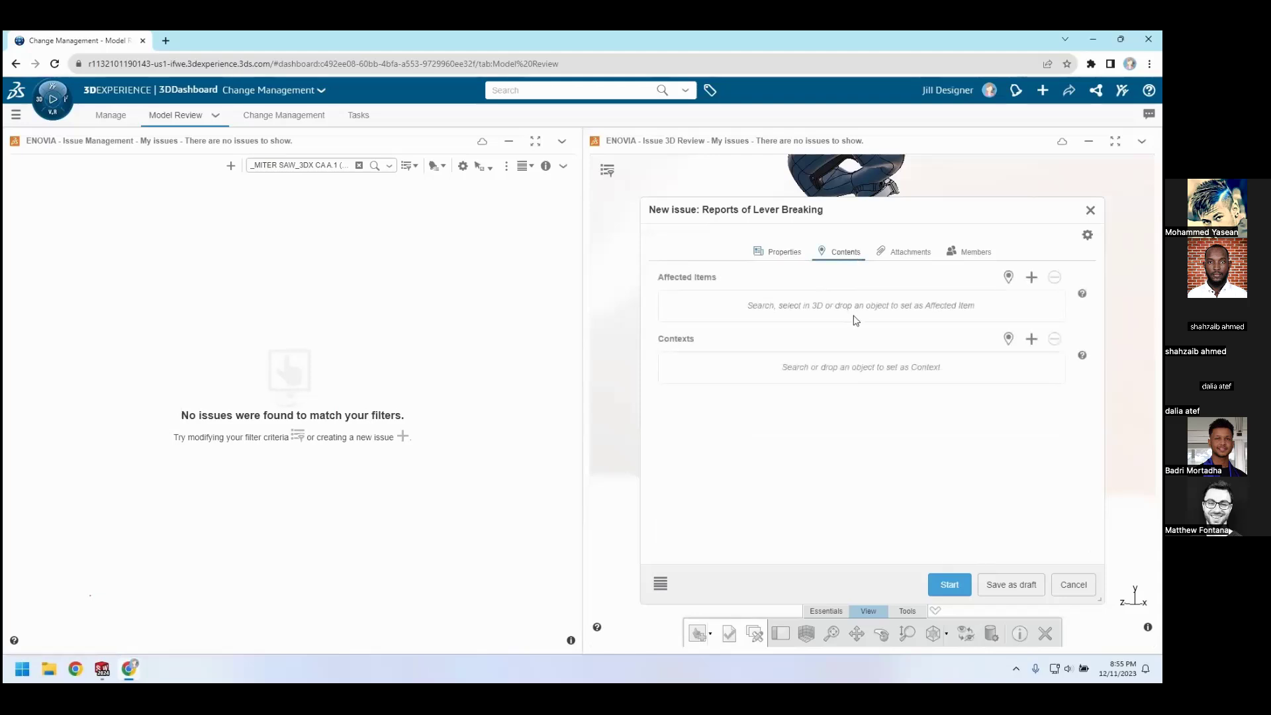
click(1006, 282)
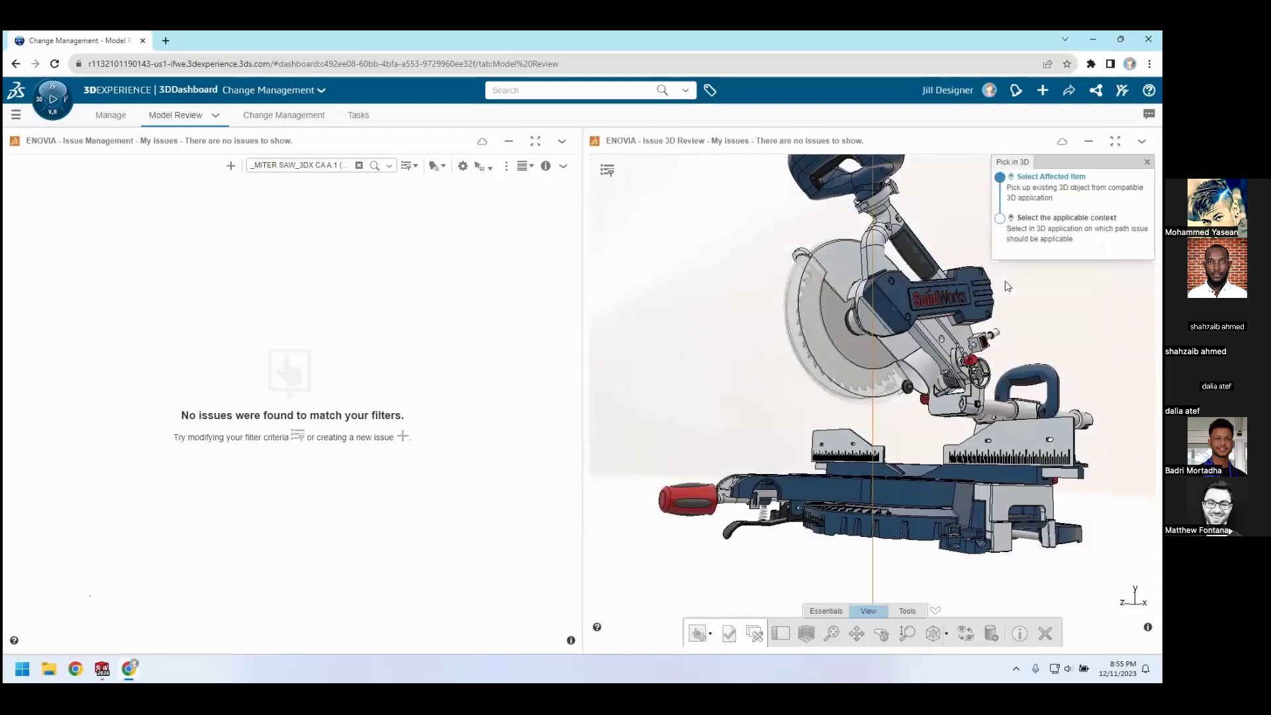
click(755, 532)
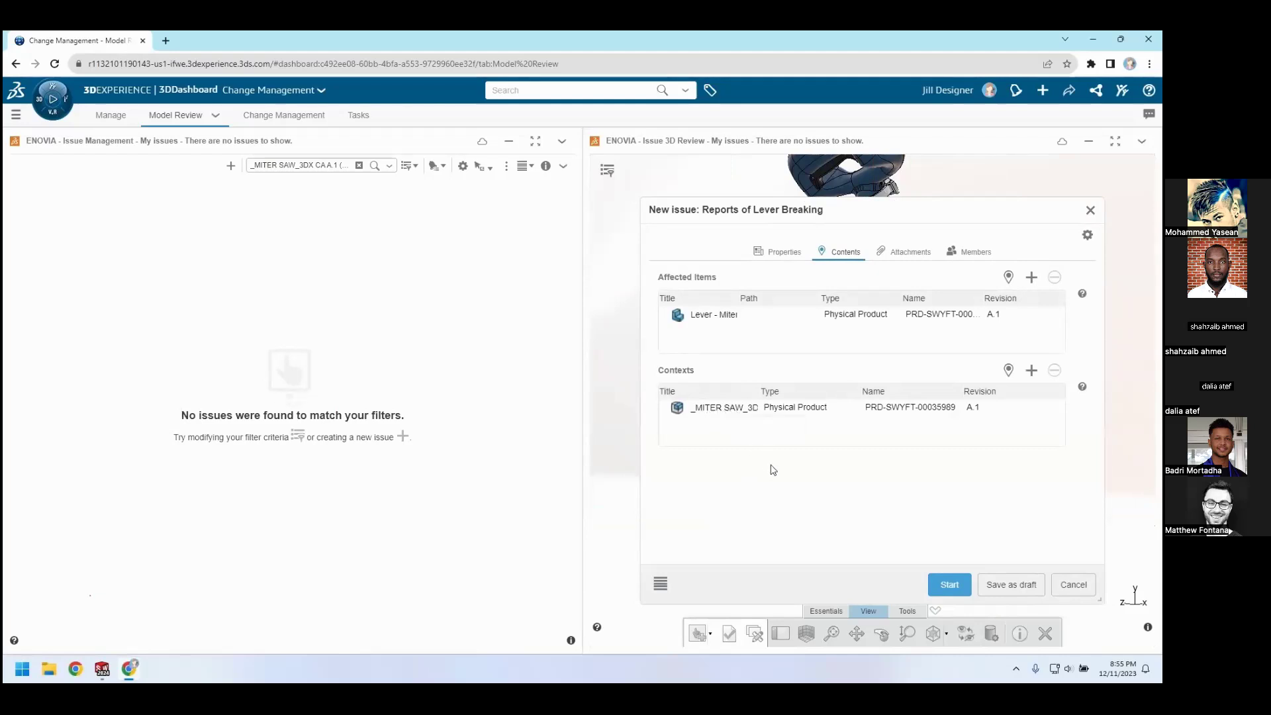
Replace the issue's owner with the reviewing colleague, entered by full name, and start the issue
click(890, 258)
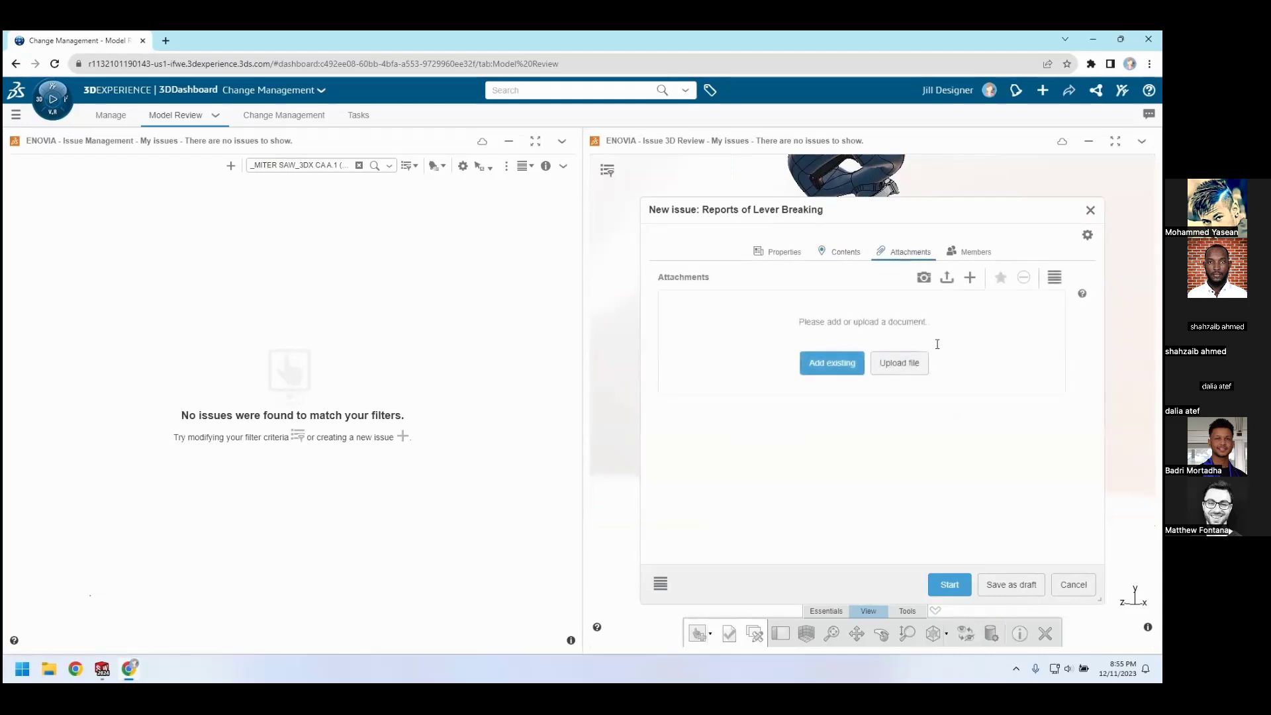
click(977, 251)
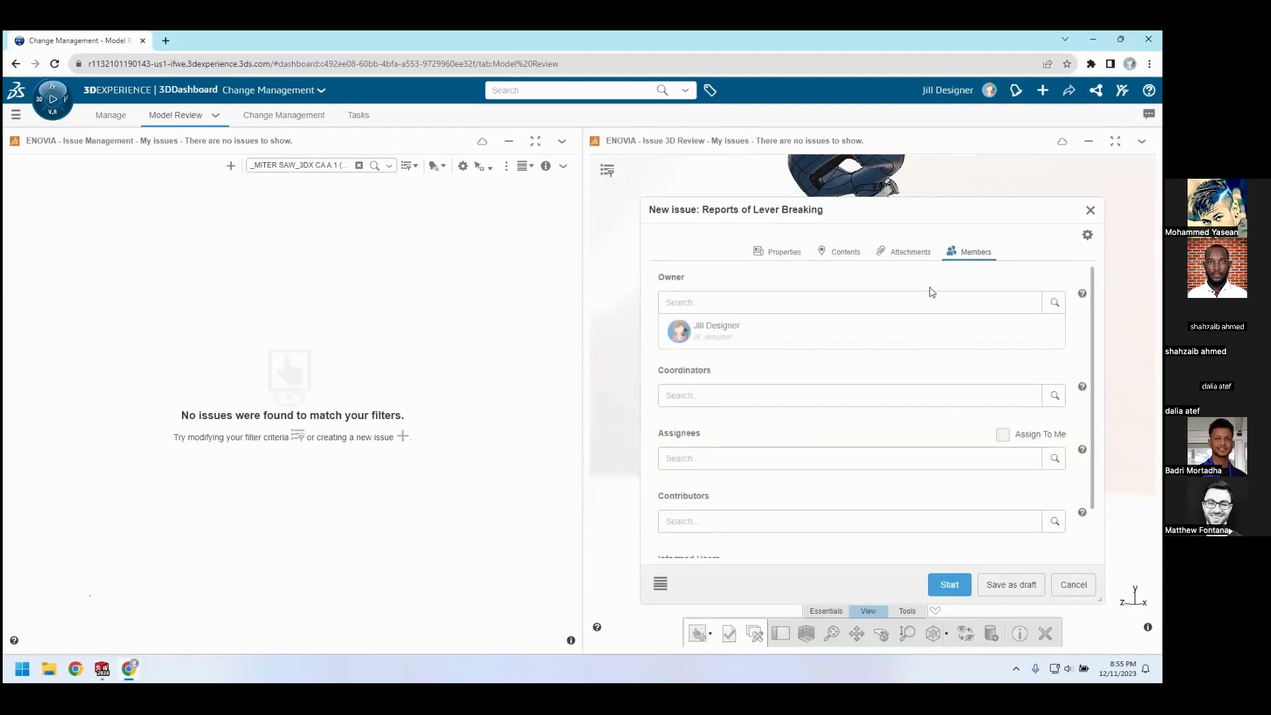
text(Matthew Fontana)
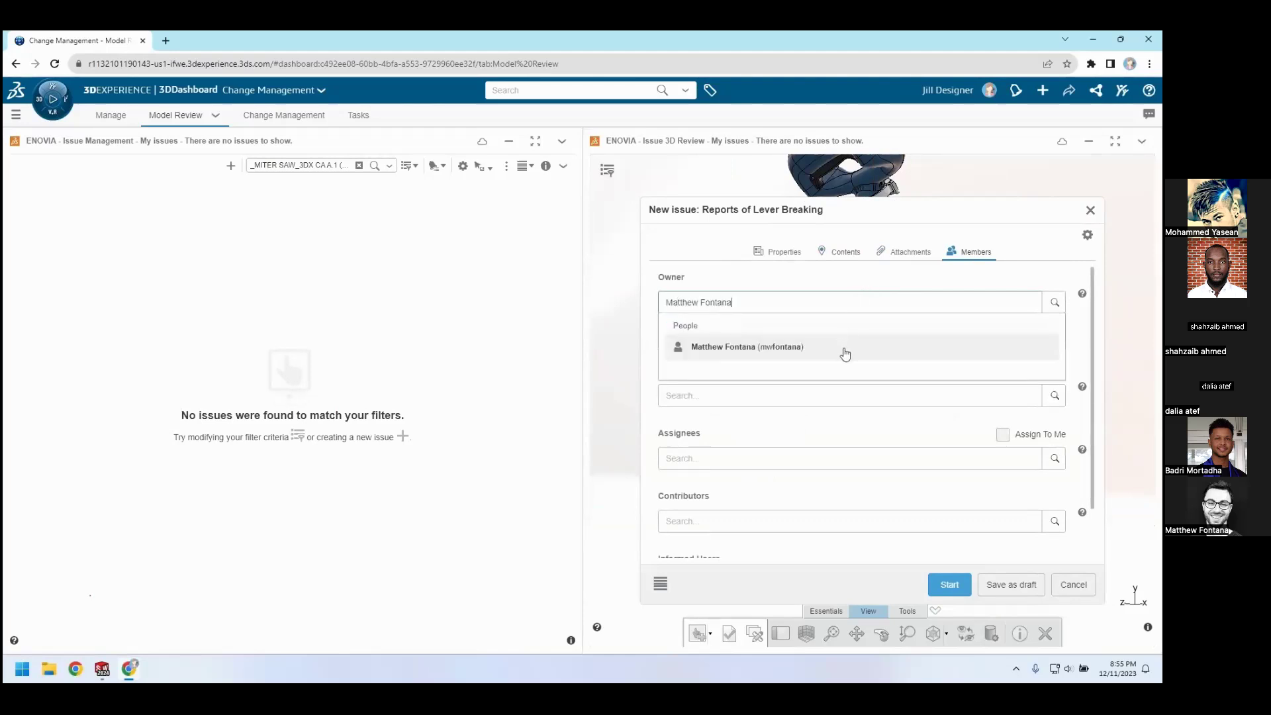
click(847, 351)
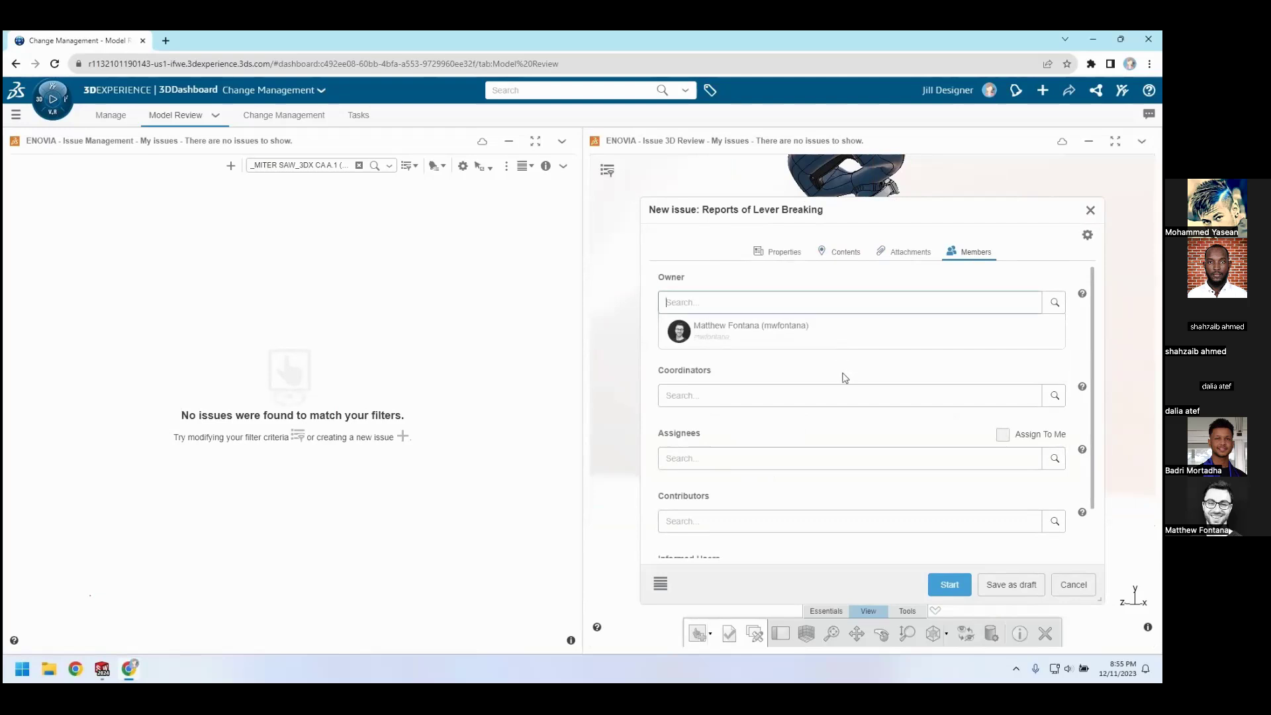
click(942, 580)
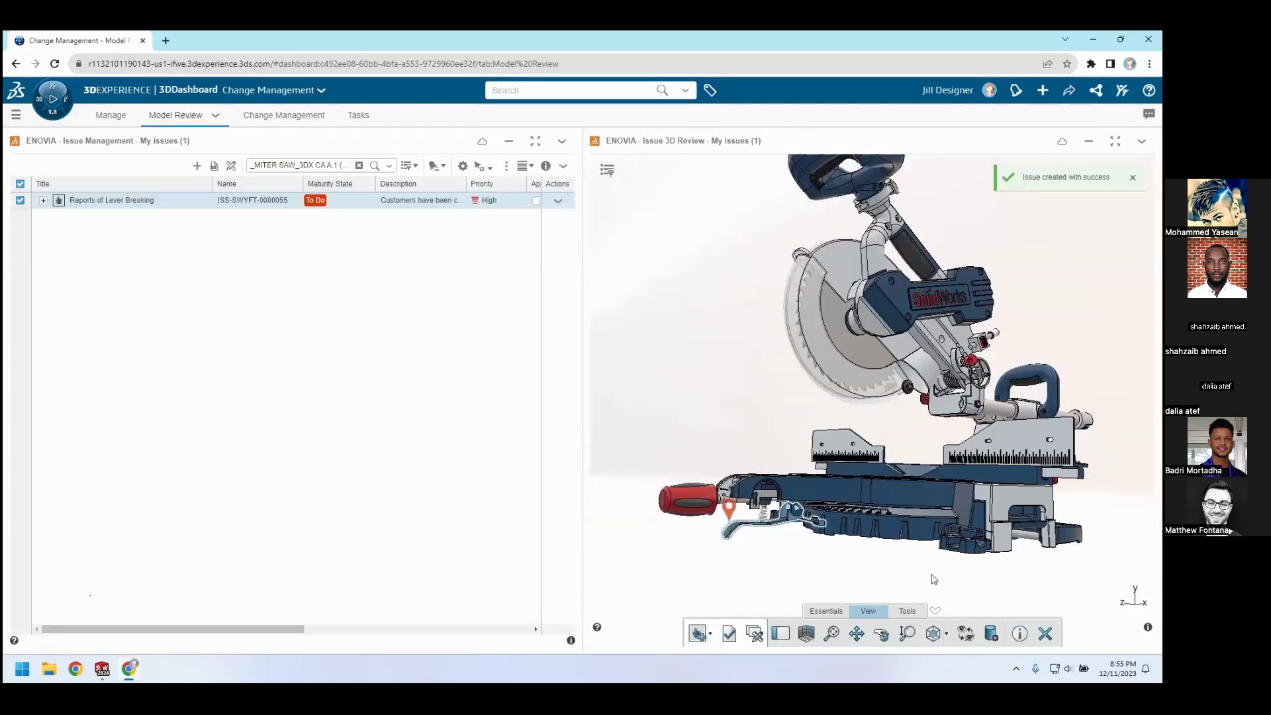
Open the Reports of Lever Breaking issue and review its properties, contents, attachments and members
click(185, 205)
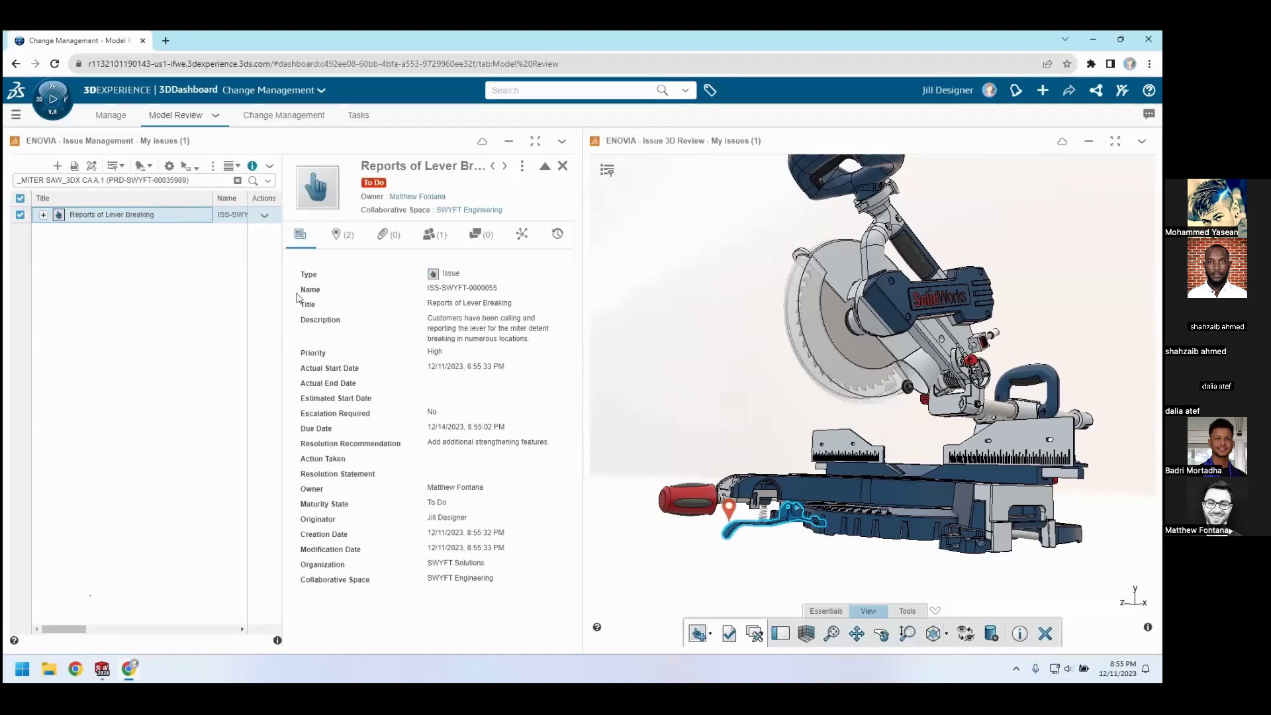
click(343, 235)
click(389, 235)
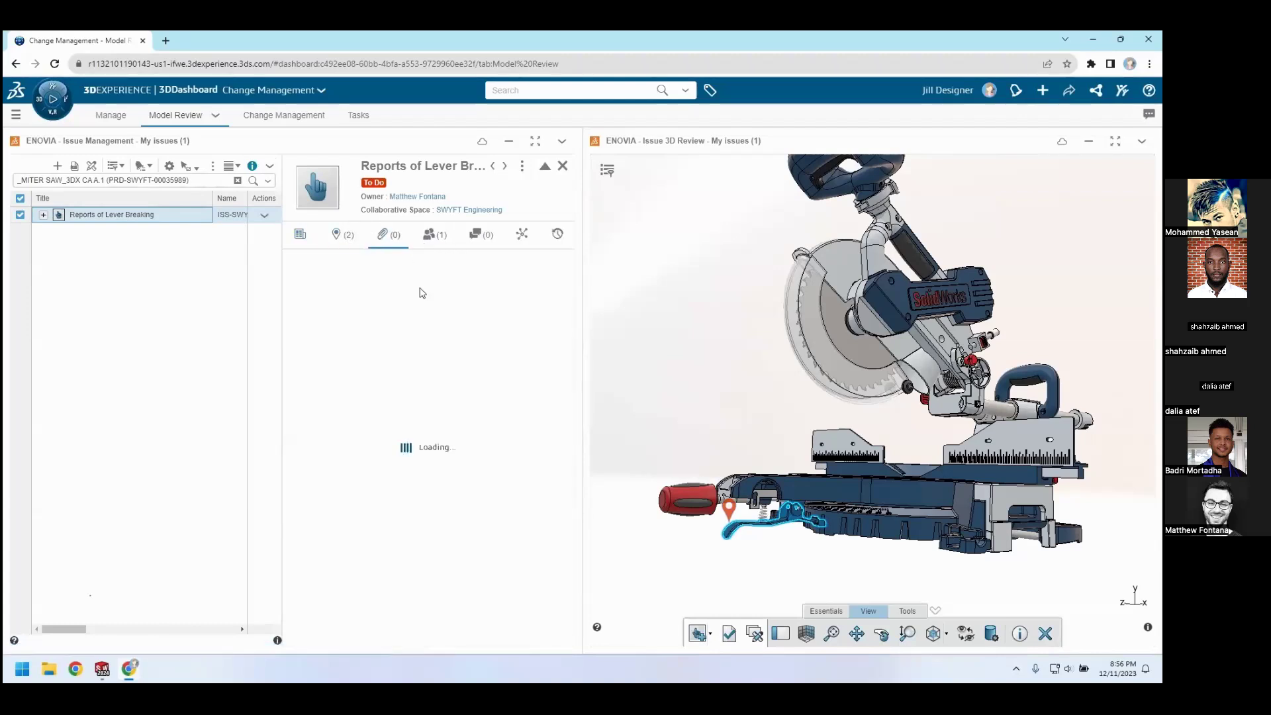
click(435, 235)
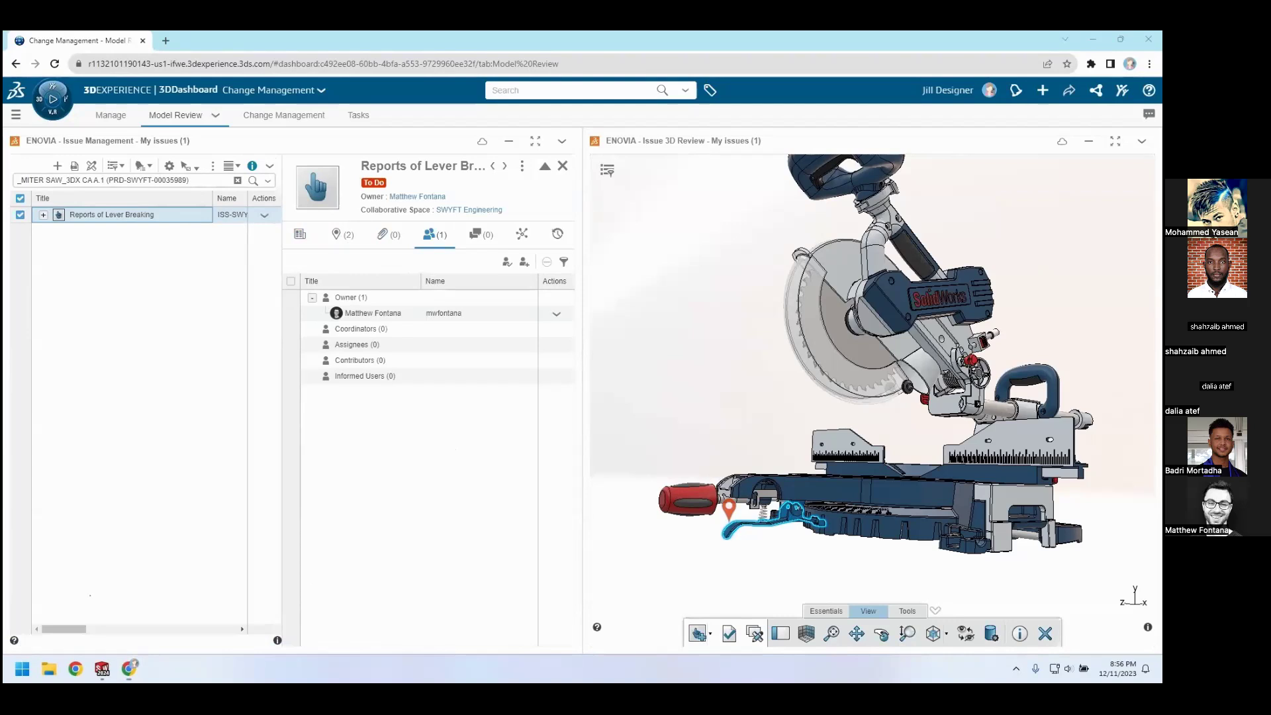
key(Right)
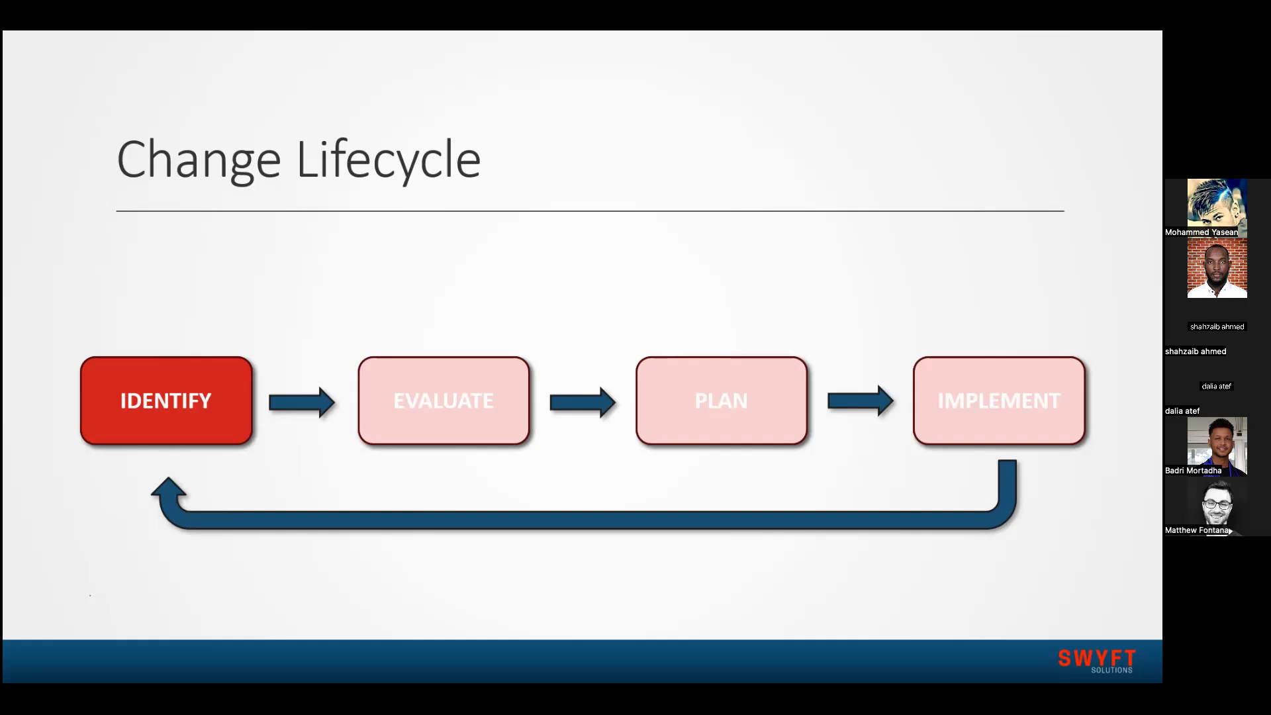
key(Right)
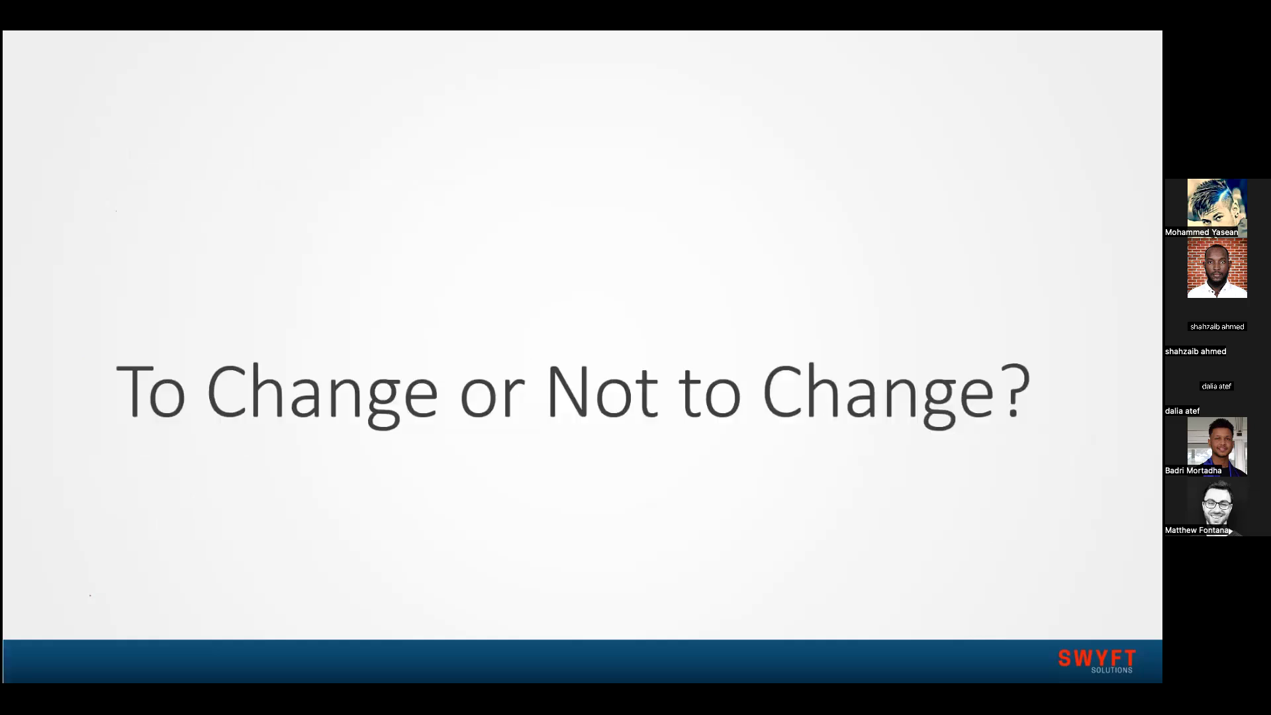
key(Right)
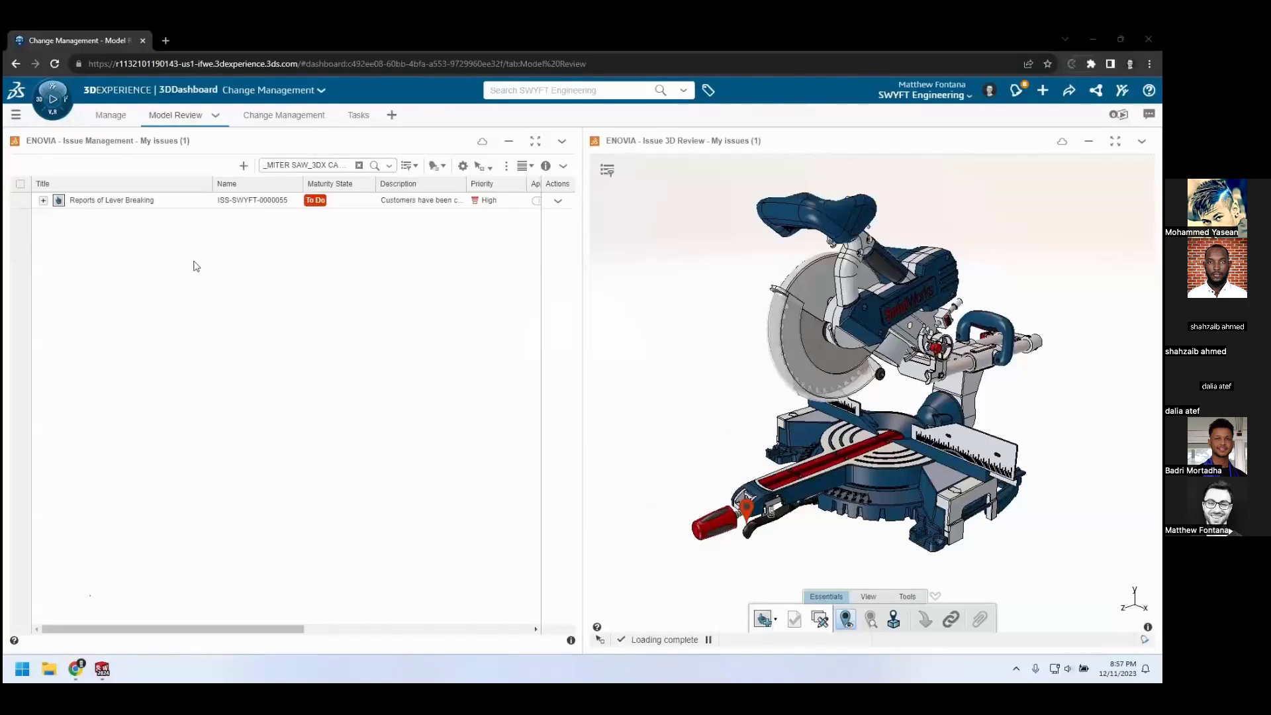
As the issue's owner, select Reports of Lever Breaking and examine its marker and the affected lever on the 3D miter saw
click(185, 205)
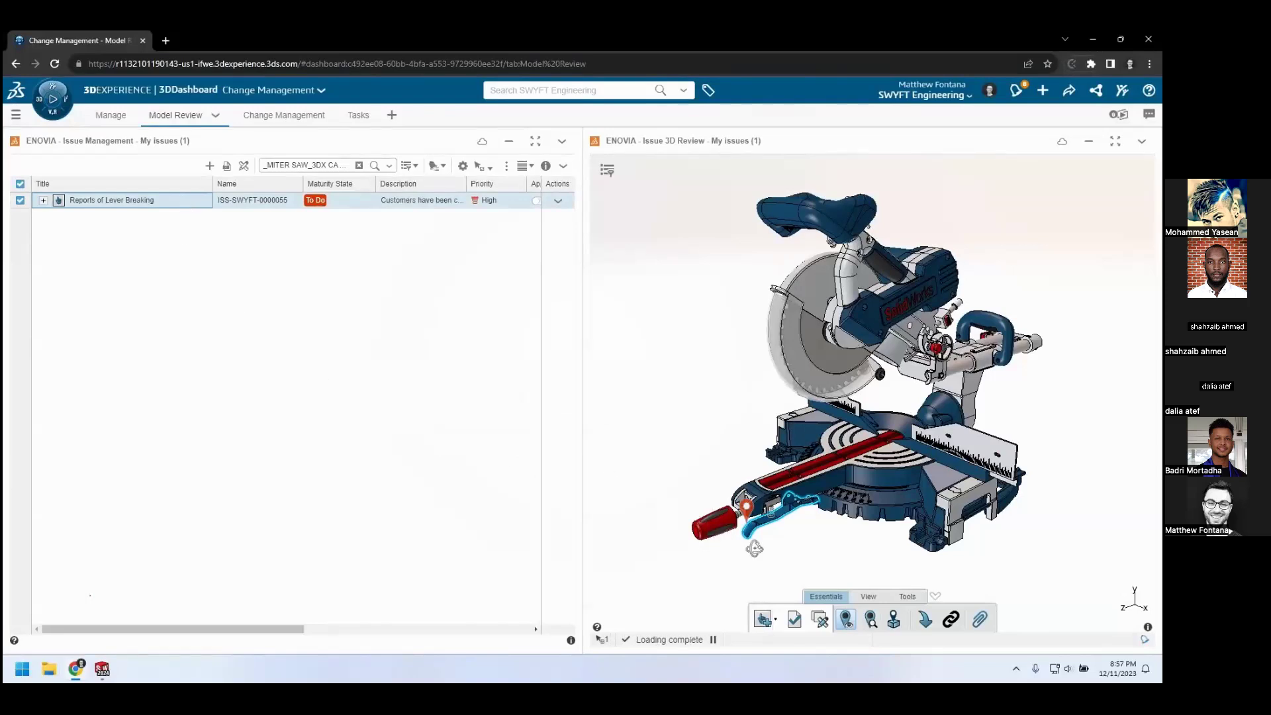
click(746, 525)
mouse_move(746, 506)
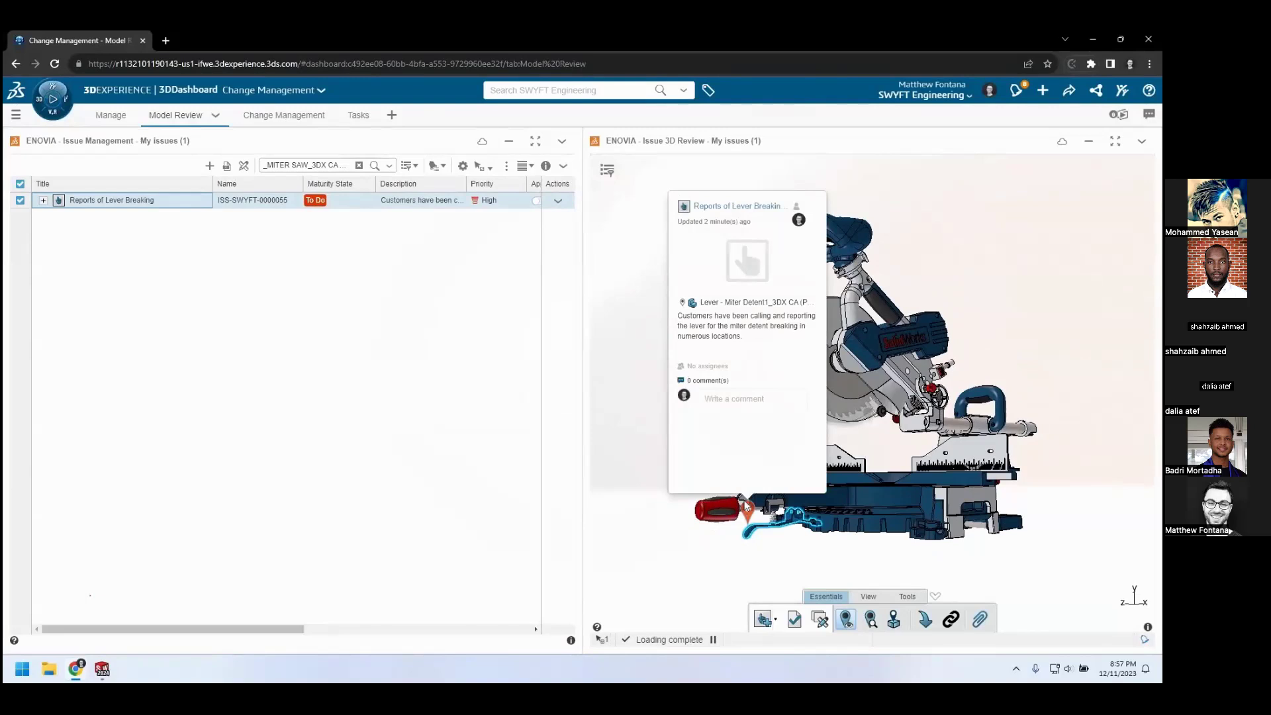
scroll(784, 548, up, 5)
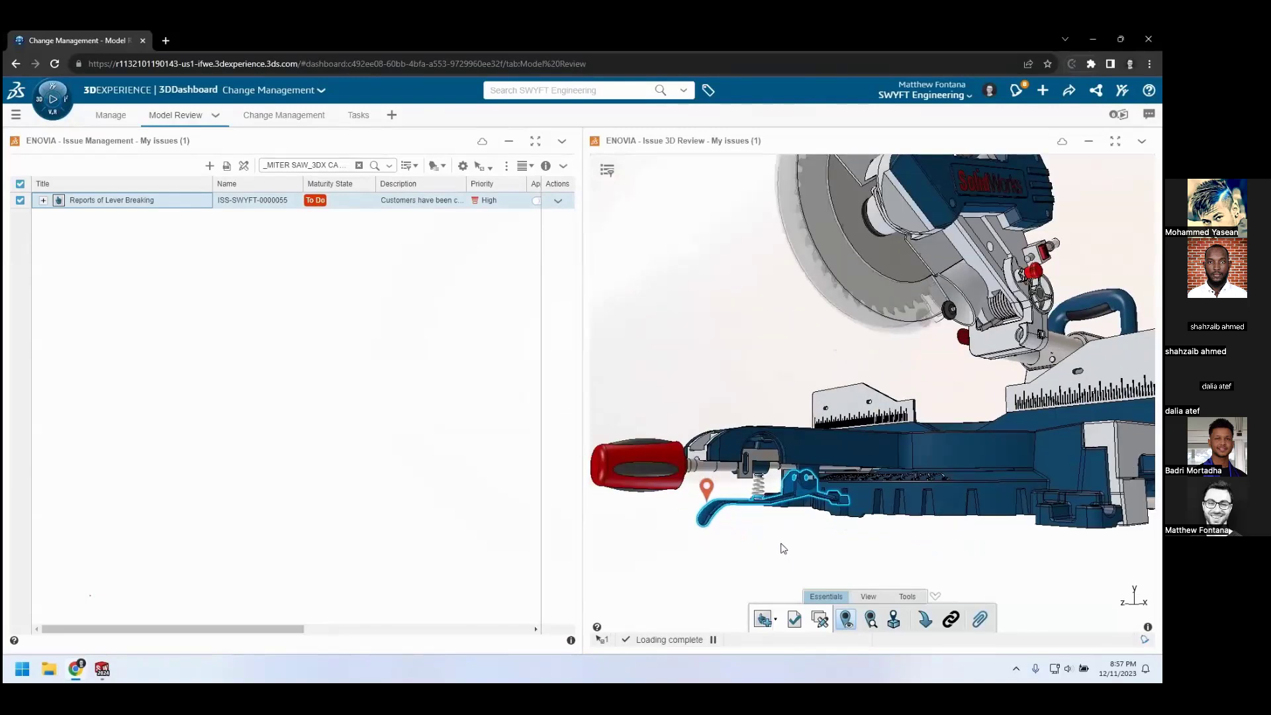
scroll(784, 549, up, 2)
middle_drag(748, 558, 769, 562)
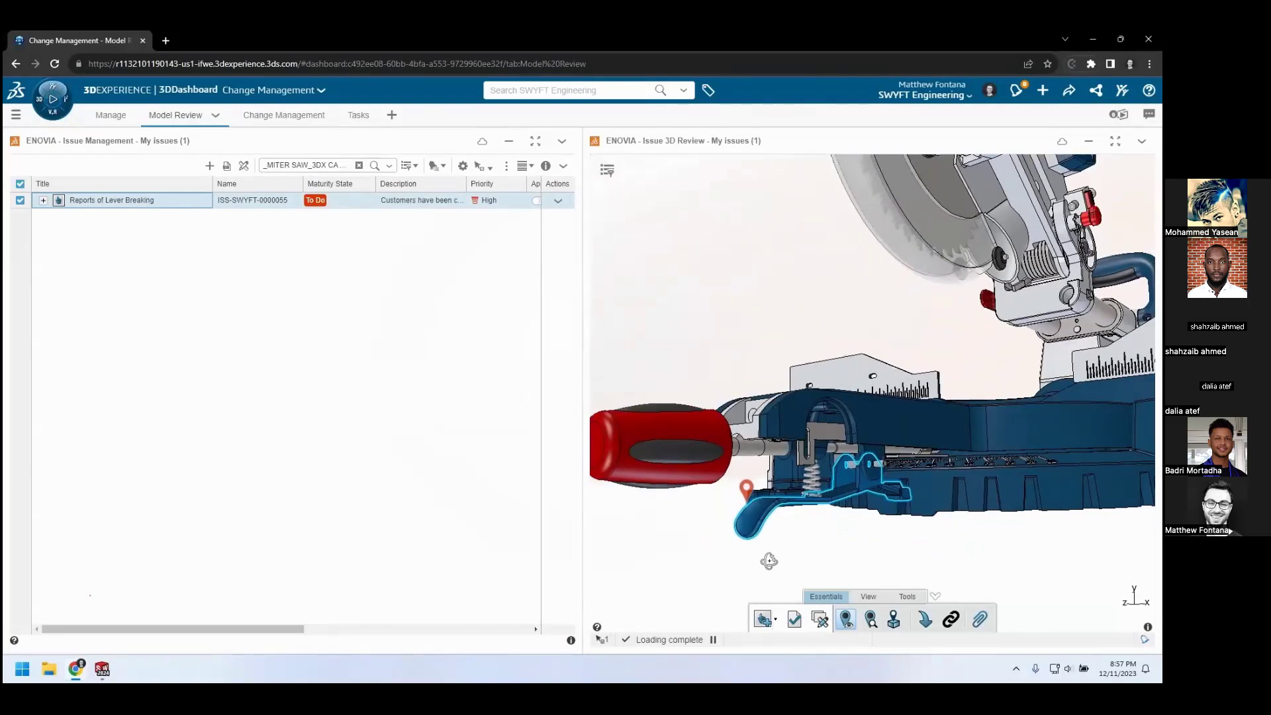
Create a change action to resolve the Reports of Lever Breaking issue and title it "Update Lever to Reduce Breakage"
click(227, 170)
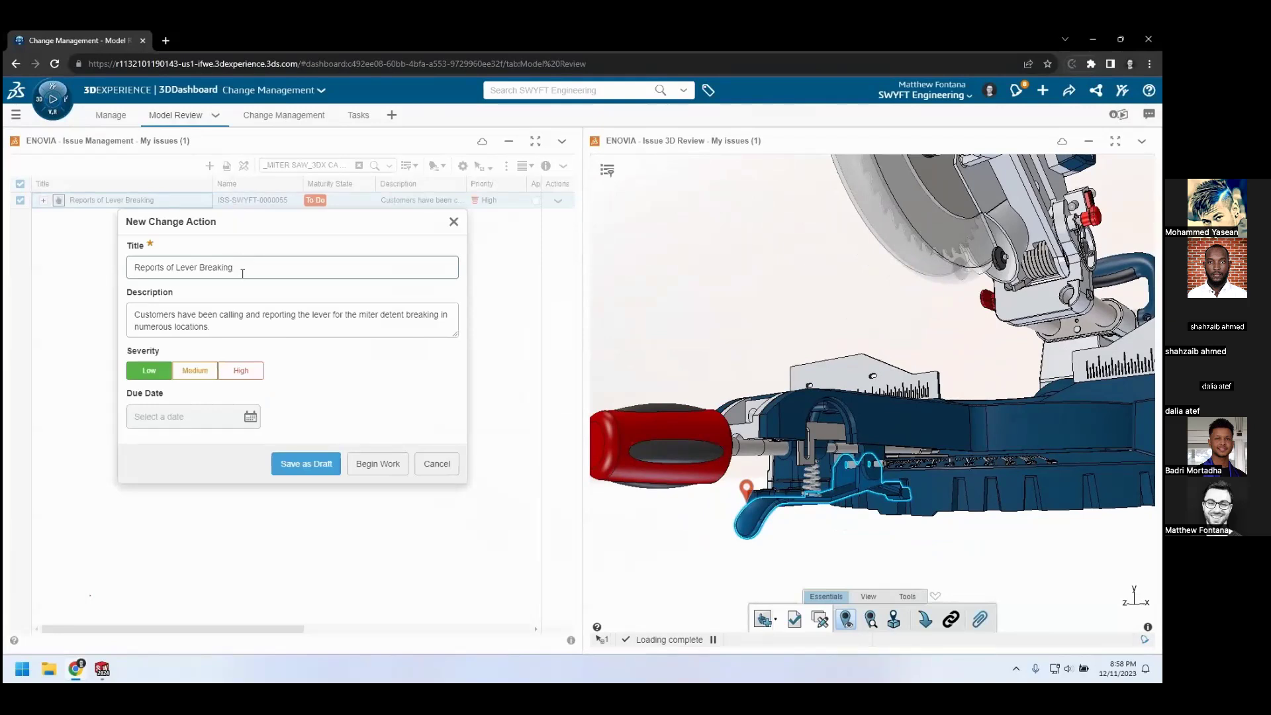
drag(239, 272, 101, 267)
text(Update Lever to Reduce Bre)
key(BackSpace)
key(BackSpace)
text(Reduce Breakage)
Set the change action's due date to 2023-12-21 and save it as a draft
click(249, 417)
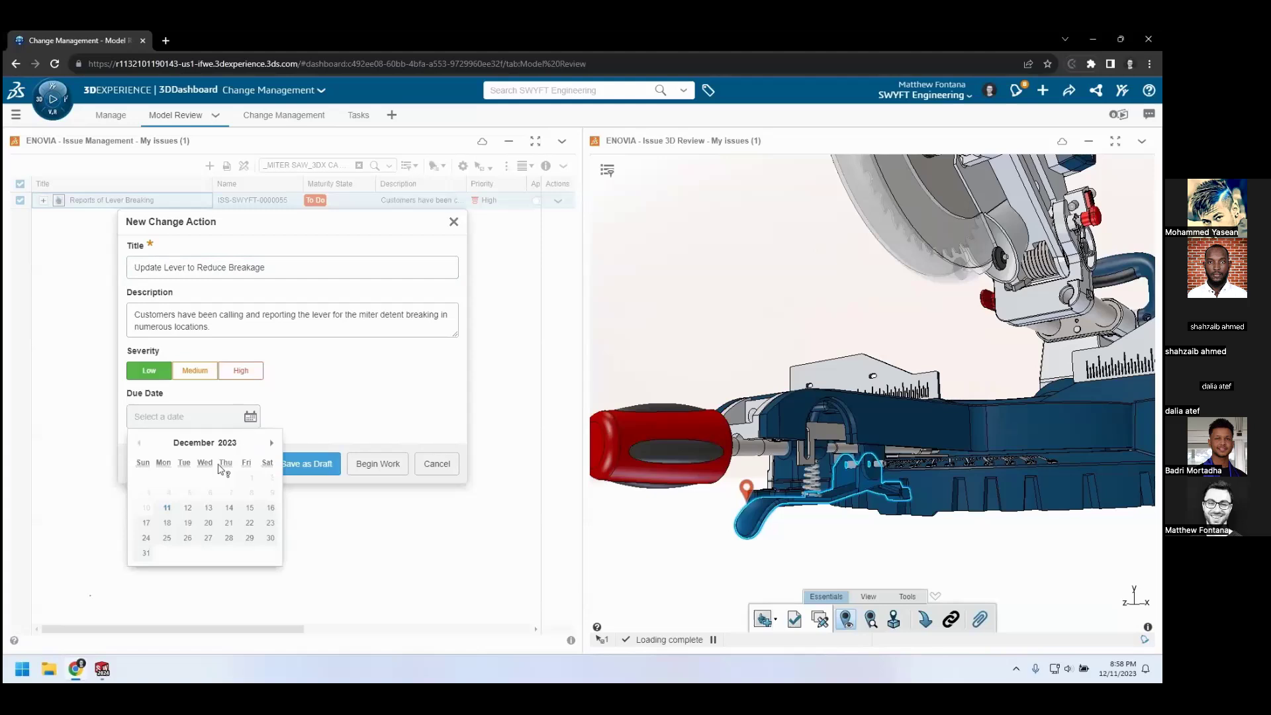
click(229, 525)
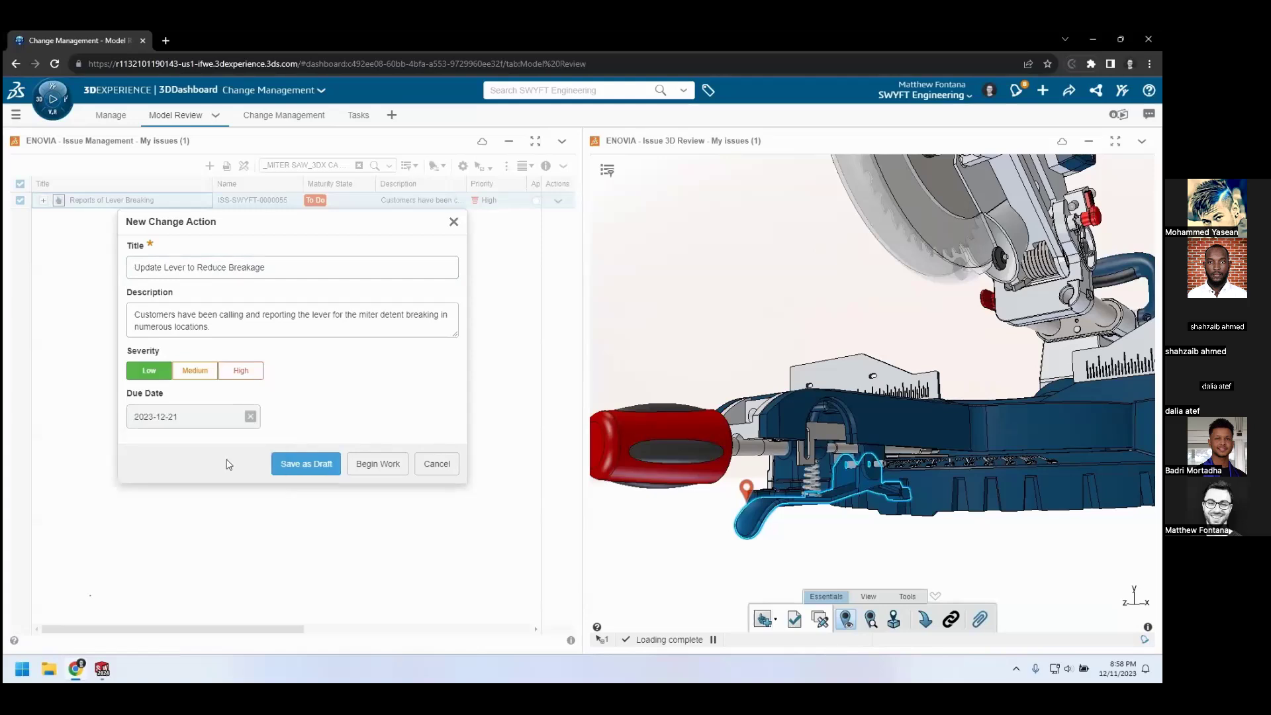
click(279, 463)
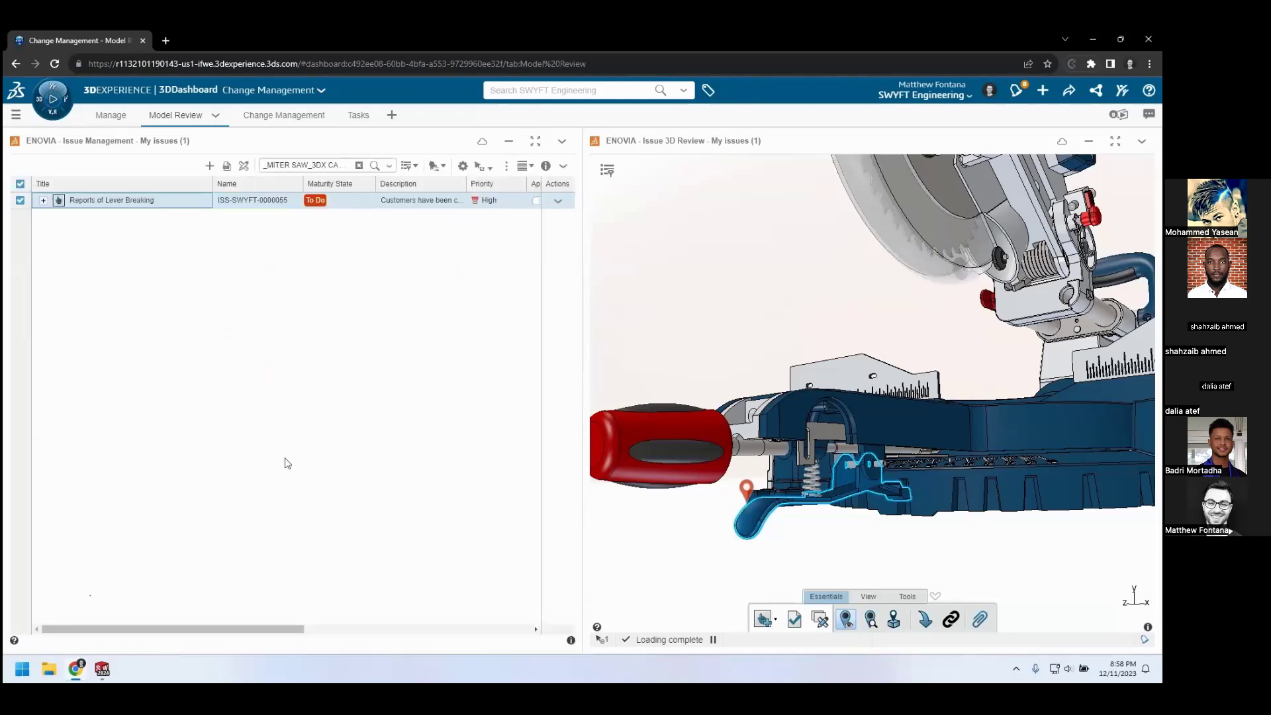
Open the Update Lever to Reduce Breakage change action and add the designer as assignee and Change Action Approval as approver
click(284, 116)
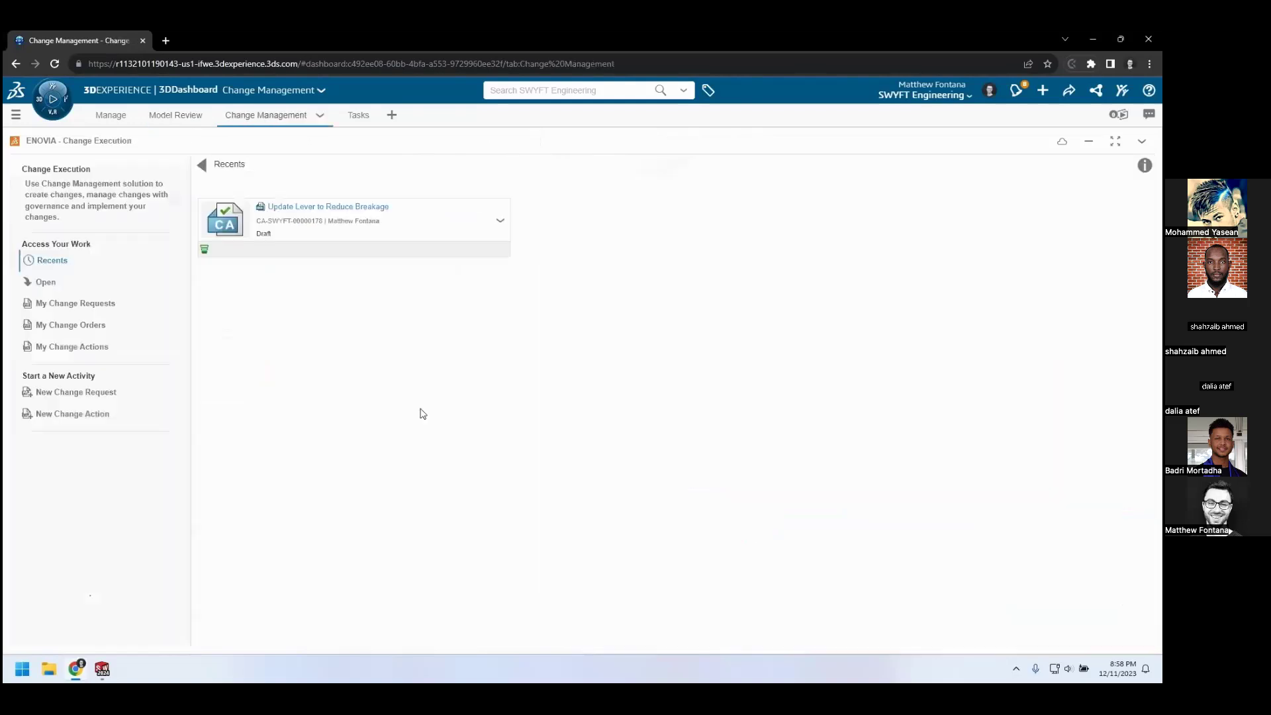
click(326, 218)
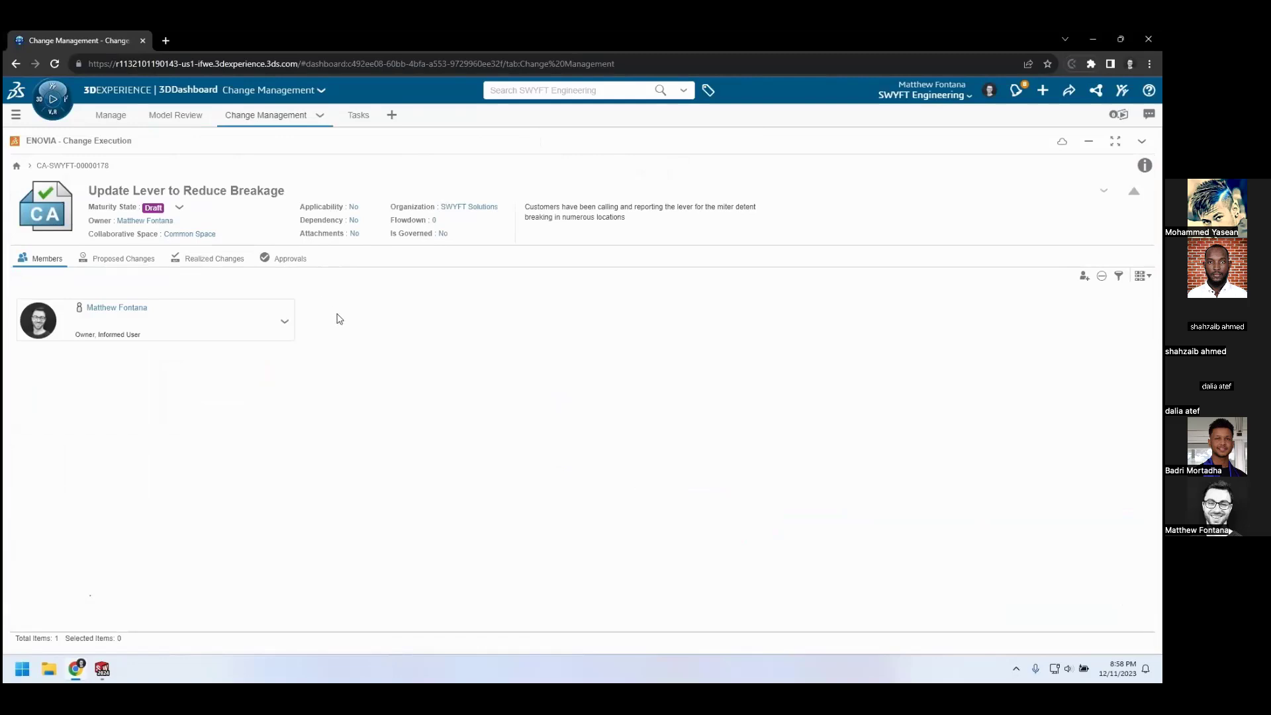
click(1084, 277)
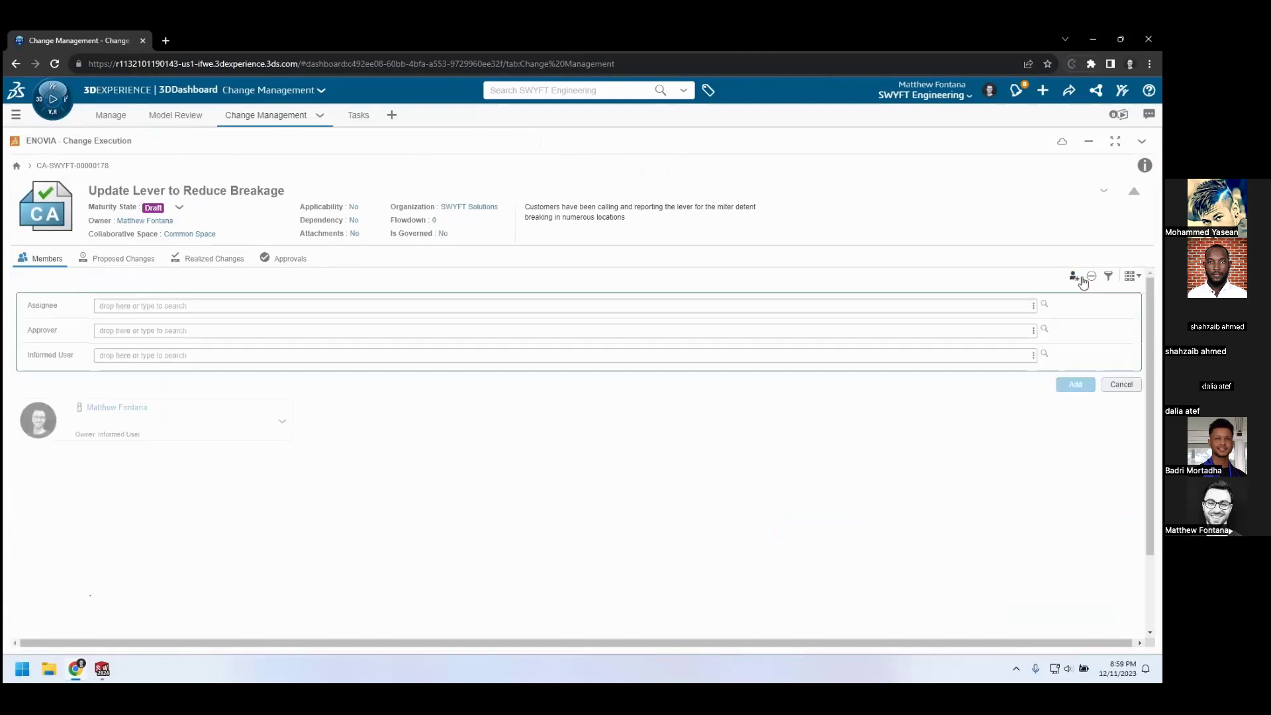
click(443, 306)
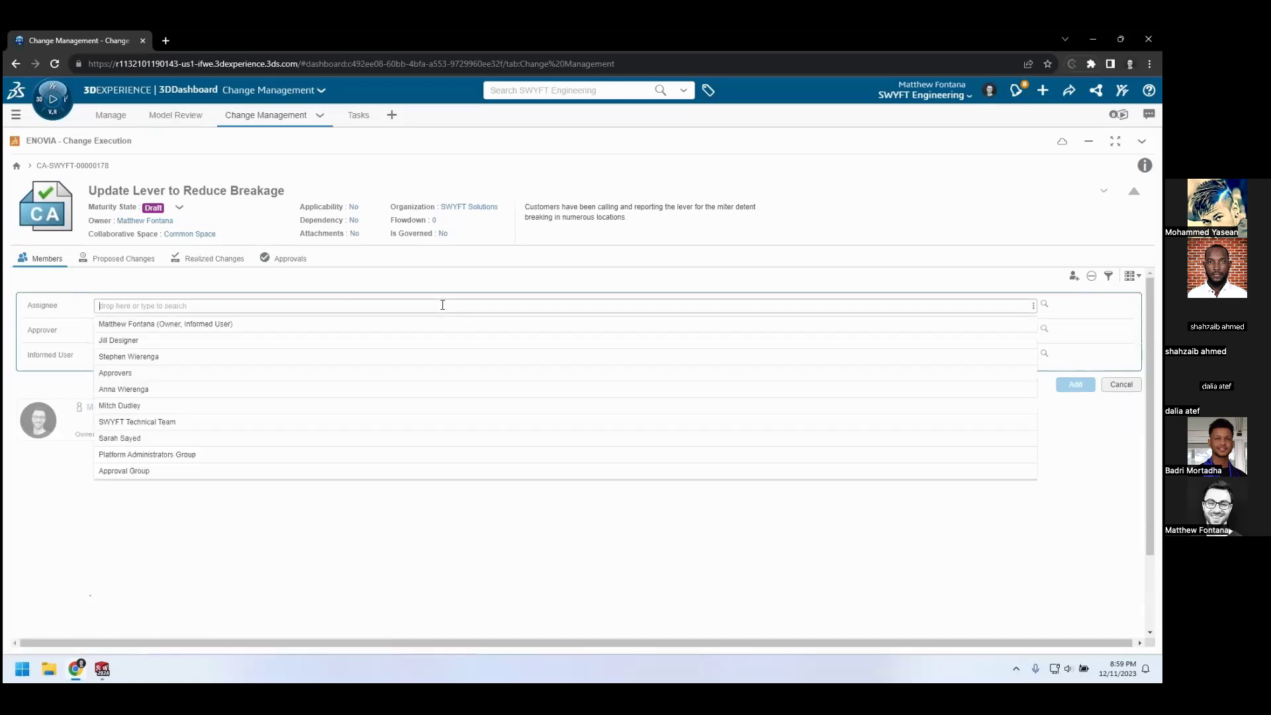
click(262, 341)
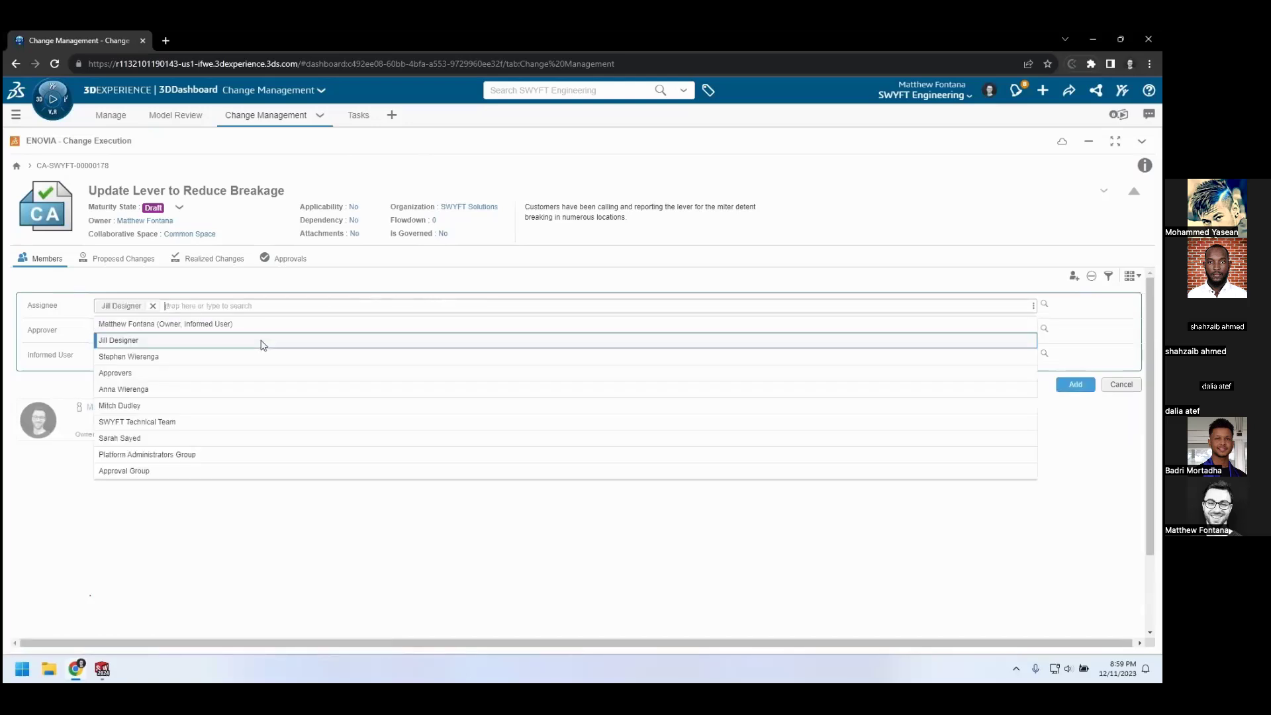
click(48, 330)
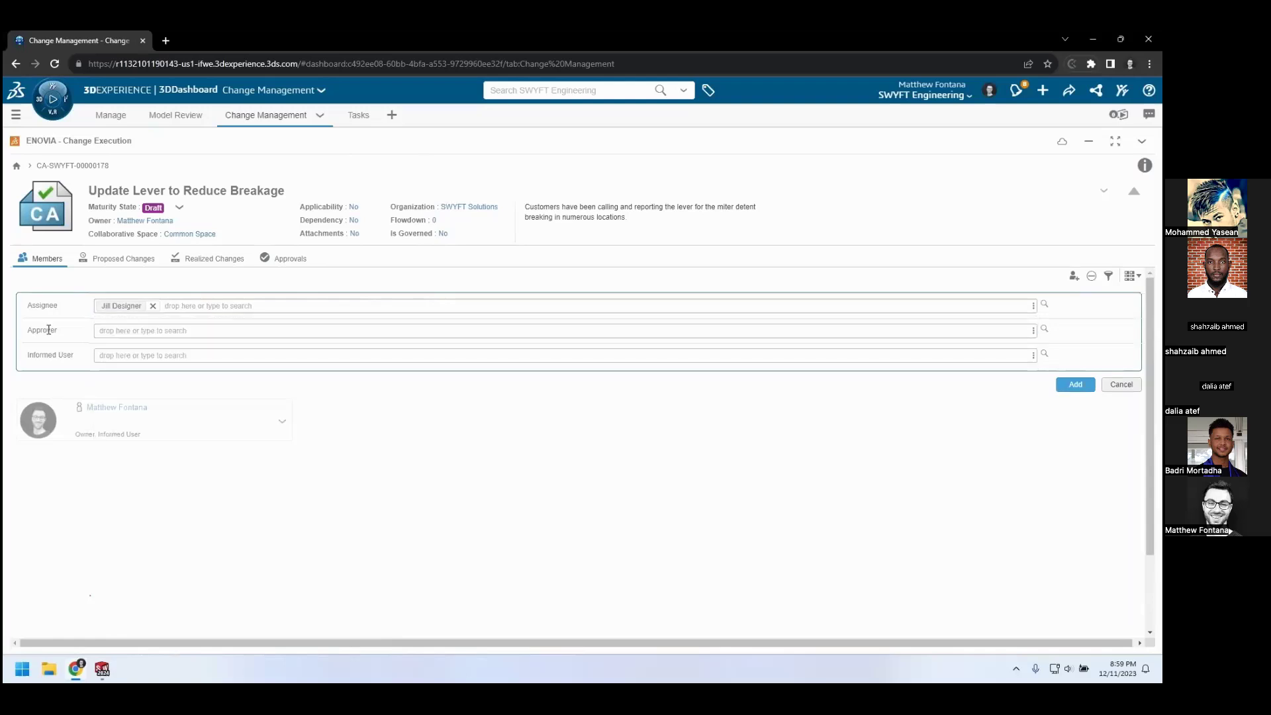
click(122, 331)
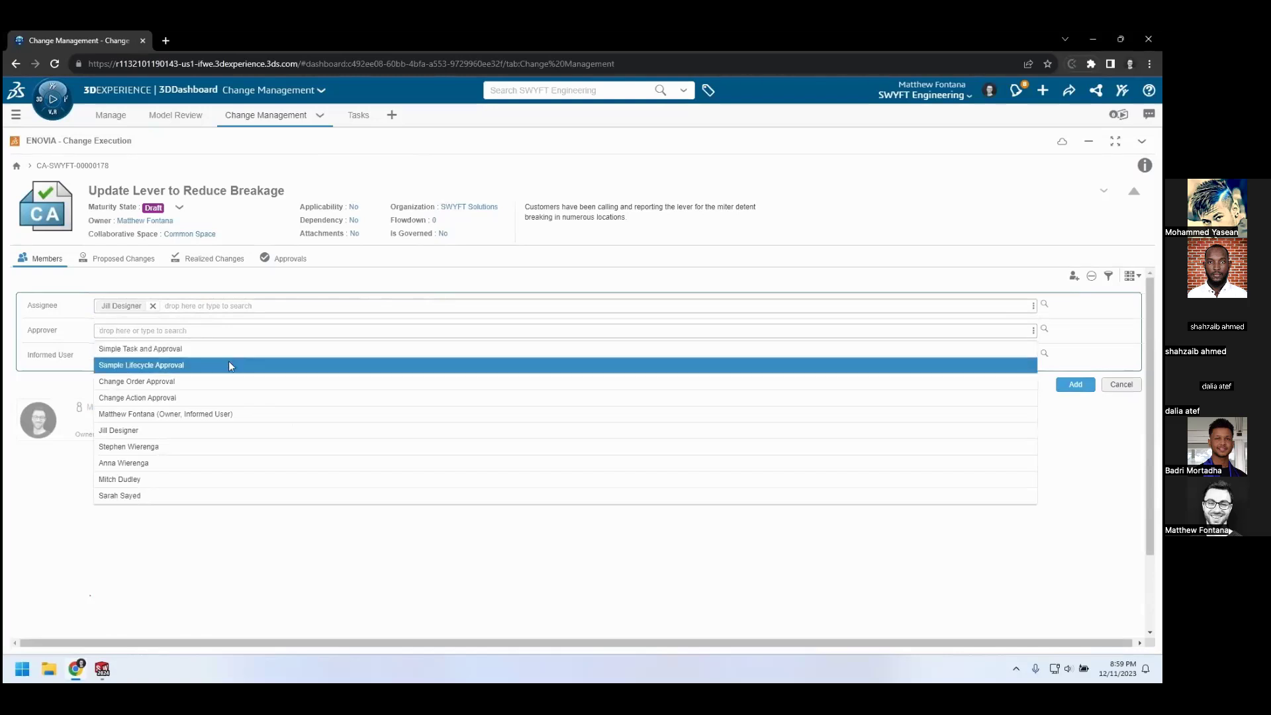
click(234, 398)
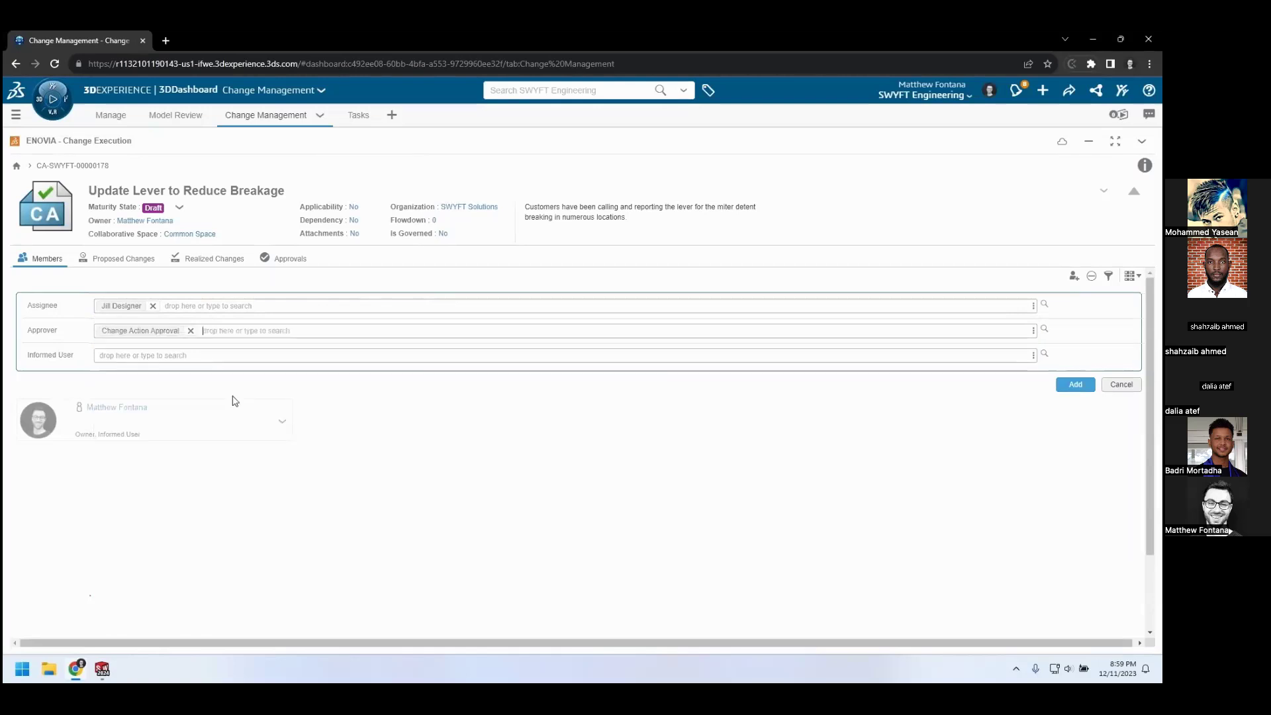
click(1076, 385)
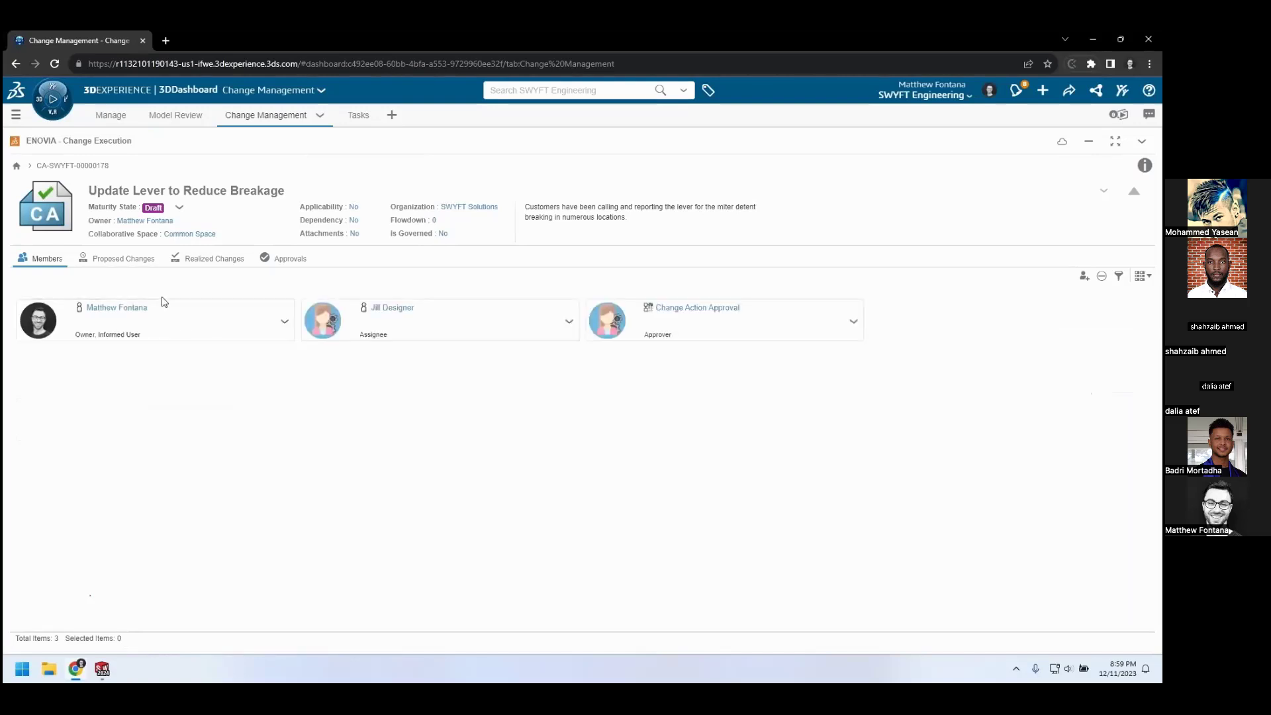
Review the proposed change for Lever - Miter Detent1_3DX CA and its activities, and open its change assessment
click(136, 265)
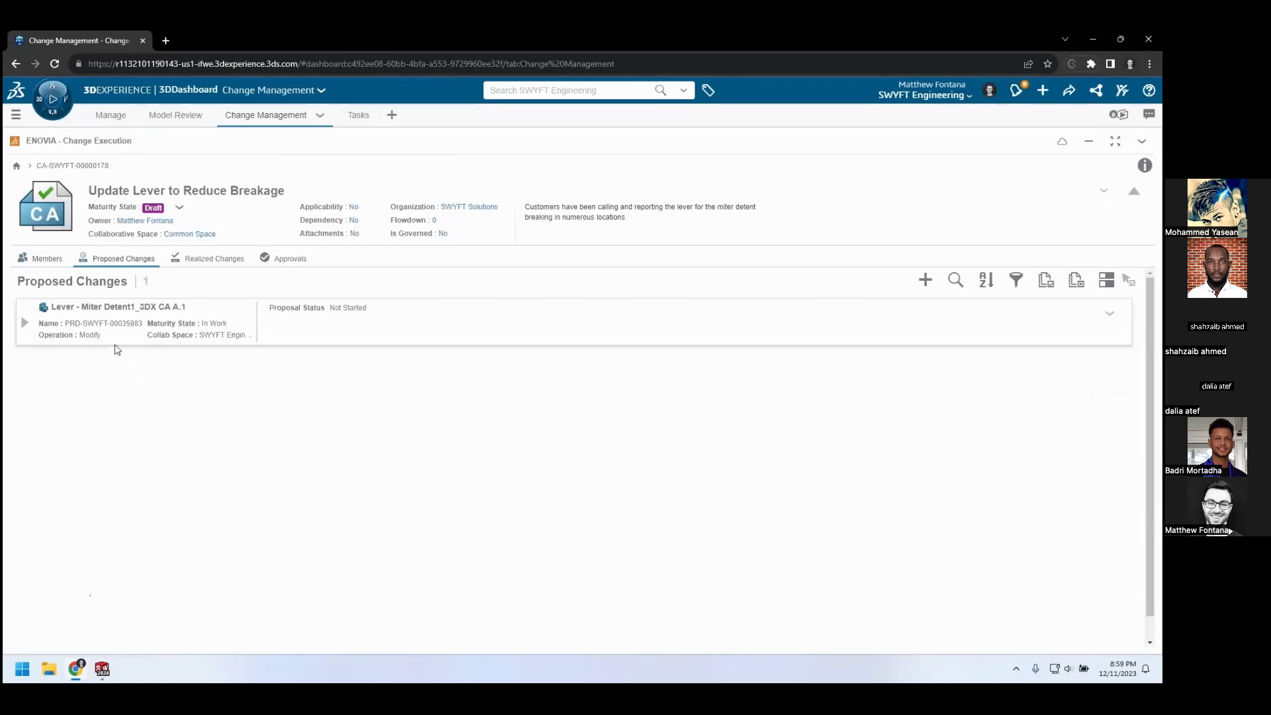
click(123, 317)
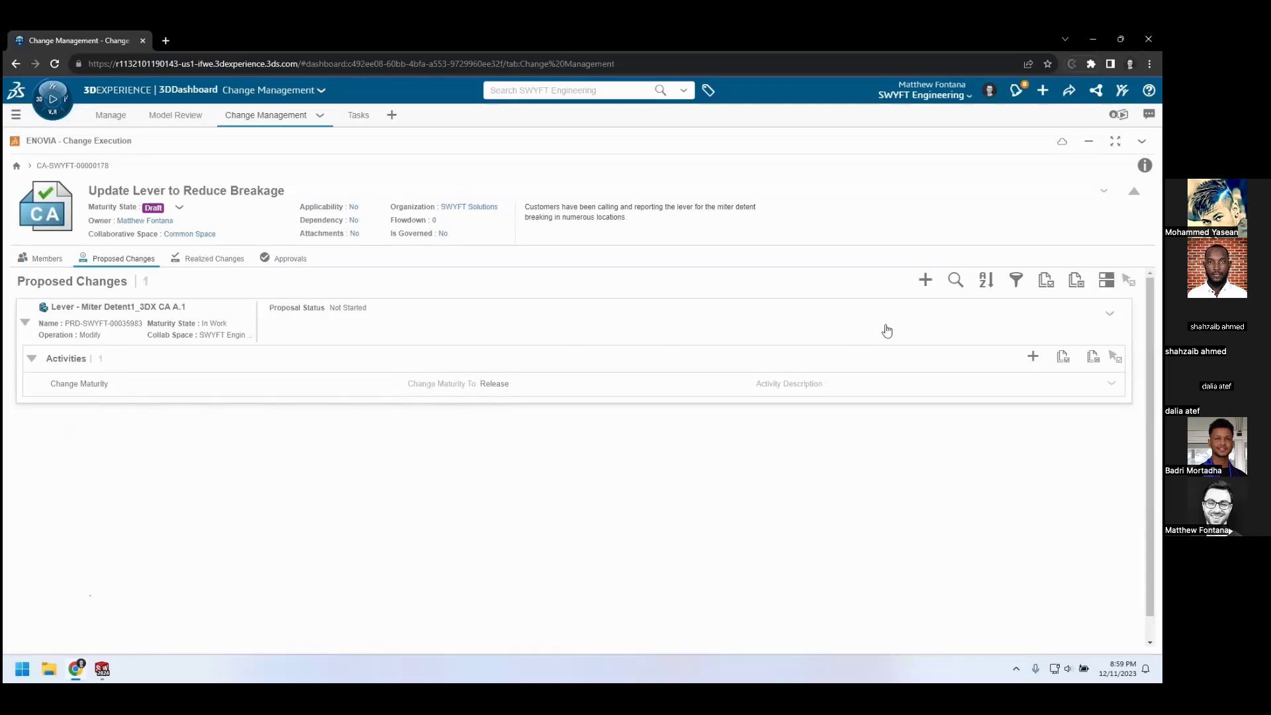
click(1108, 316)
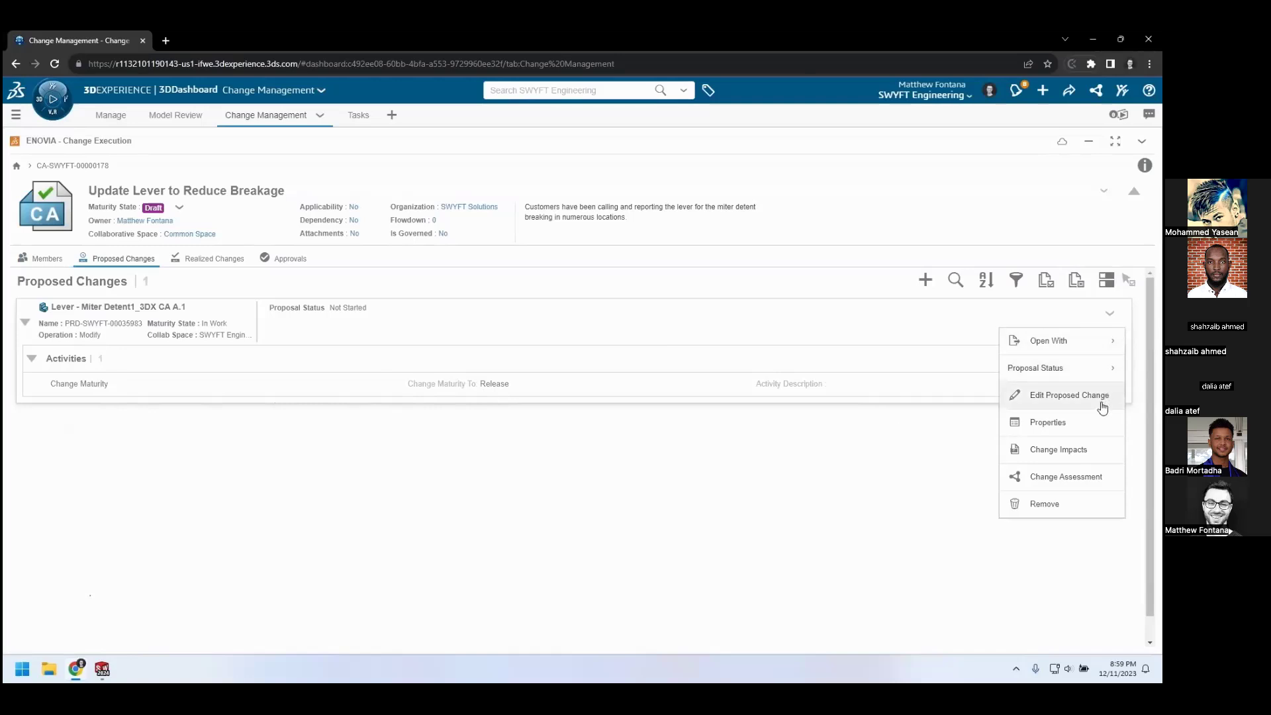
click(1112, 478)
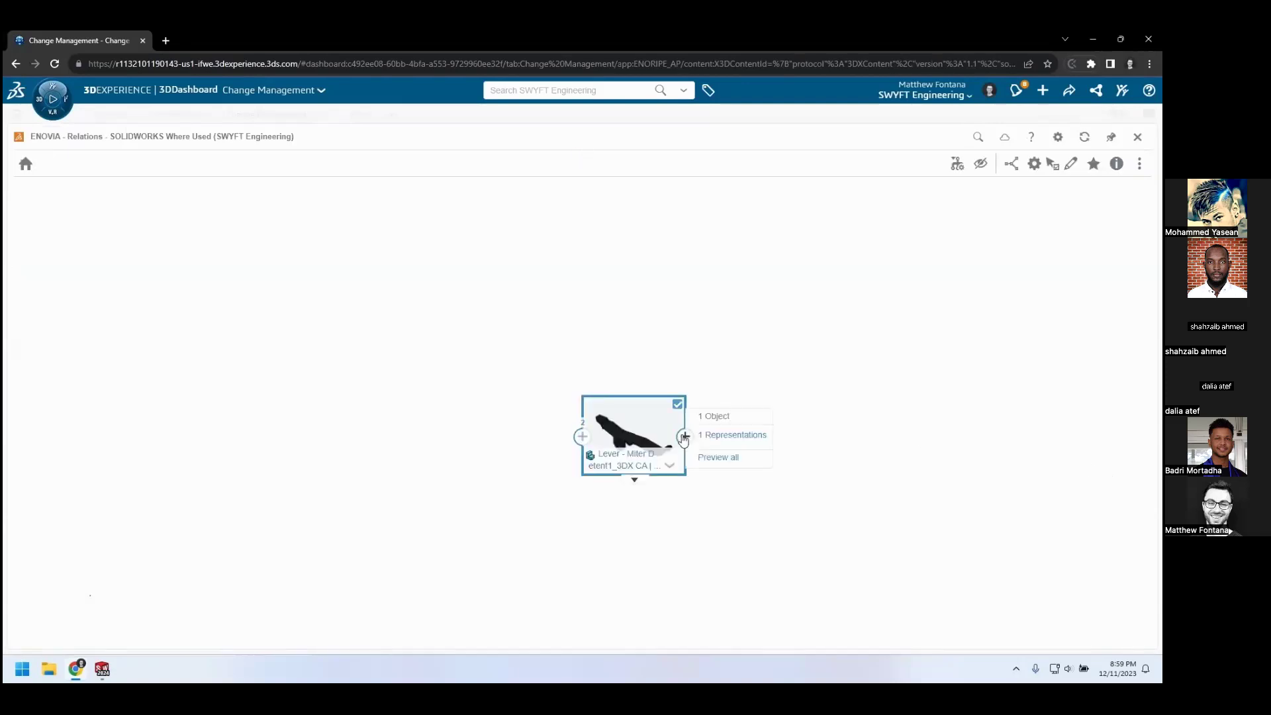
Expand the lever's where-used relations through TABLE_3DX CA and _MITER SAW_3DX CA, including the related drawings
mouse_move(583, 436)
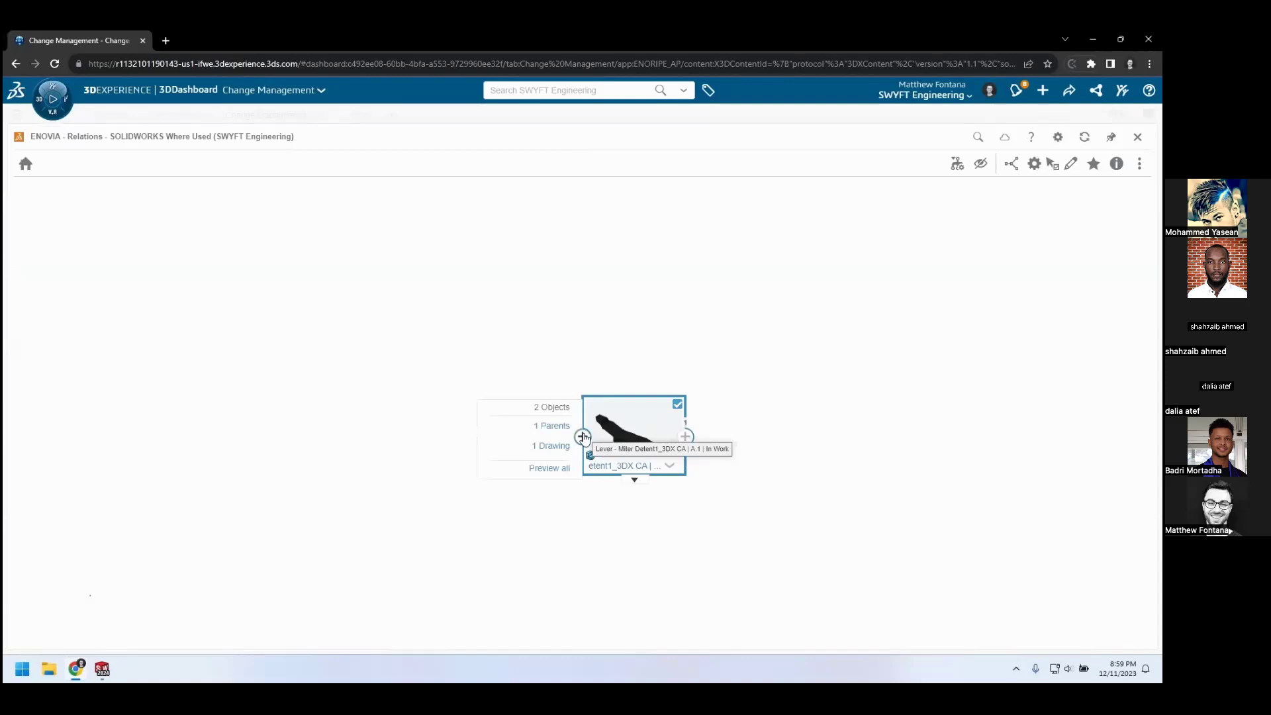
click(583, 436)
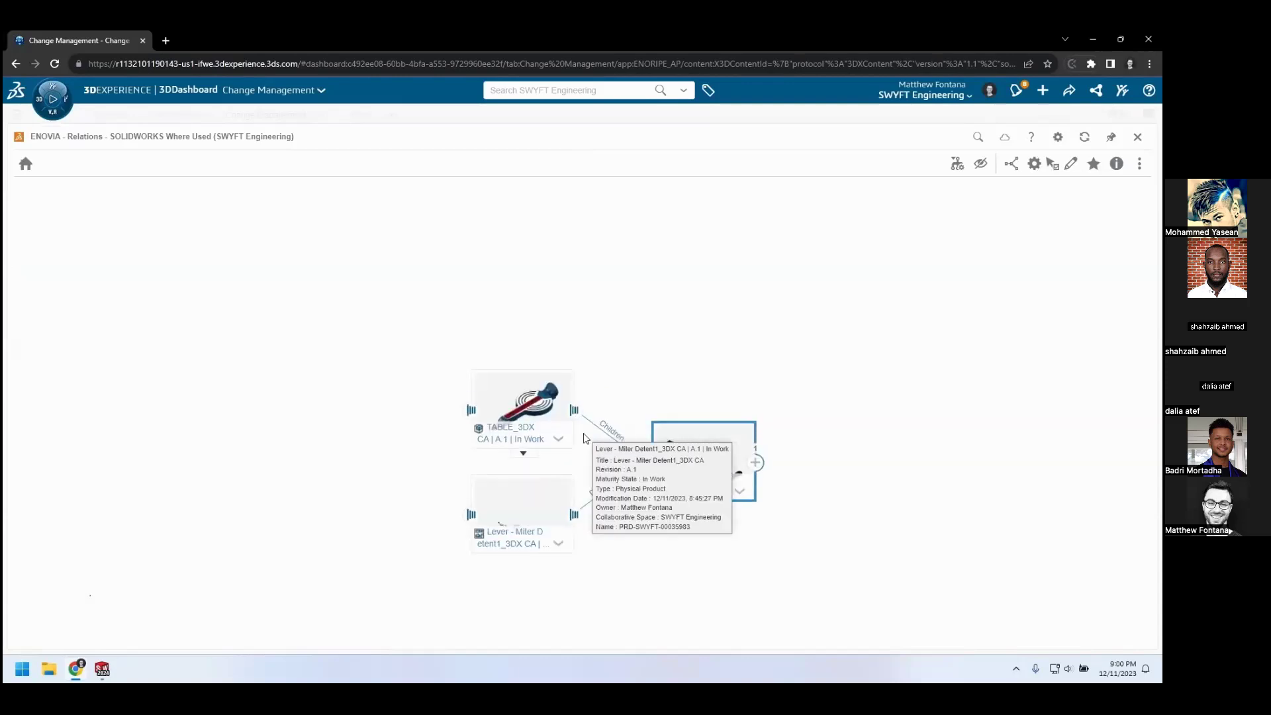
mouse_move(469, 410)
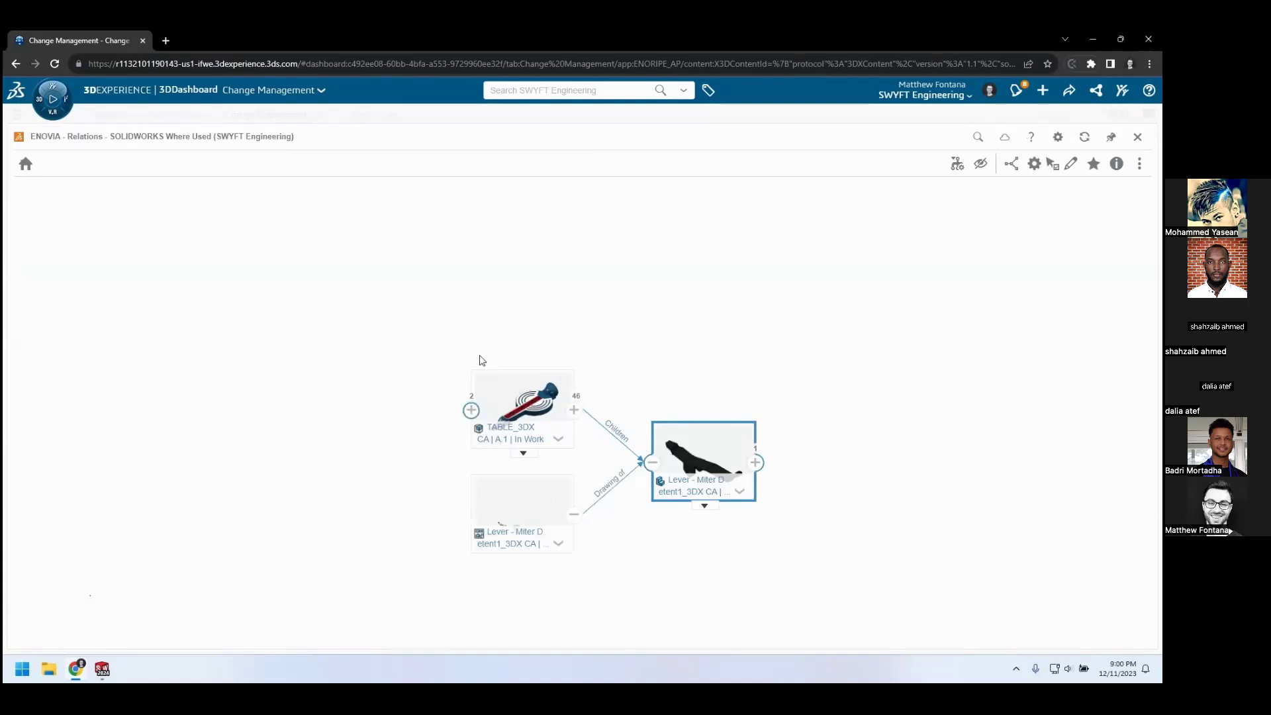
click(470, 409)
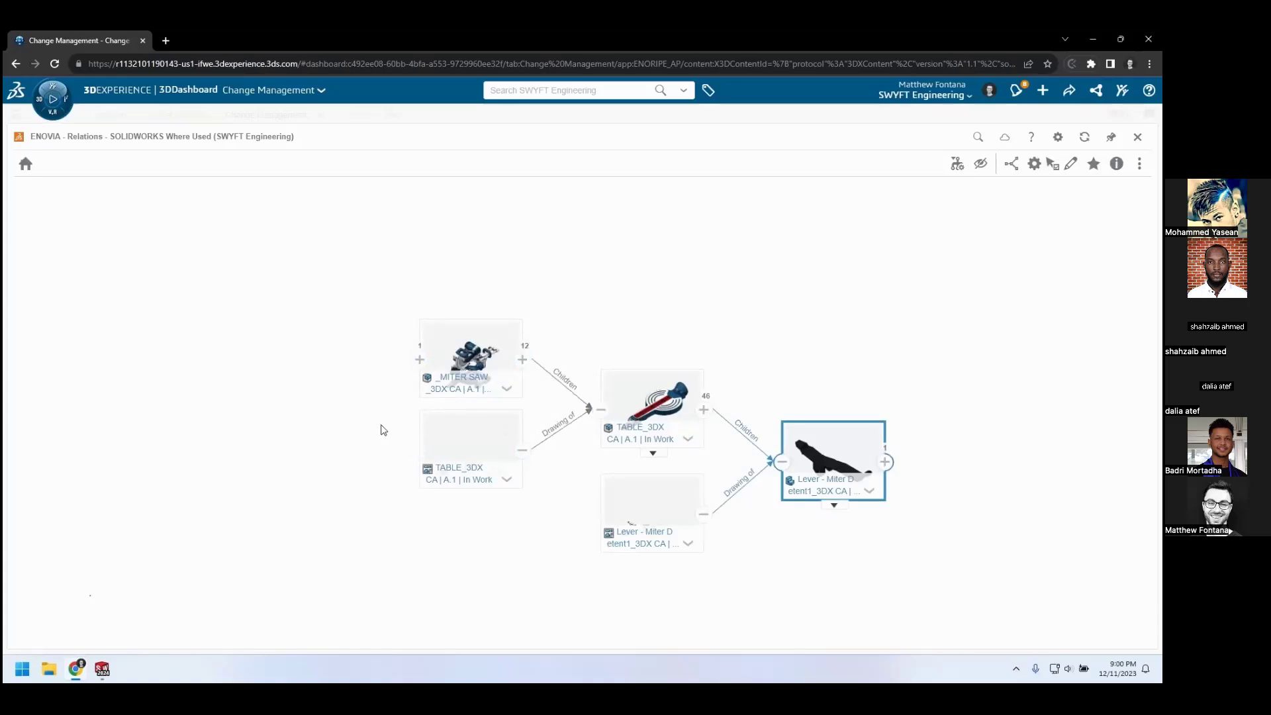
mouse_move(420, 359)
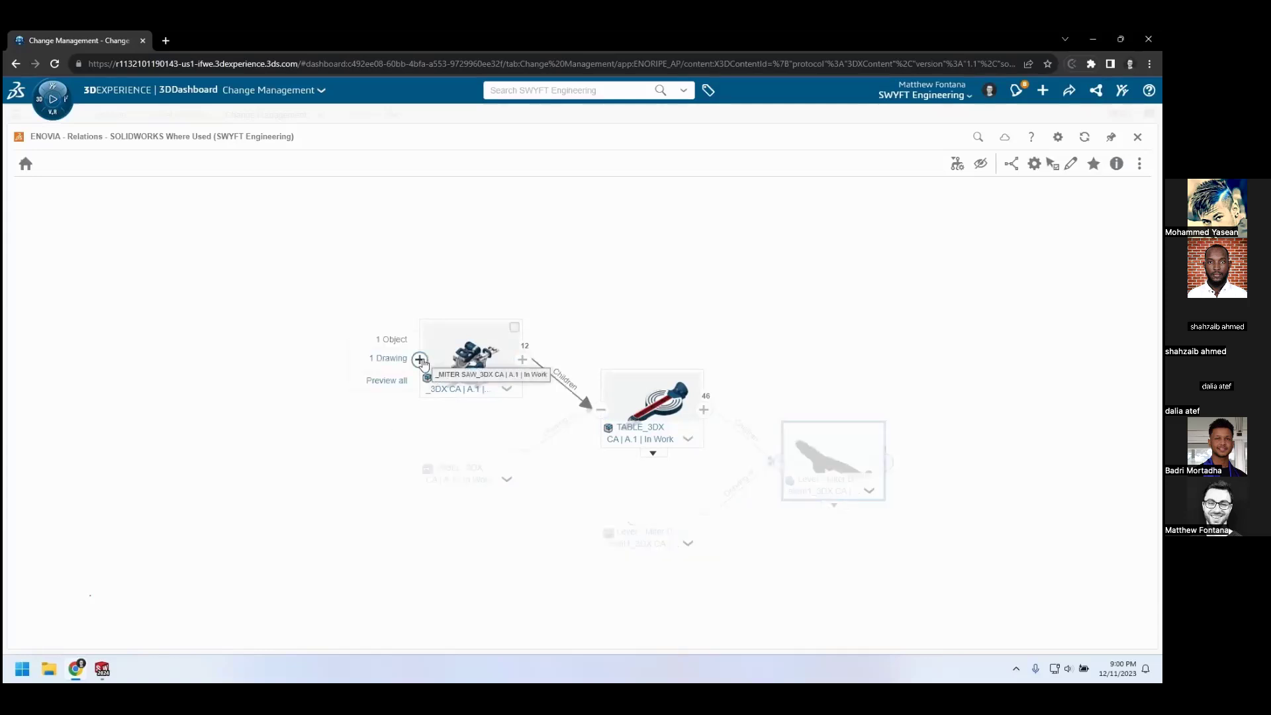
click(419, 360)
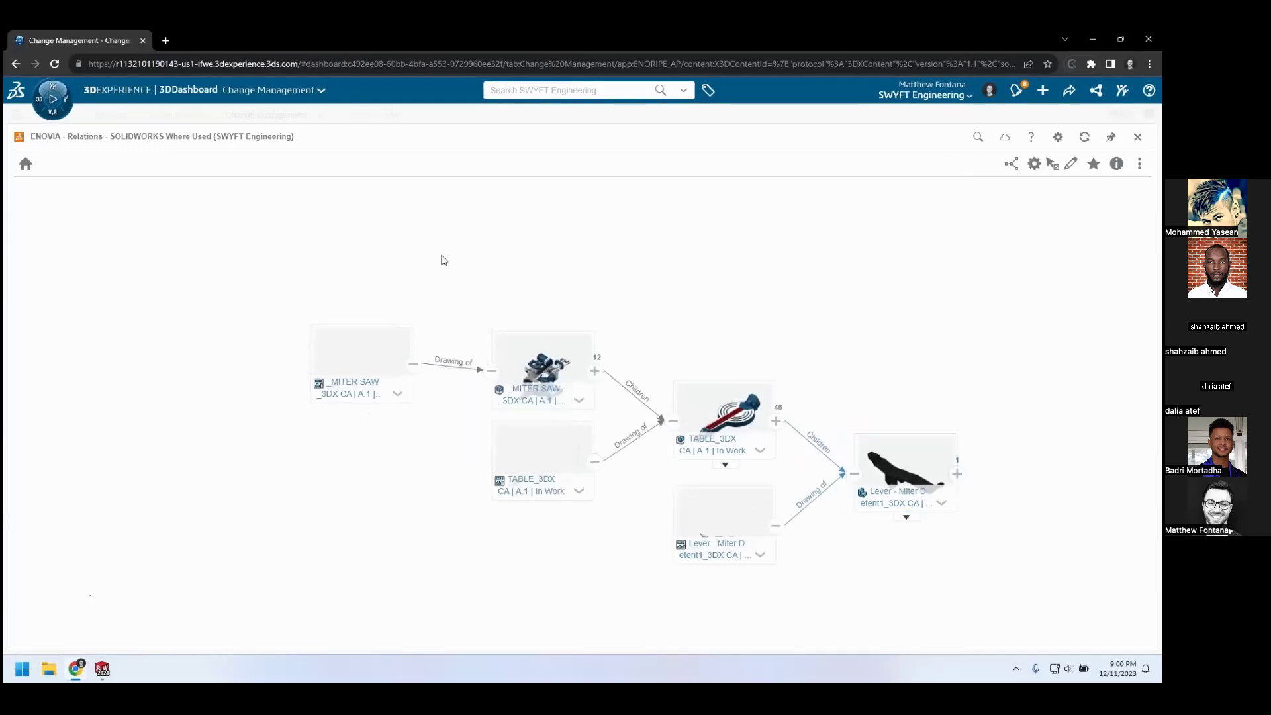
Add the _MITER SAW_3DX CA and TABLE_3DX CA assemblies, their drawings and the lever drawing to the change action's proposed changes
click(370, 352)
click(541, 364)
click(536, 455)
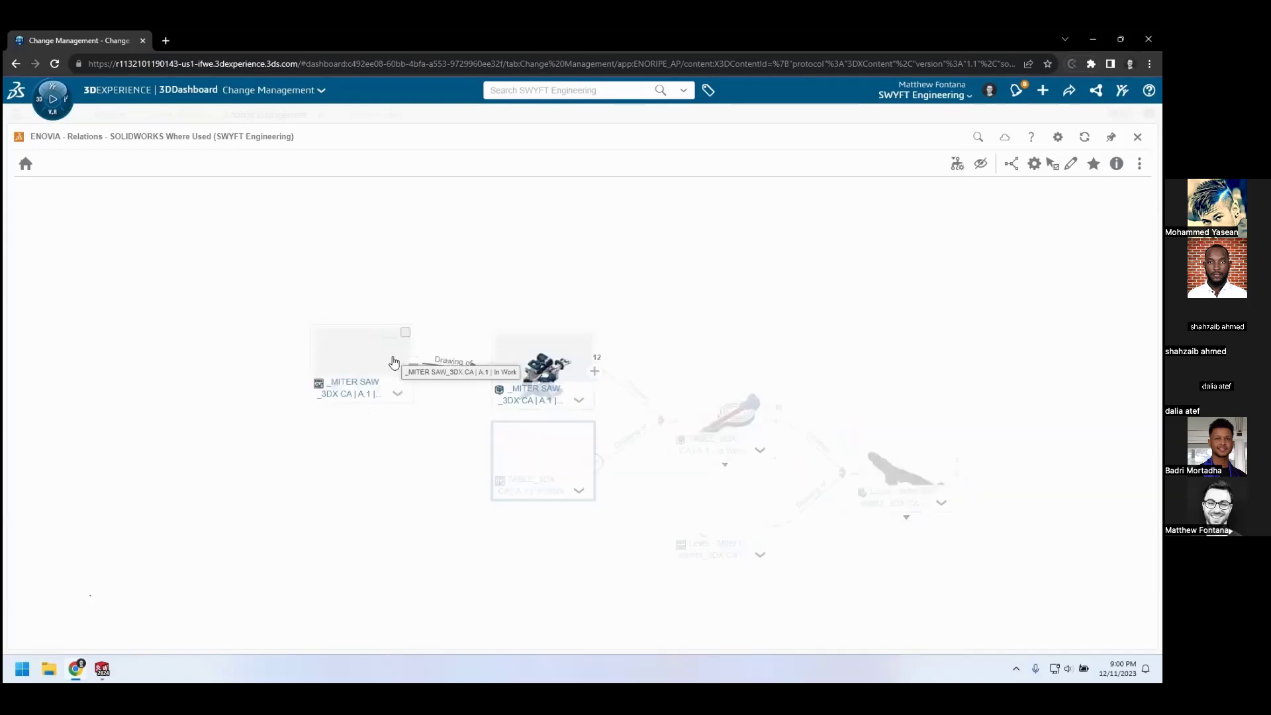
click(394, 362)
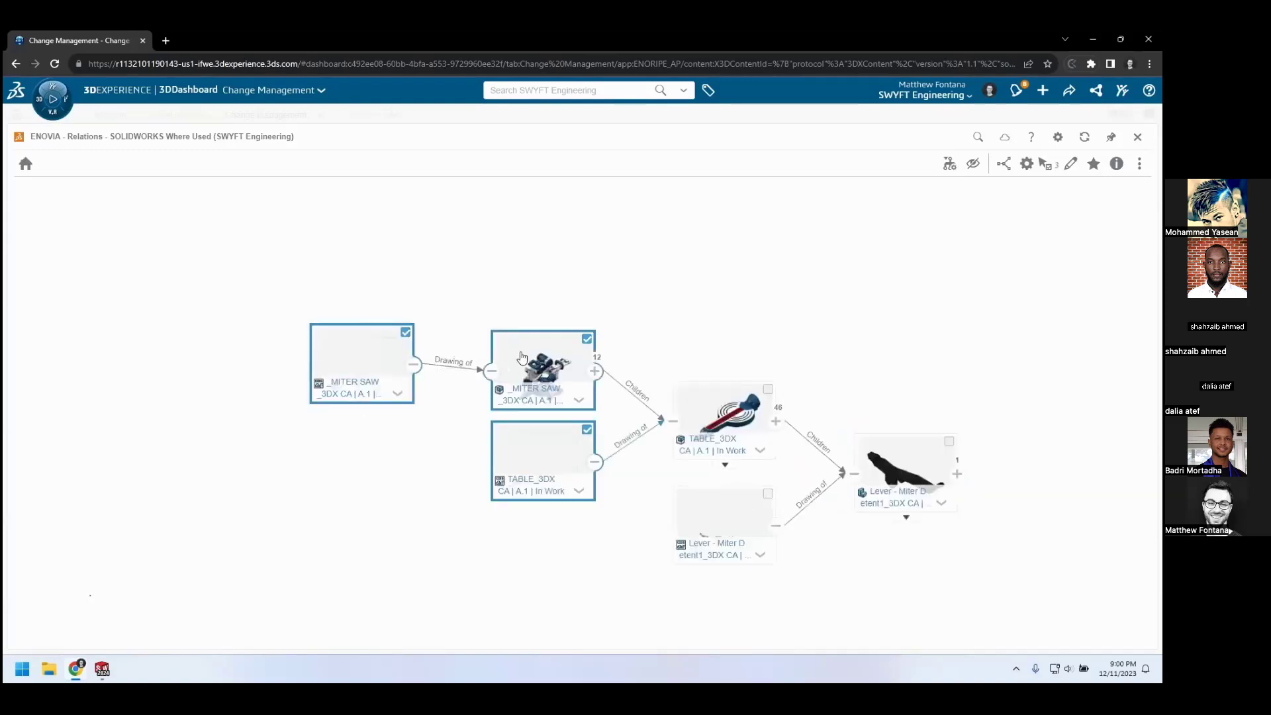
click(753, 423)
click(738, 521)
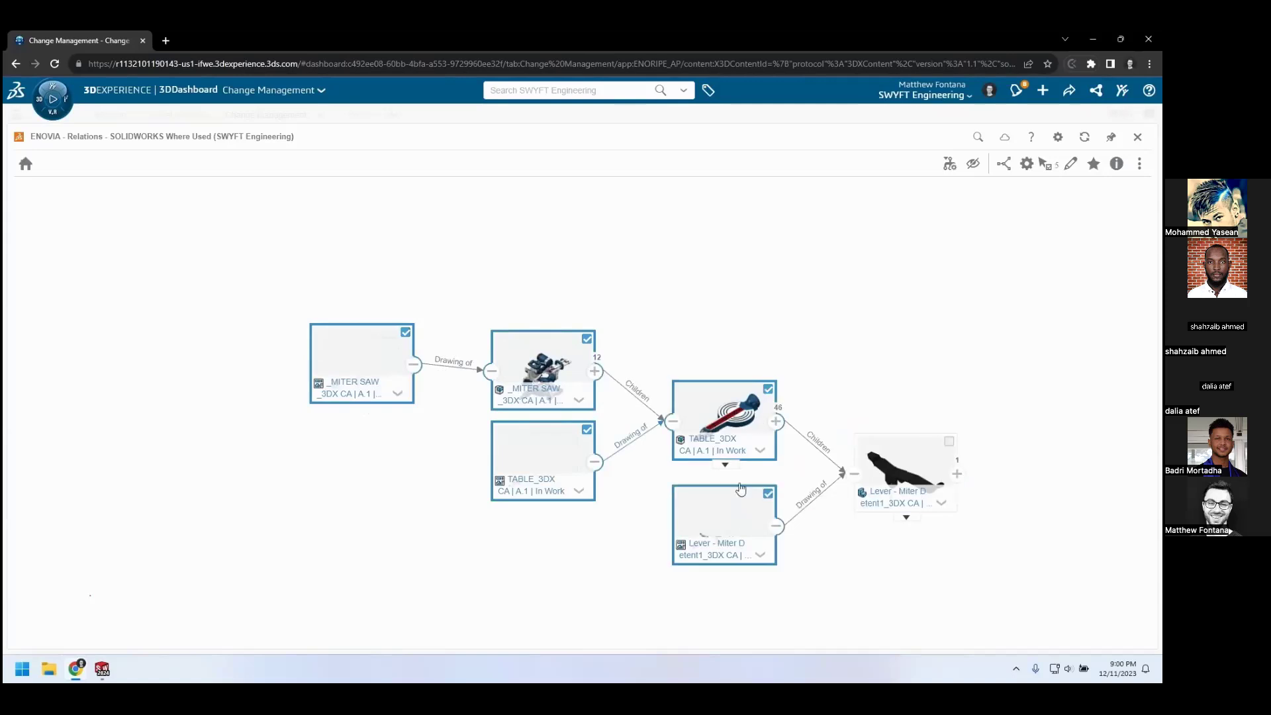
drag(731, 420, 563, 500)
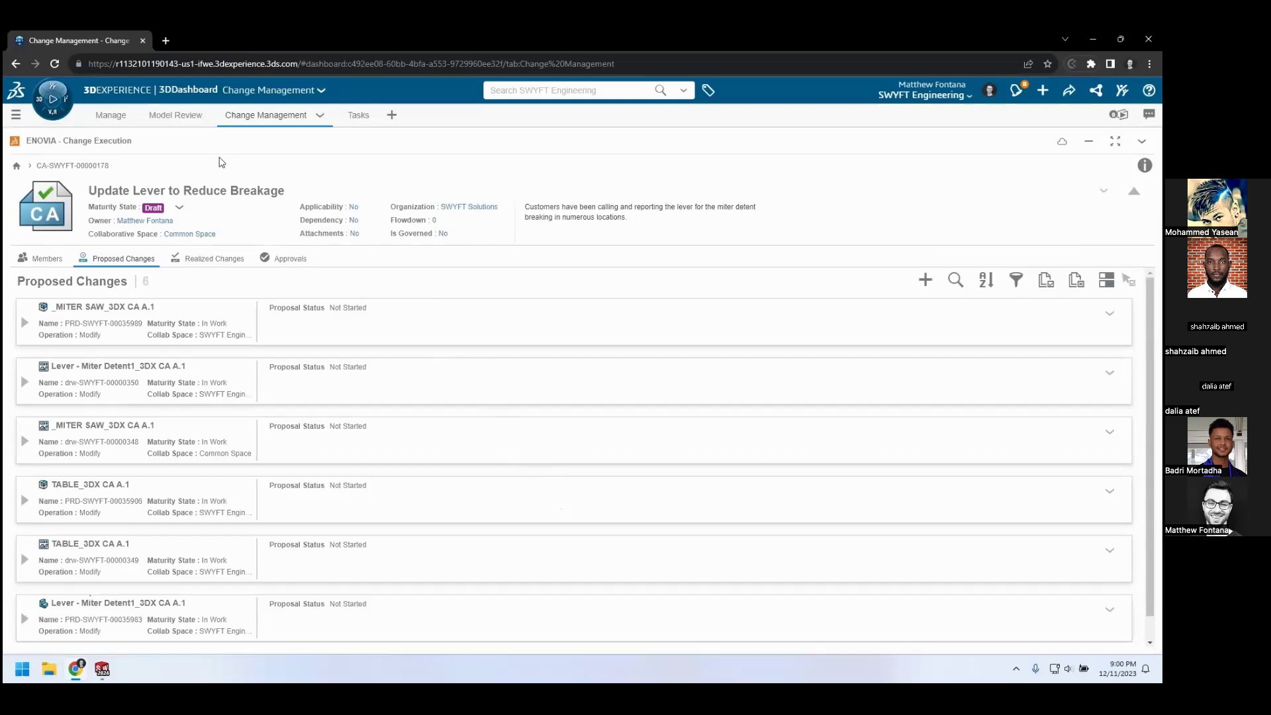
Check the issue's maturity state in the model review, and set the Update Lever to Reduce Breakage change action to In Work
click(176, 116)
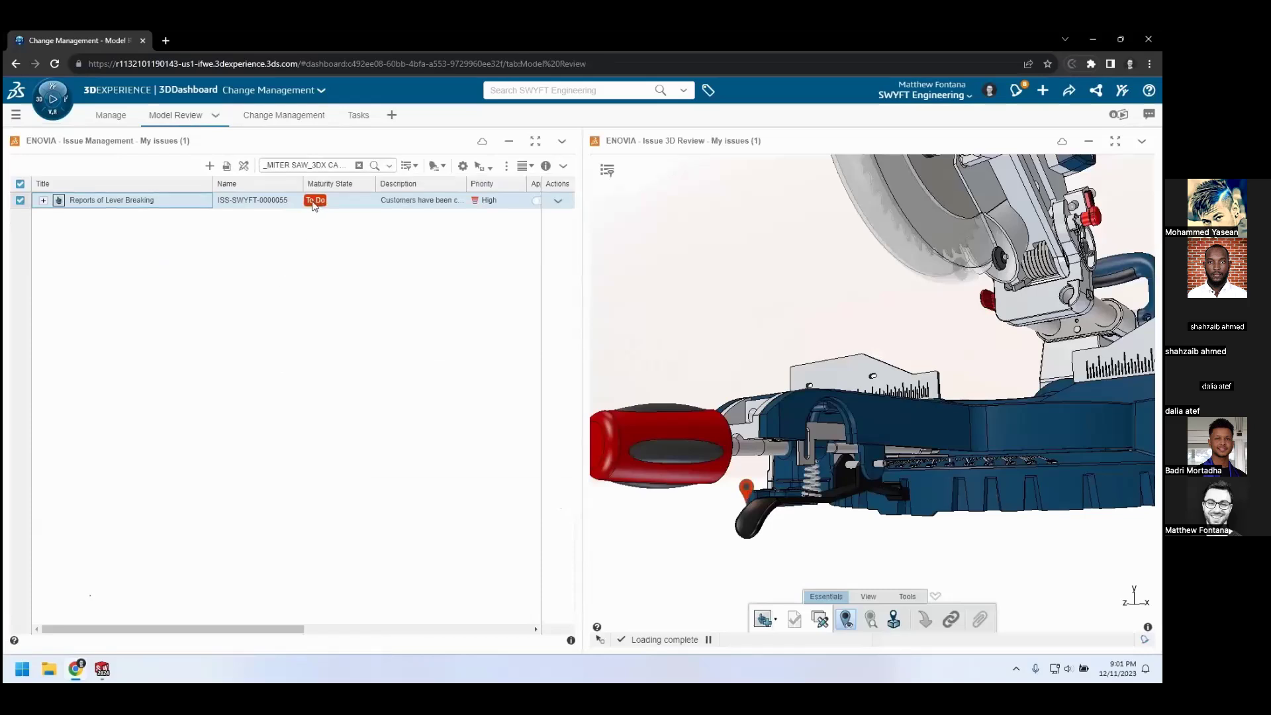
click(292, 116)
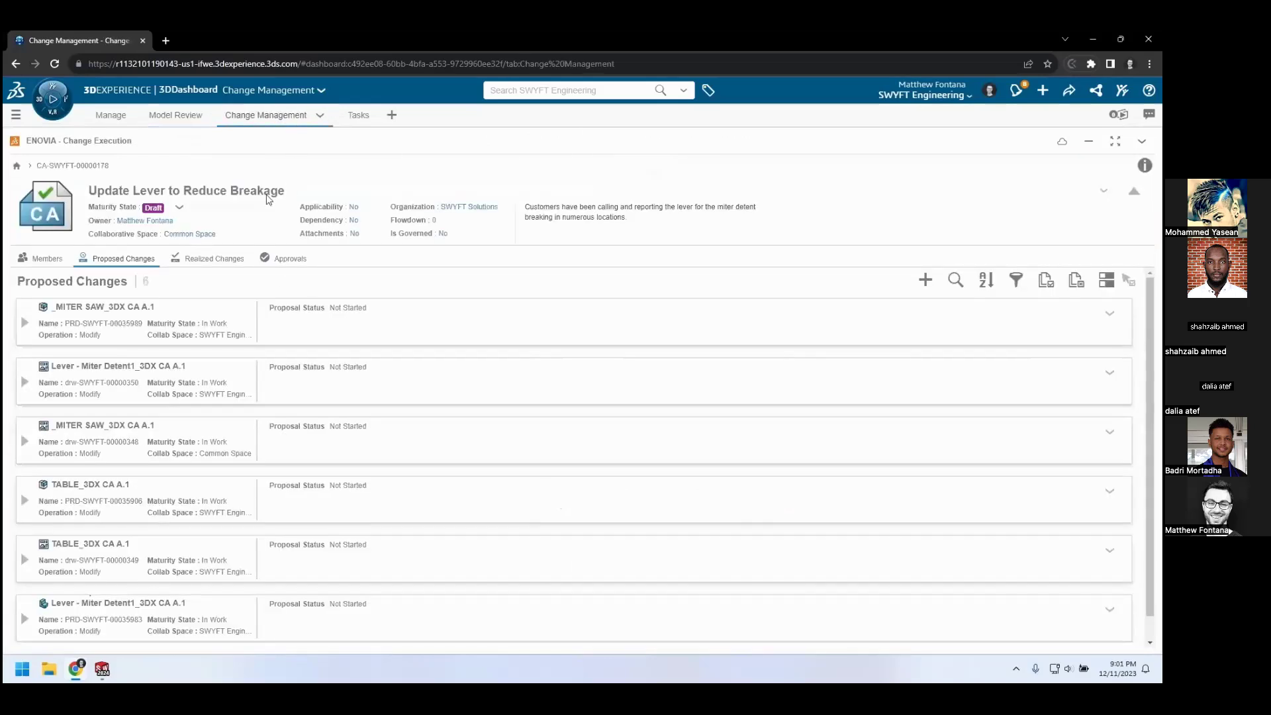
click(181, 208)
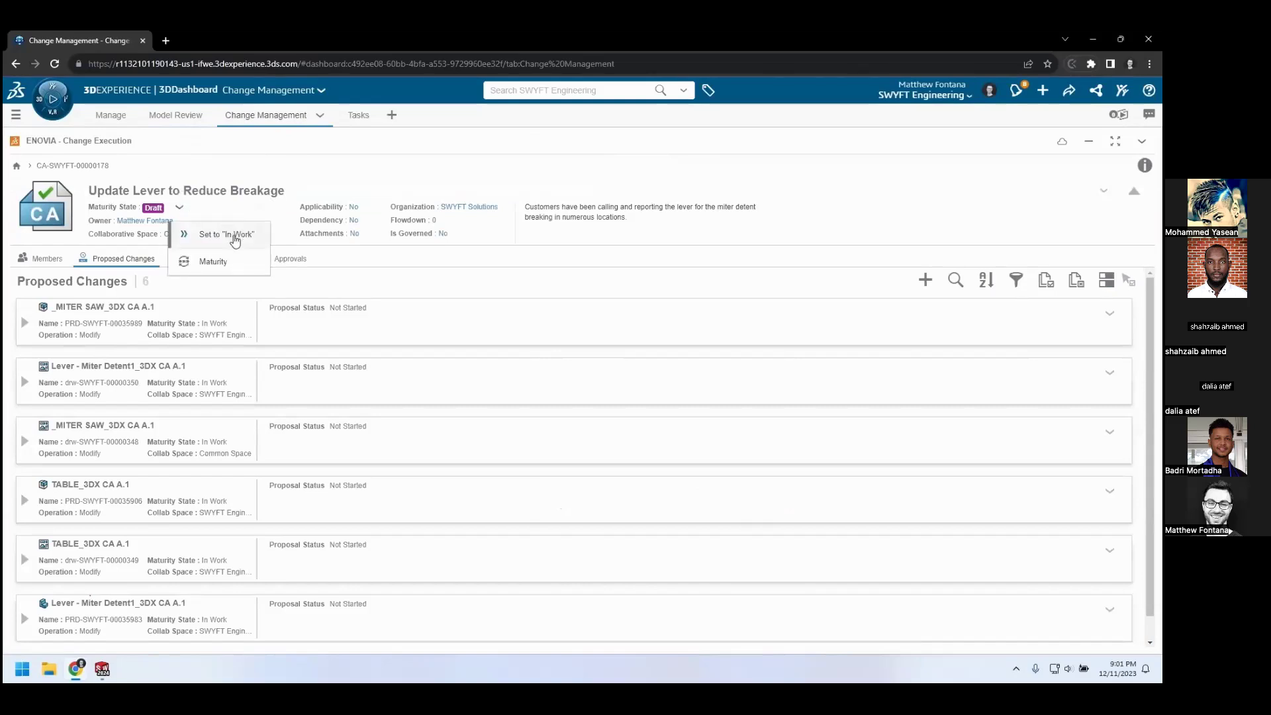
click(235, 237)
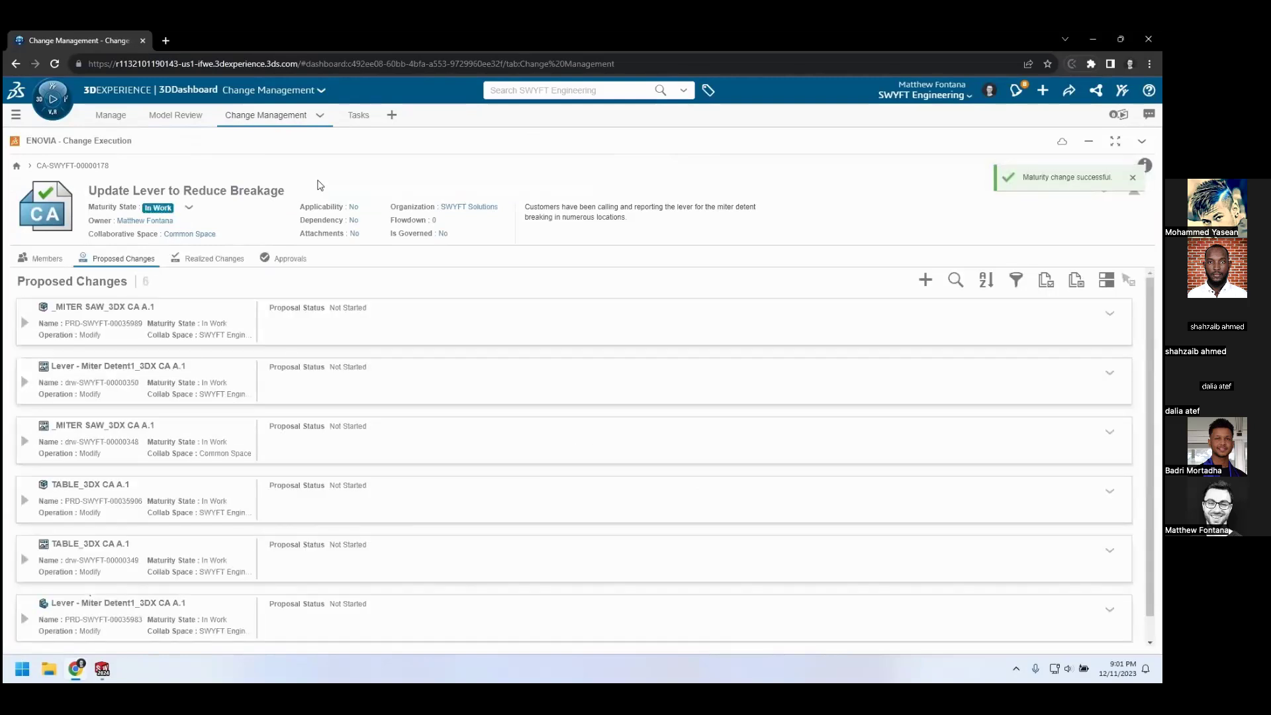
Refresh the issue list in the model review and check the maturity state of Reports of Lever Breaking
click(186, 118)
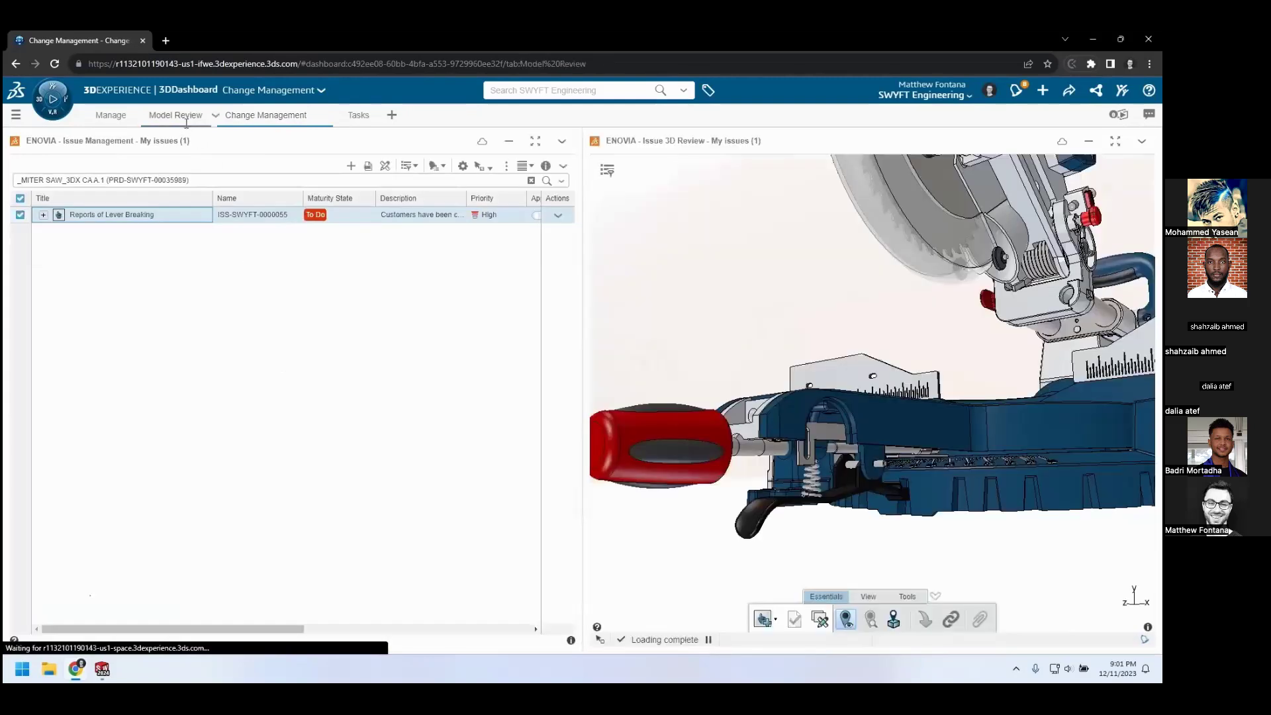
click(561, 141)
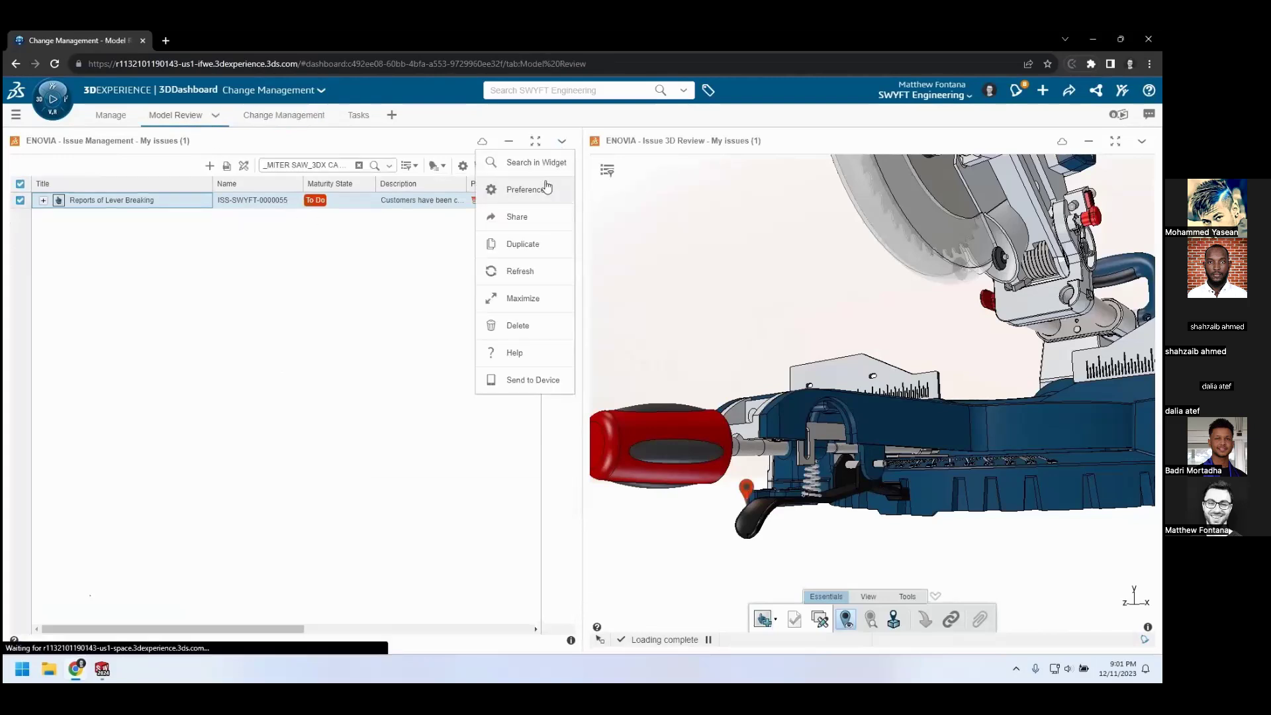
click(533, 270)
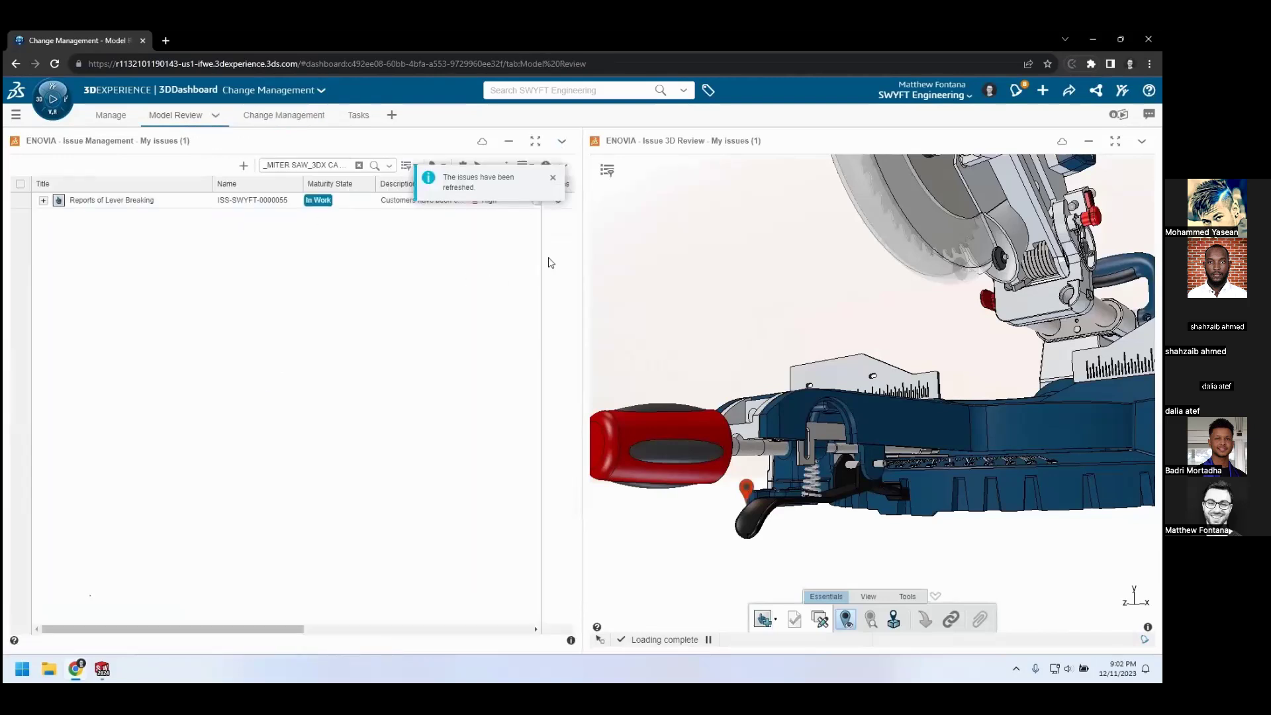
click(553, 180)
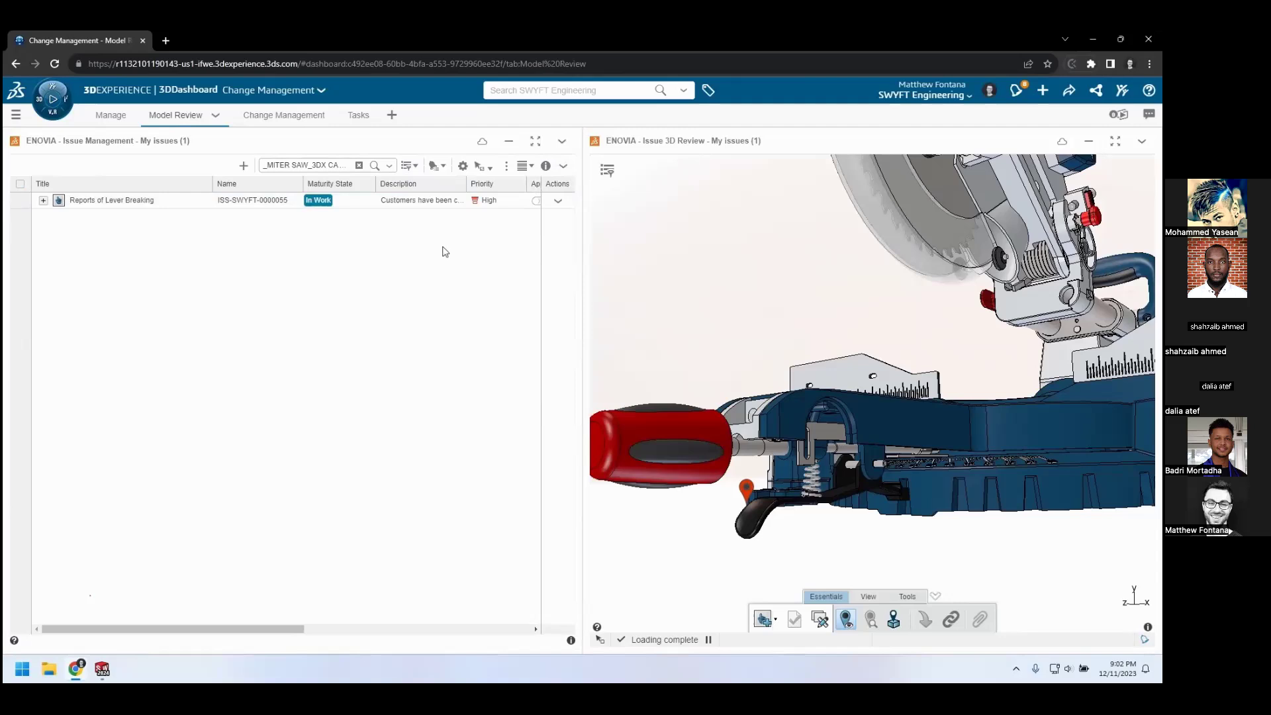
key(alt+Tab)
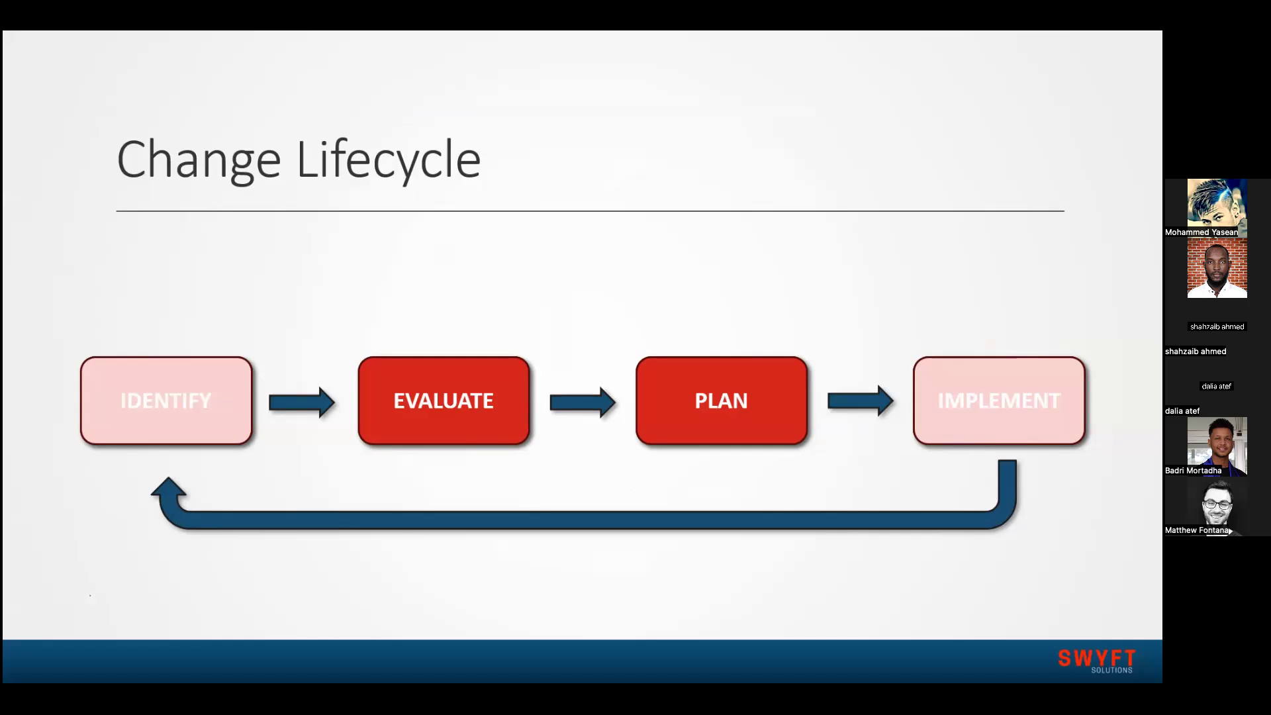
key(Right)
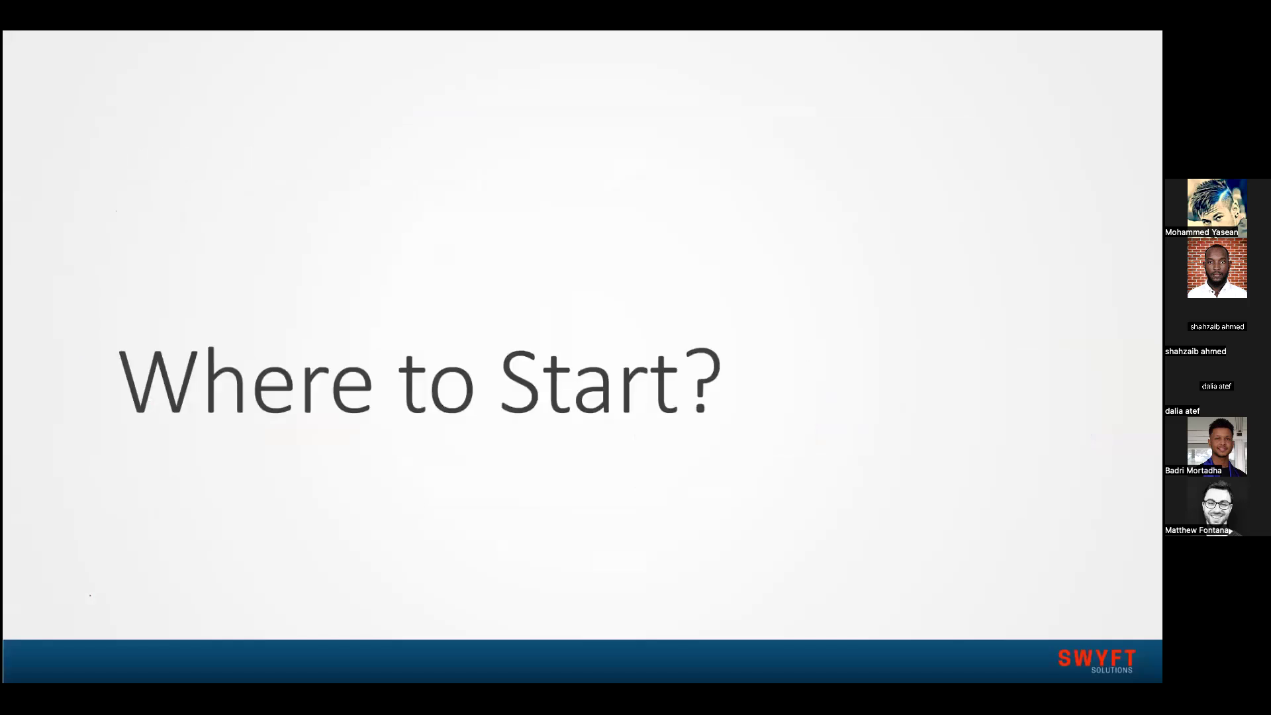
key(Right)
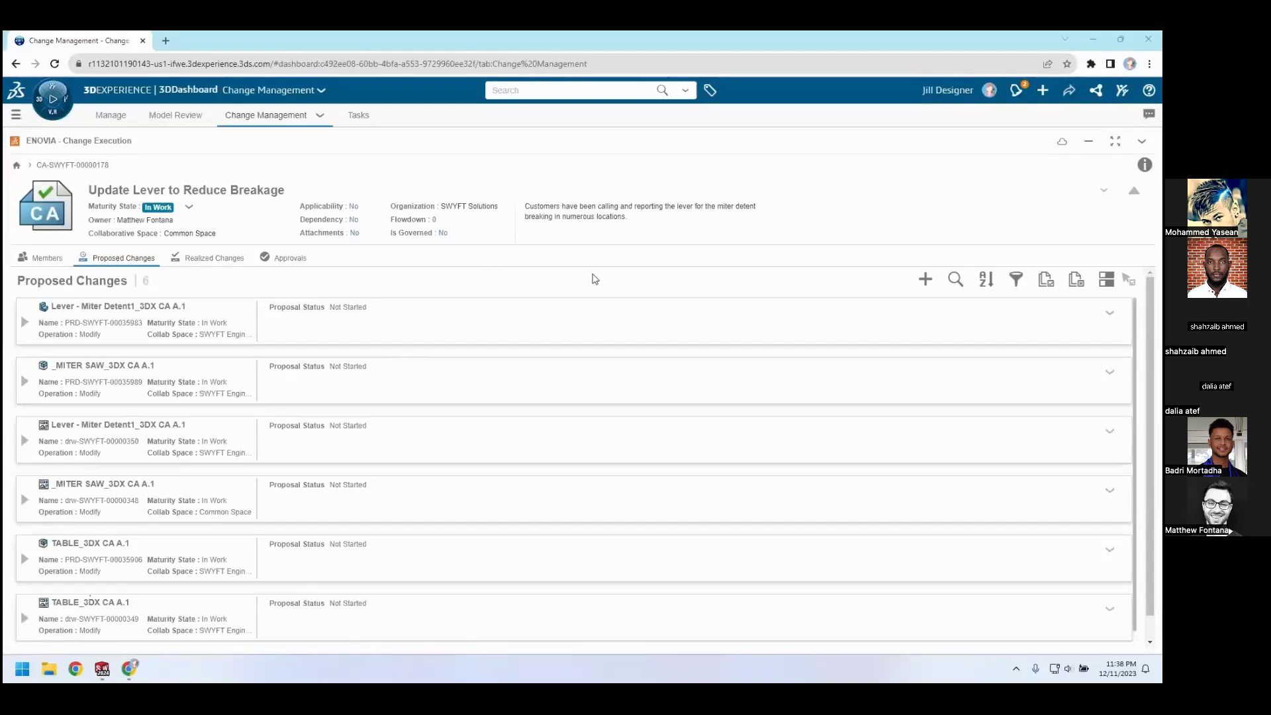
View the issue linked to the Update Lever to Reduce Breakage change action and its available commands, and close the information pane
click(1145, 166)
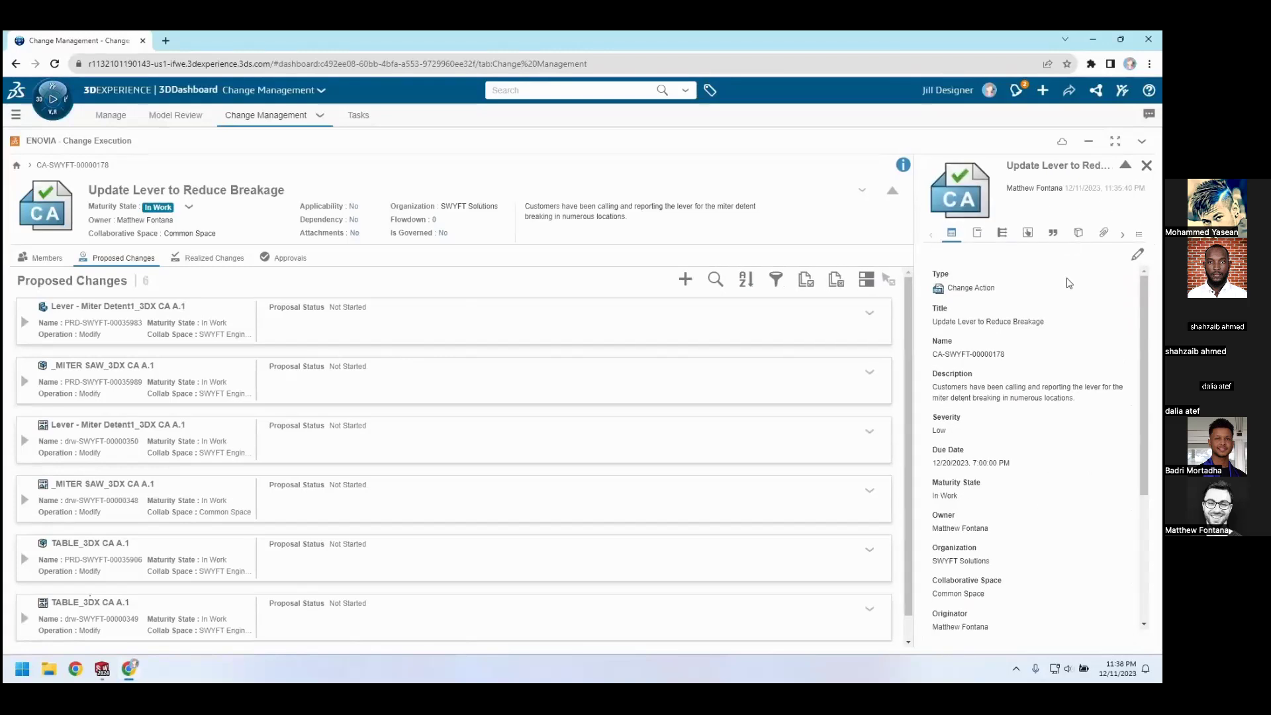
click(1139, 237)
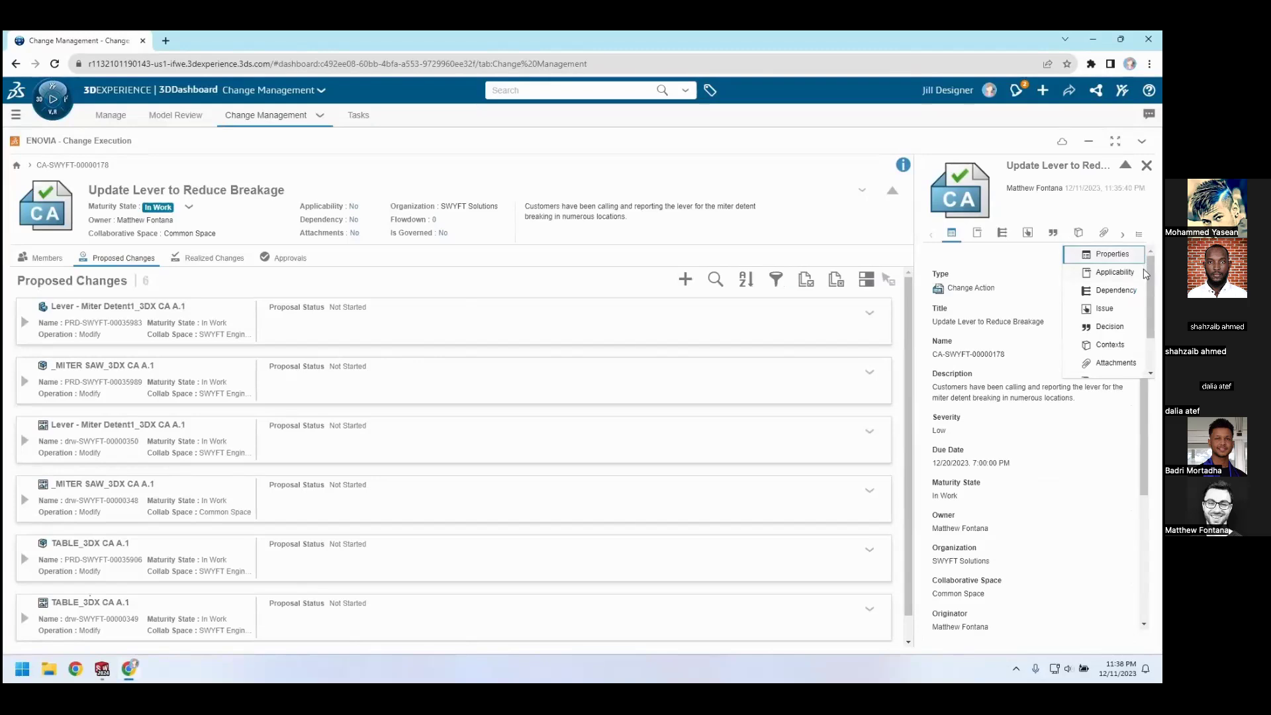
mouse_move(1149, 269)
mouse_down()
mouse_move(1149, 299)
mouse_move(1150, 281)
mouse_up()
click(1127, 295)
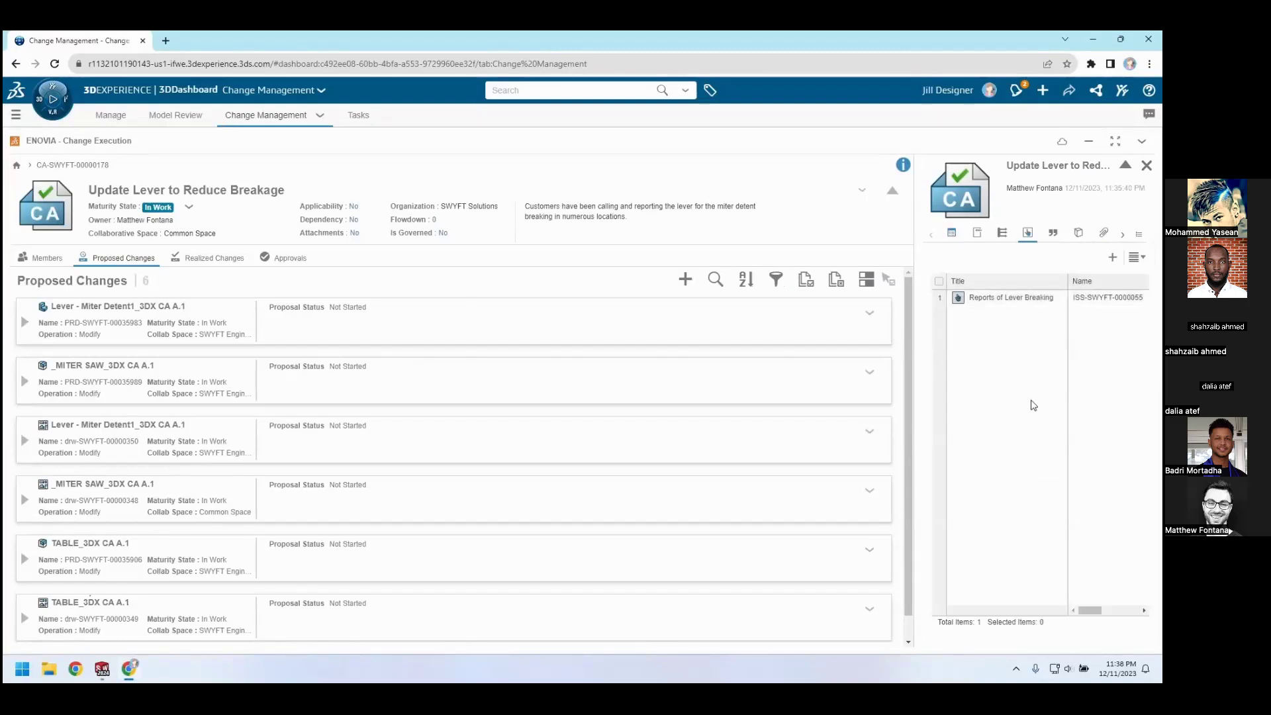
click(993, 299)
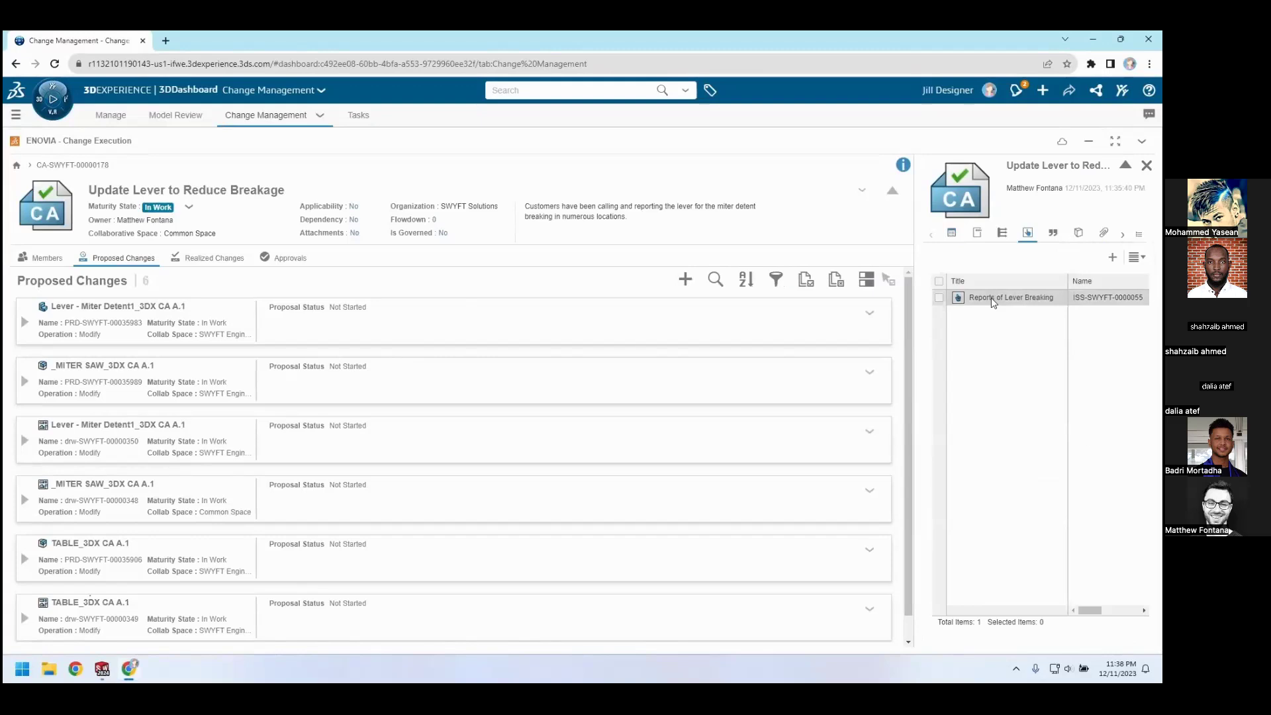
right_click(994, 302)
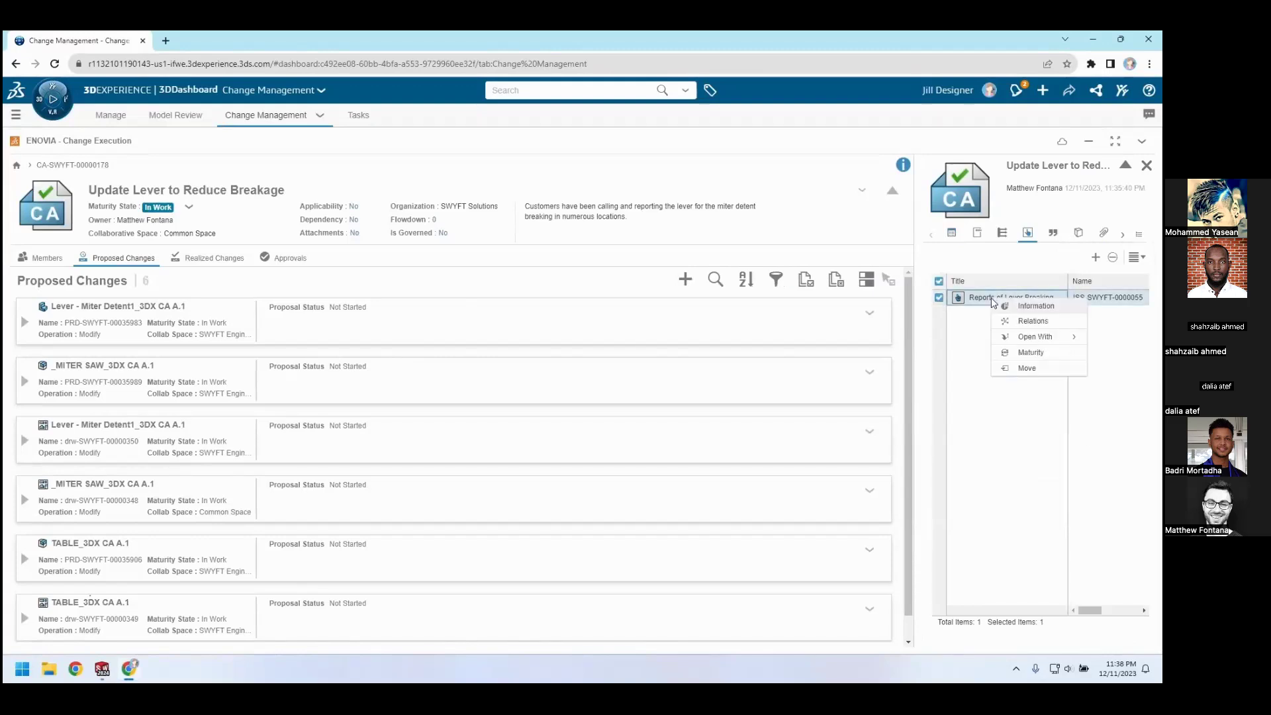
mouse_move(1031, 338)
click(1148, 170)
click(1148, 167)
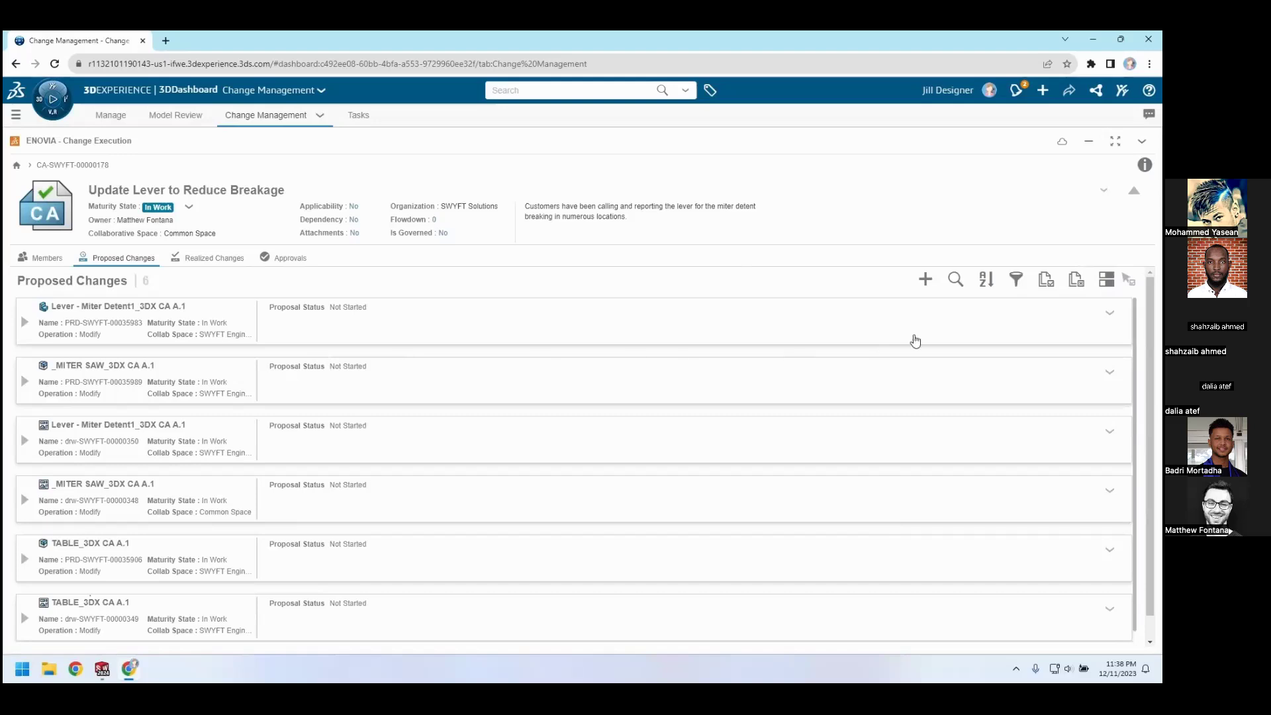
Set the proposal status of the Lever - Miter Detent1_3DX CA part to Started in the proposed changes
click(1105, 320)
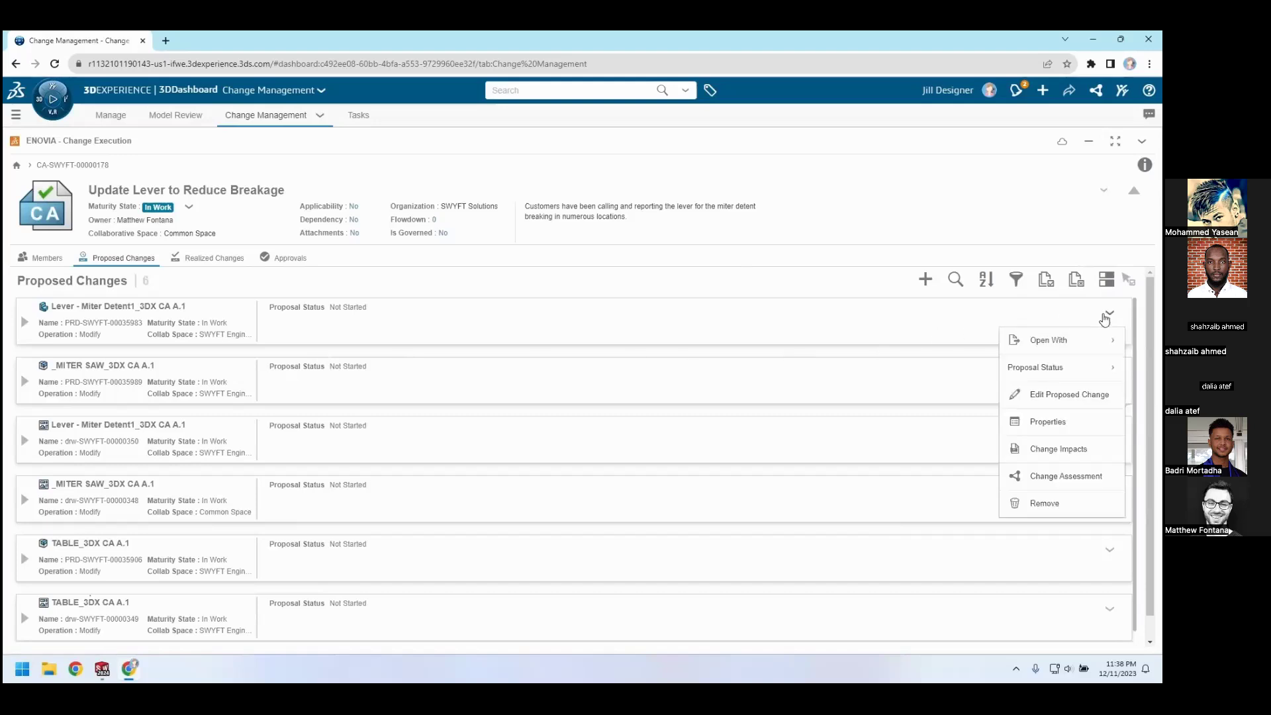
mouse_move(1102, 370)
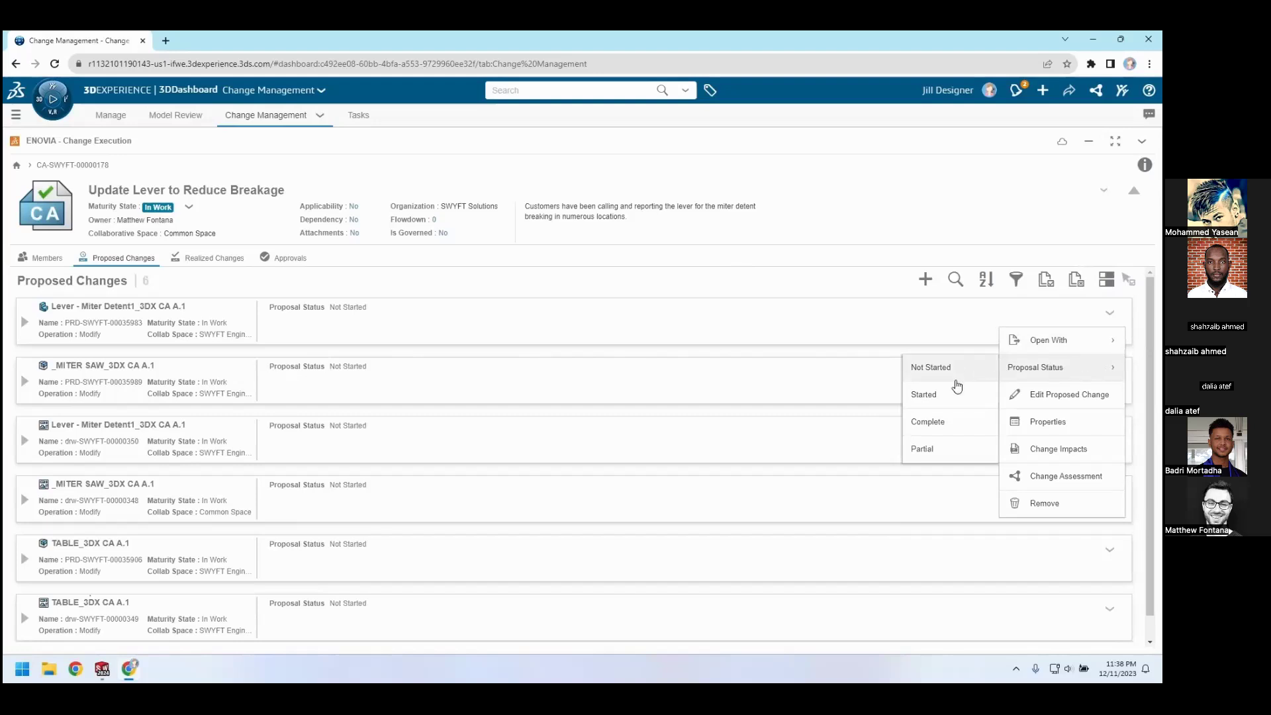
click(957, 395)
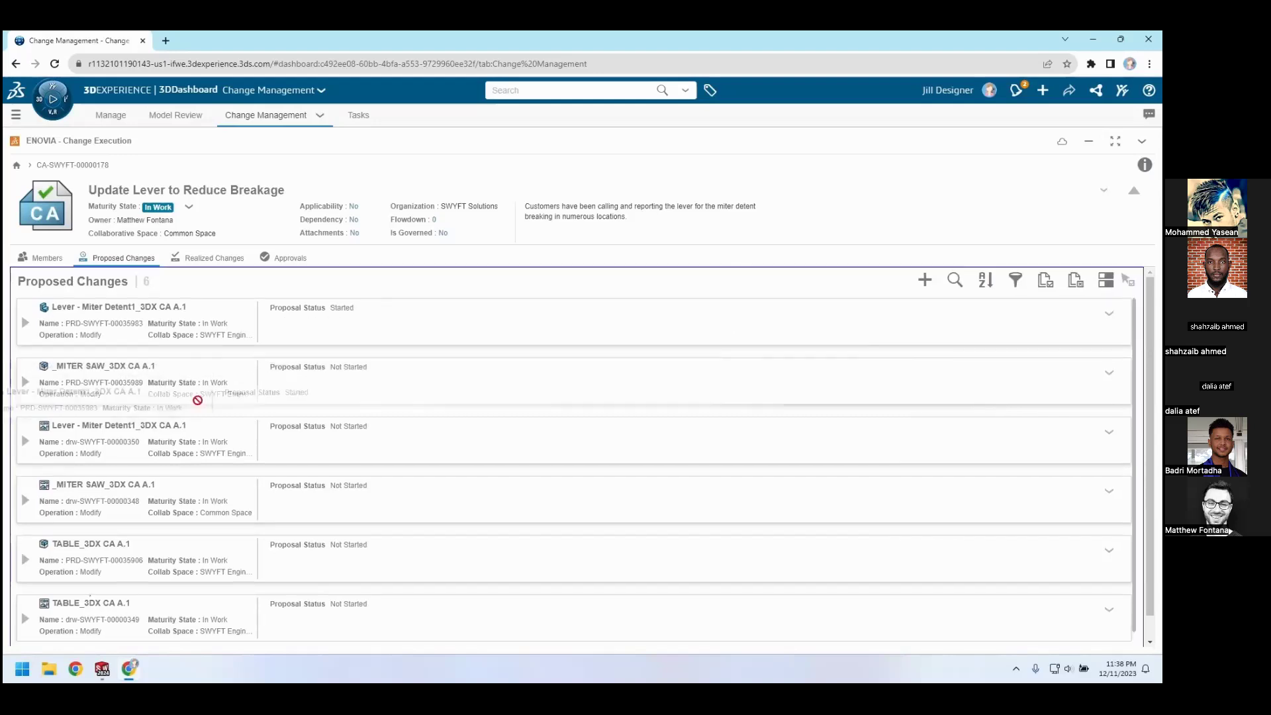
Switch to SOLIDWORKS and inspect the Lever - Miter Detent1_3DX CA part from several angles
click(102, 667)
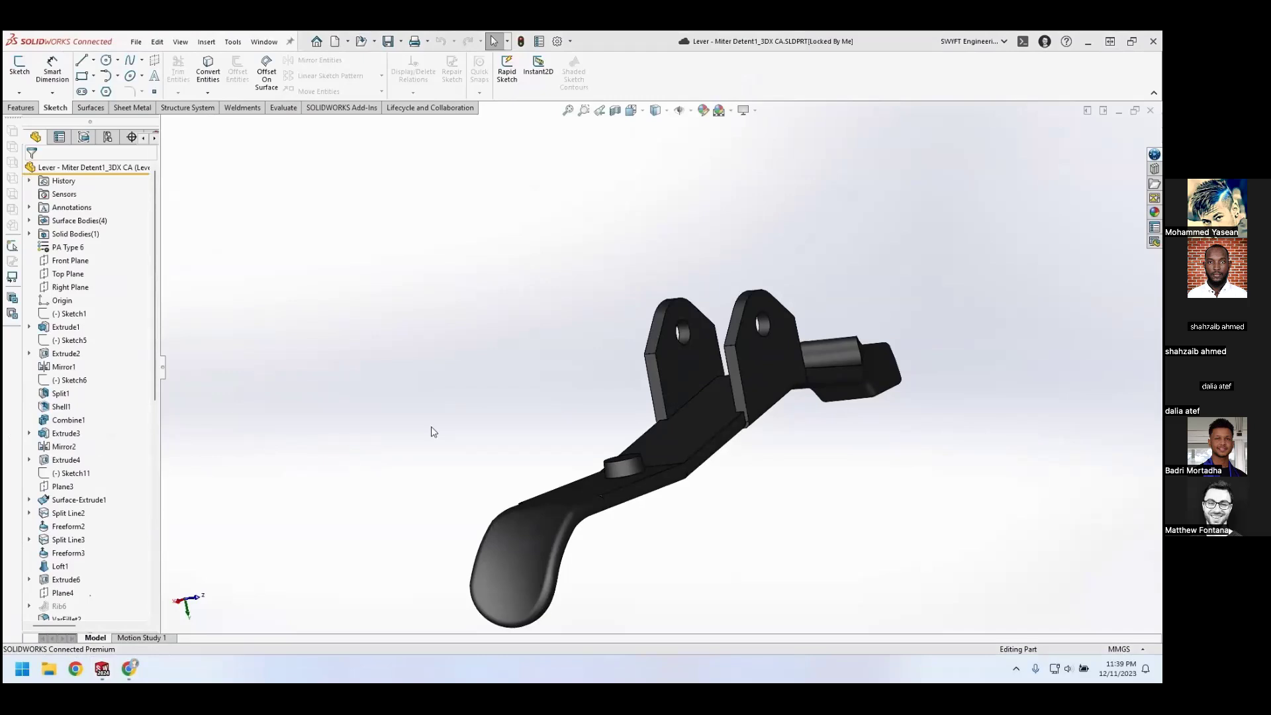
key(ctrl+4)
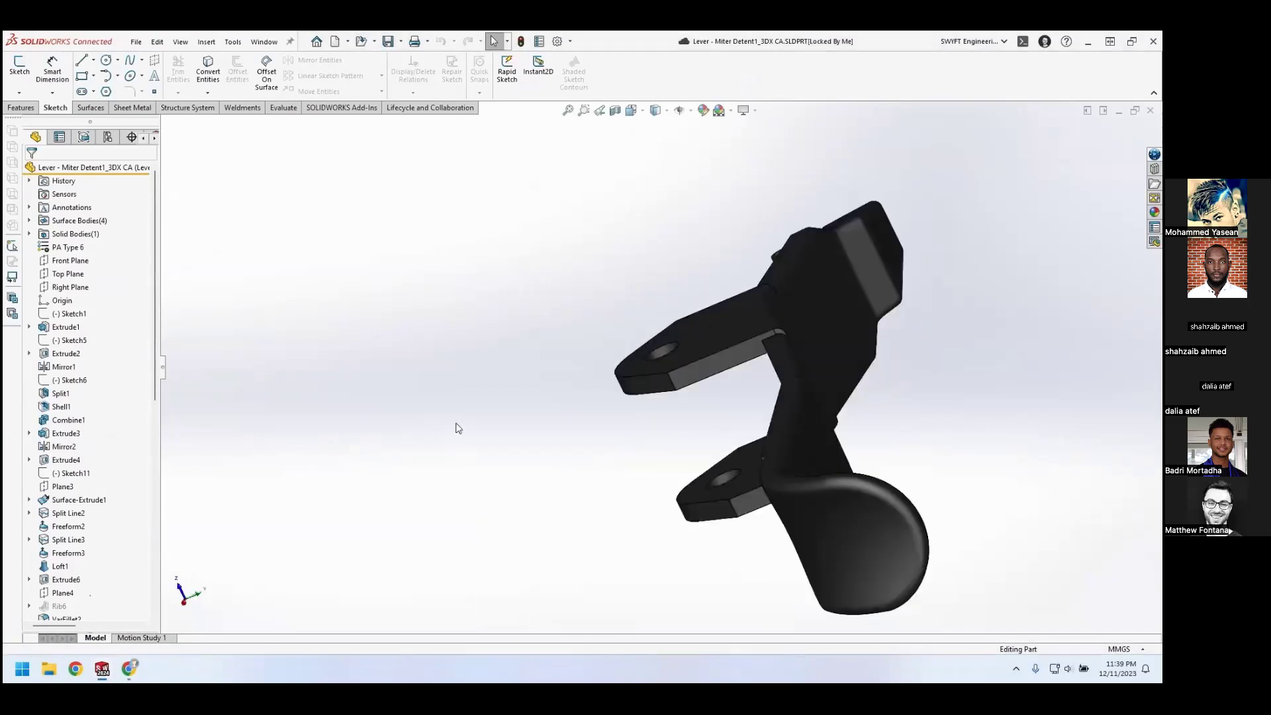
middle_drag(431, 536, 554, 463)
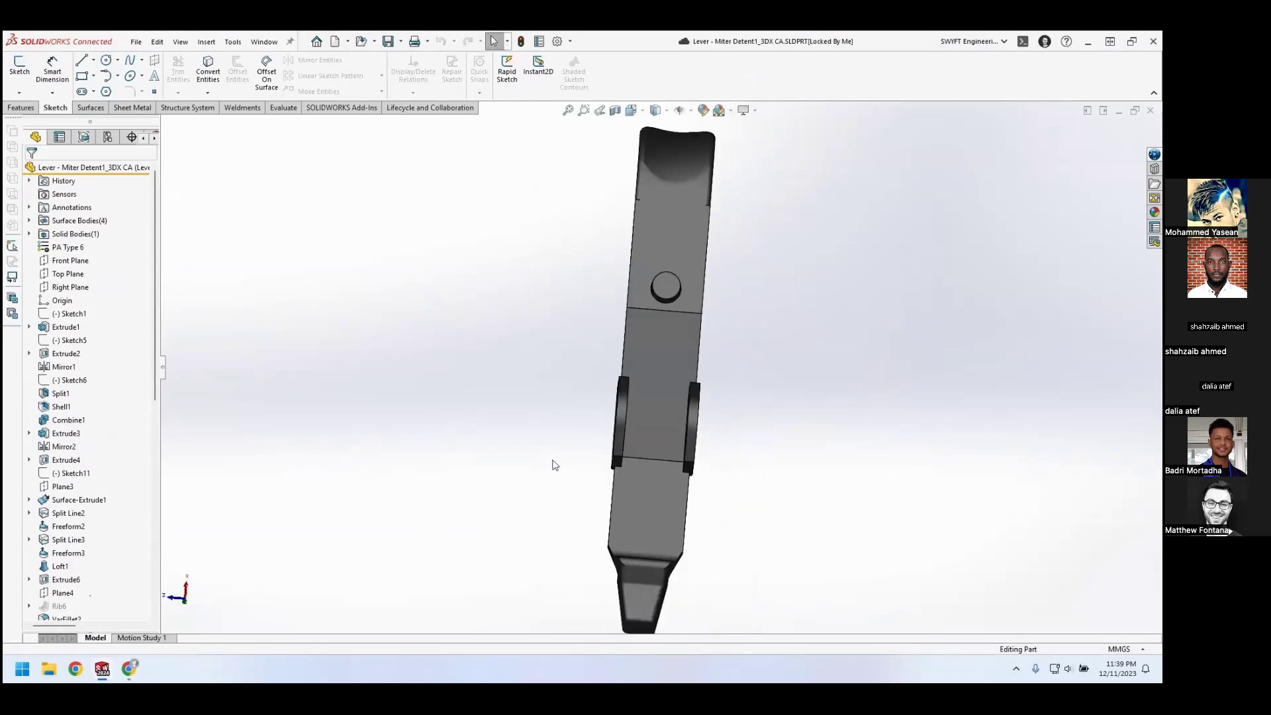
middle_drag(583, 539, 387, 566)
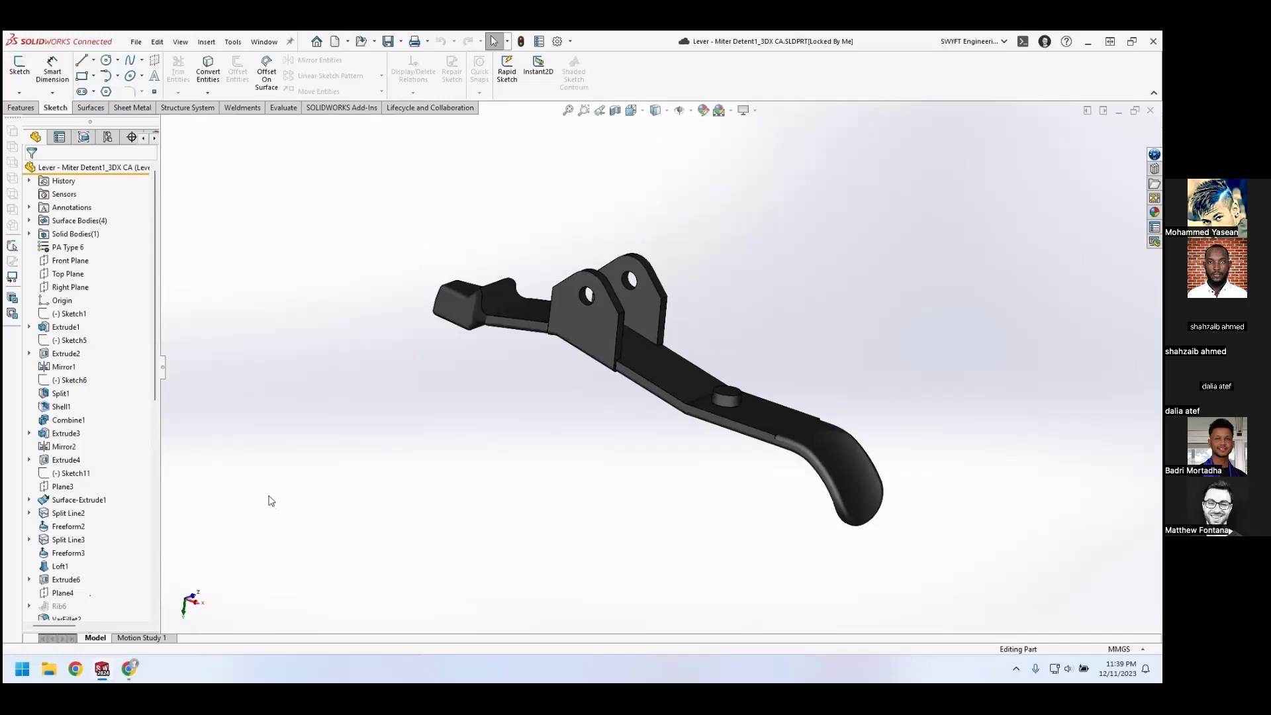
Unlock the lever part in the 3DEXPERIENCE session and lock it again
click(1153, 154)
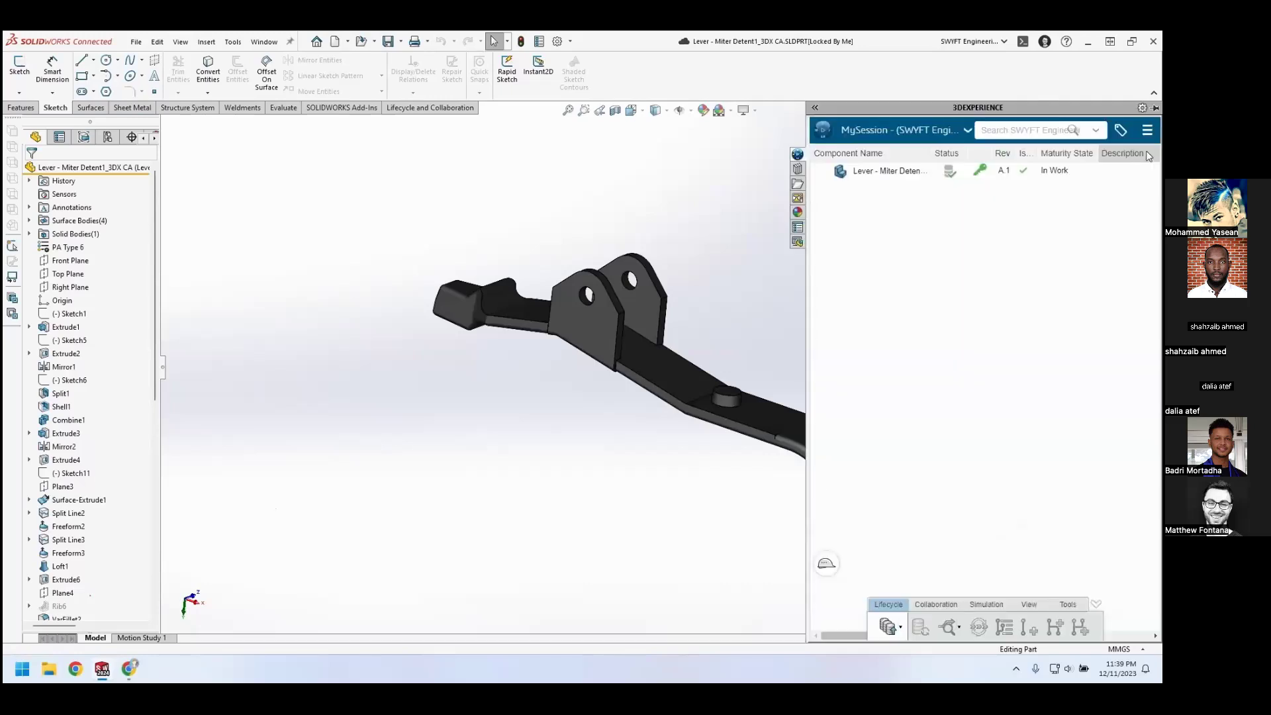
right_click(1031, 174)
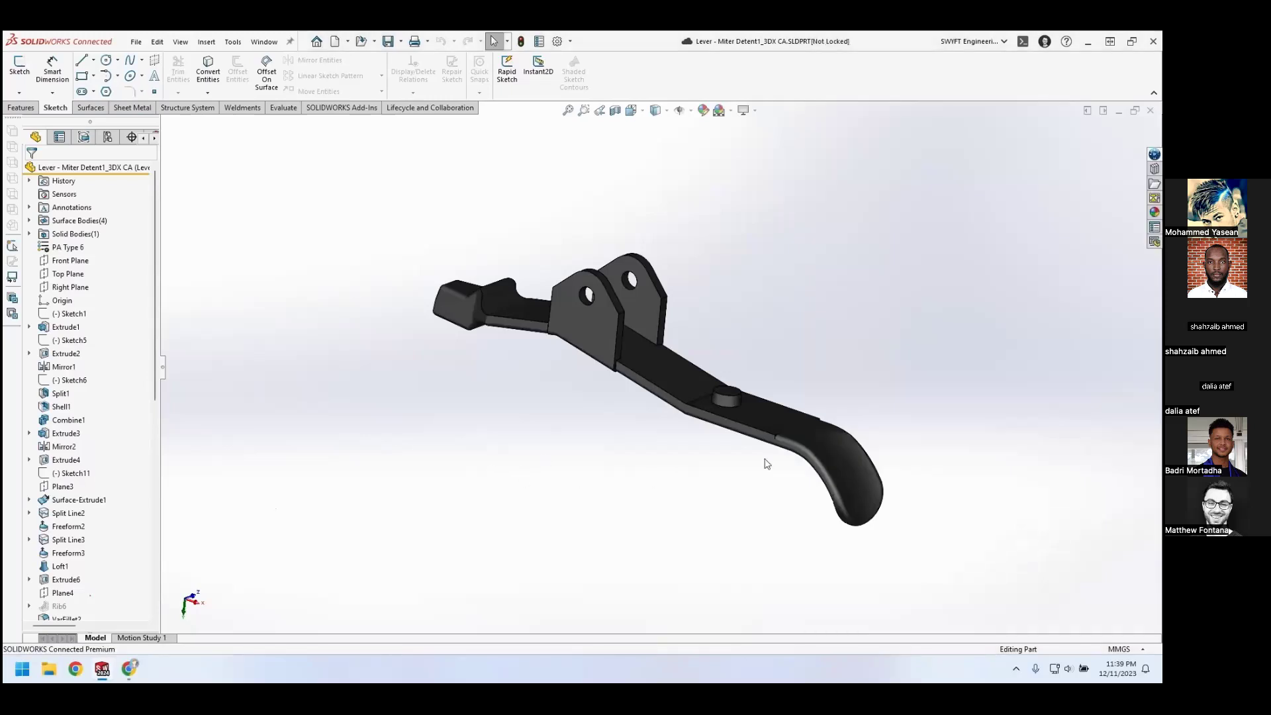
click(1155, 156)
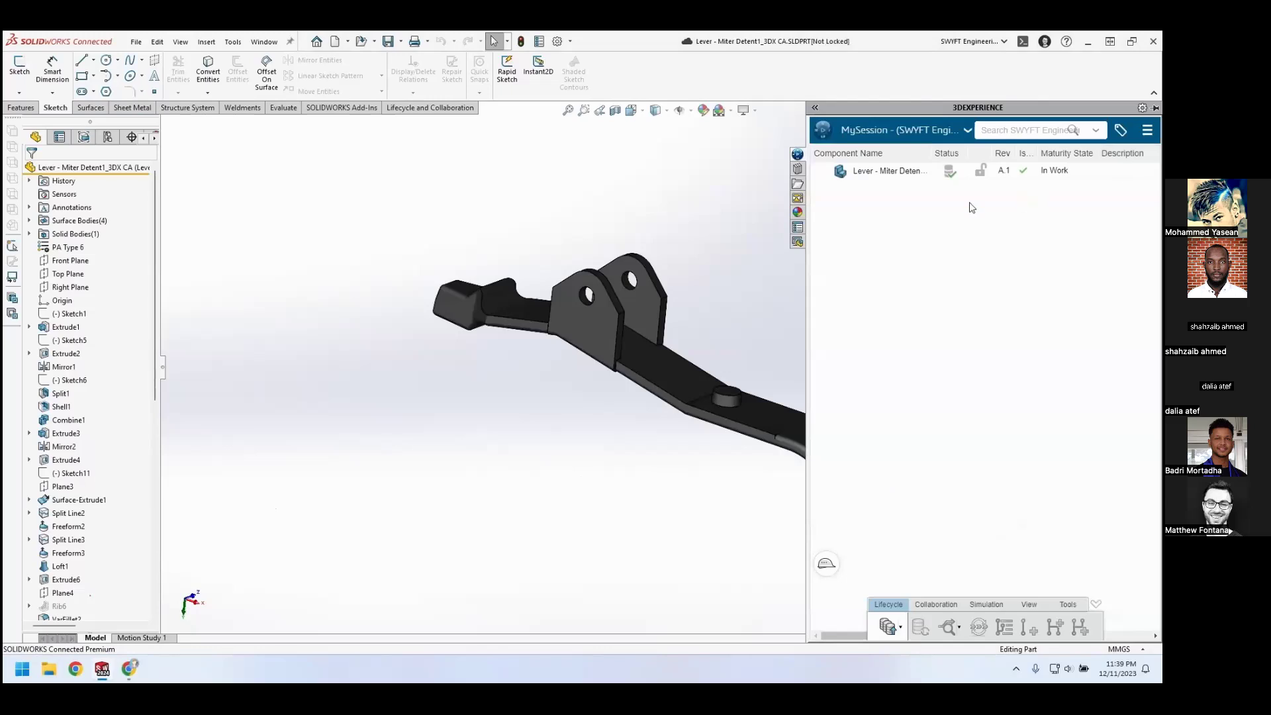
right_click(917, 173)
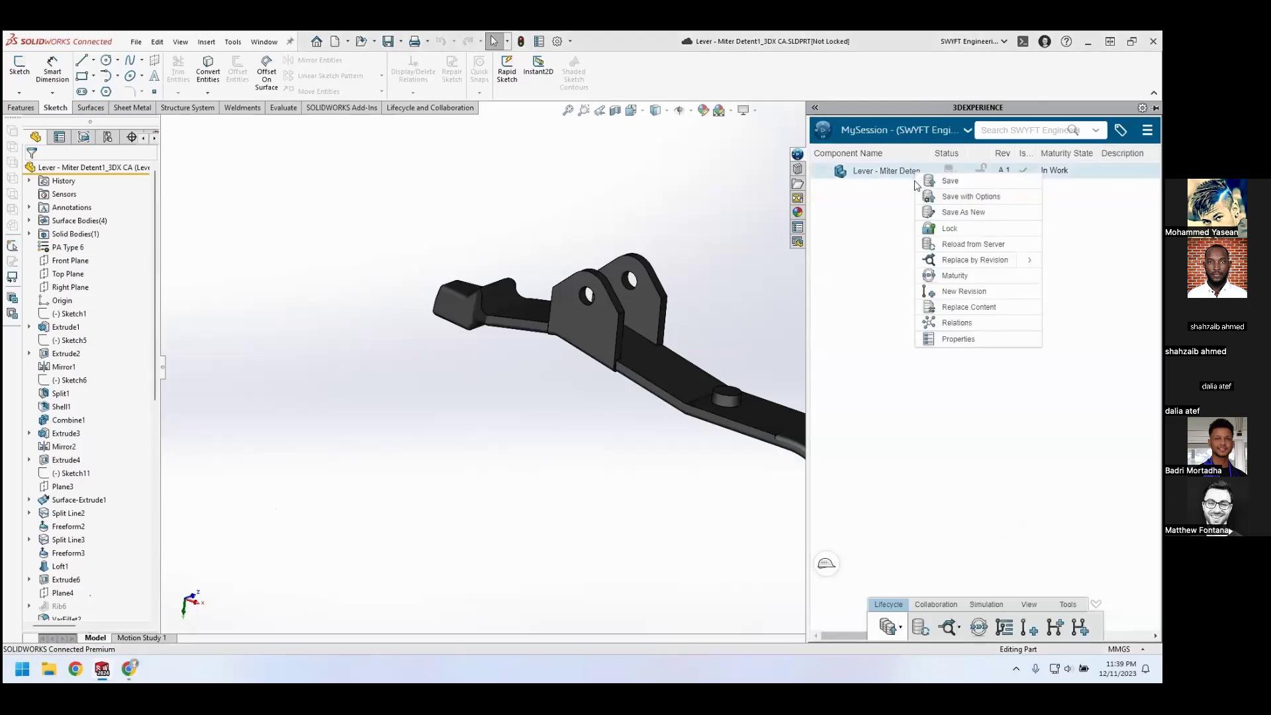
click(923, 231)
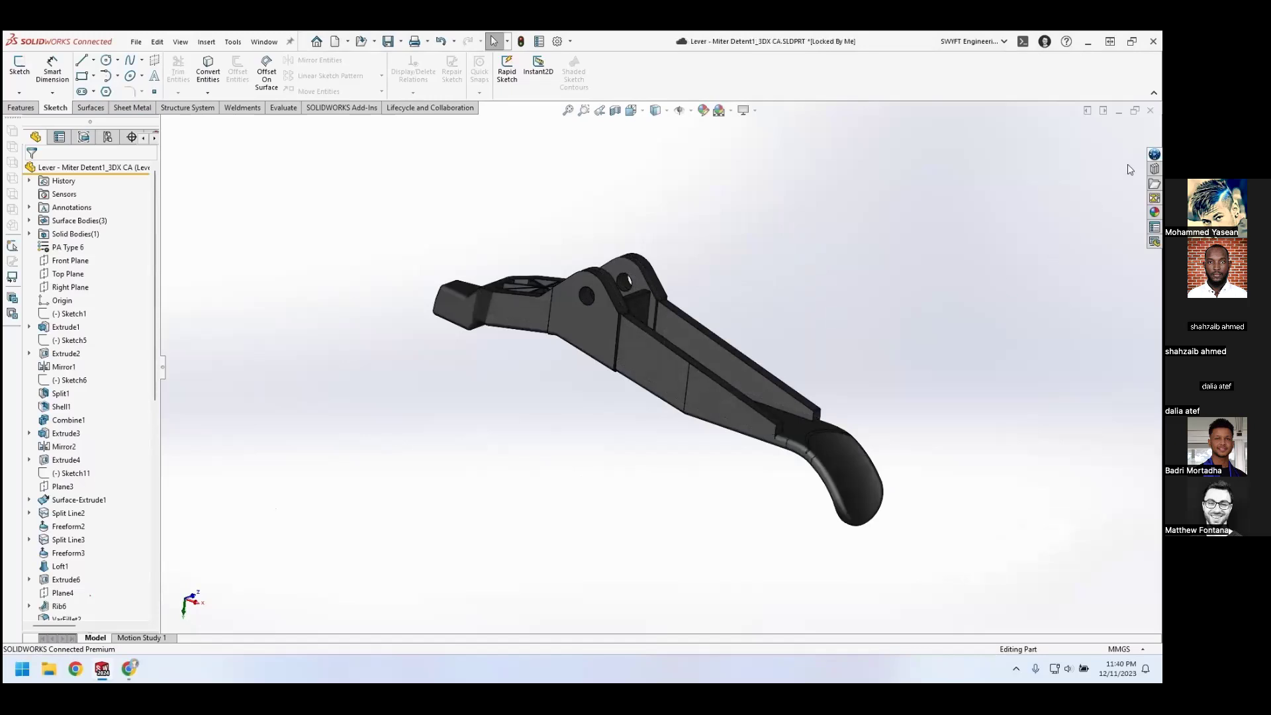
Try to save the modified lever part to 3DEXPERIENCE without working under a change action
click(1154, 155)
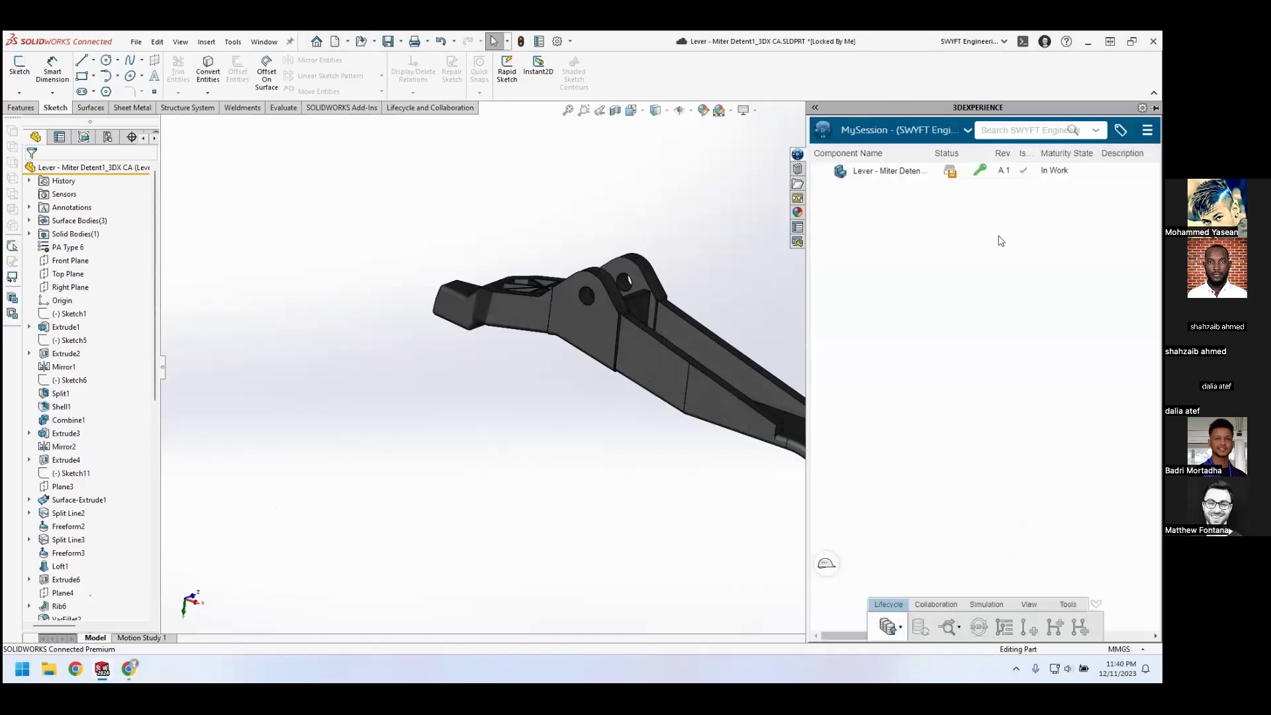
right_click(875, 176)
click(888, 182)
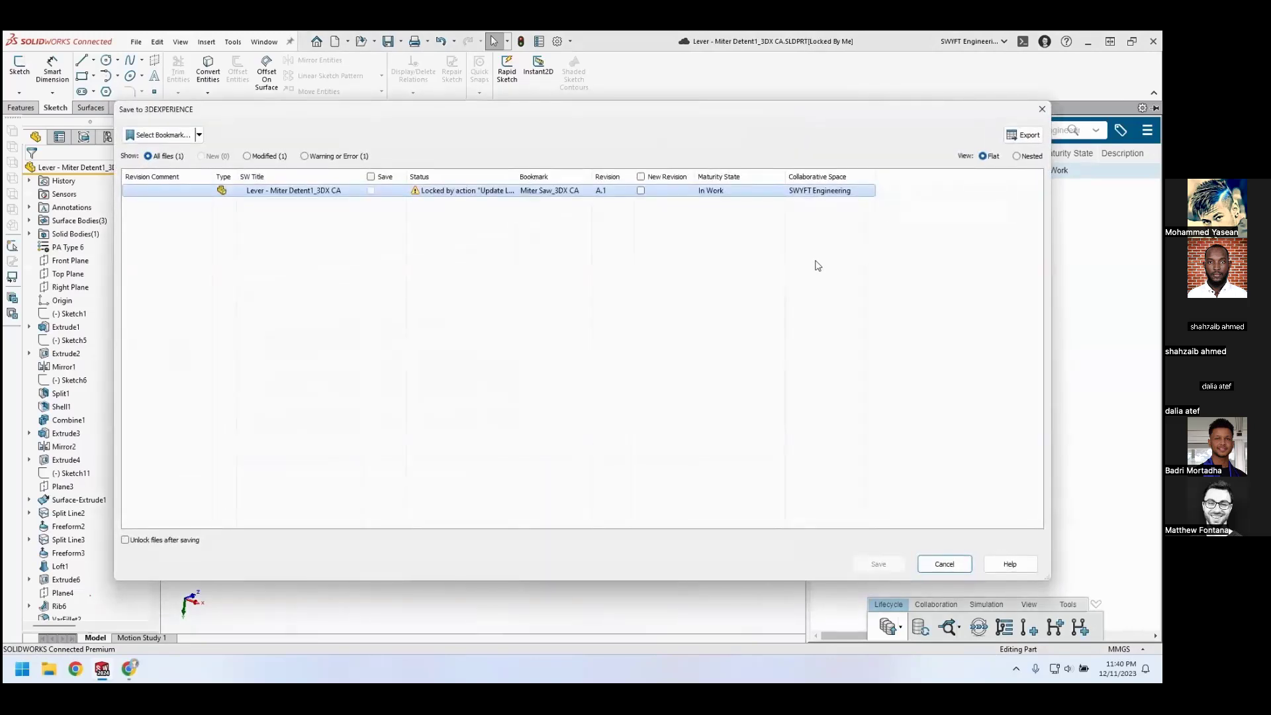
mouse_move(487, 198)
click(924, 562)
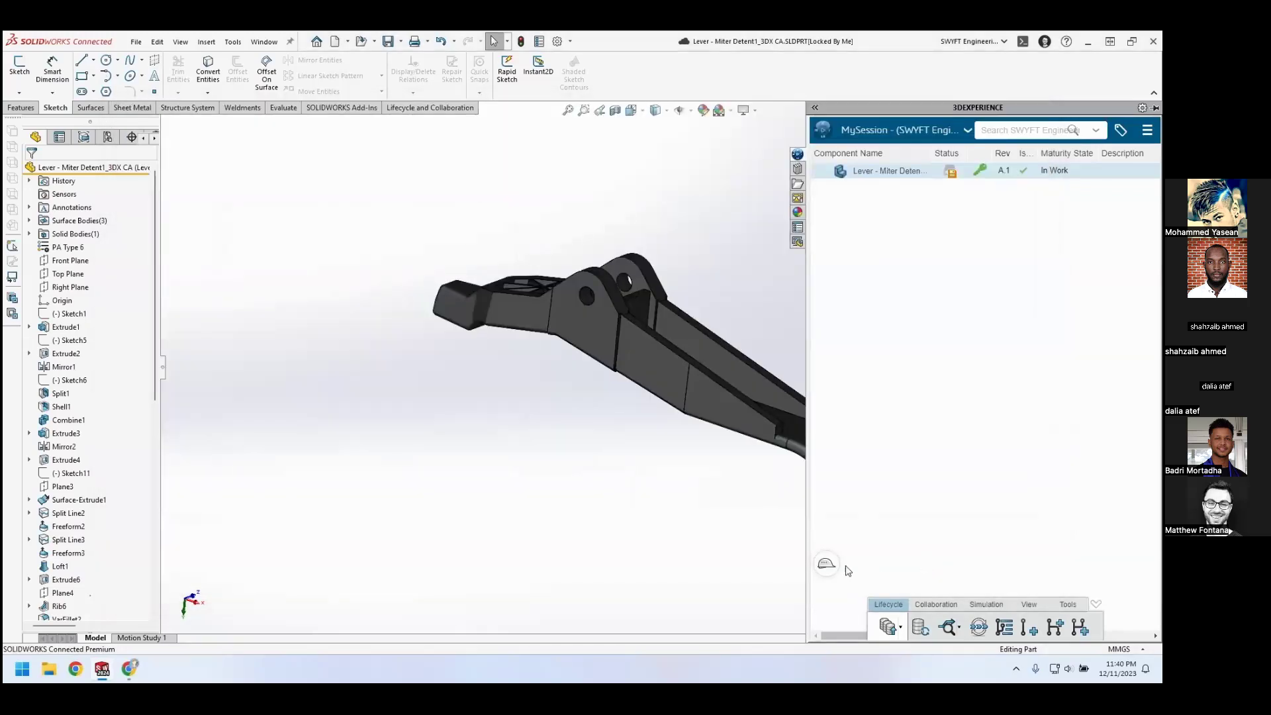
Set the Update Lever to Reduce Breakage change action as the active change action to work under
click(828, 563)
click(893, 571)
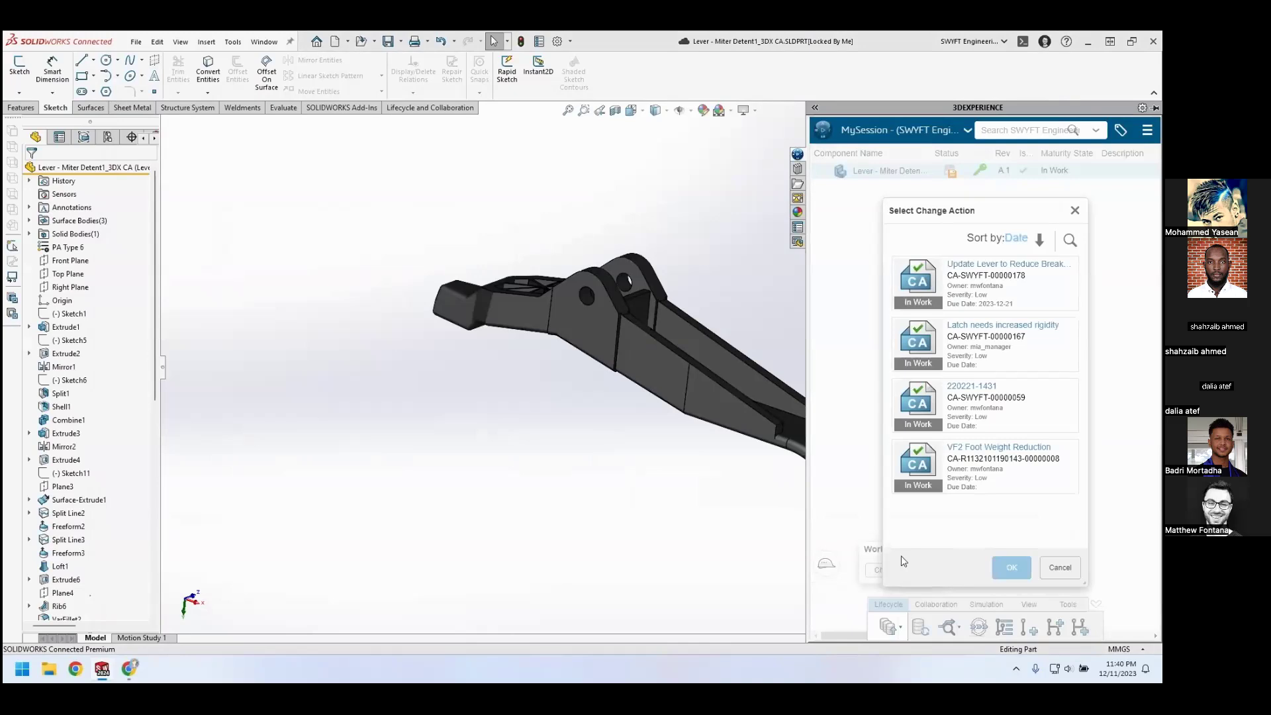
click(994, 279)
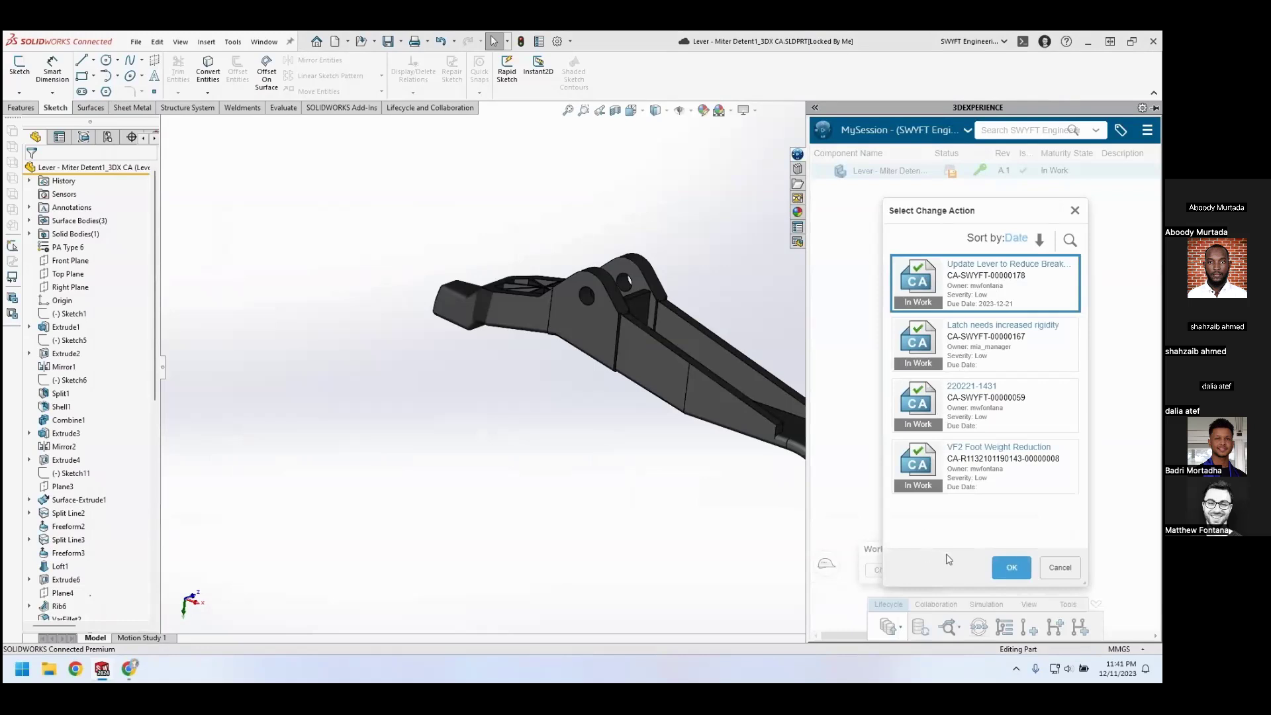
click(1013, 567)
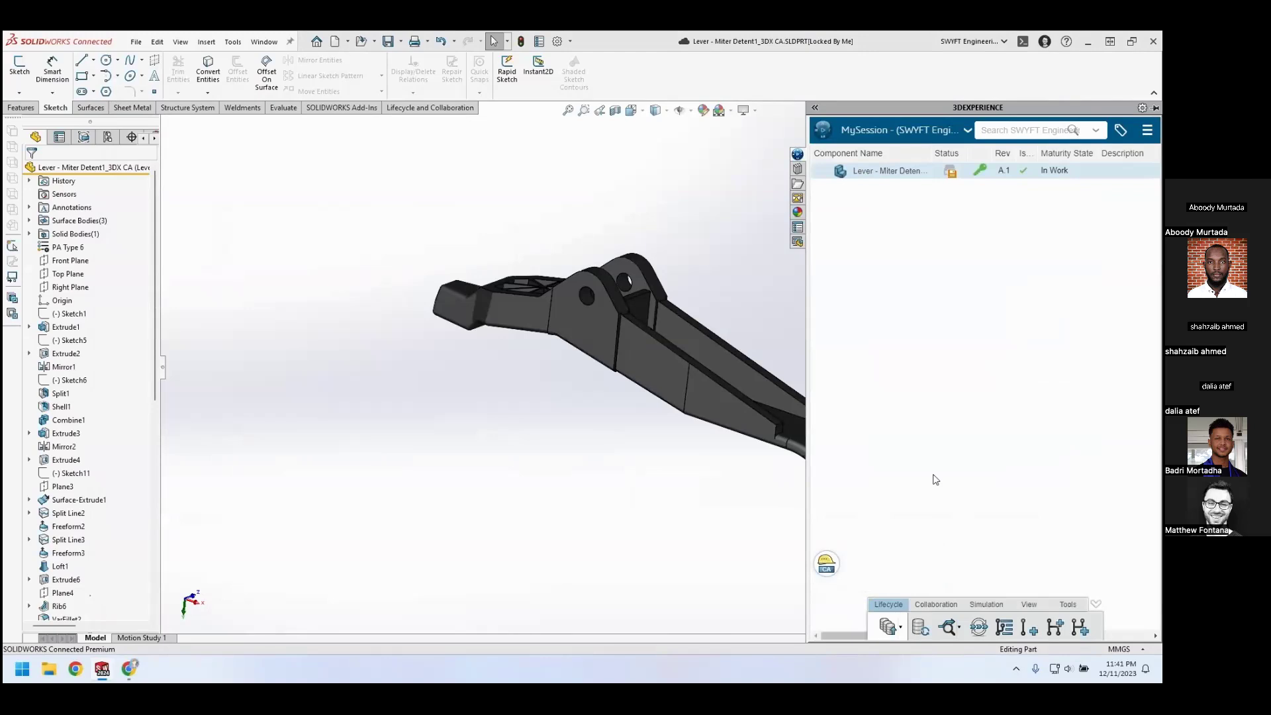
Save the modified lever part to 3DEXPERIENCE with the files unlocked after saving
right_click(865, 175)
click(871, 179)
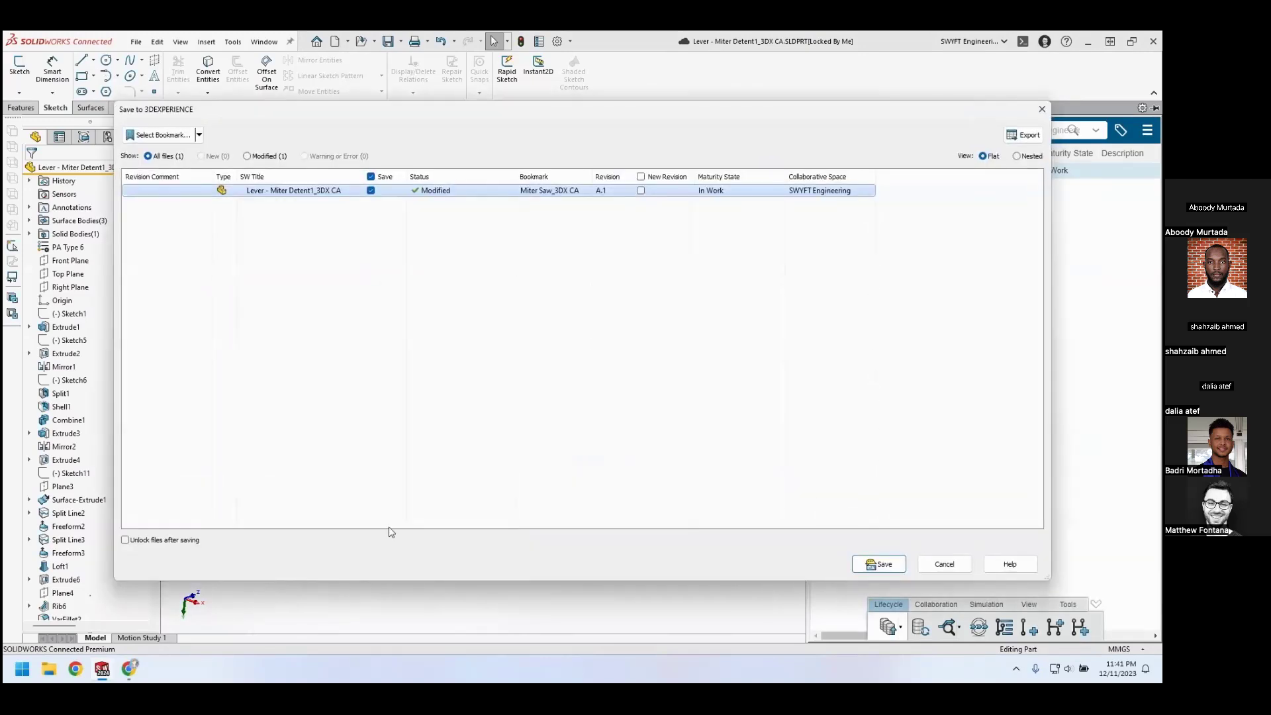
click(125, 542)
click(873, 563)
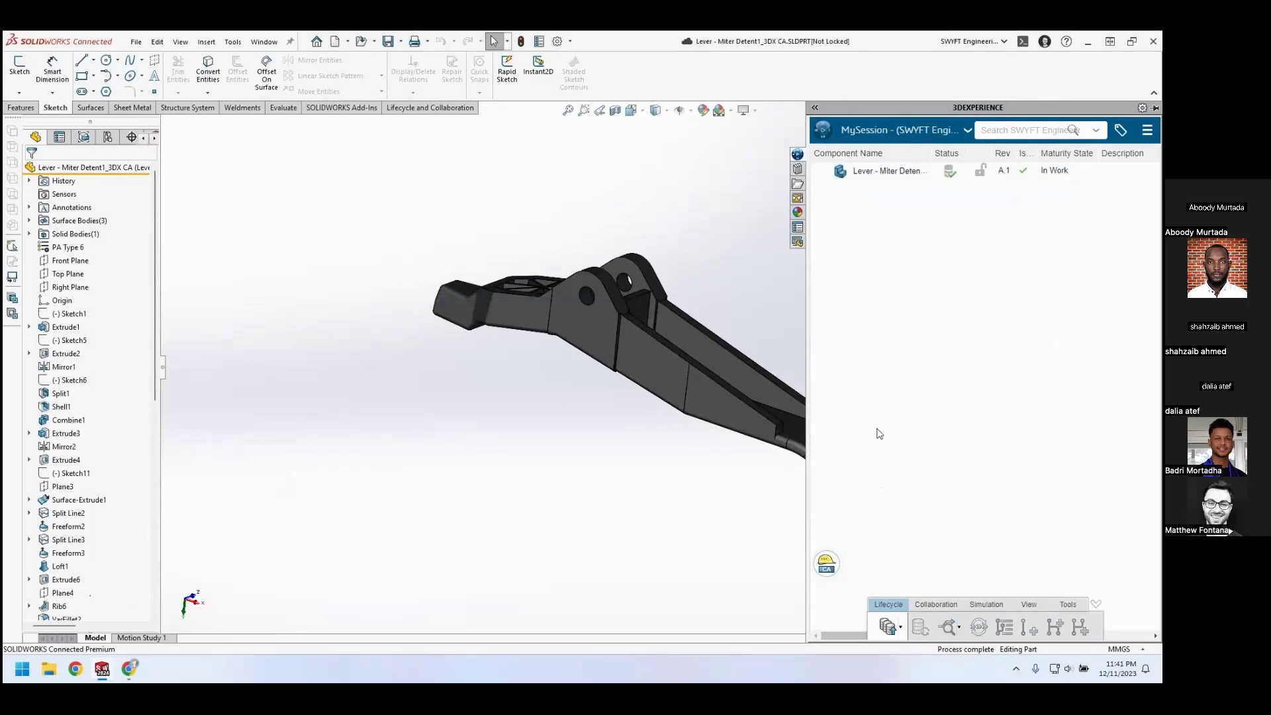
Switch to the Change Management dashboard, refresh the change action's realized changes, and examine the entry tracked for the lever's physical product
click(130, 668)
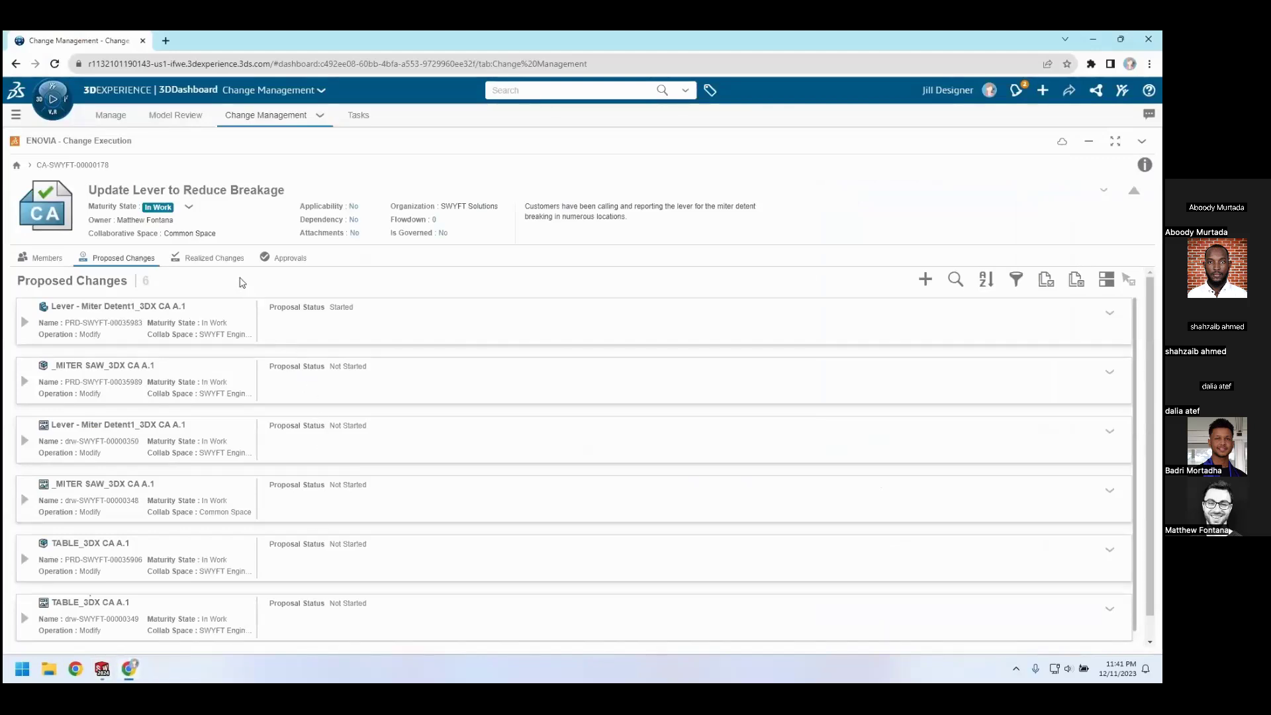
click(214, 258)
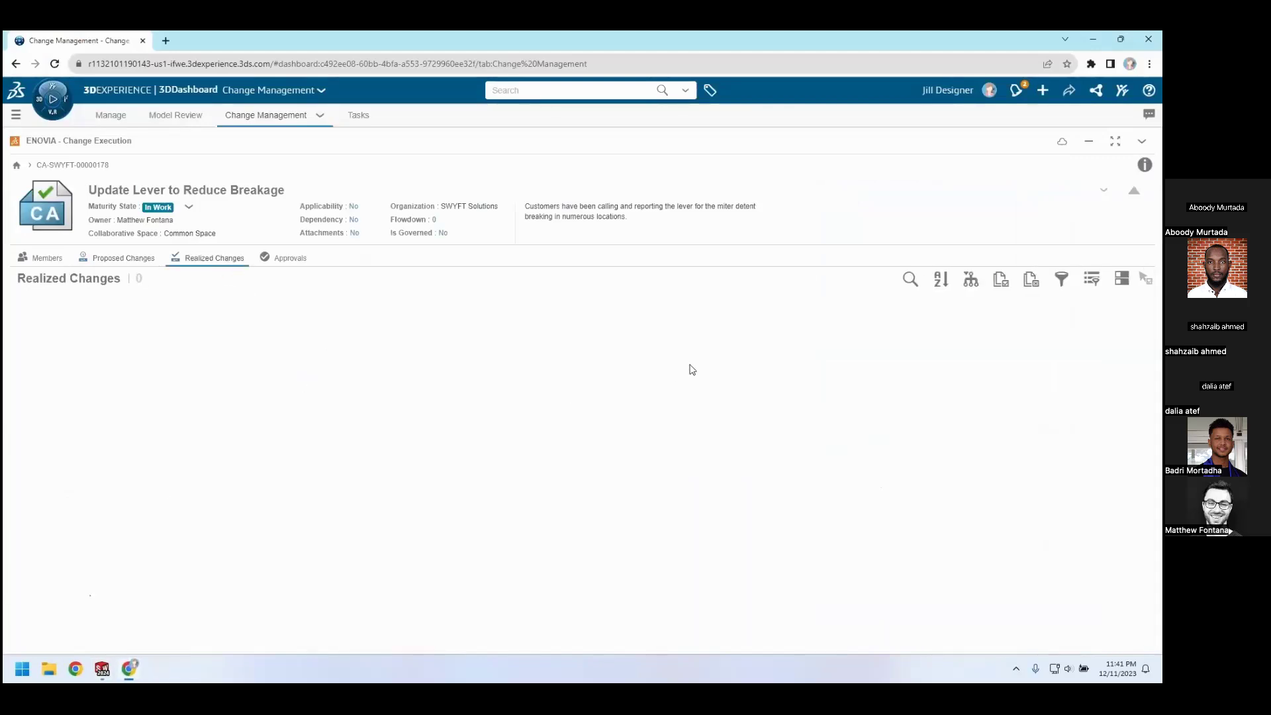
click(1142, 143)
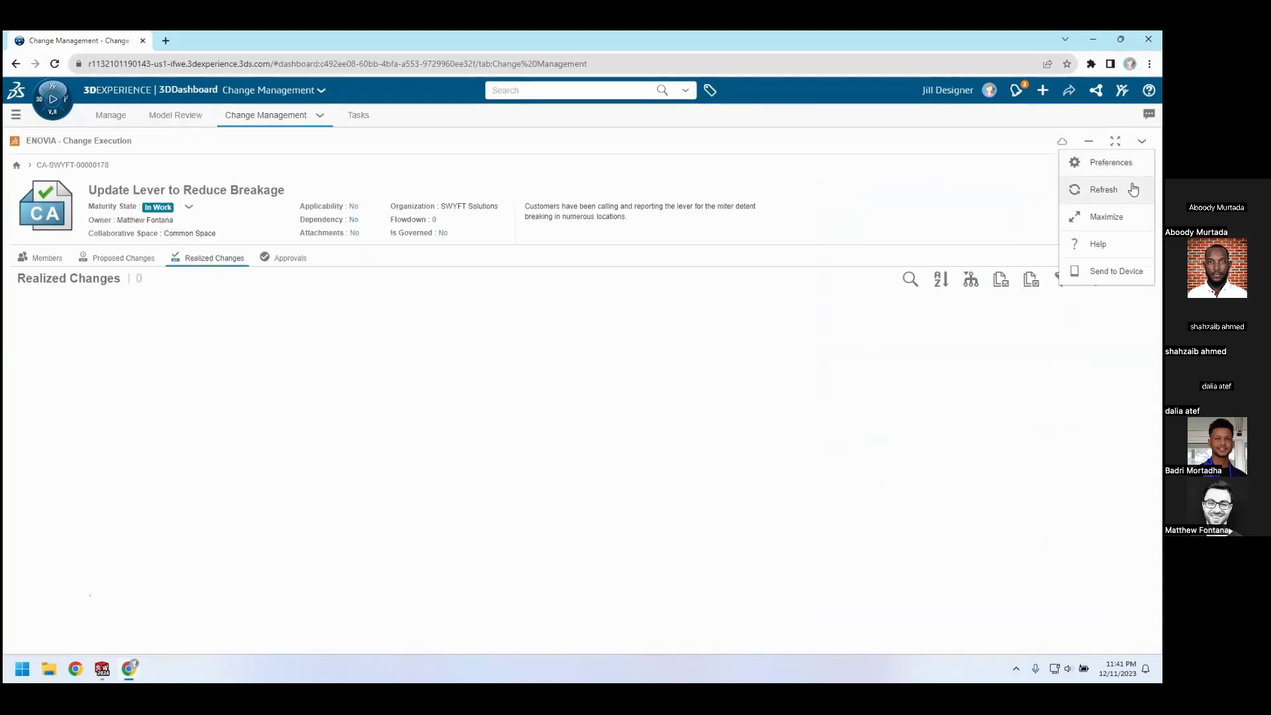
click(1133, 189)
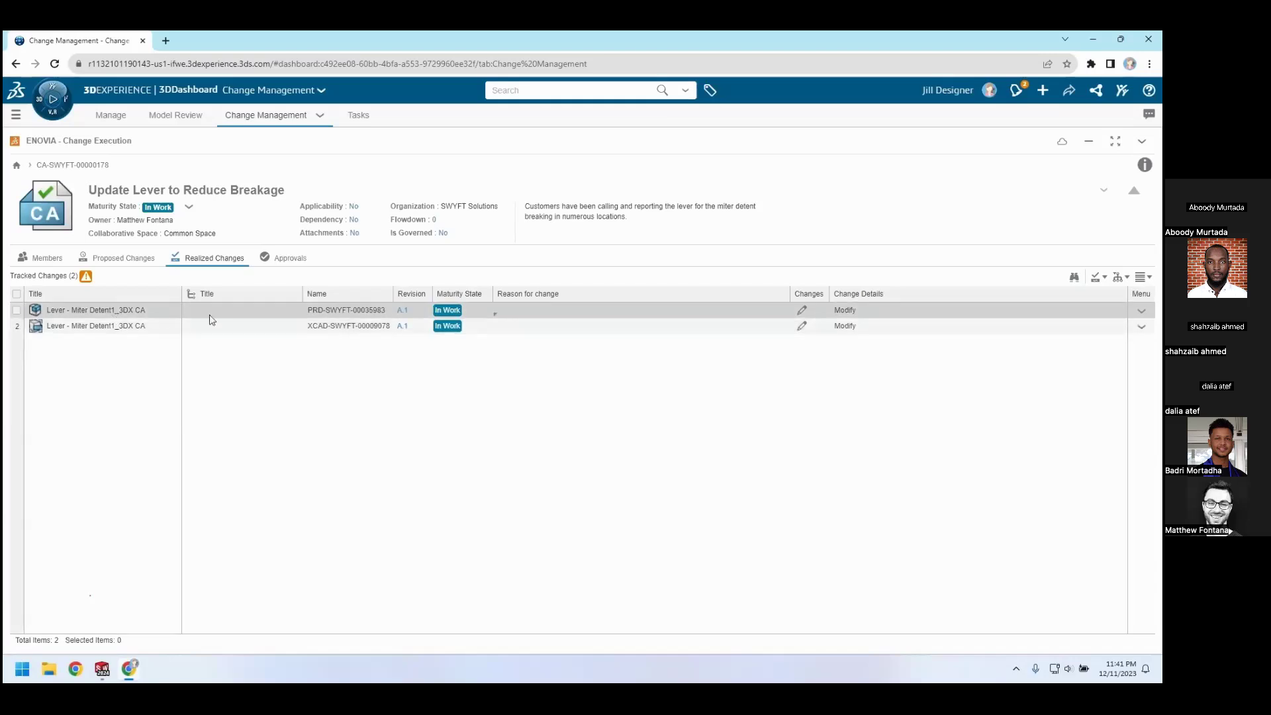
click(384, 313)
click(549, 316)
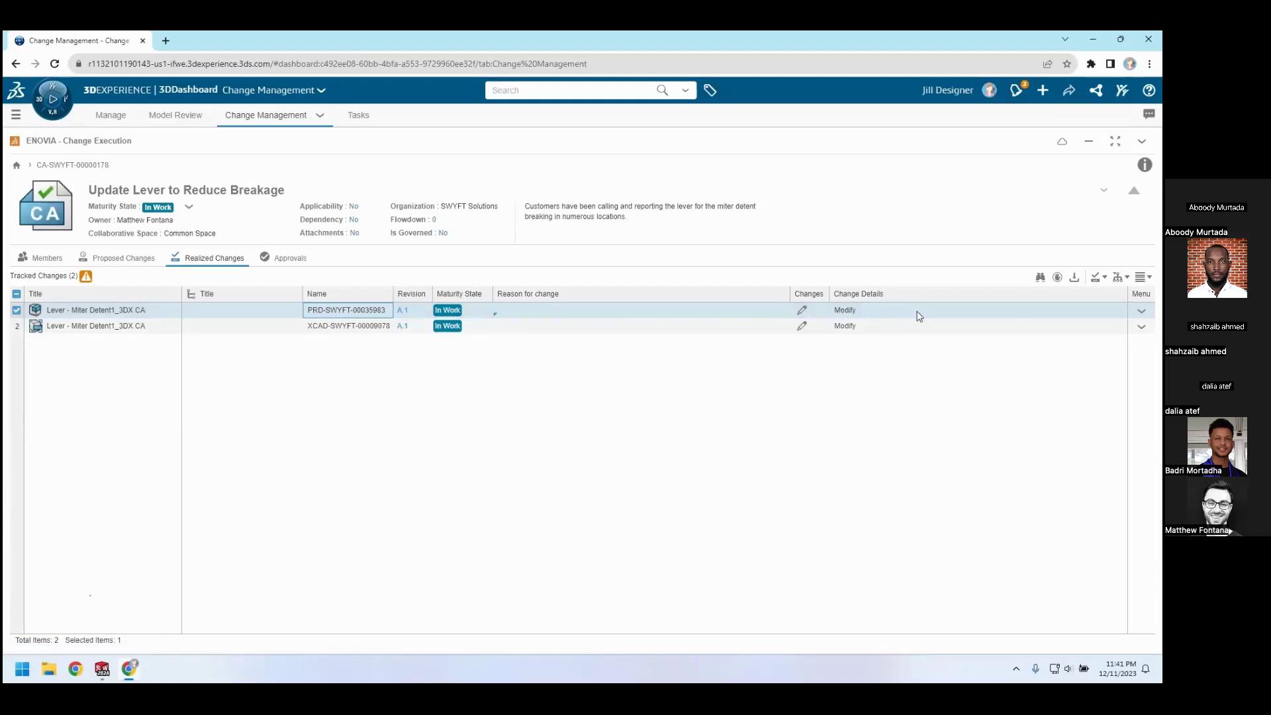
click(805, 311)
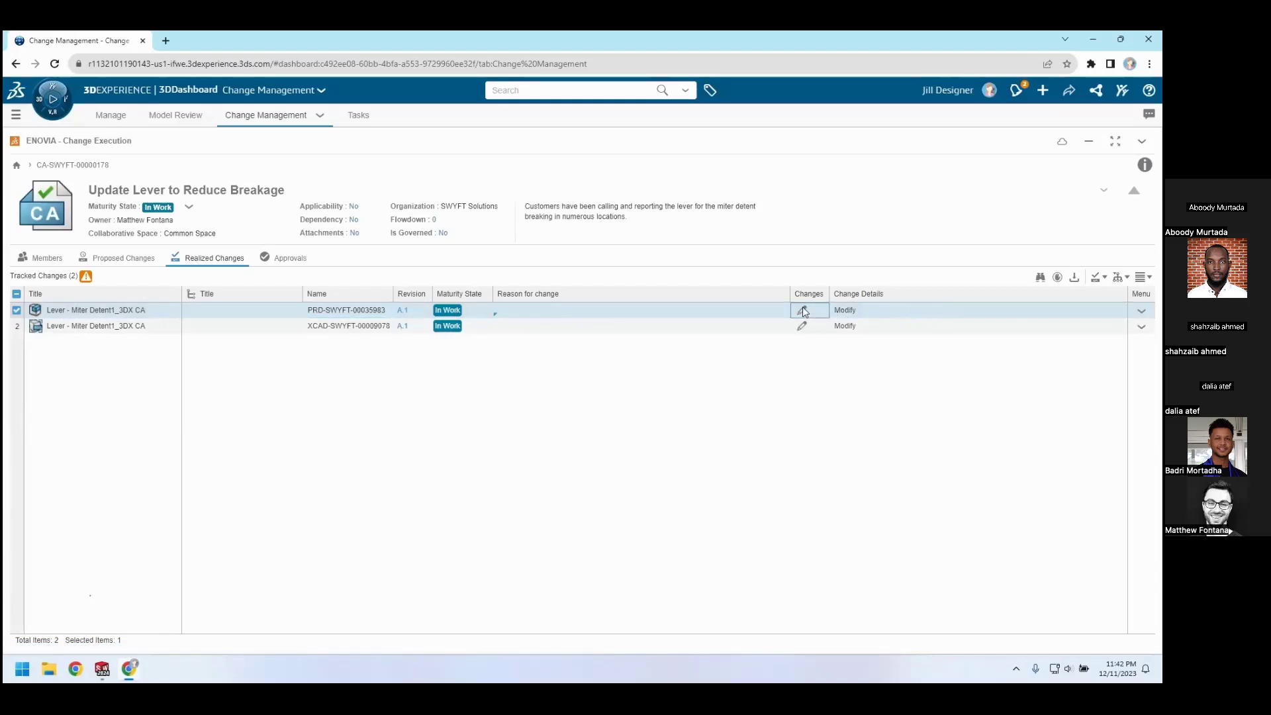
click(846, 313)
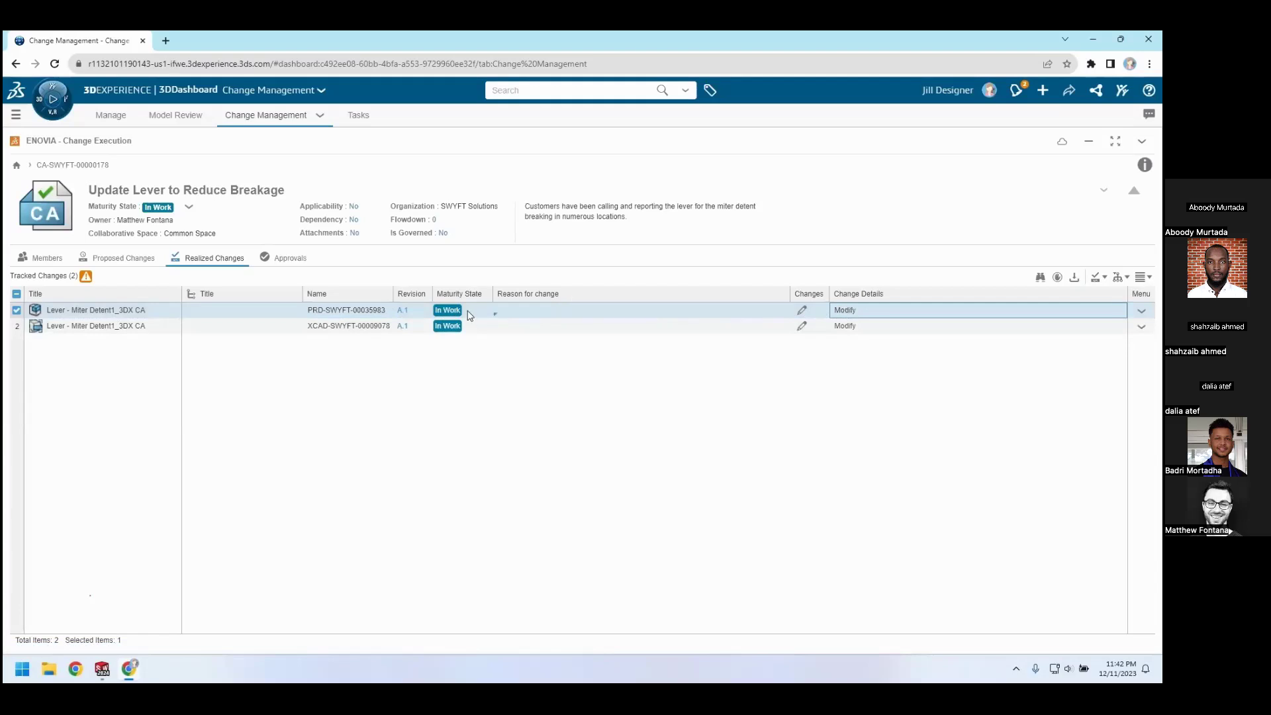
Switch to SOLIDWORKS and change the lever part's maturity state to Frozen
mouse_move(92, 678)
click(105, 602)
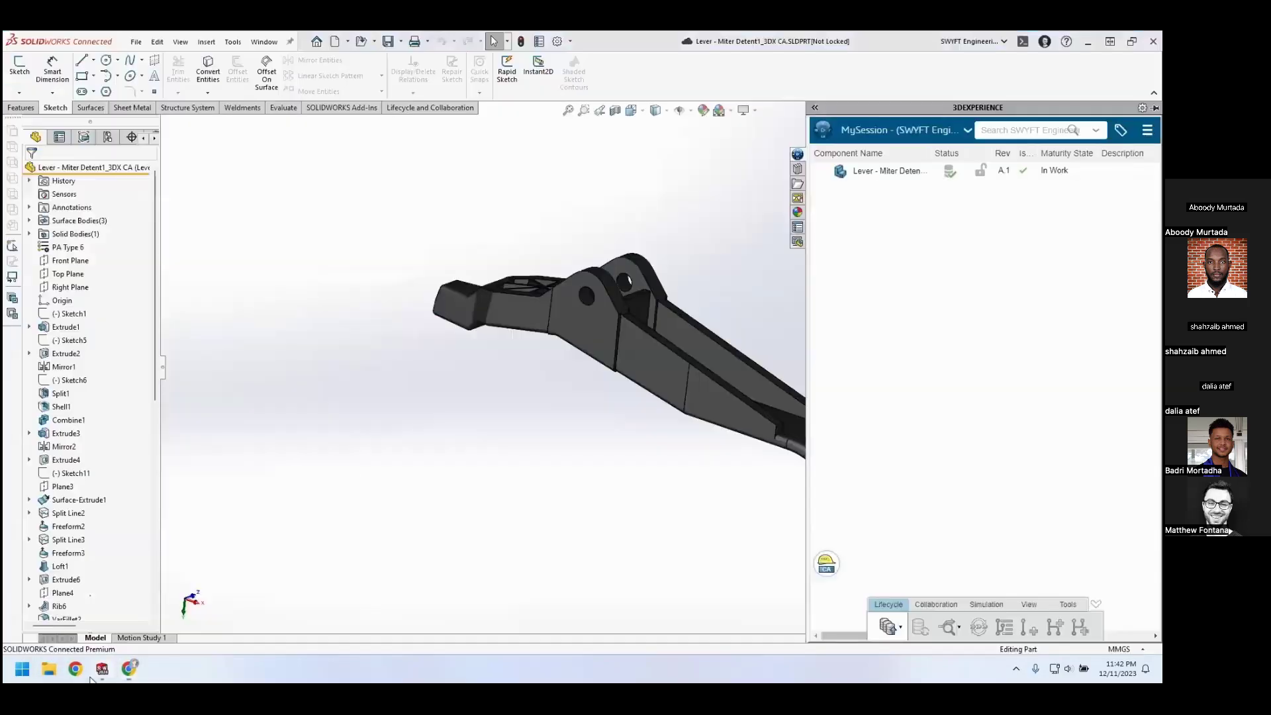
right_click(868, 174)
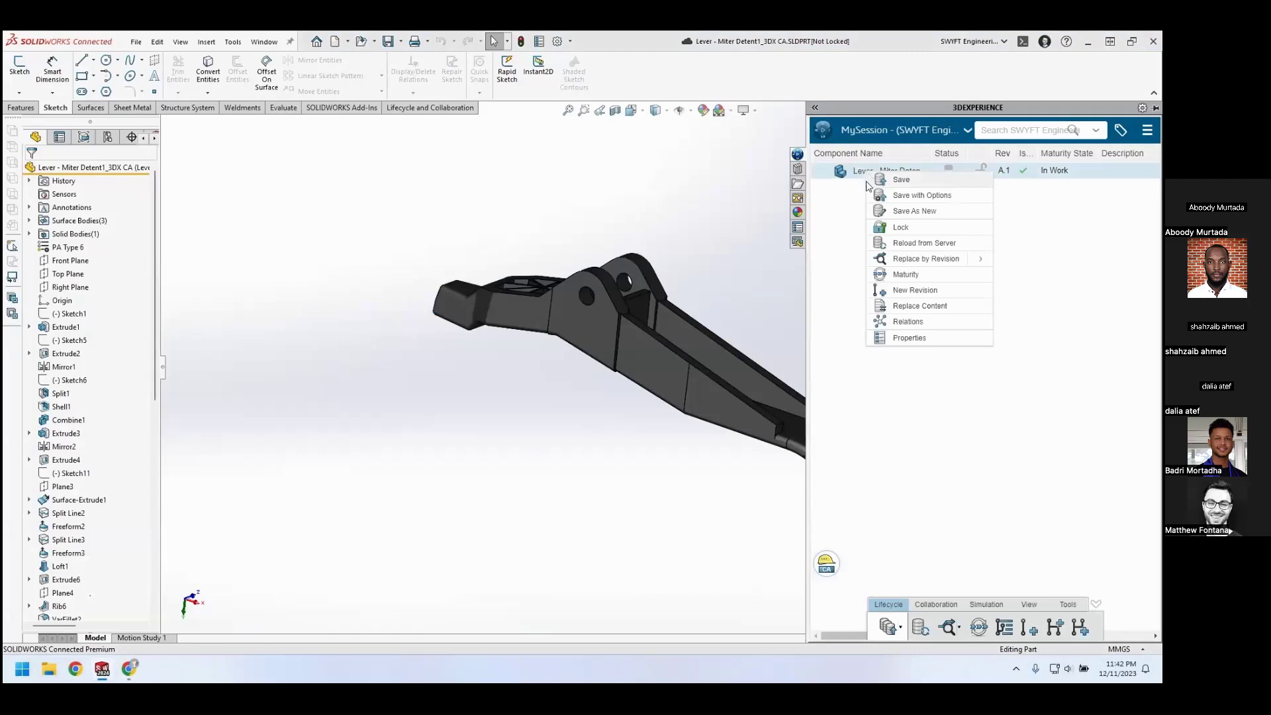
click(894, 279)
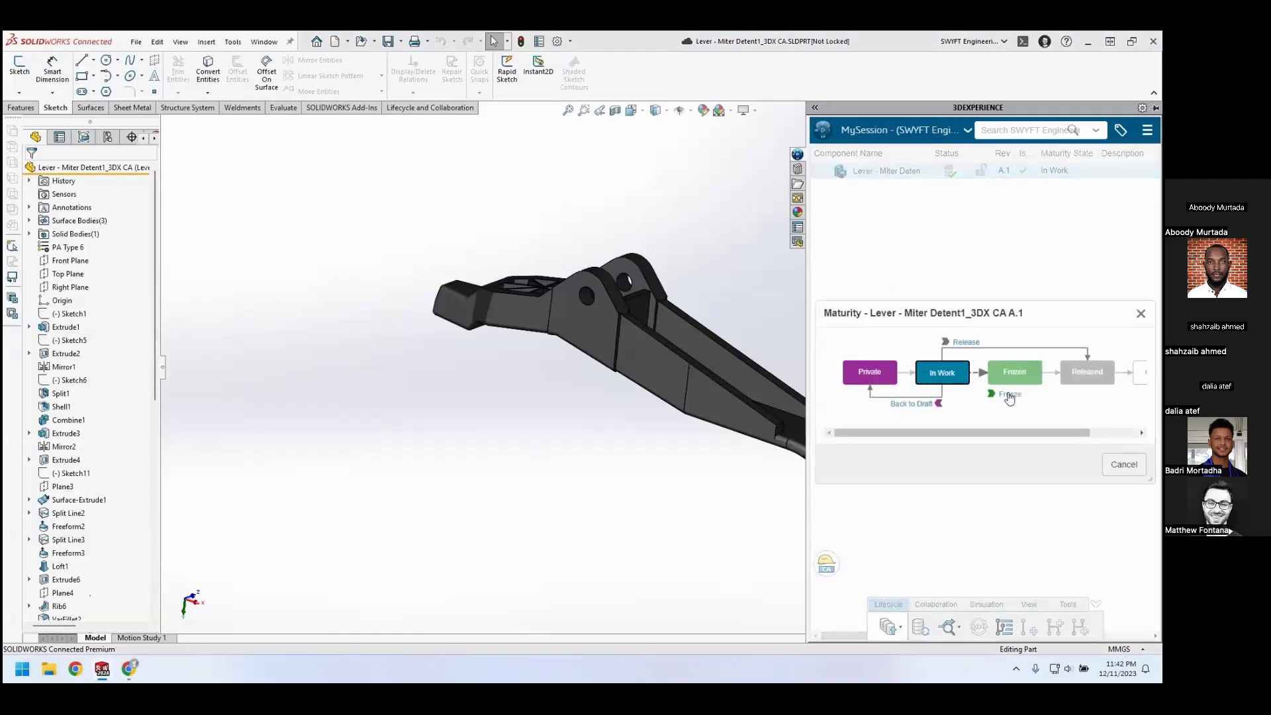
click(1010, 395)
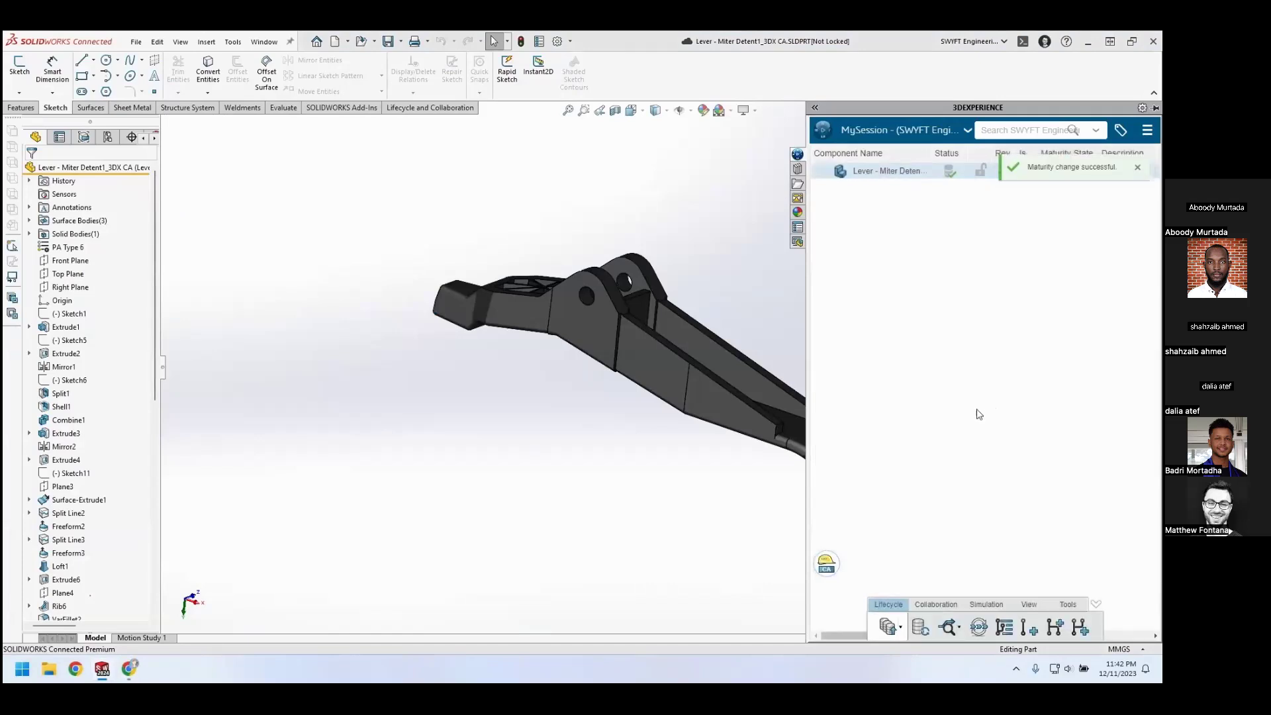
Switch to the Change Management dashboard, refresh the realized changes, and set the lever part's proposal status to Complete in the proposed changes
click(130, 669)
click(1142, 141)
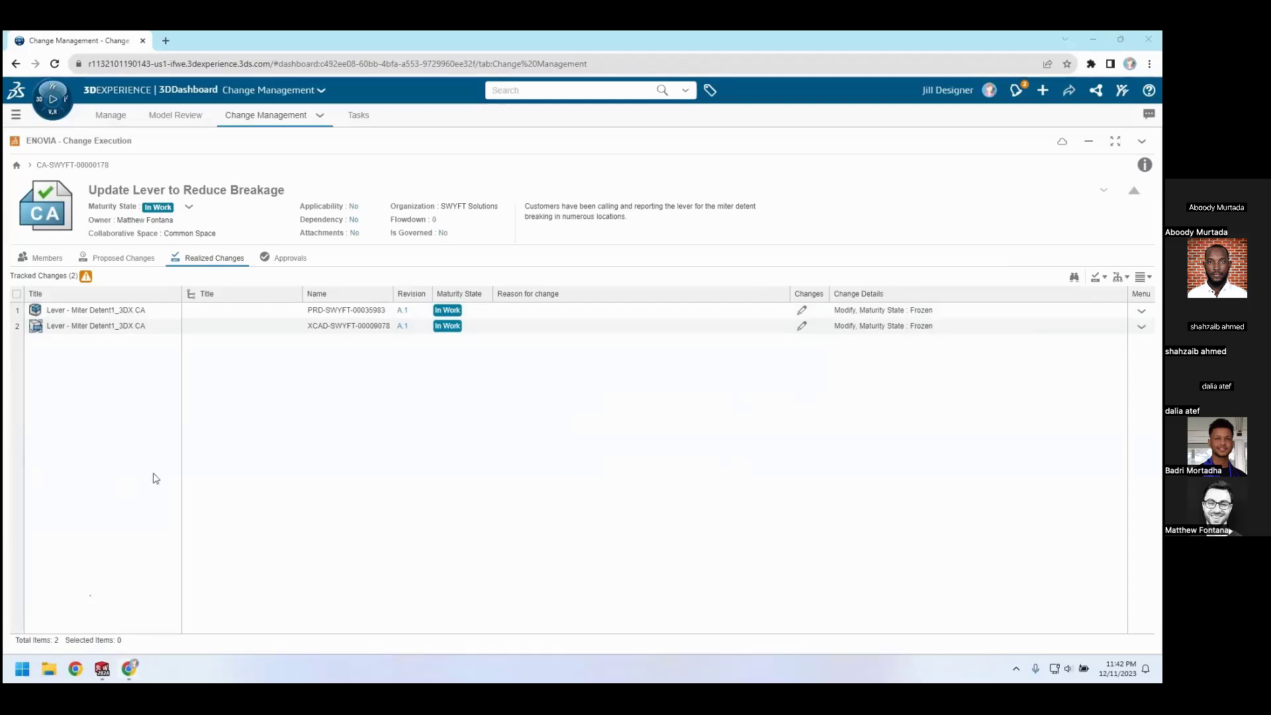
click(143, 267)
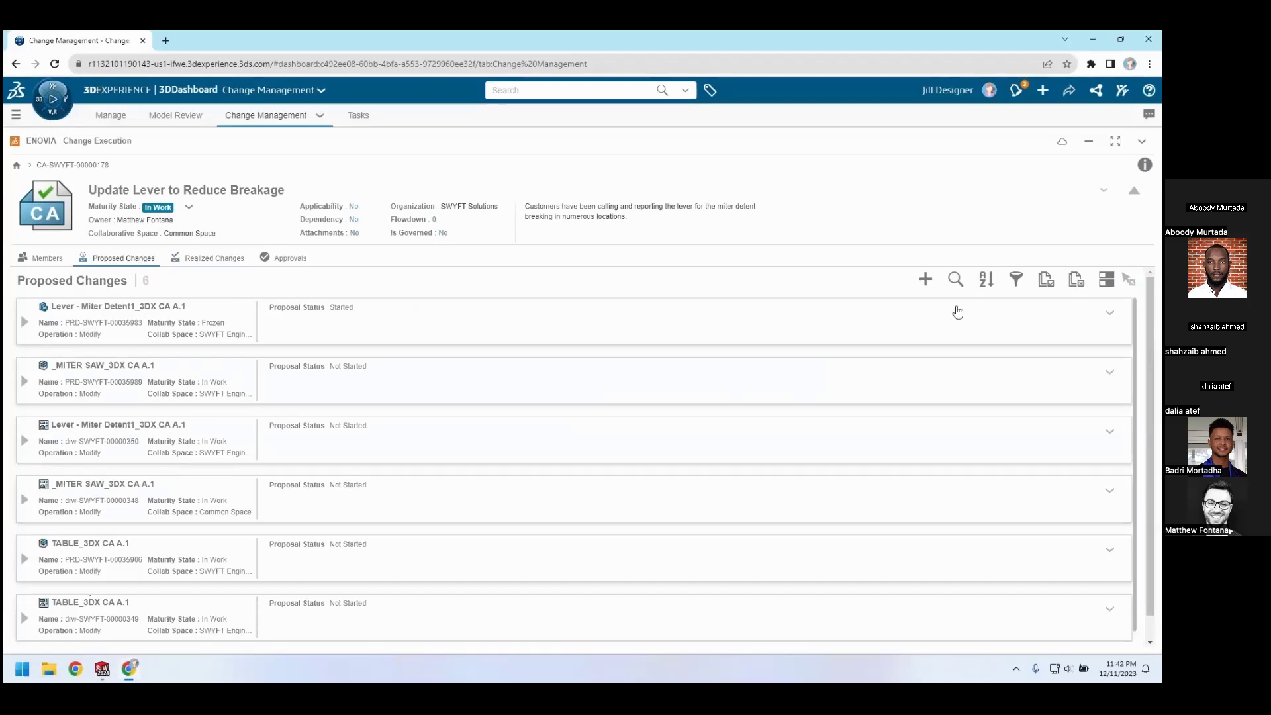
click(1110, 312)
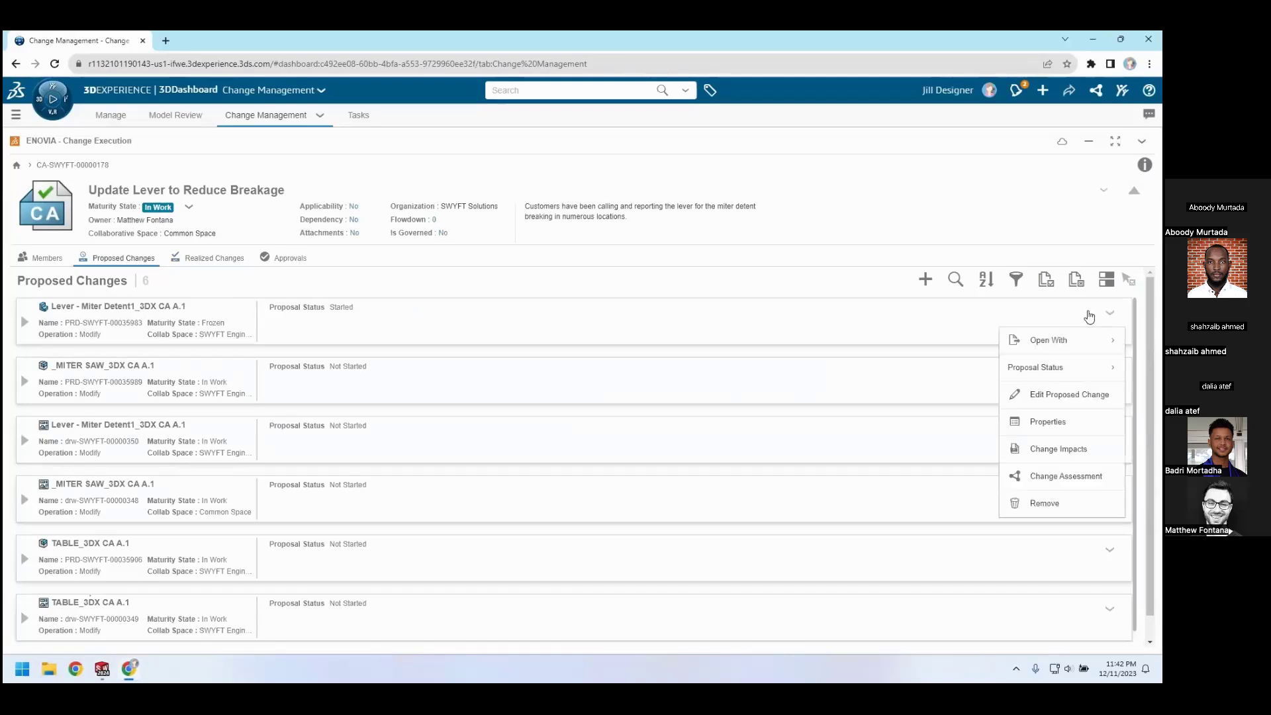
mouse_move(1081, 368)
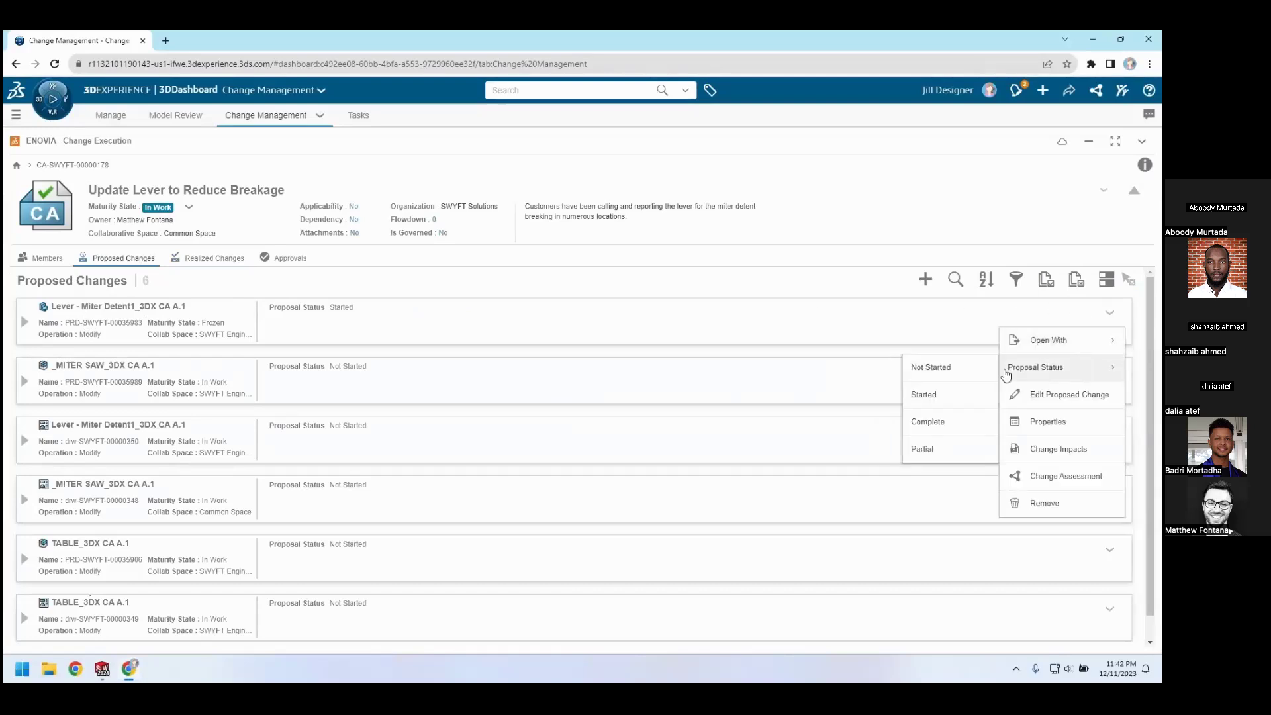
click(967, 422)
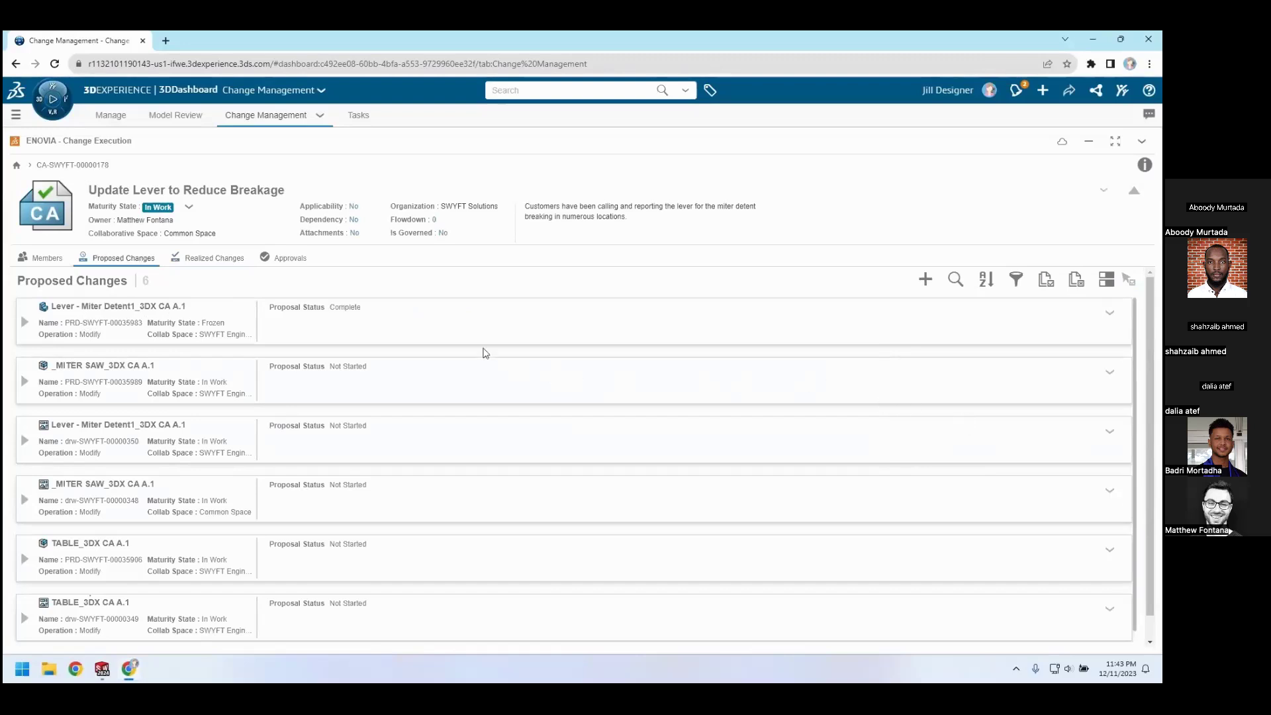
Review the change action's realized and proposed changes, and try to move the change action to In Approval
click(213, 257)
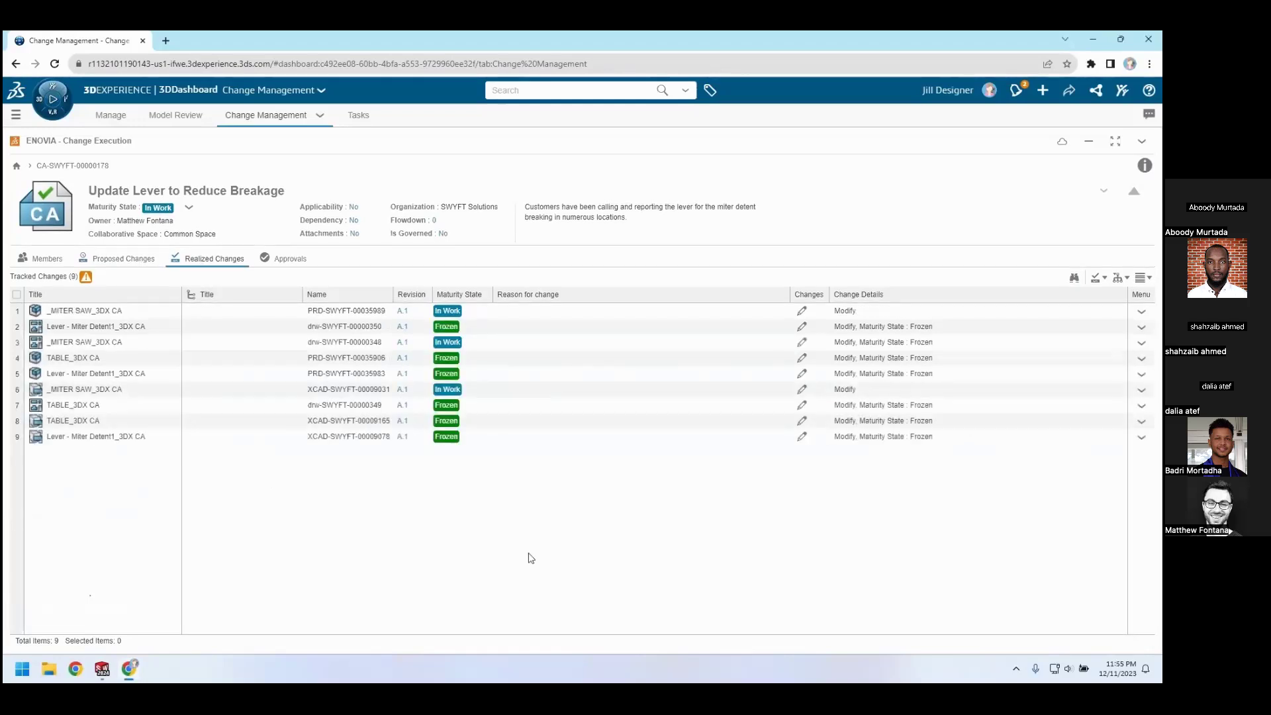
click(120, 259)
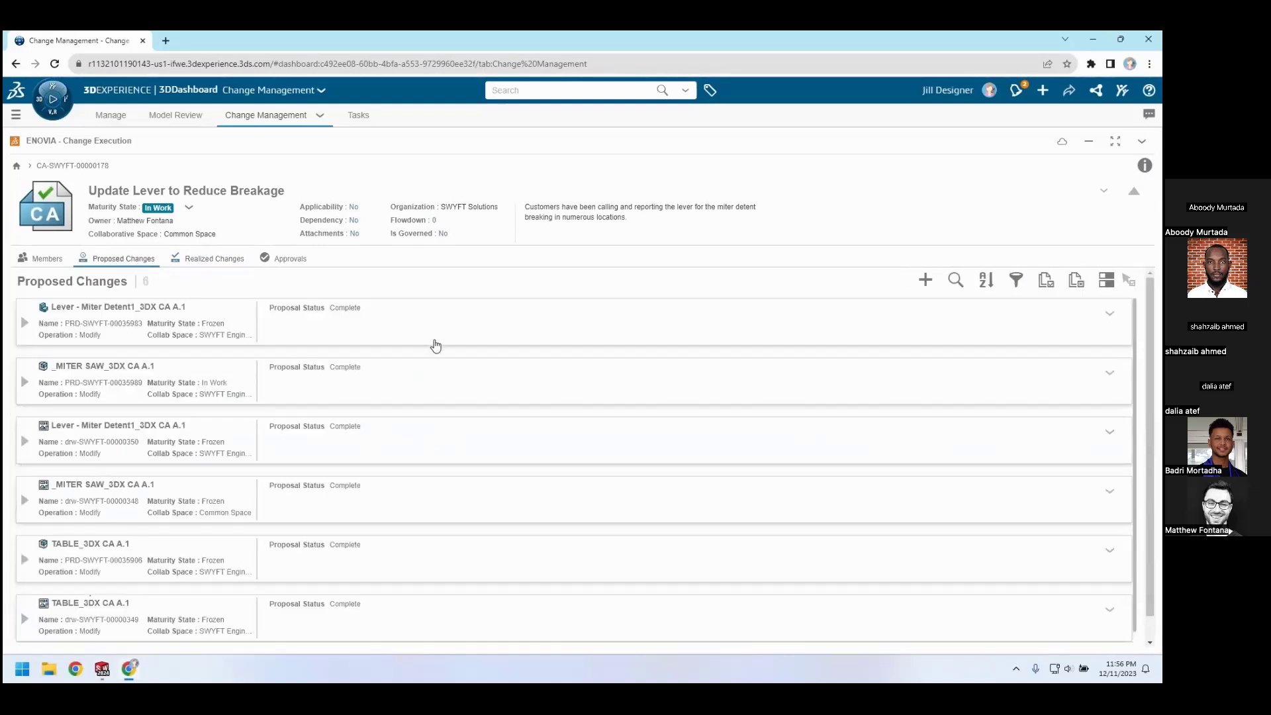
scroll(436, 345, down, 1)
click(237, 266)
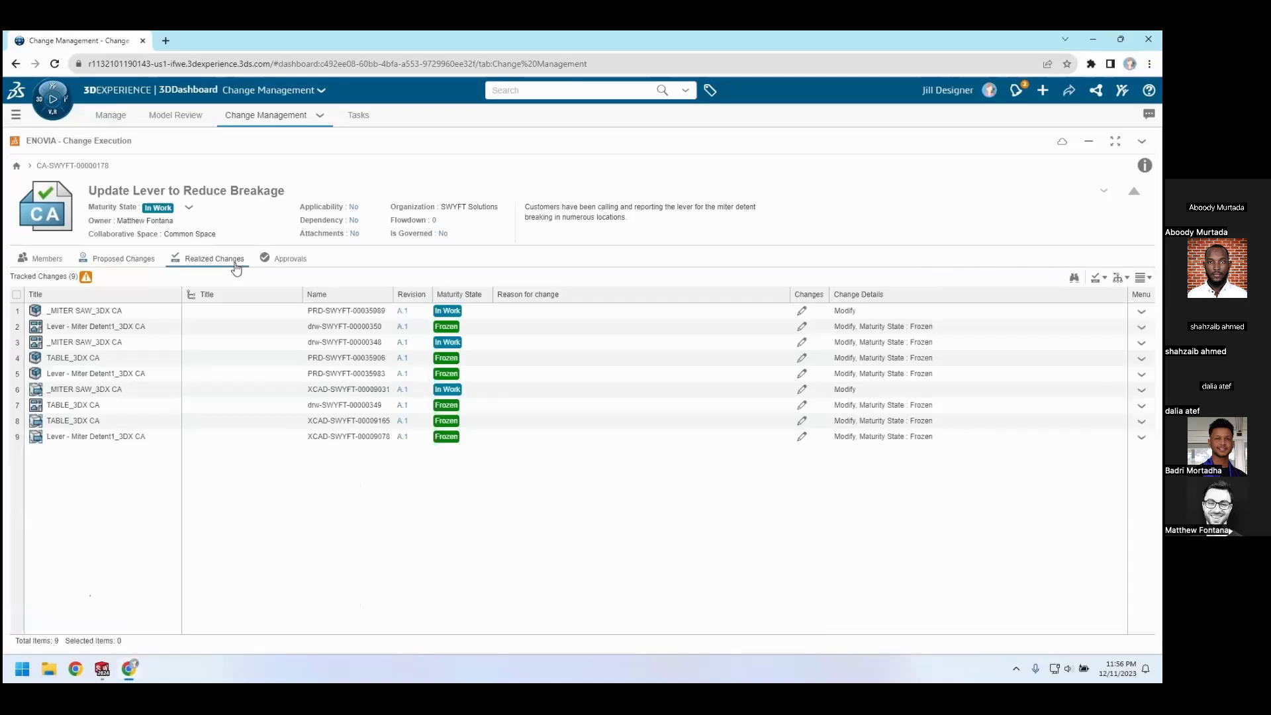
click(188, 208)
click(209, 235)
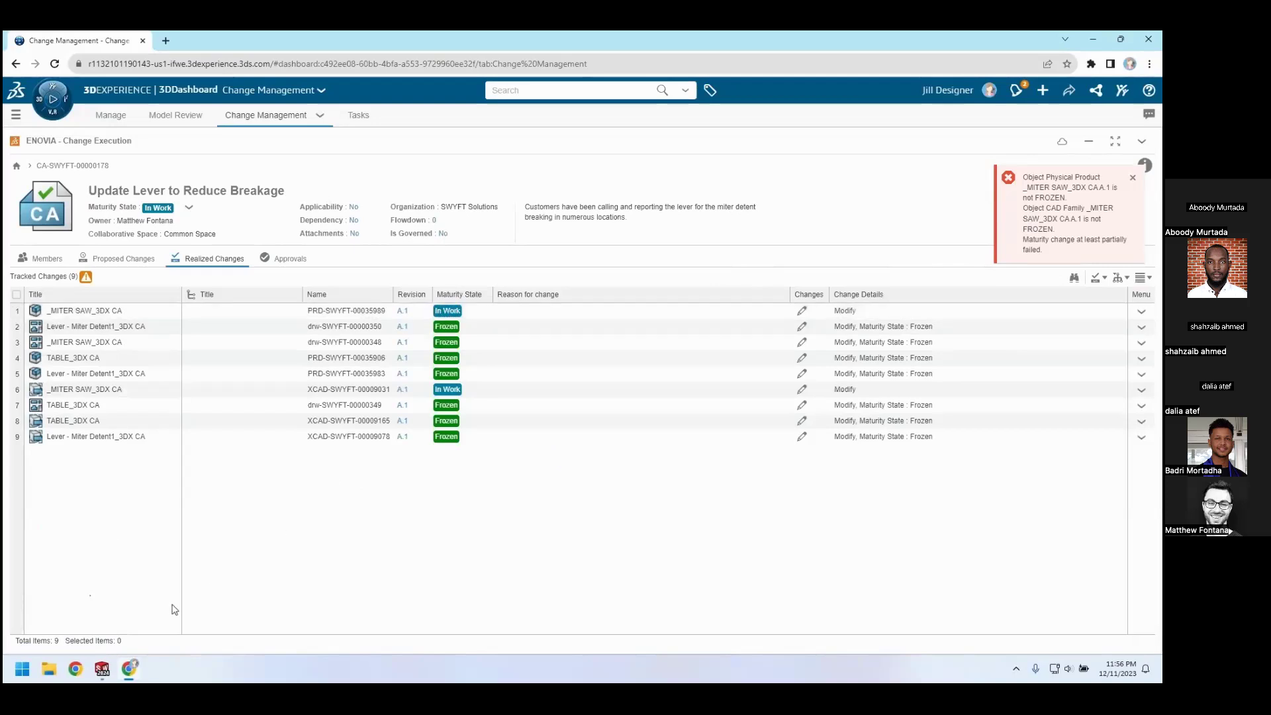
Switch to SOLIDWORKS and change the maturity state of the top-level _MITER SAW_3DX CA assembly to Frozen
click(103, 669)
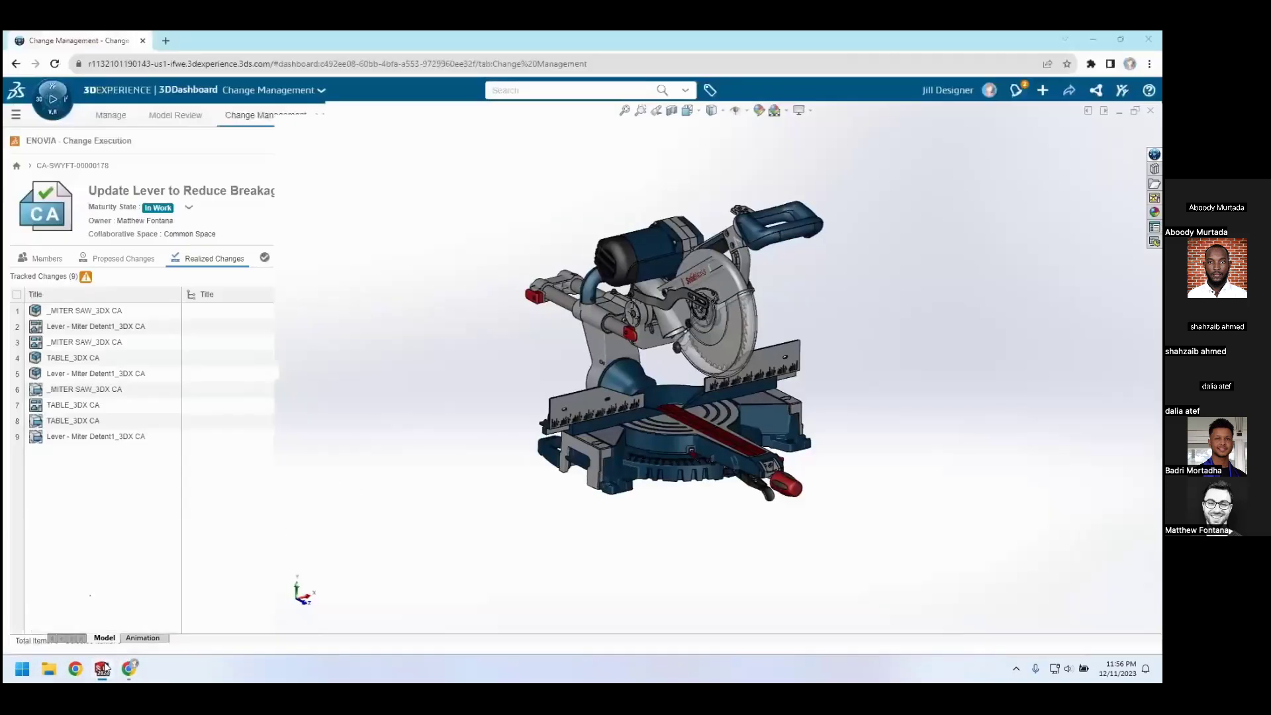
click(1153, 154)
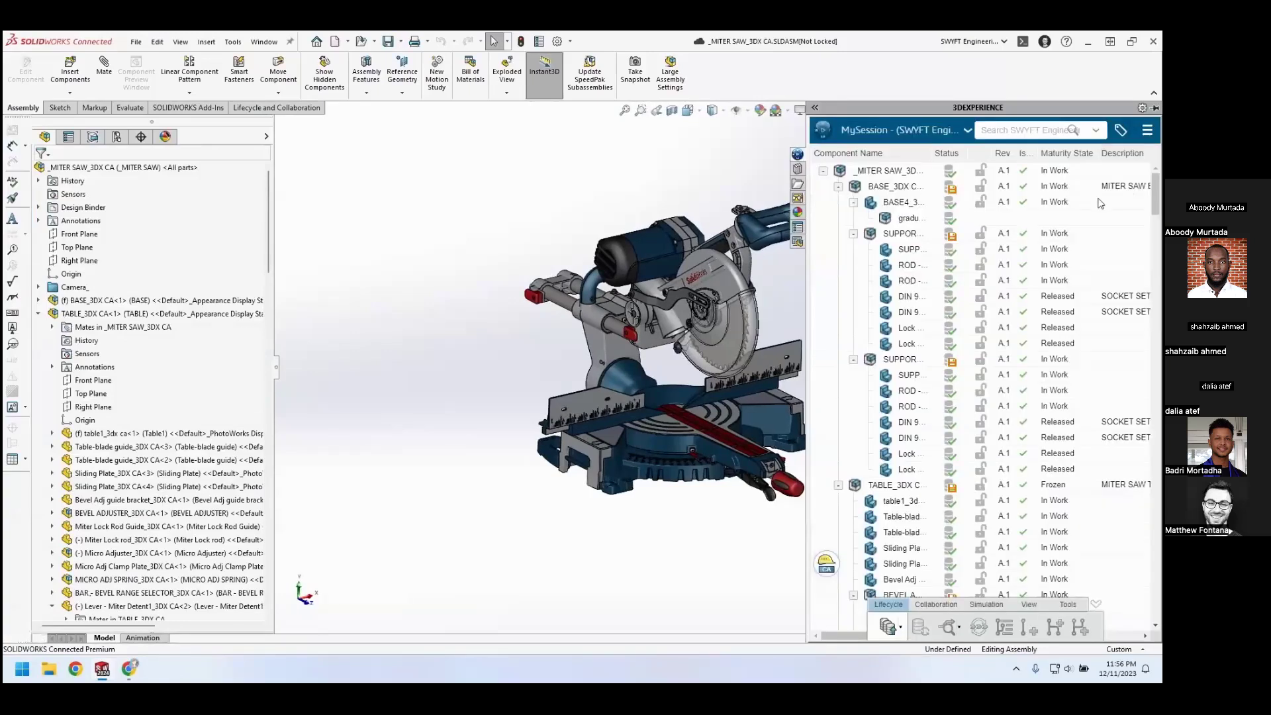
right_click(906, 173)
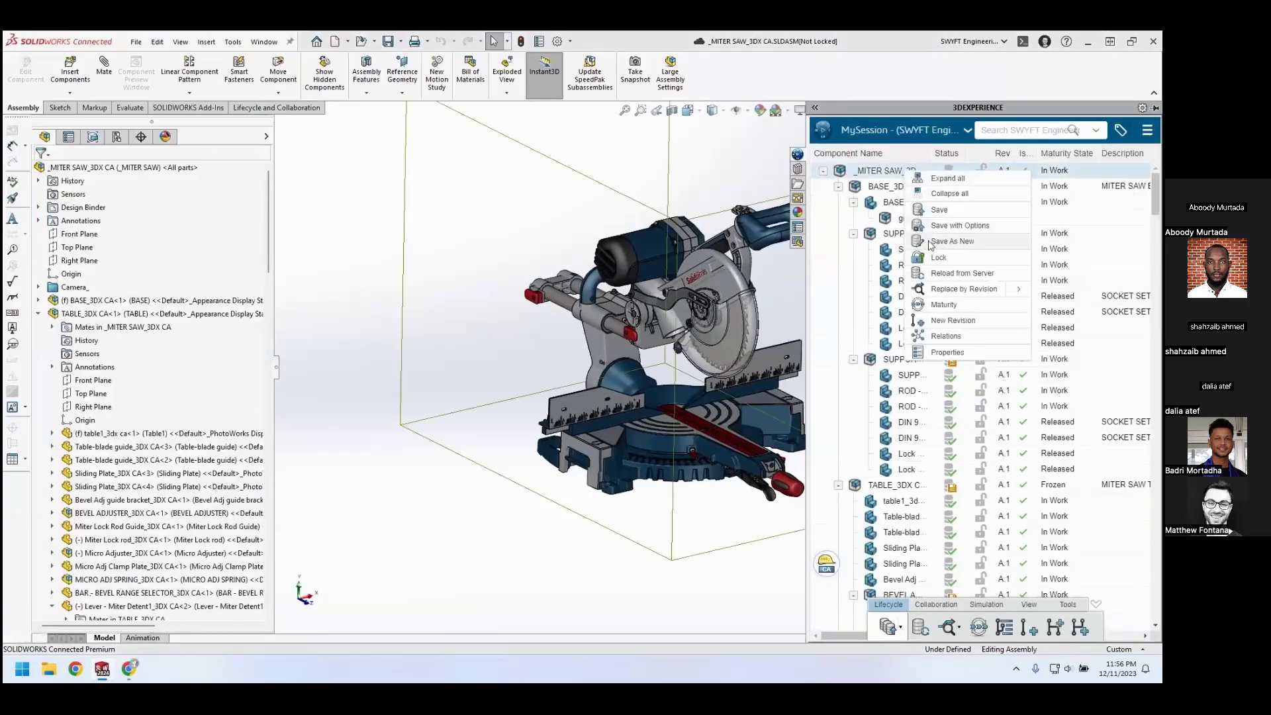
click(940, 304)
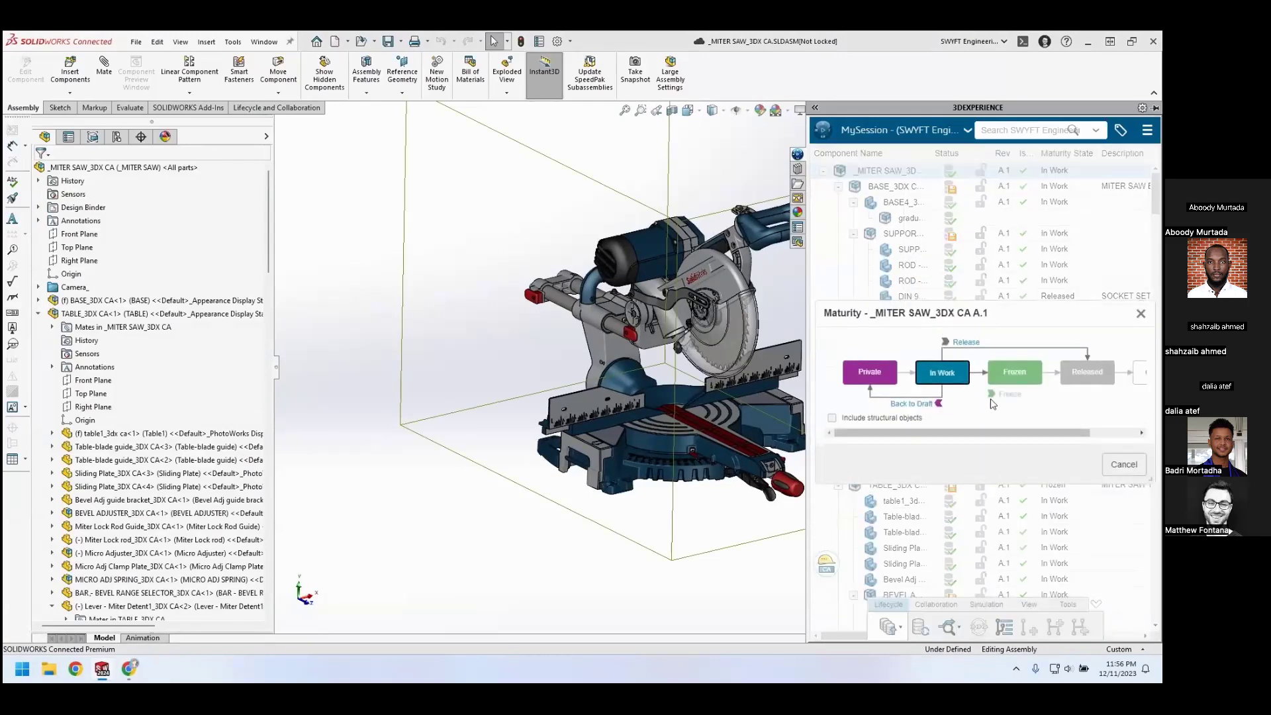
click(997, 395)
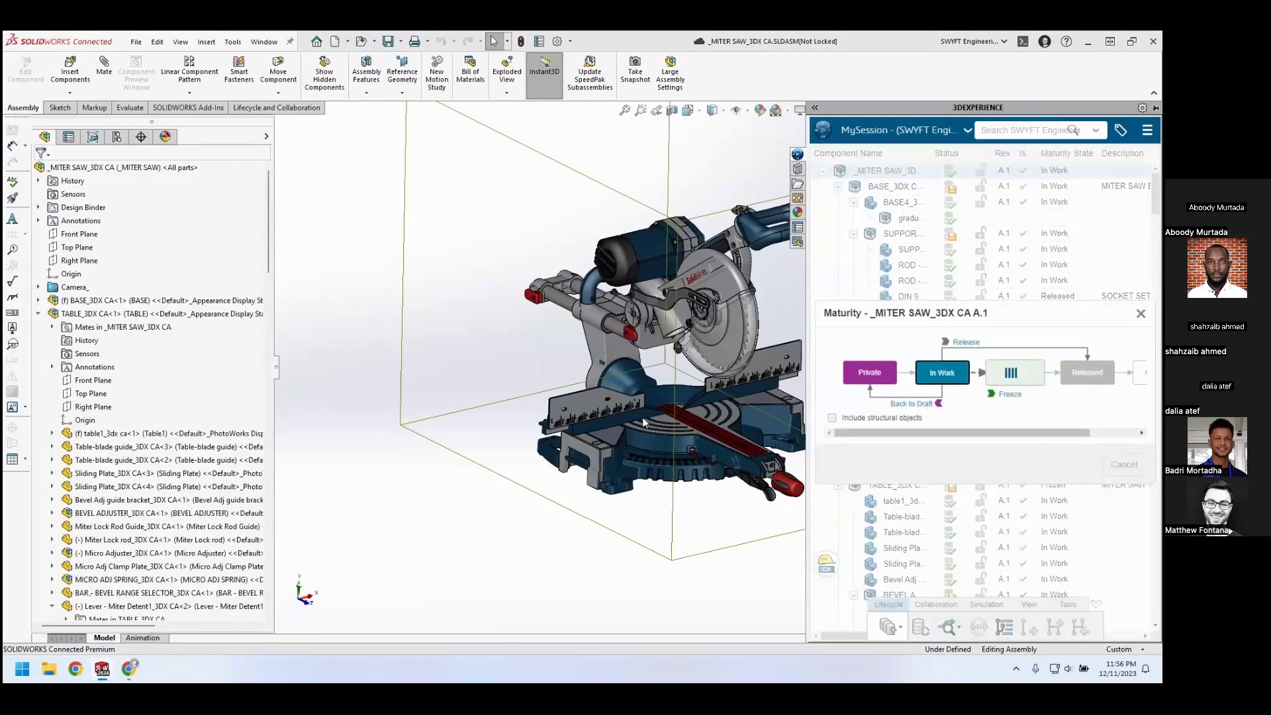
click(600, 490)
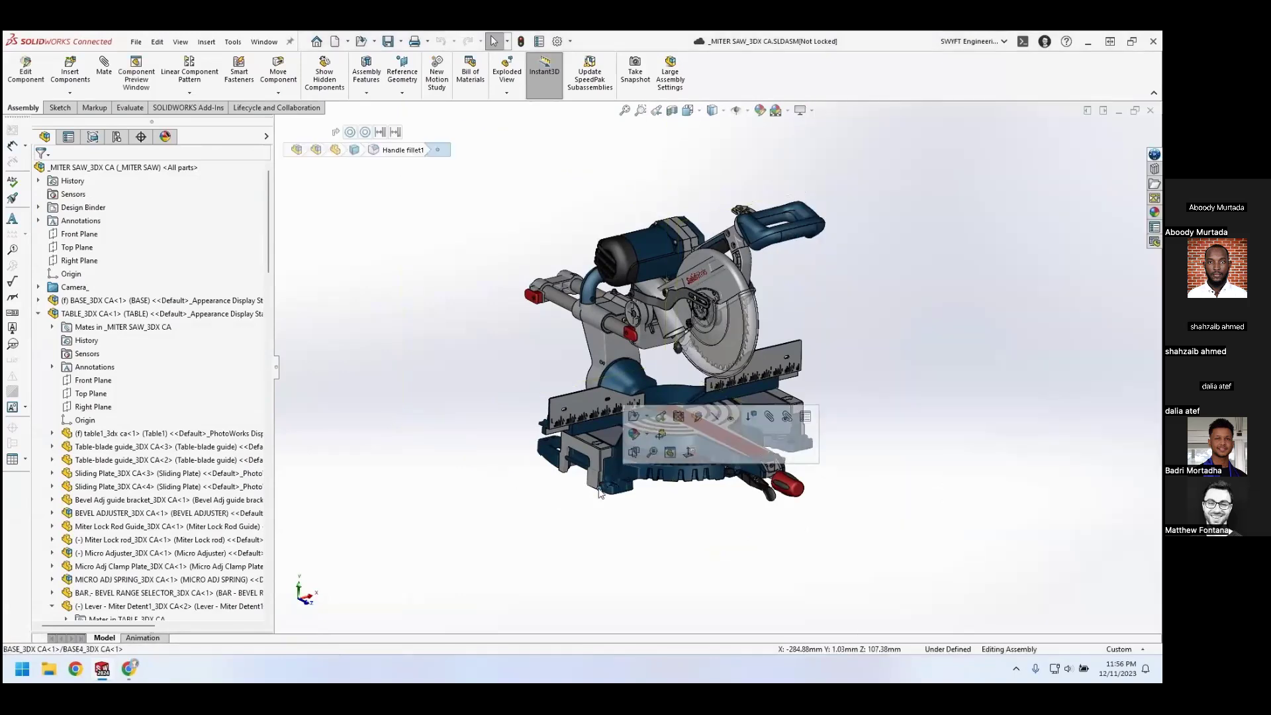
Switch back to the Change Management dashboard and set the Update Lever to Reduce Breakage change action to In Approval
click(129, 669)
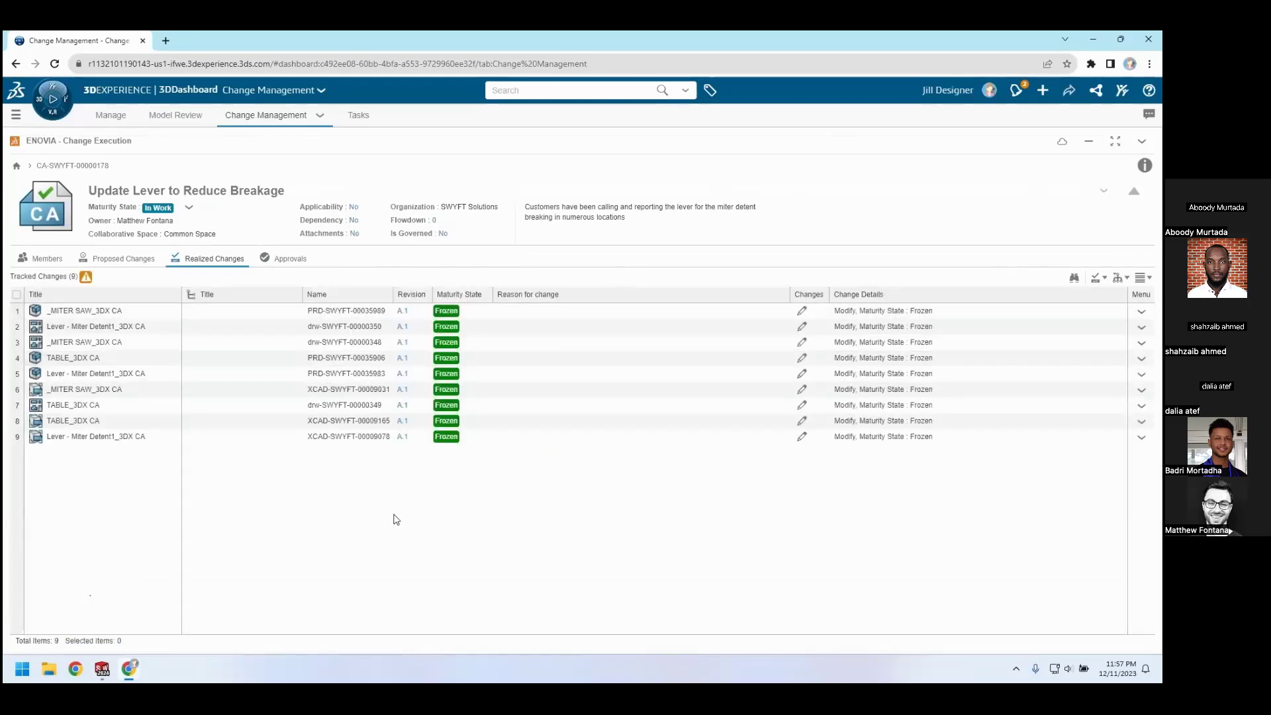
click(189, 208)
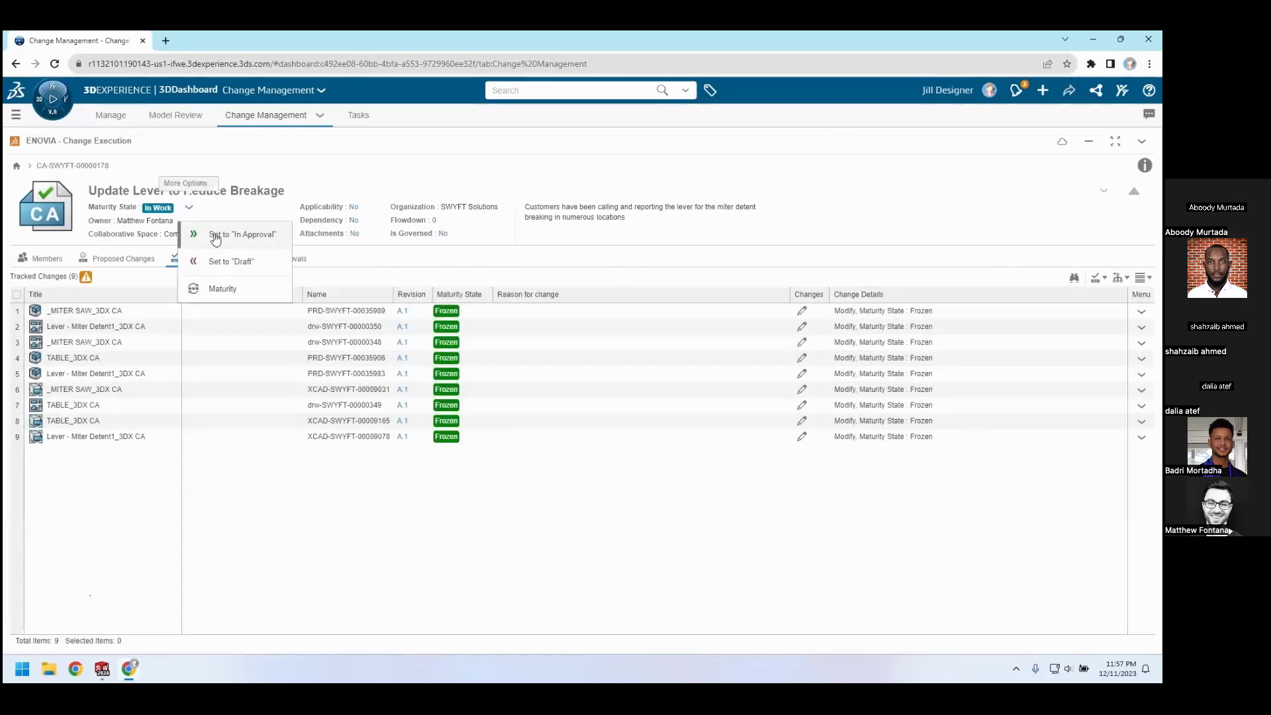
click(215, 237)
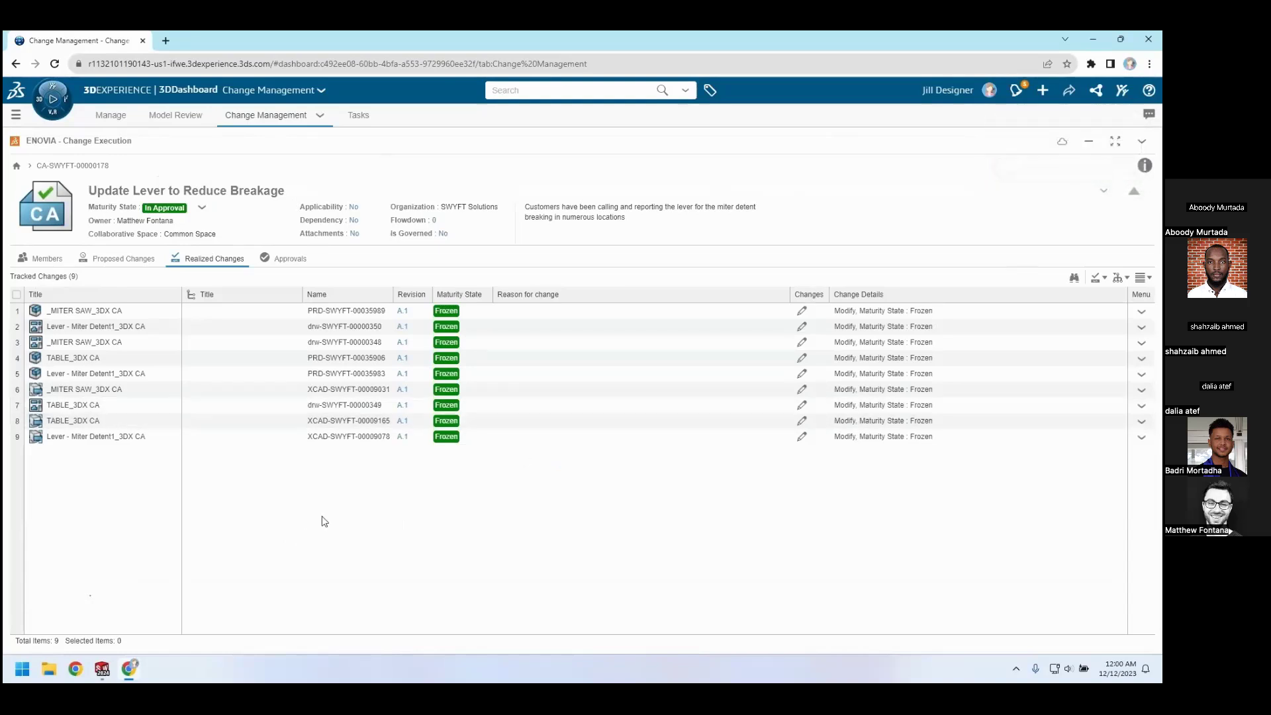
Approve the lower Approve Change Order task in the change action's approvals with the comment "Looks good!"
click(299, 261)
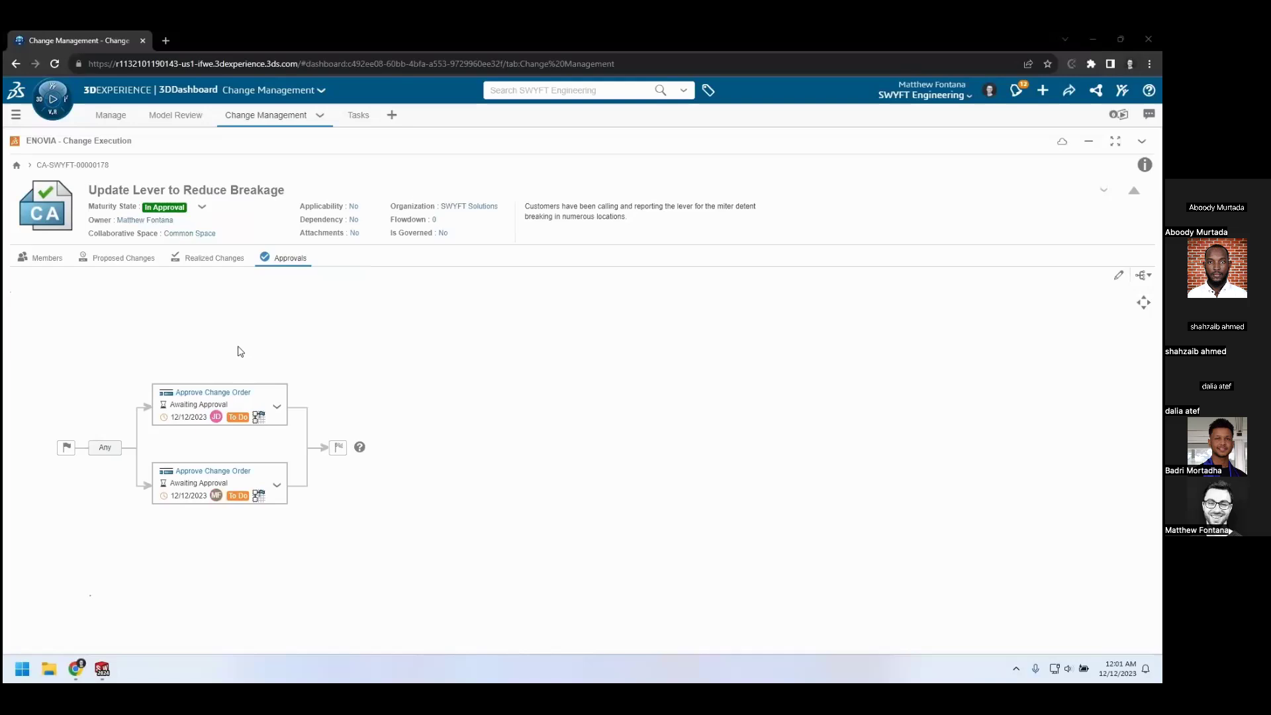
click(247, 488)
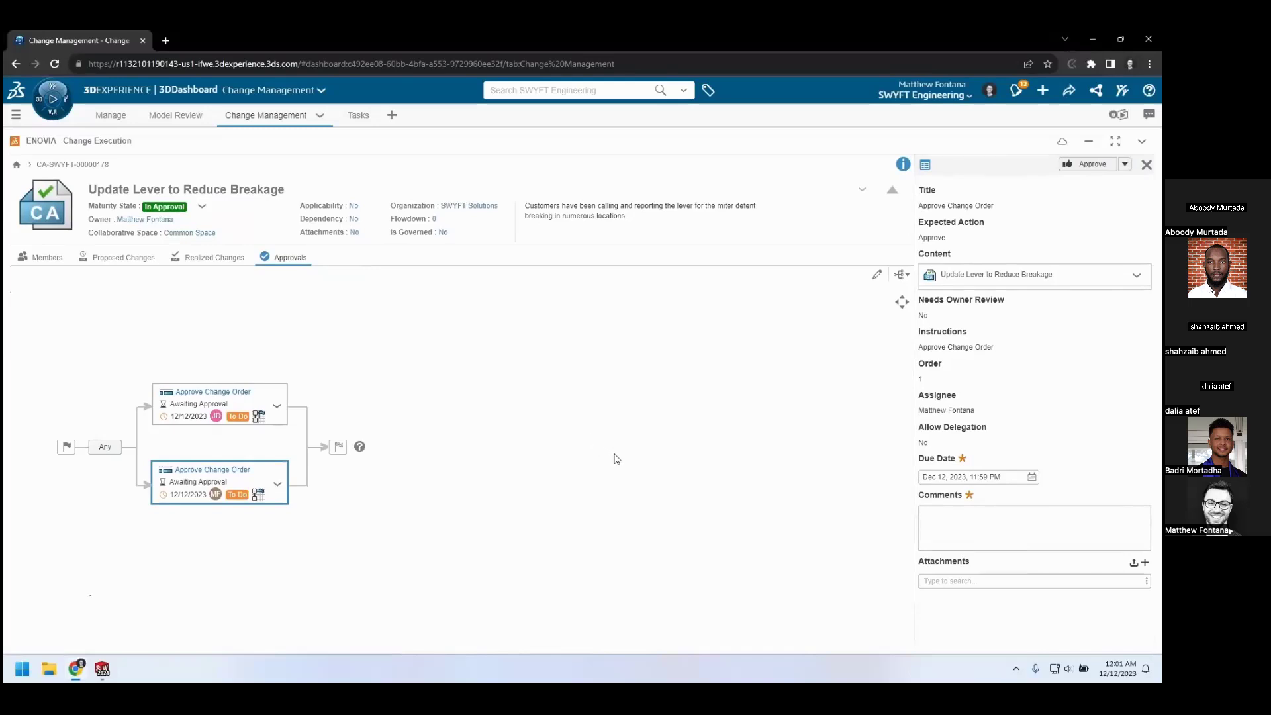
click(922, 515)
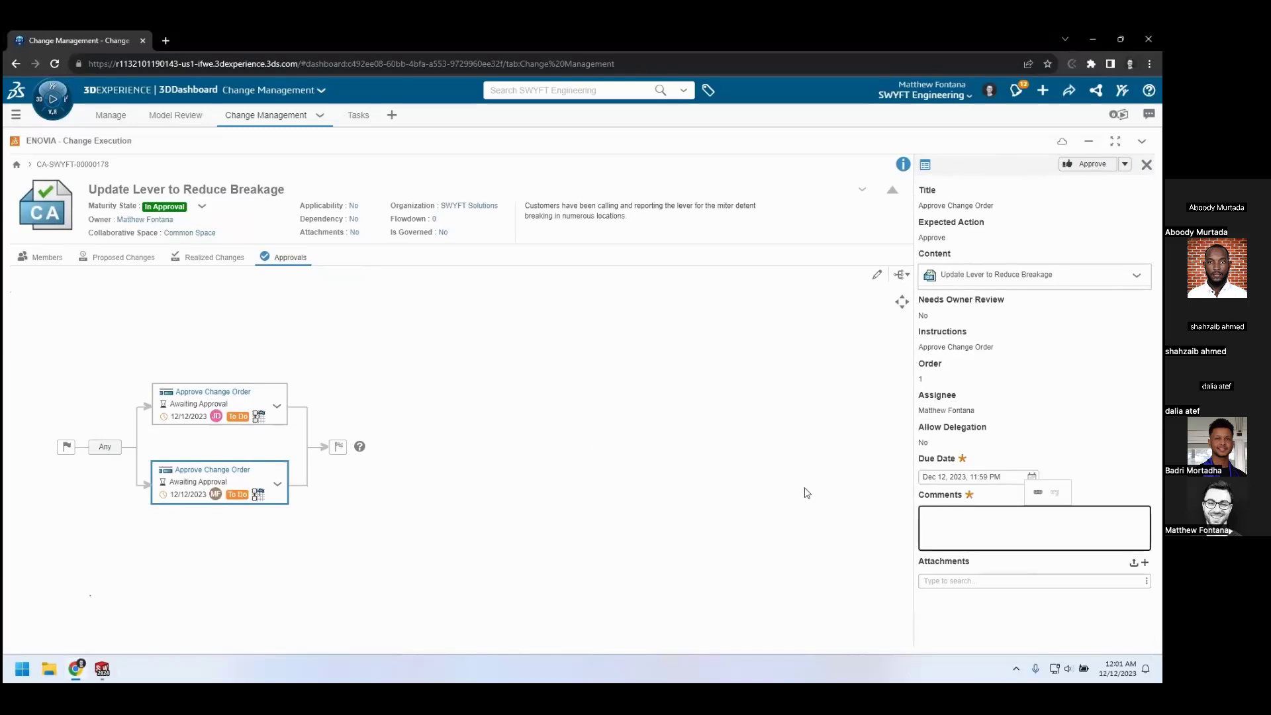
text(Looks good)
click(1125, 165)
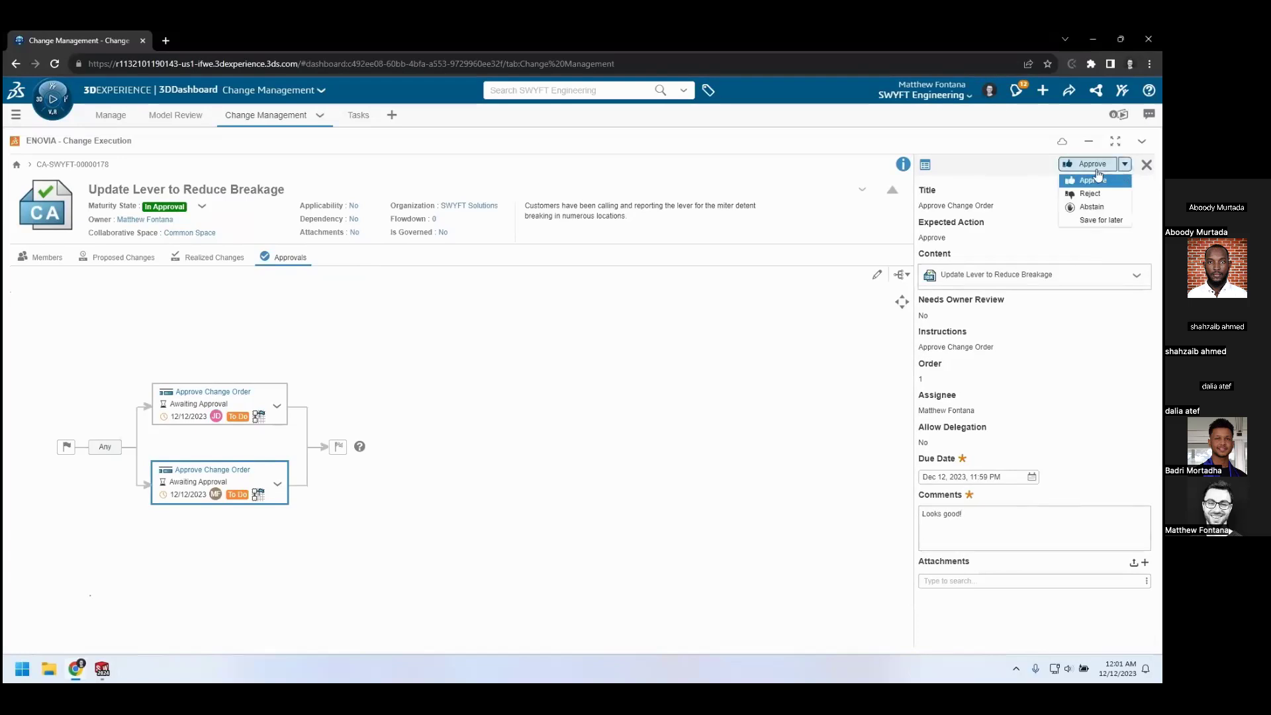
click(1099, 180)
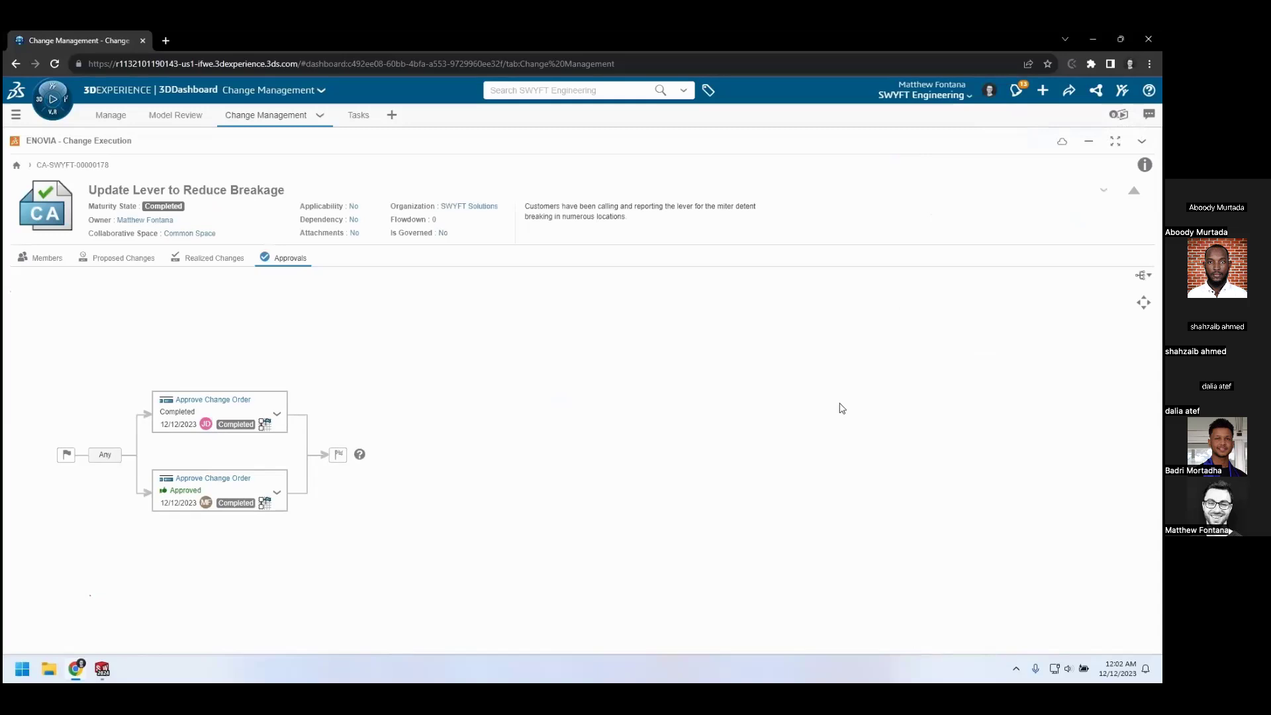
Refresh the change action's realized changes, and review the tracked items' maturity states and the approval tasks
click(220, 256)
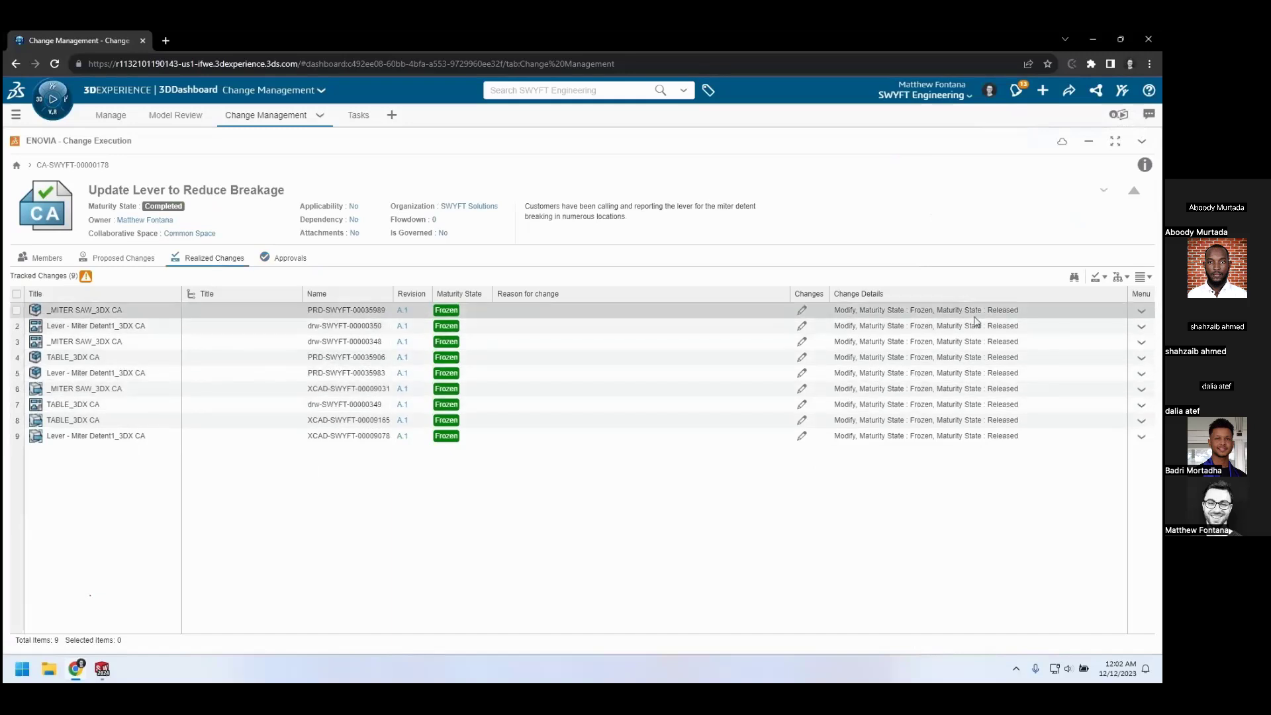
click(1142, 142)
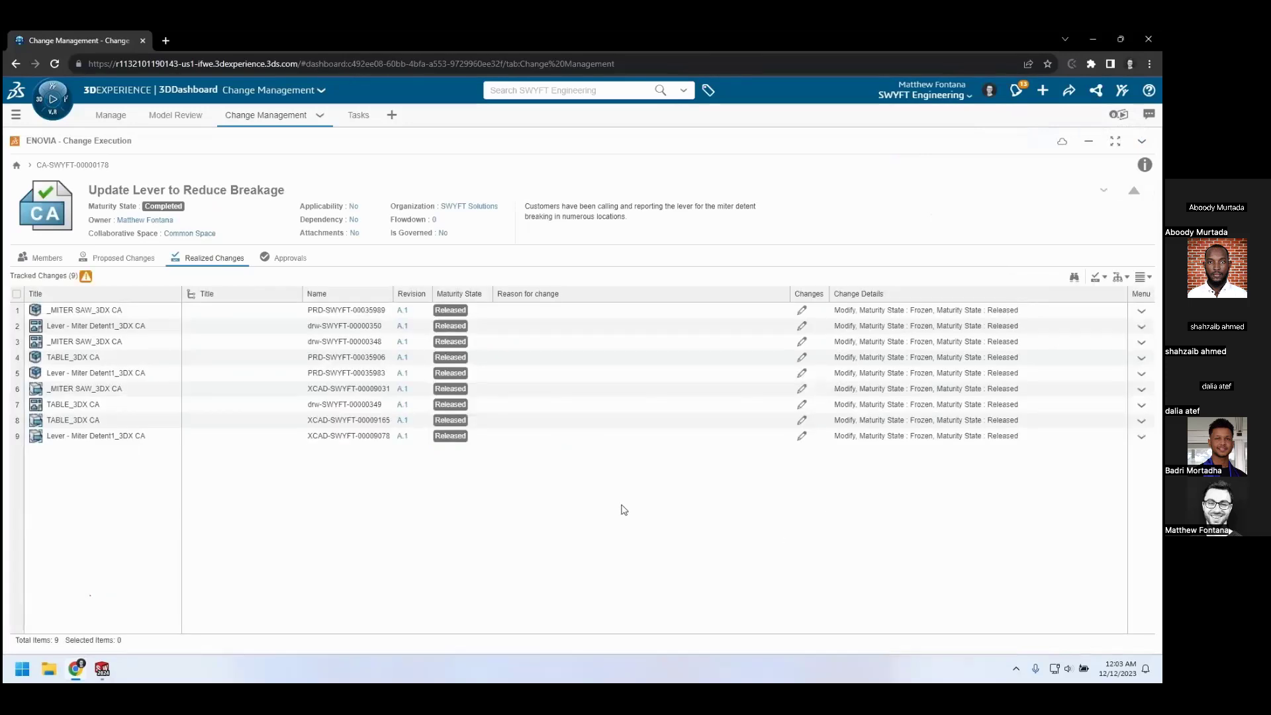
click(301, 262)
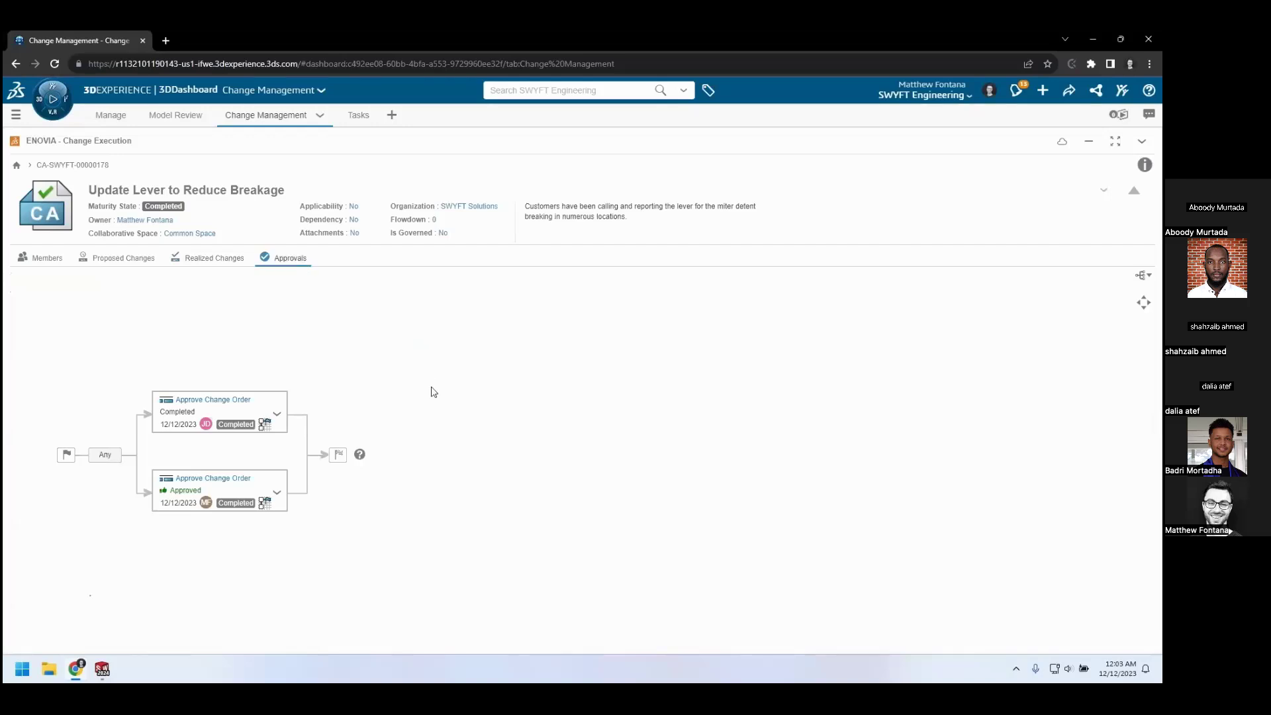
click(185, 261)
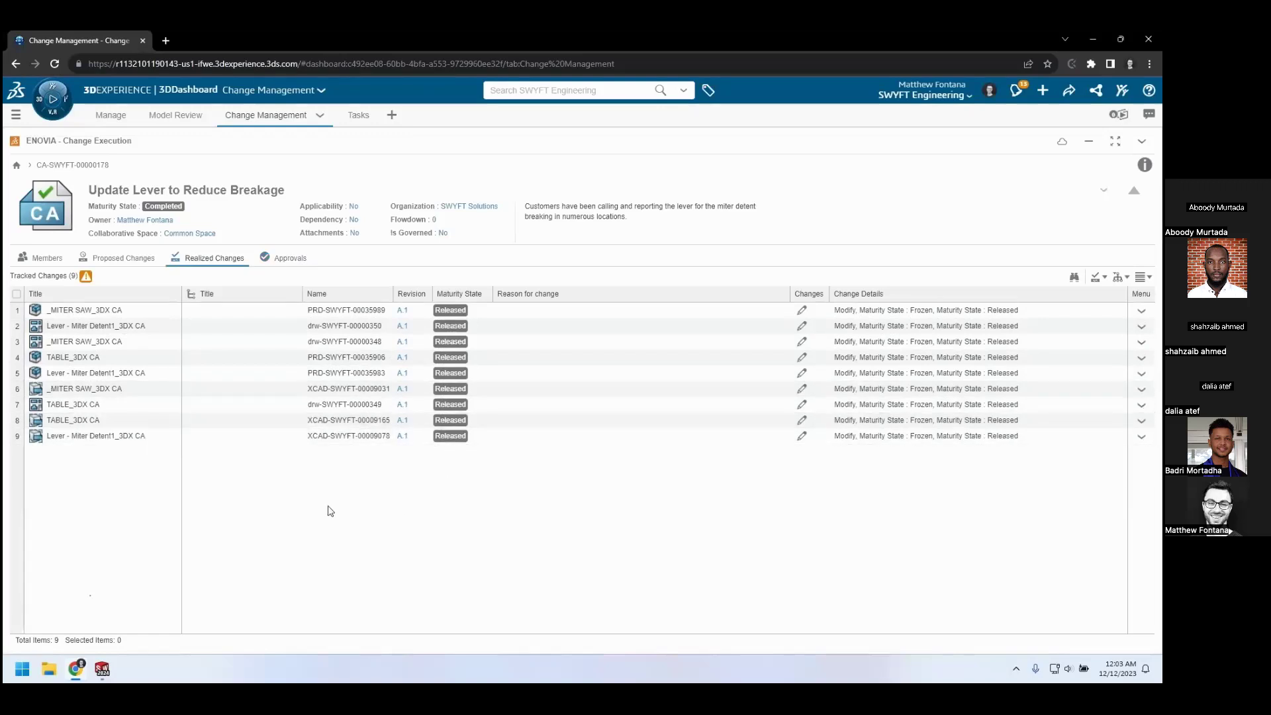
Open the Reports of Lever Breaking issue in Model Review and set its maturity state to Completed
click(192, 115)
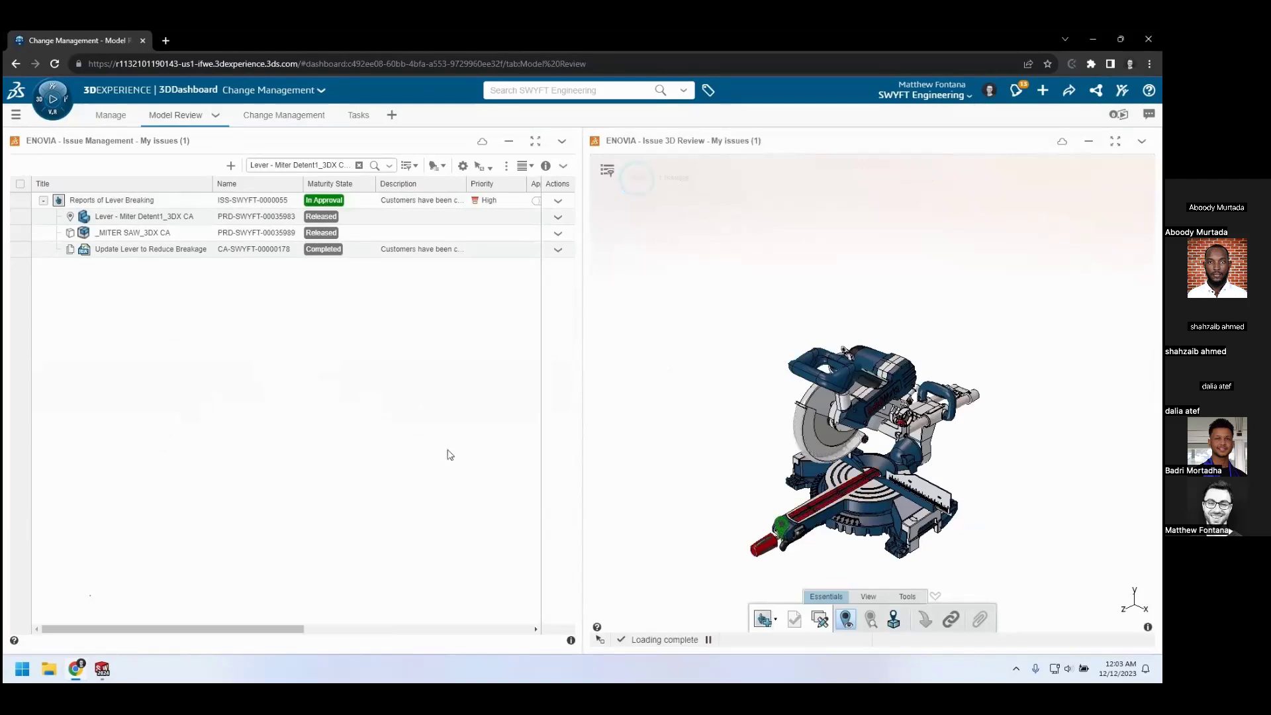
mouse_move(782, 540)
click(221, 201)
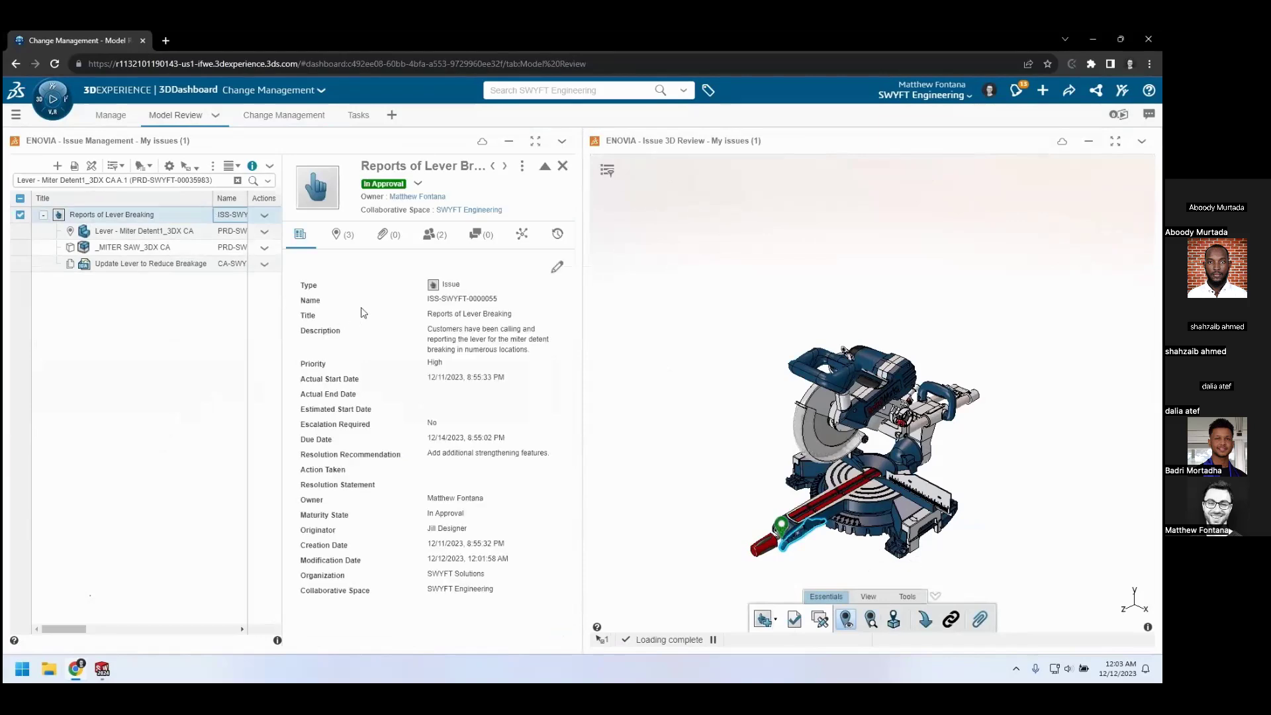
click(417, 185)
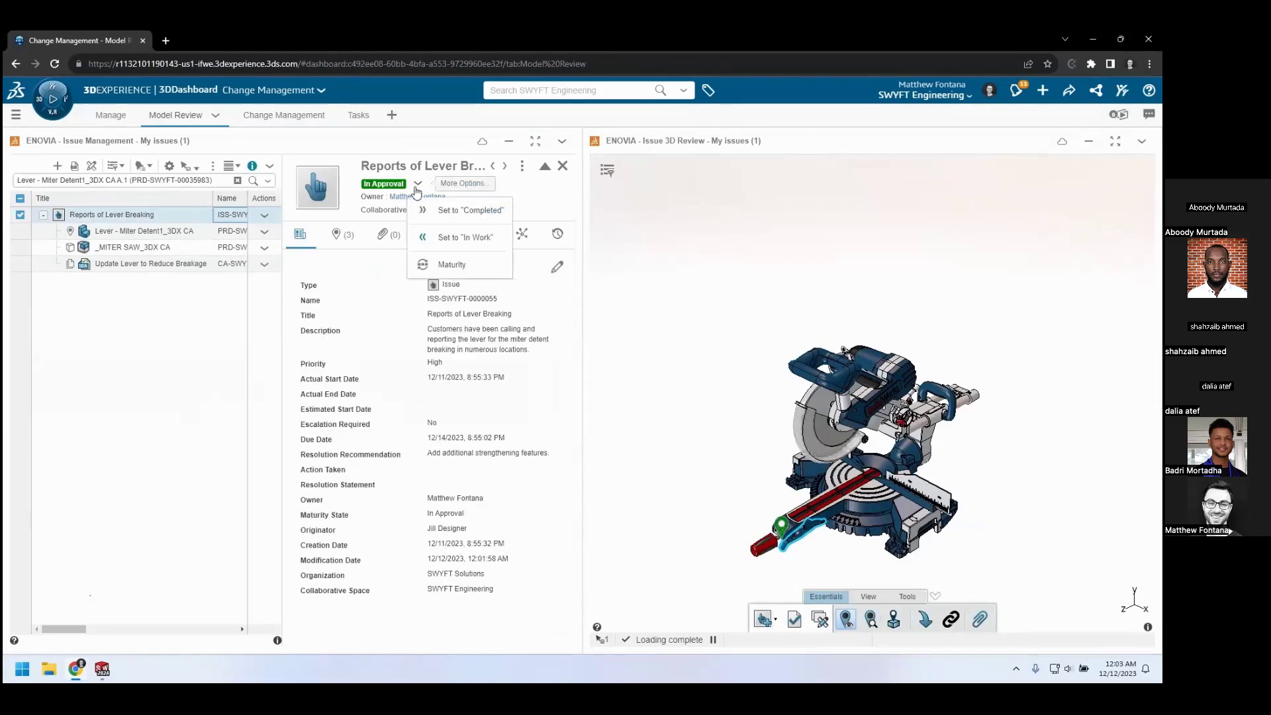
click(434, 210)
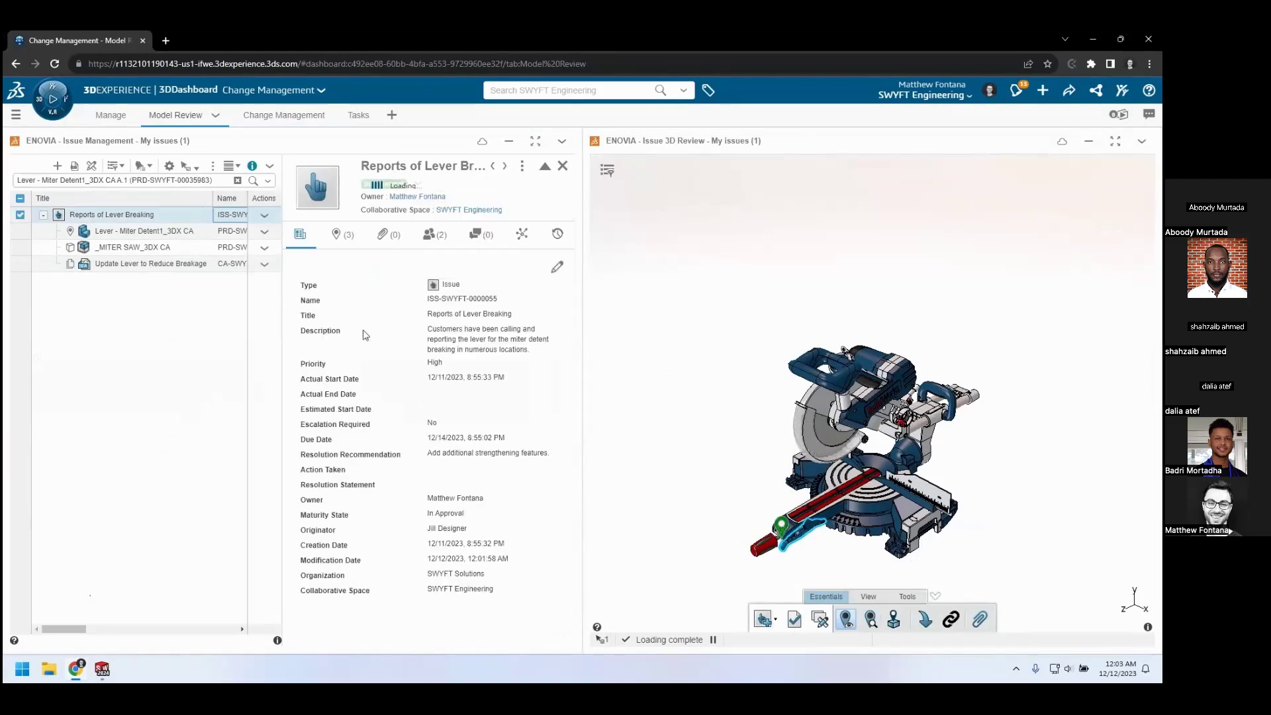